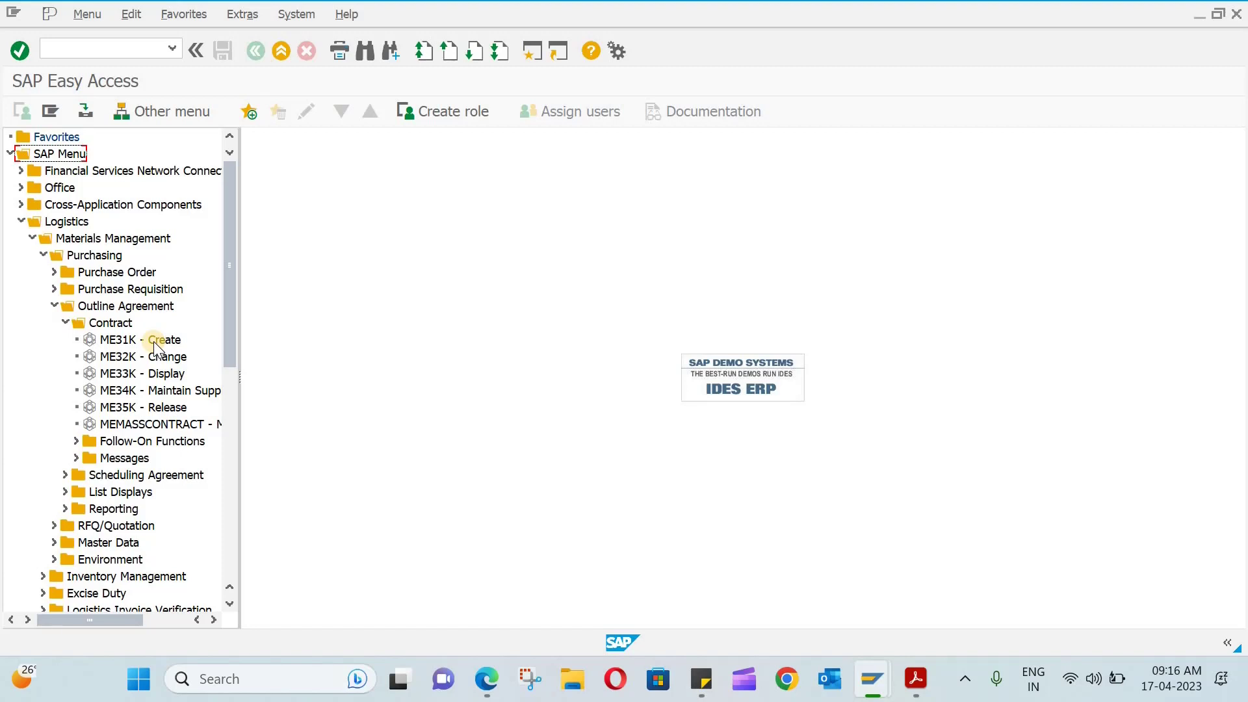
Step: Start creating a purchasing contract for vendor VEN-201 with agreement type MK (Quantity contract)
double_click(154, 341)
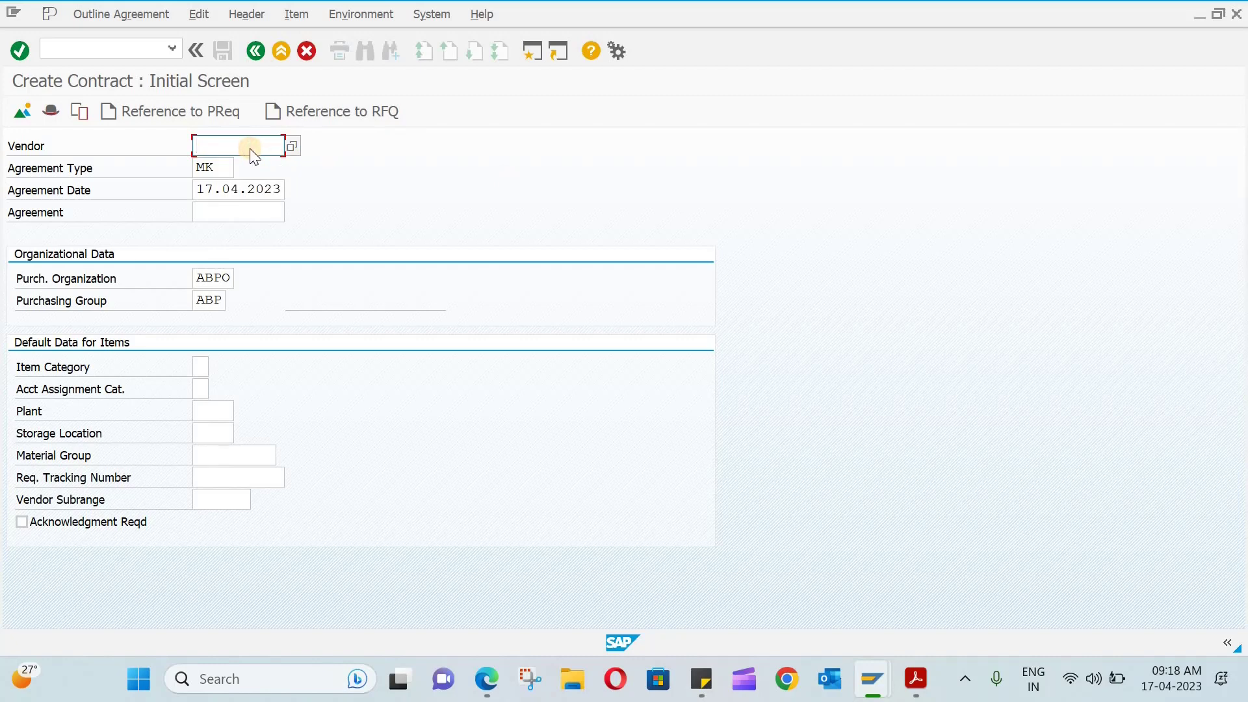
text(ven-201)
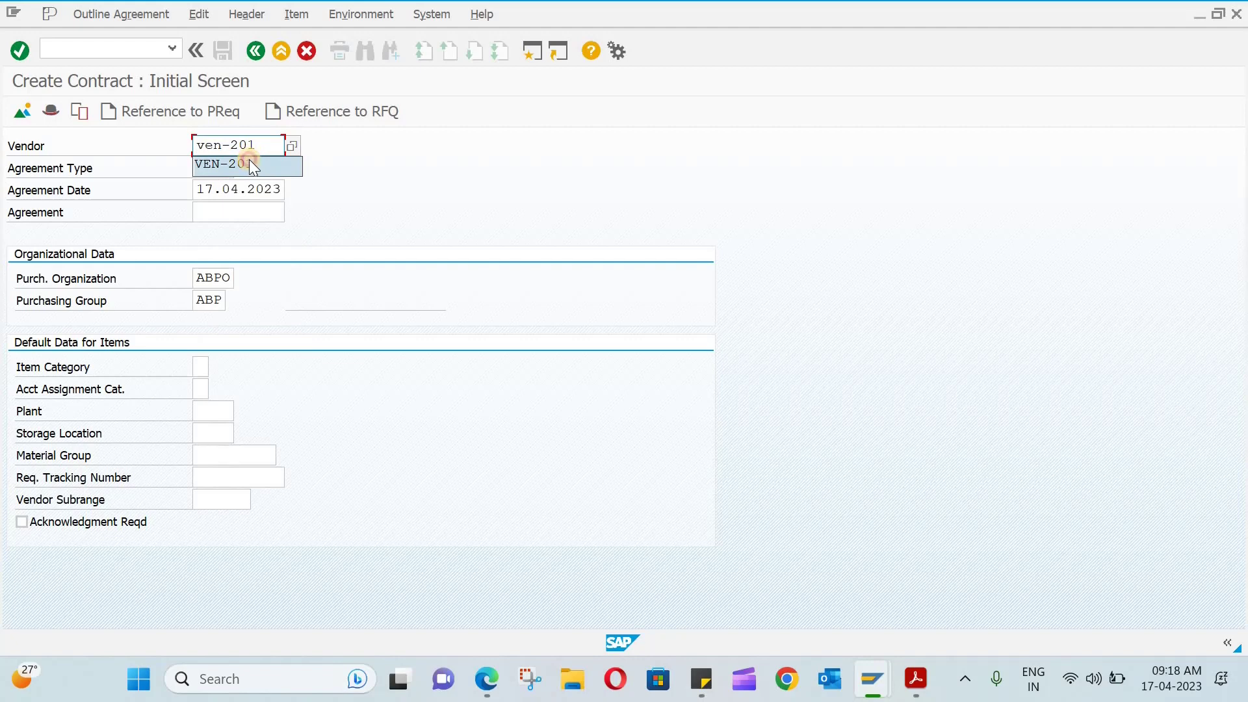
click(251, 164)
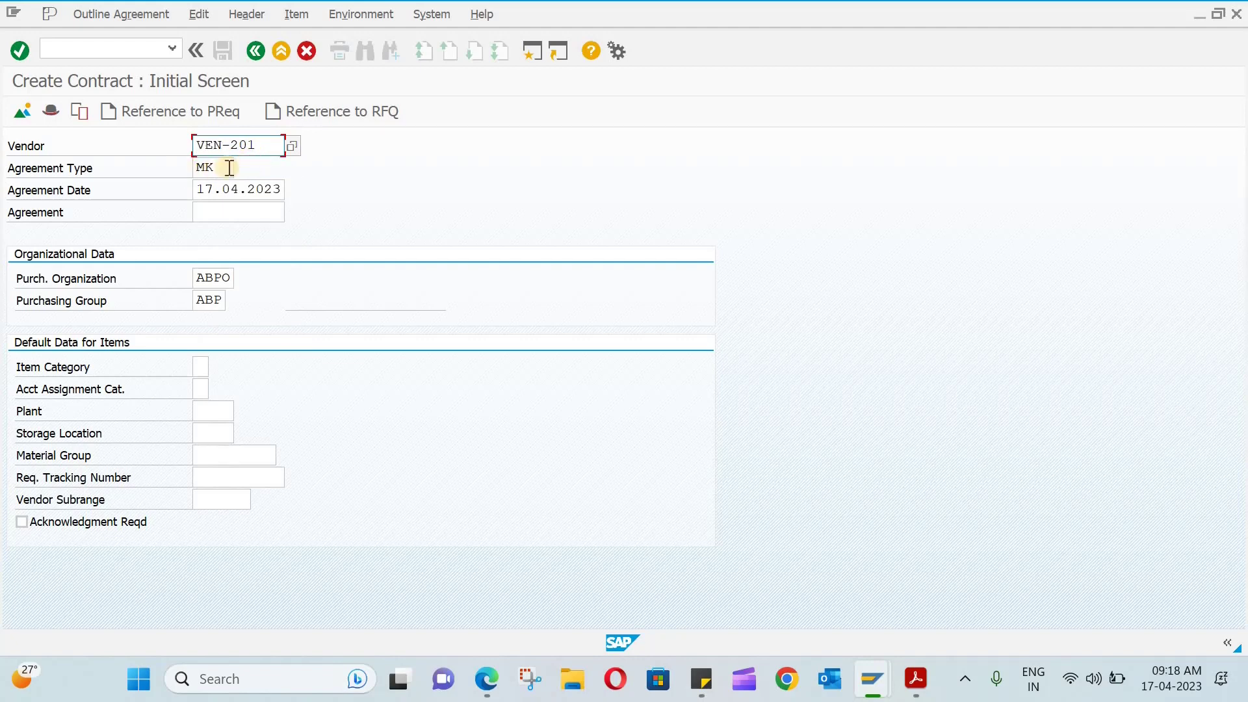
click(224, 168)
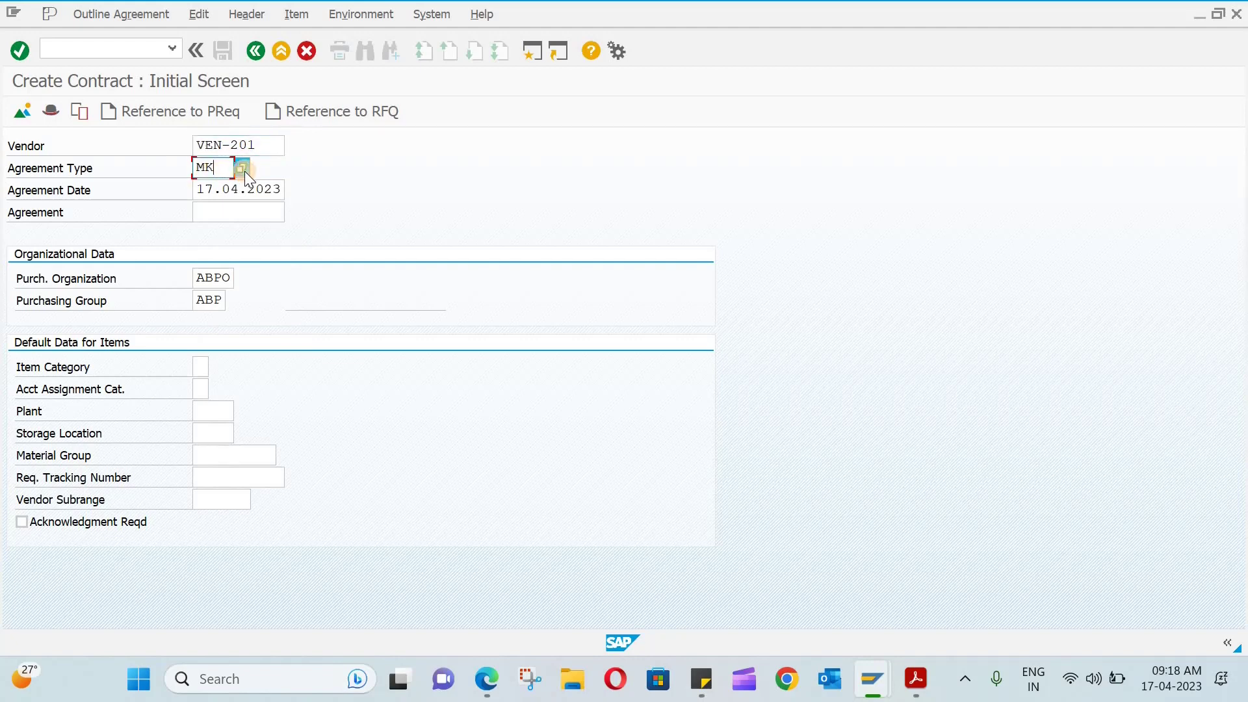
click(244, 170)
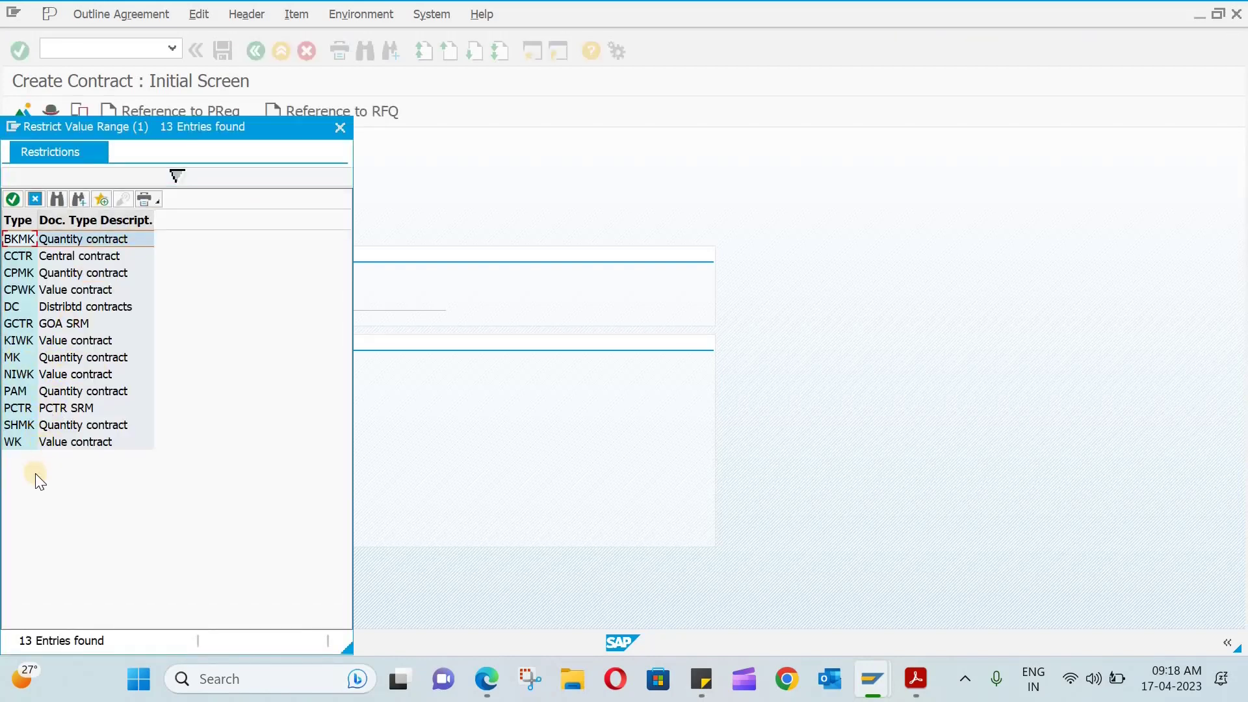
double_click(95, 363)
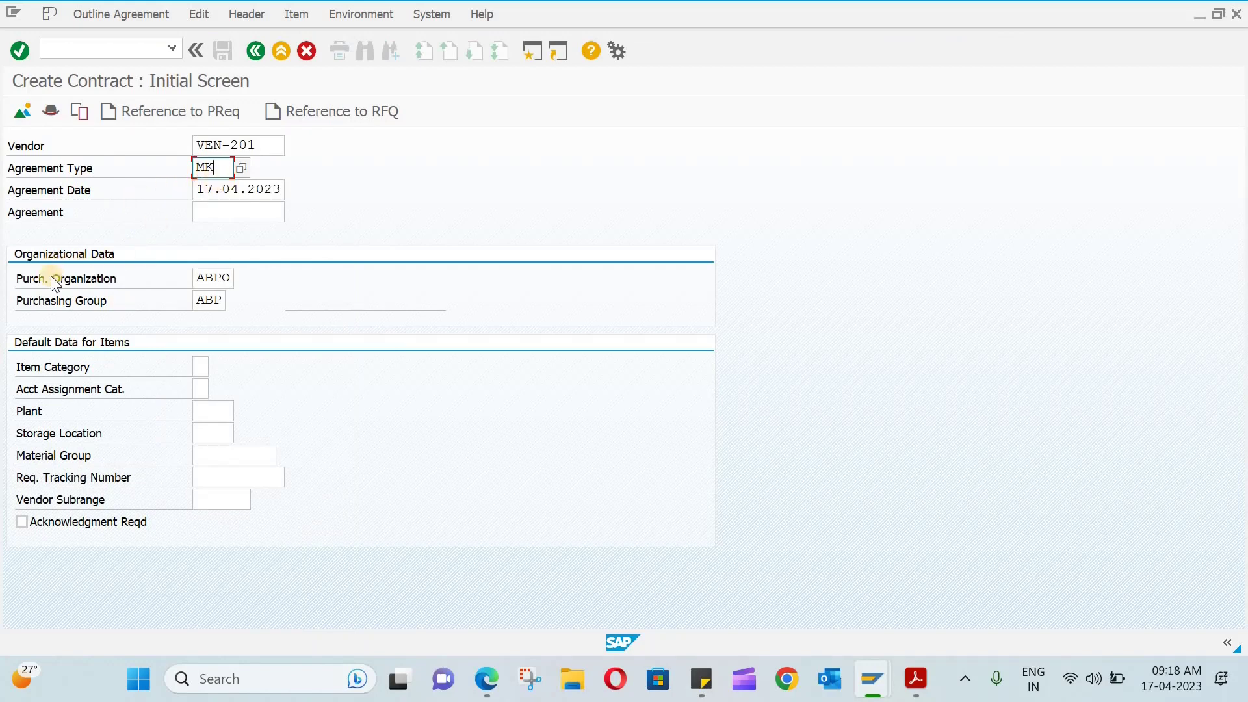
Step: Continue to the header data with purchasing organization ABPO and accept company code ABCS
click(225, 280)
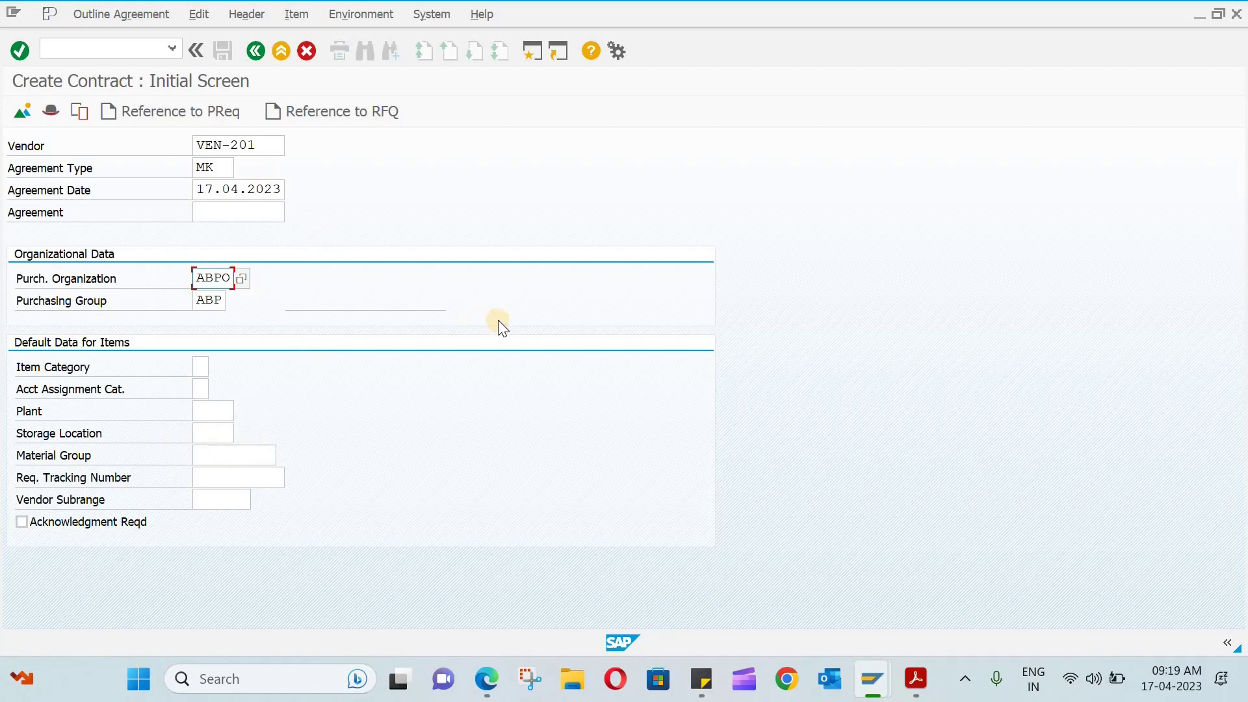
key(Return)
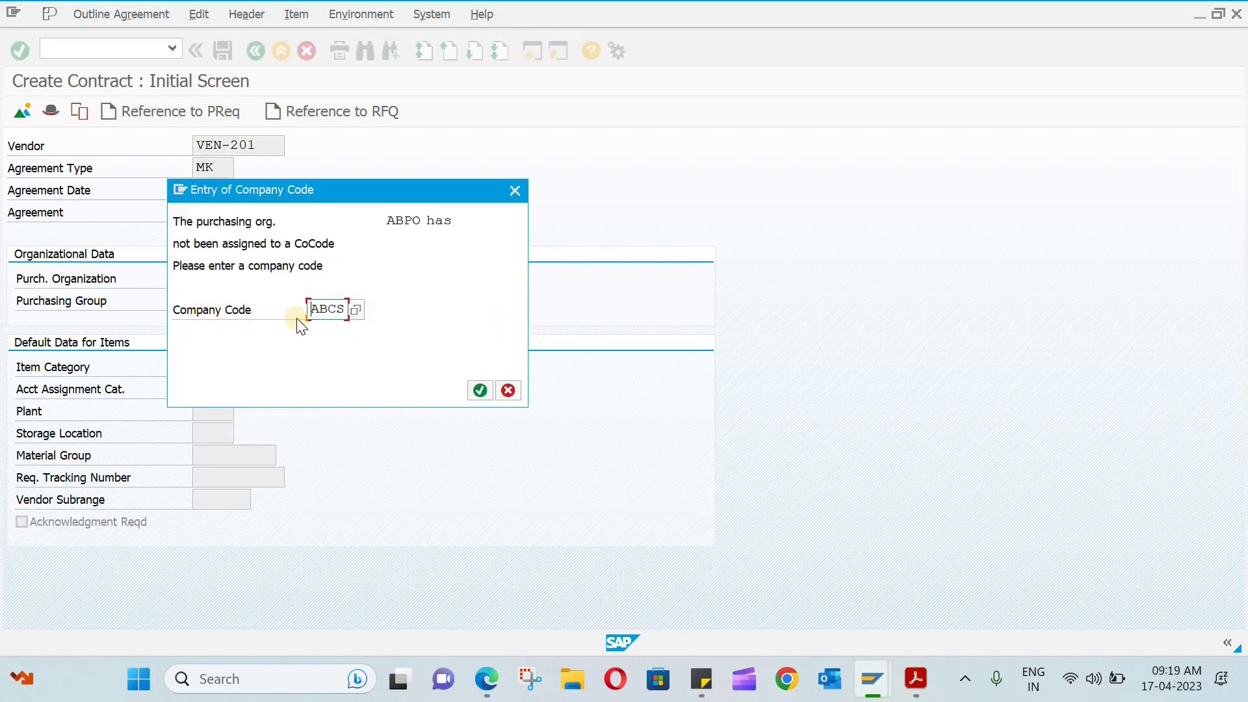
click(479, 390)
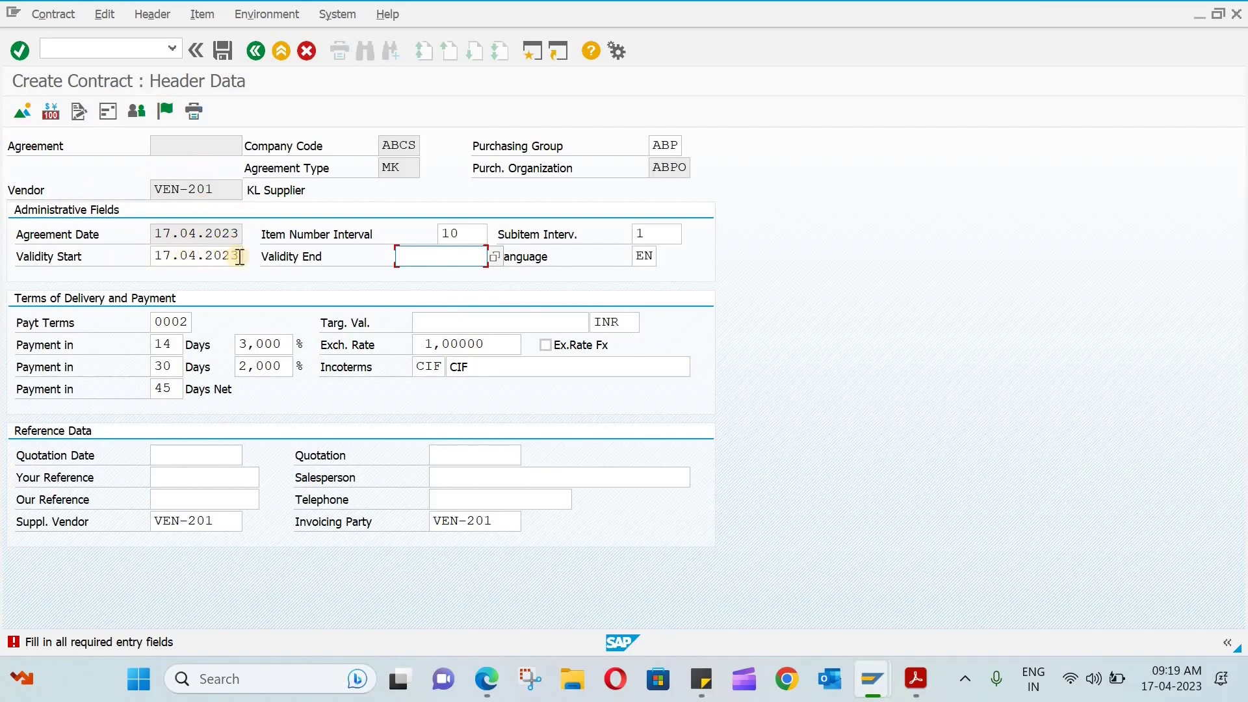
Step: Set the contract's validity end to 17.04.2024 and continue to the item overview
click(496, 256)
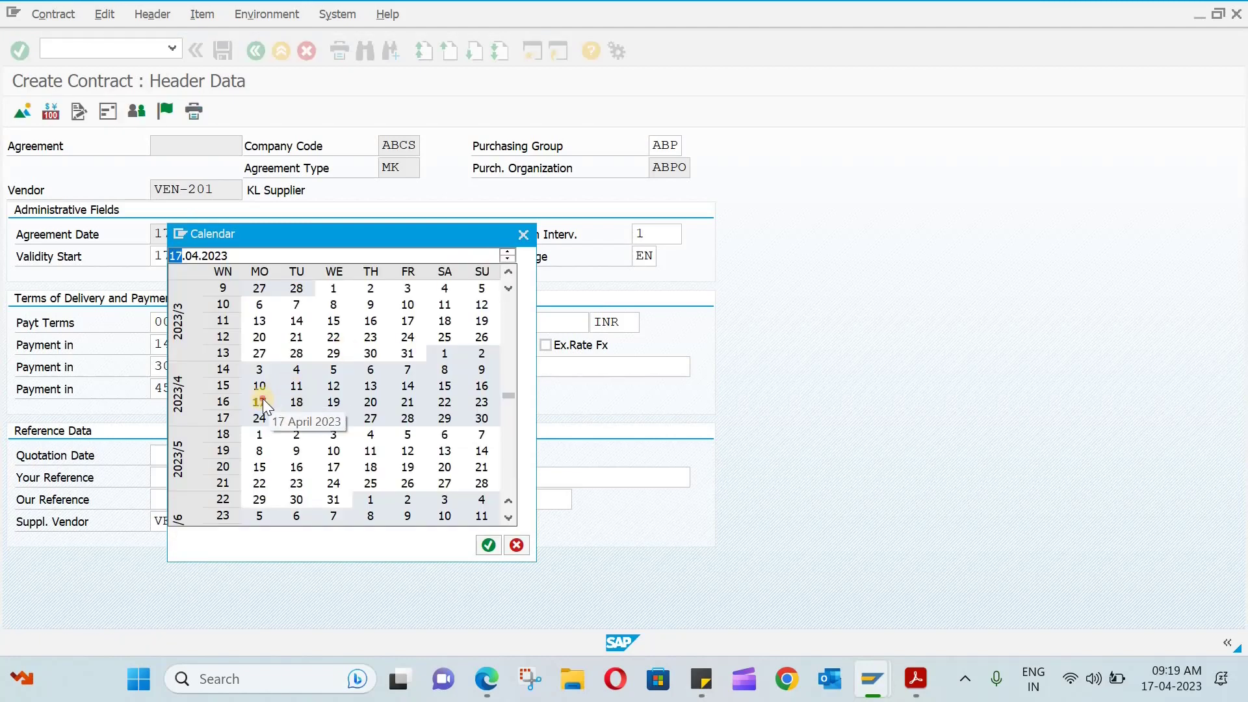
double_click(263, 399)
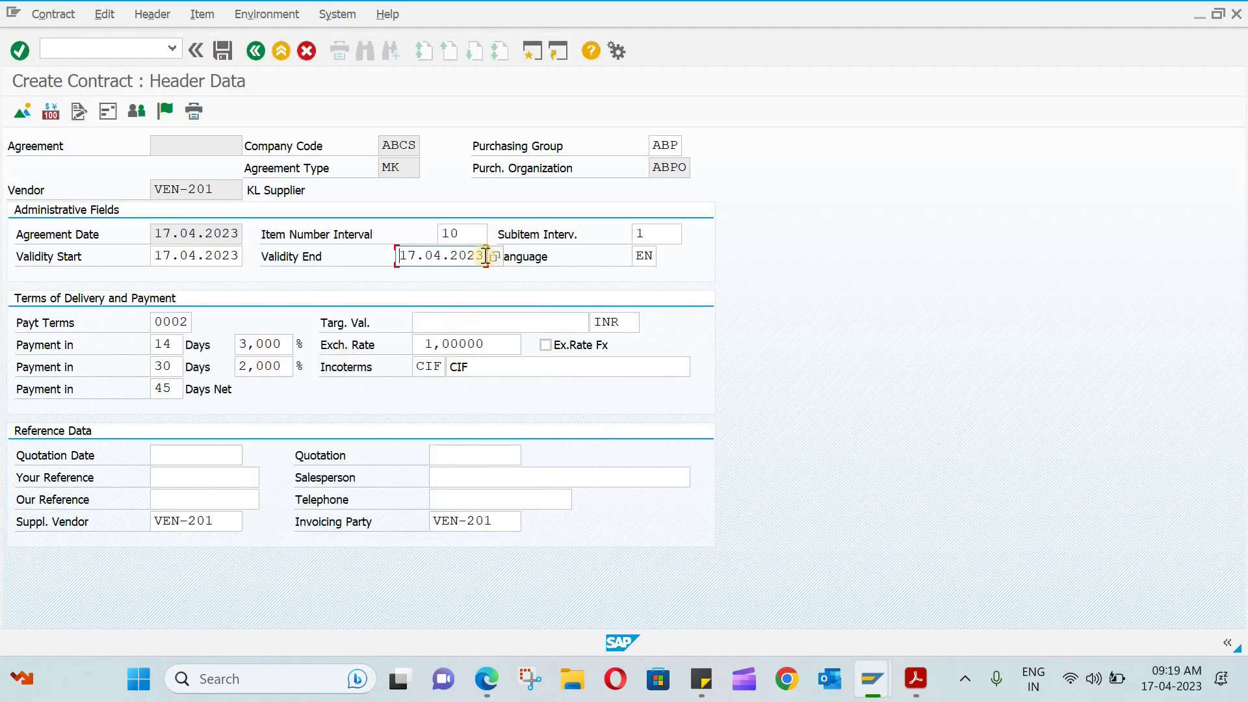
click(485, 255)
key(BackSpace)
text(4)
key(Return)
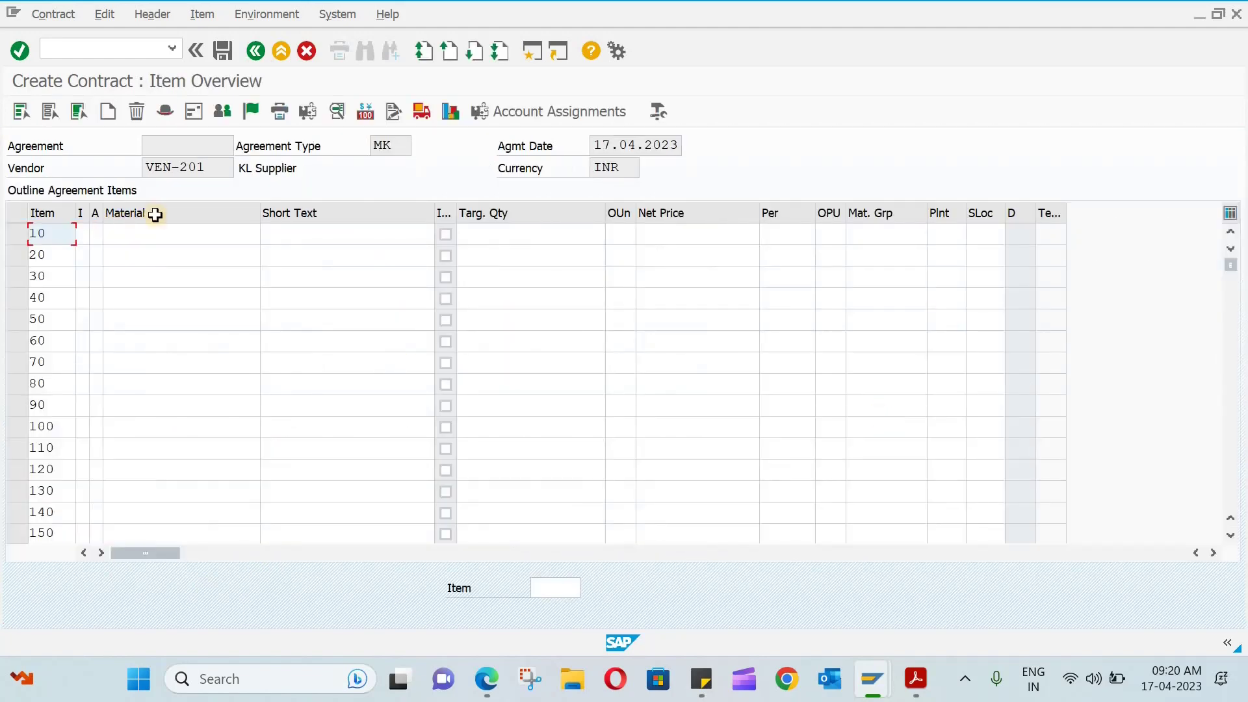
Step: Enter BRAKES- 202 as the material of item 10
click(180, 237)
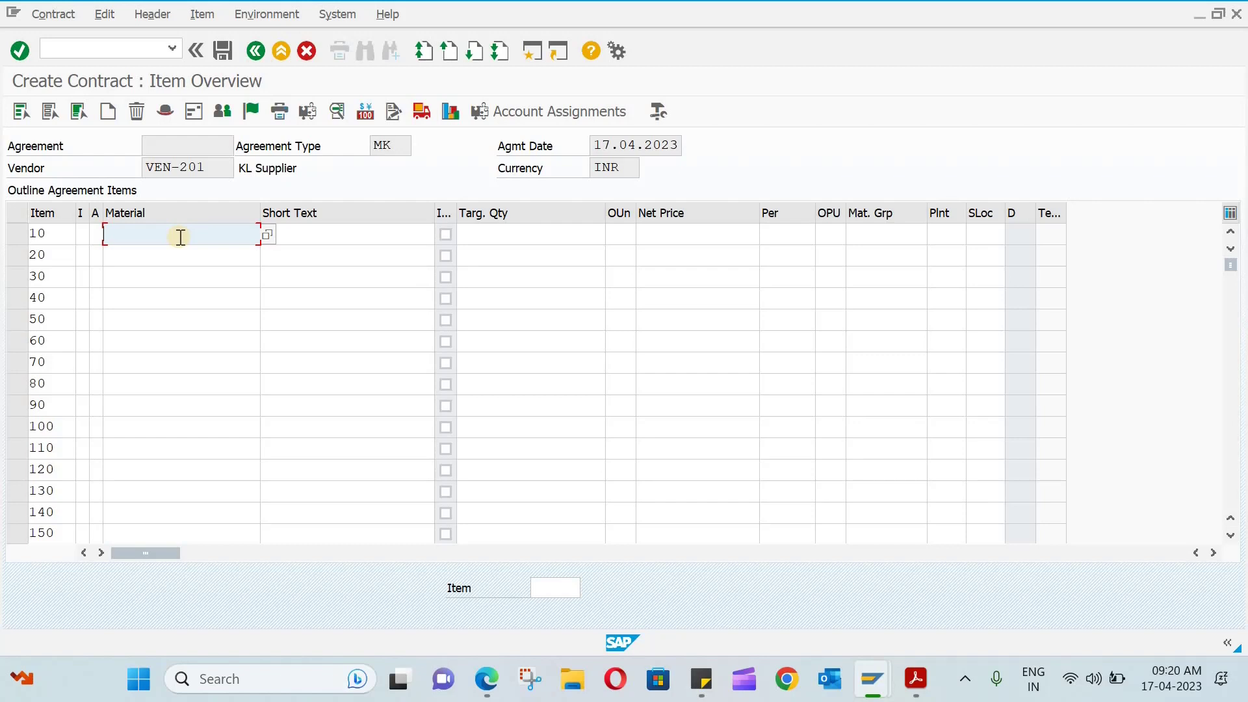
text(bra)
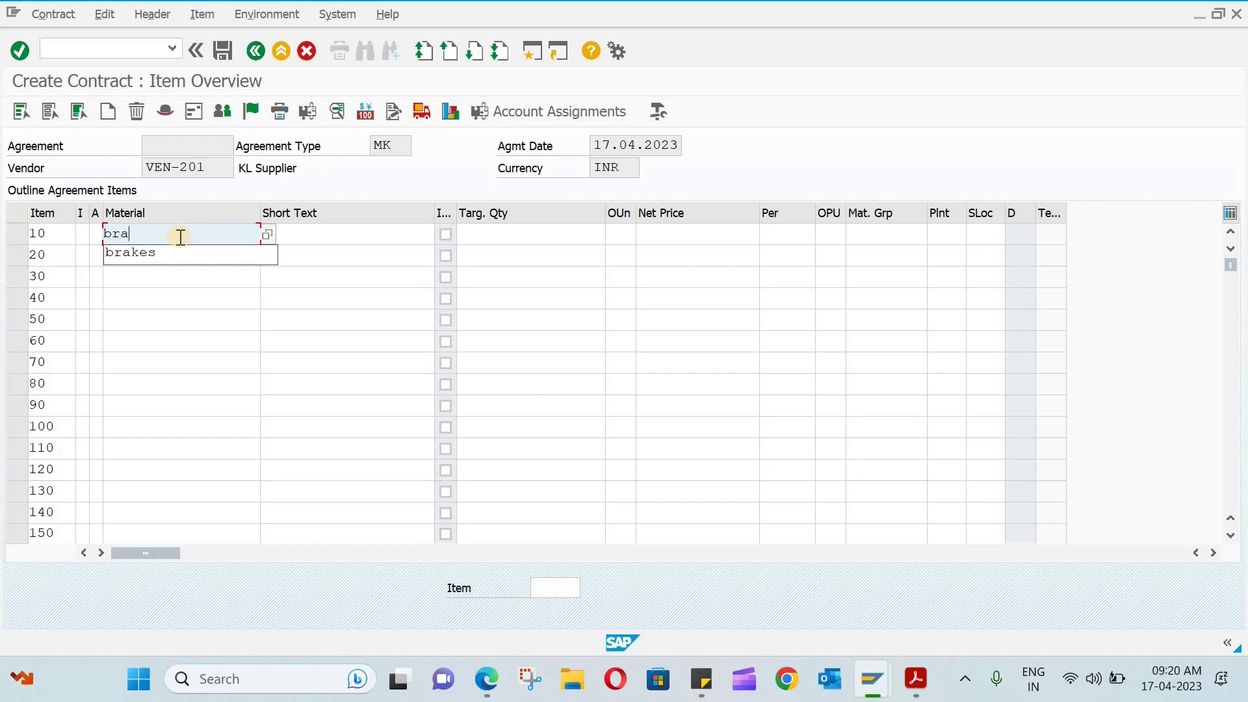
text(kes)
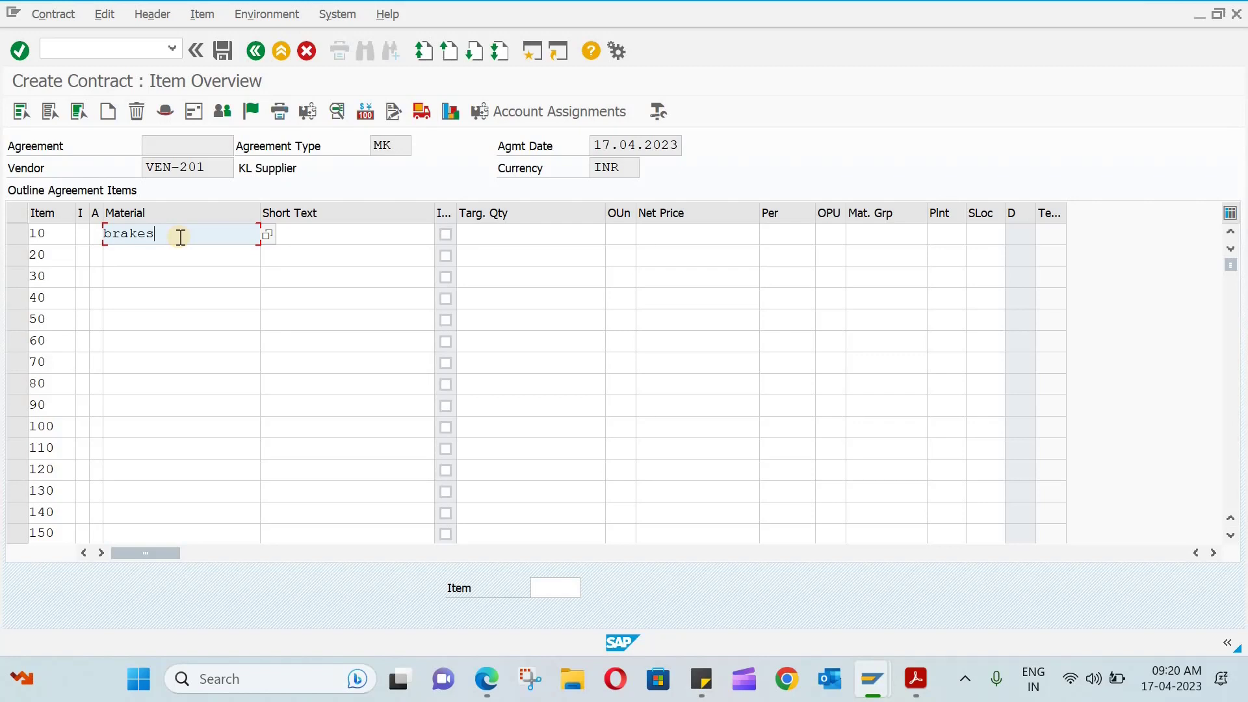
text( -202)
key(Return)
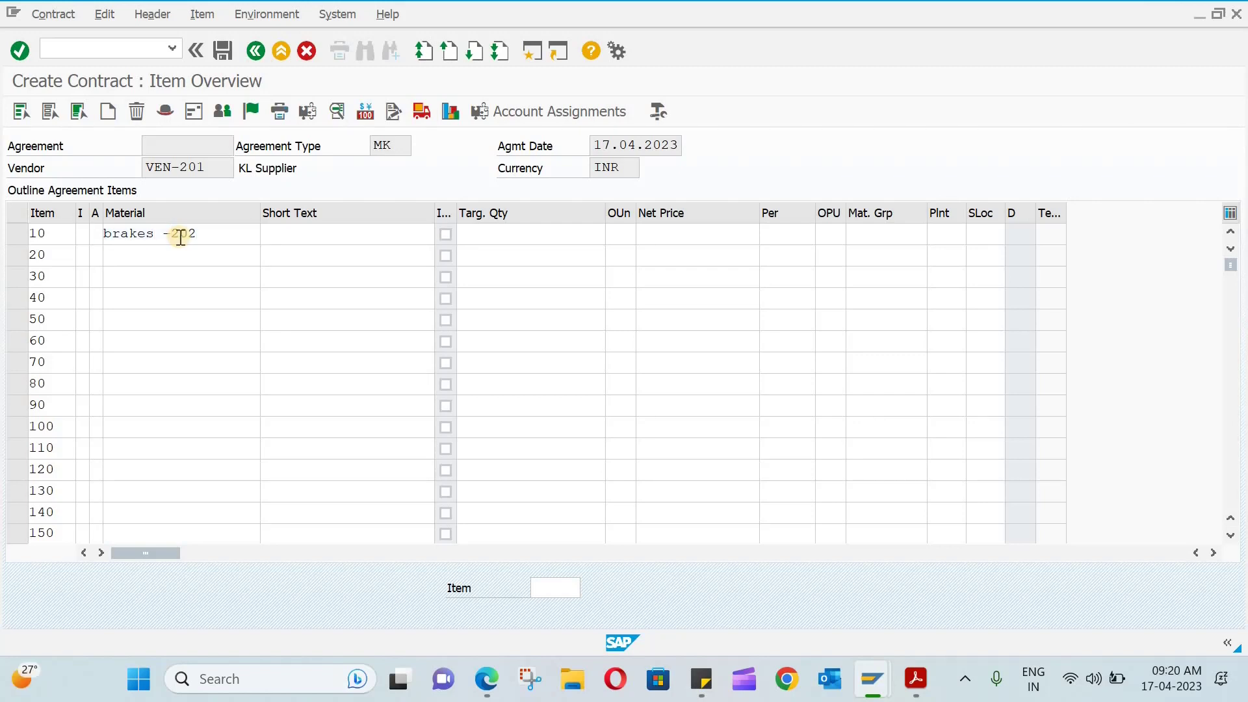
click(198, 235)
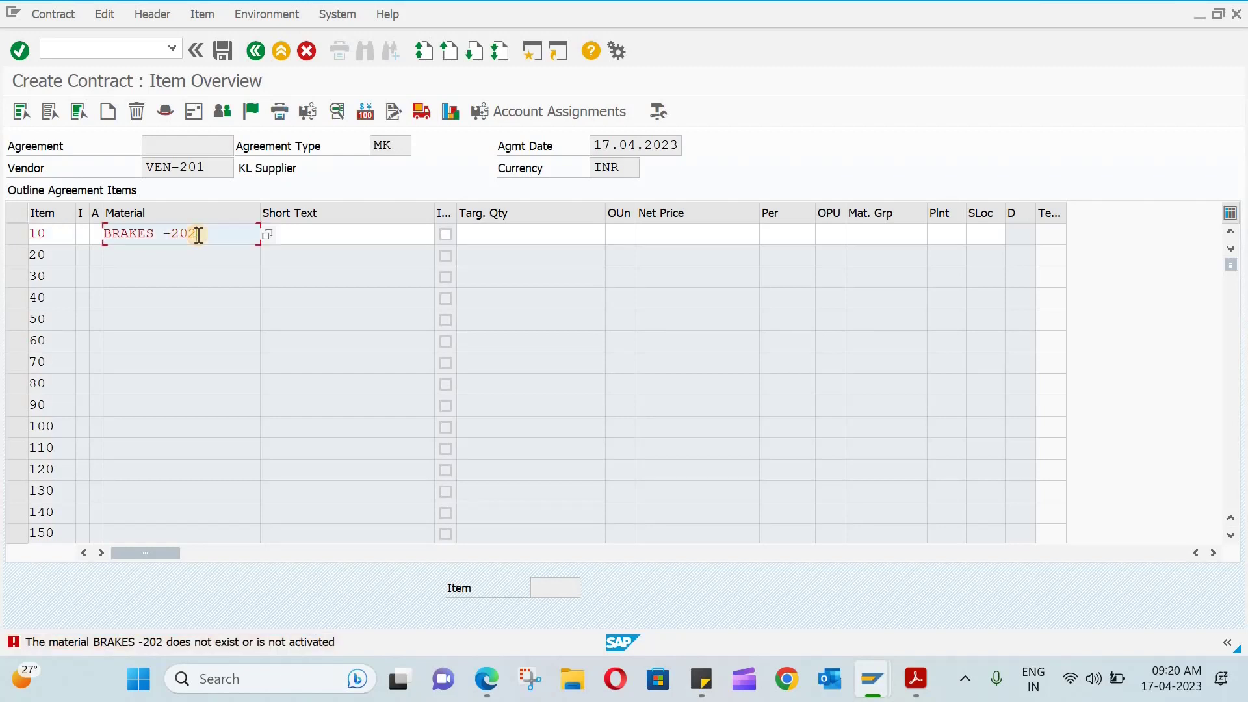
key(BackSpace)
key(BackSpace)
key(BackSpace)
key(BackSpace)
key(BackSpace)
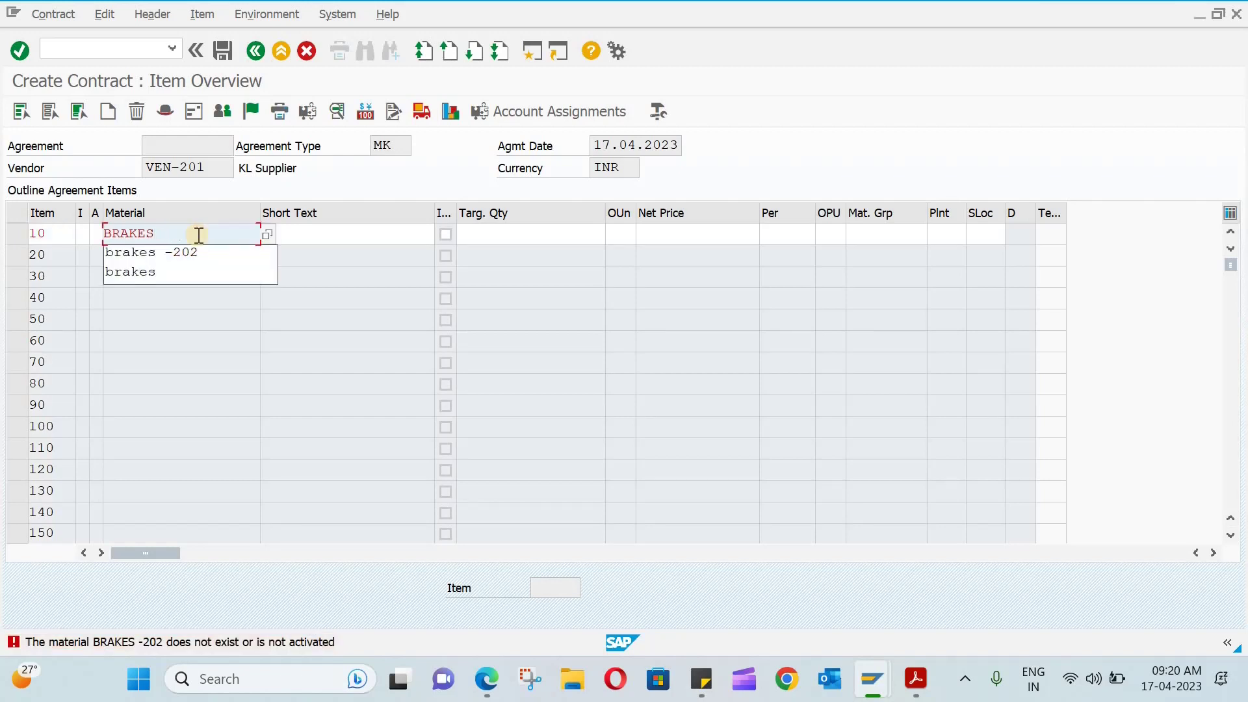
text(- 202)
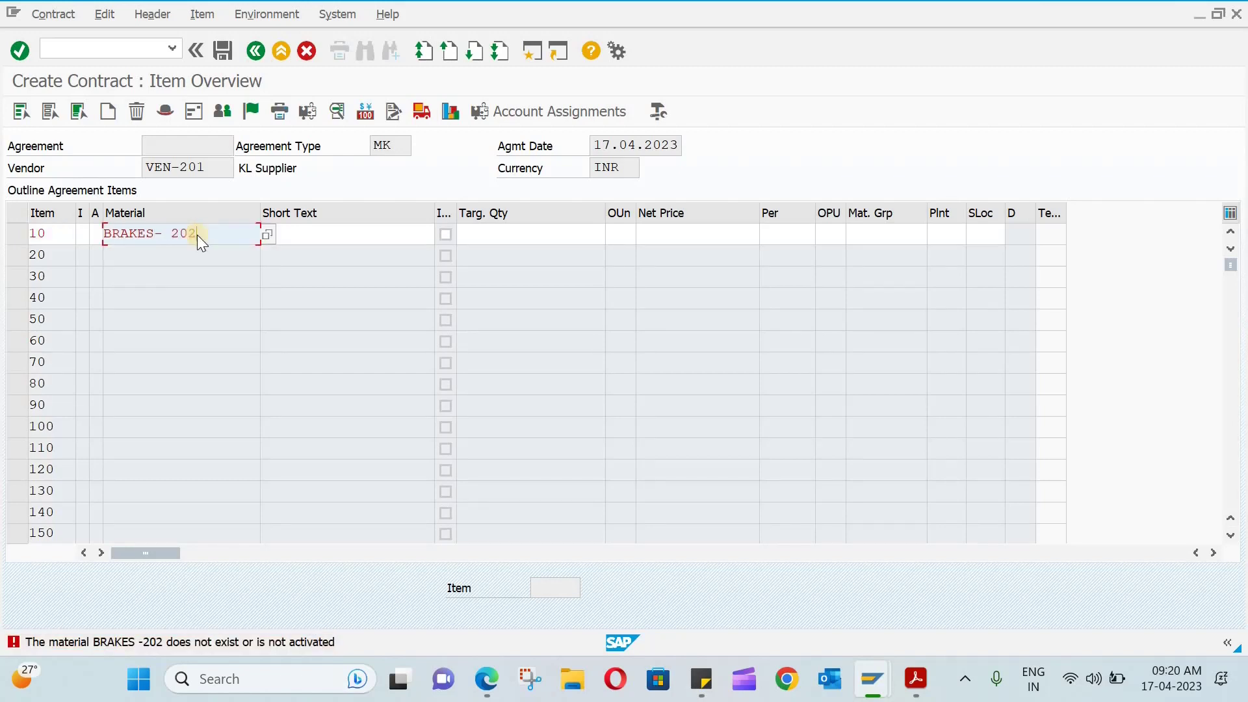
key(Return)
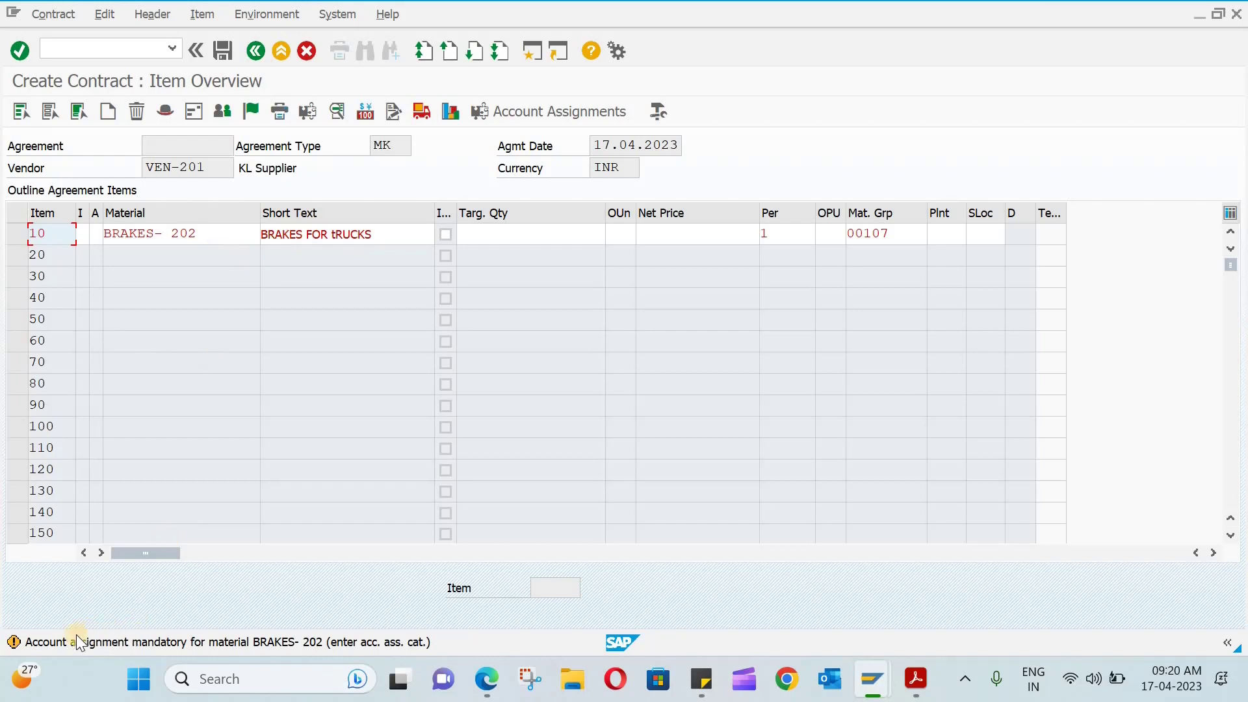
Step: Assign account assignment category K (Cost center) to item 10
click(96, 238)
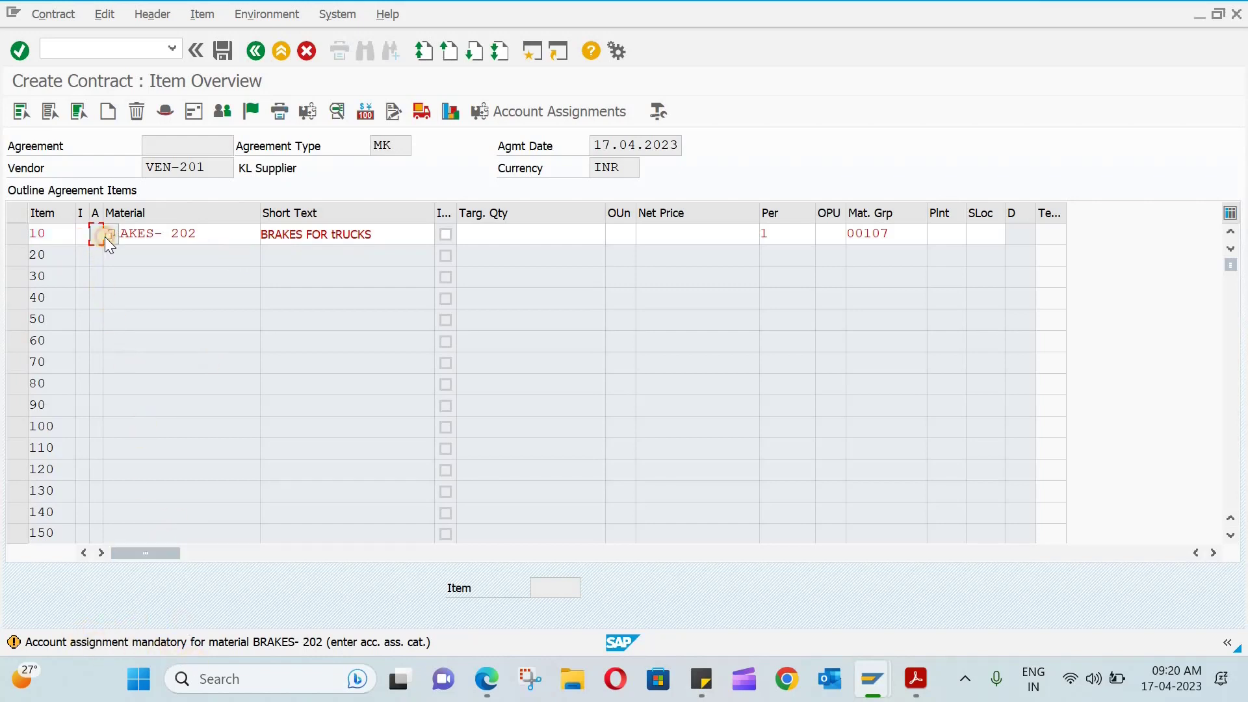
click(108, 235)
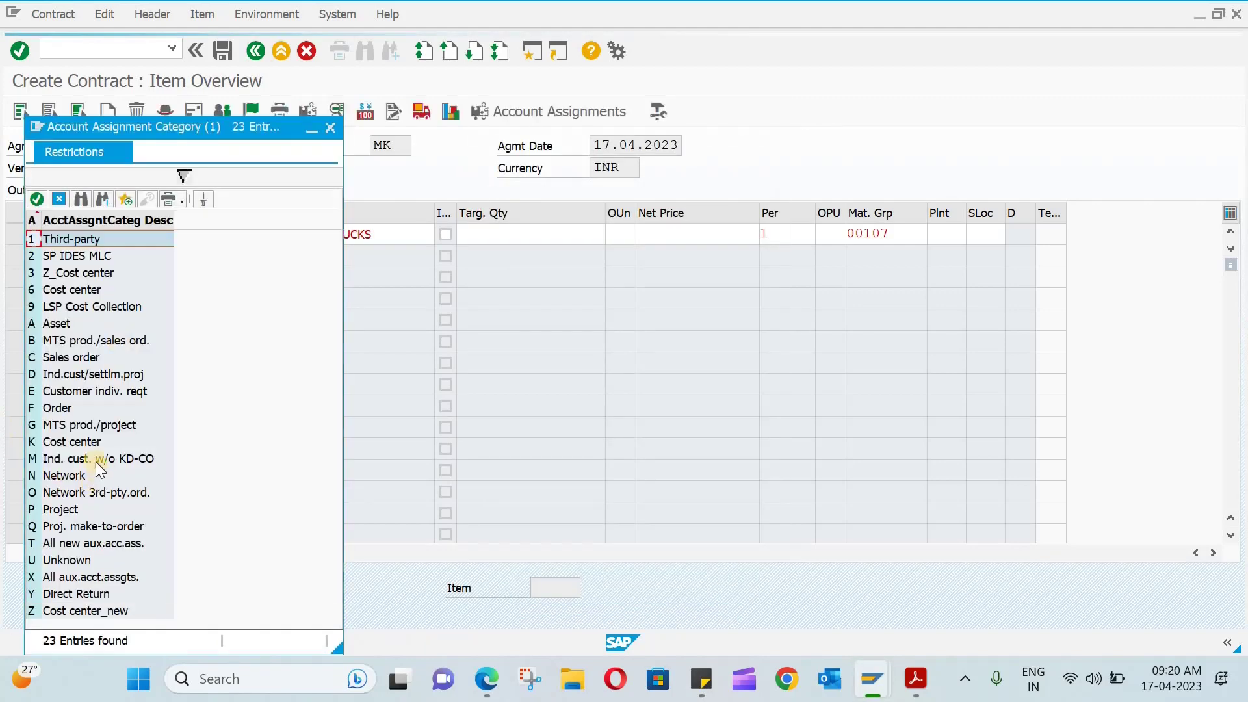
double_click(85, 442)
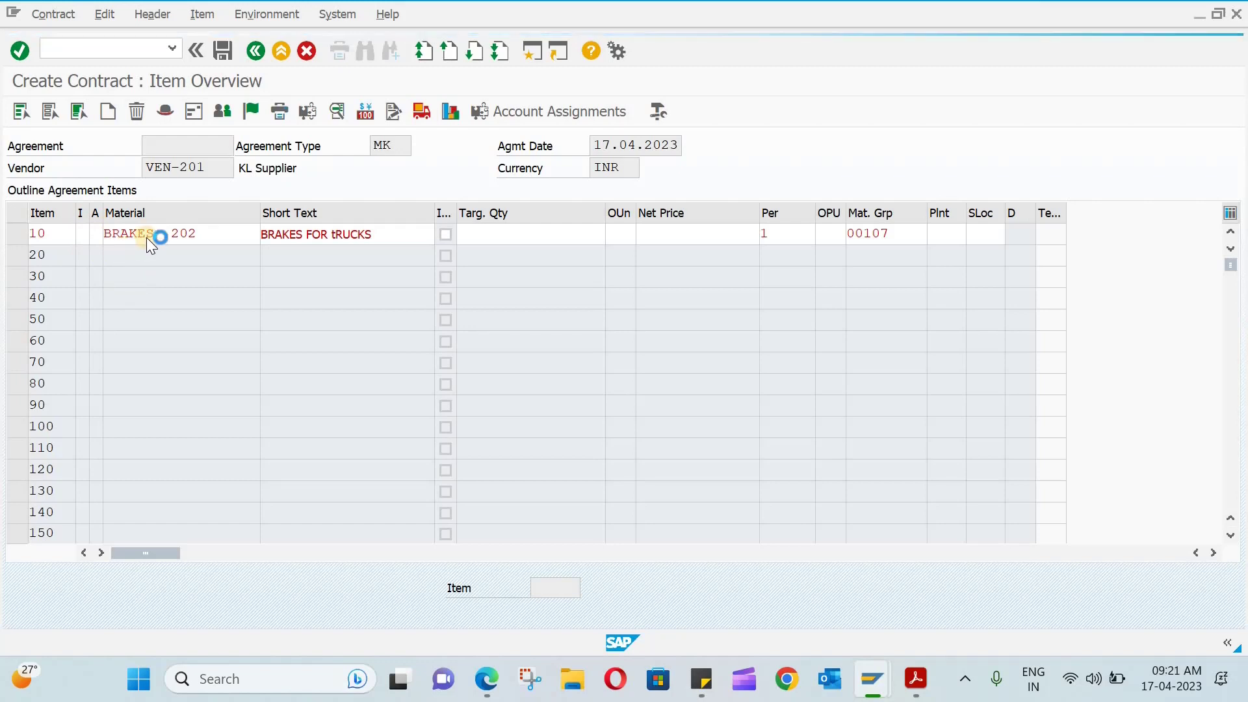
text(K)
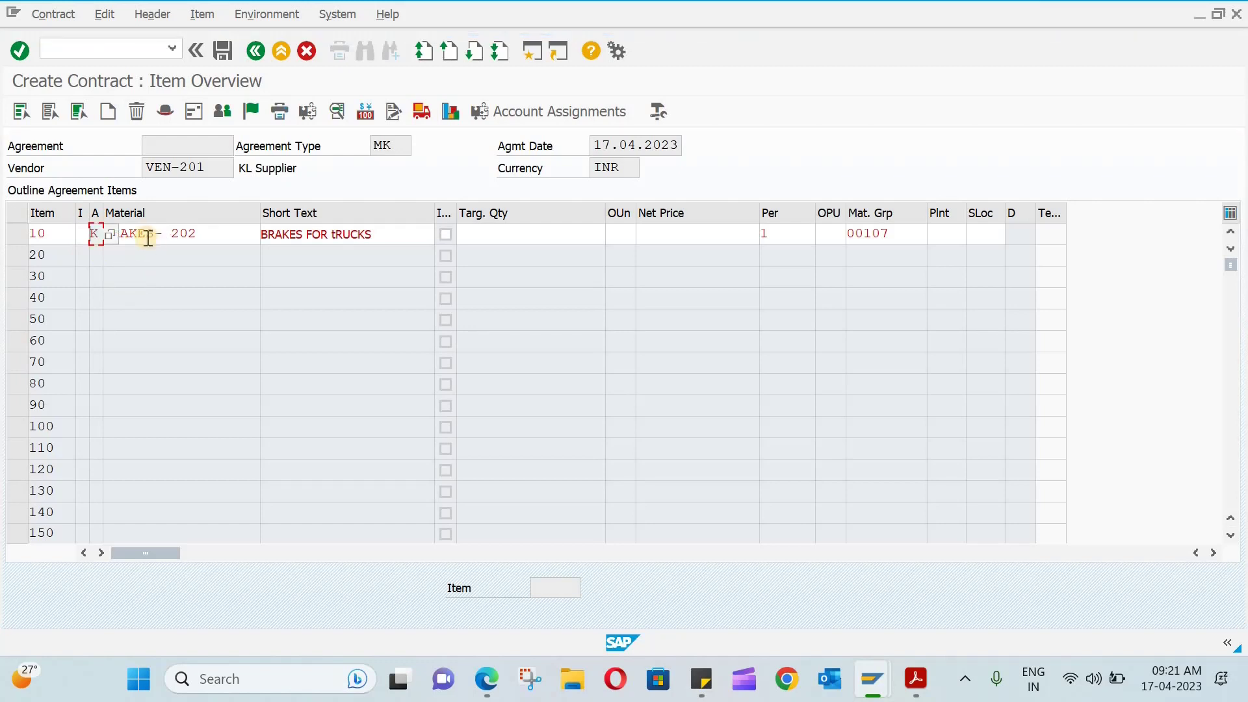
key(Return)
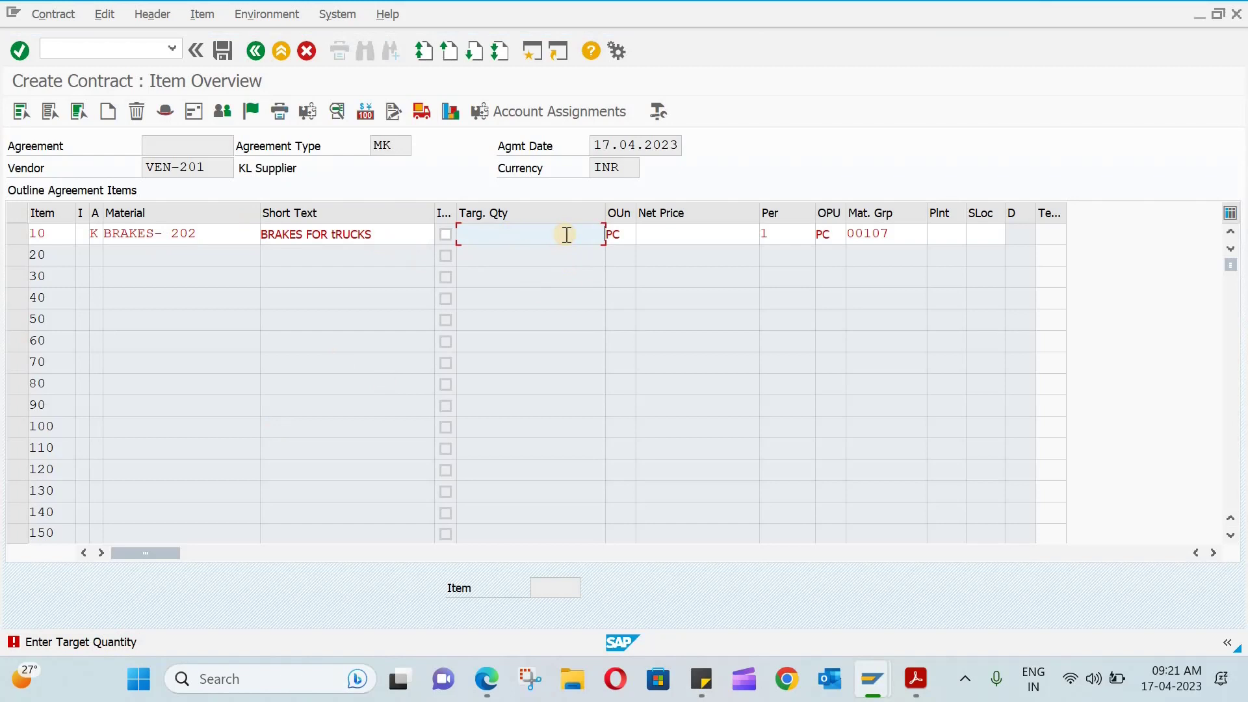
Step: Enter a target quantity of 50000 and a net price of 100 for item 10
text(5000)
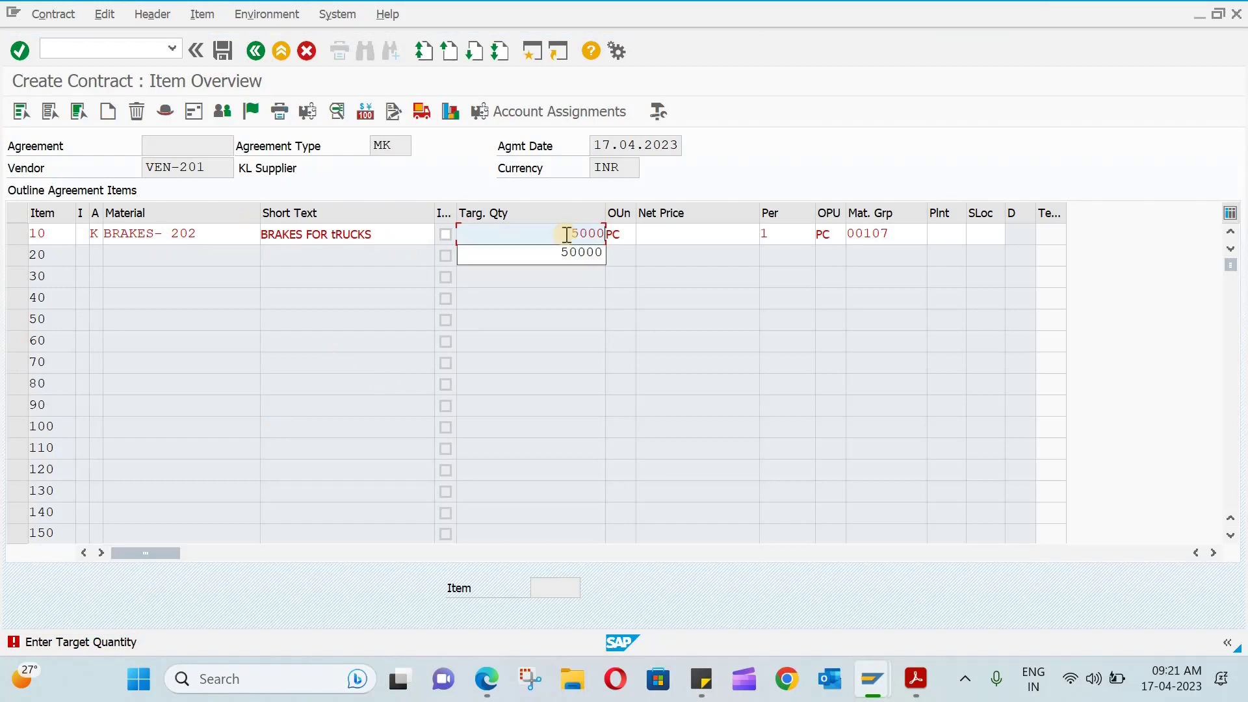
text(0)
key(Down)
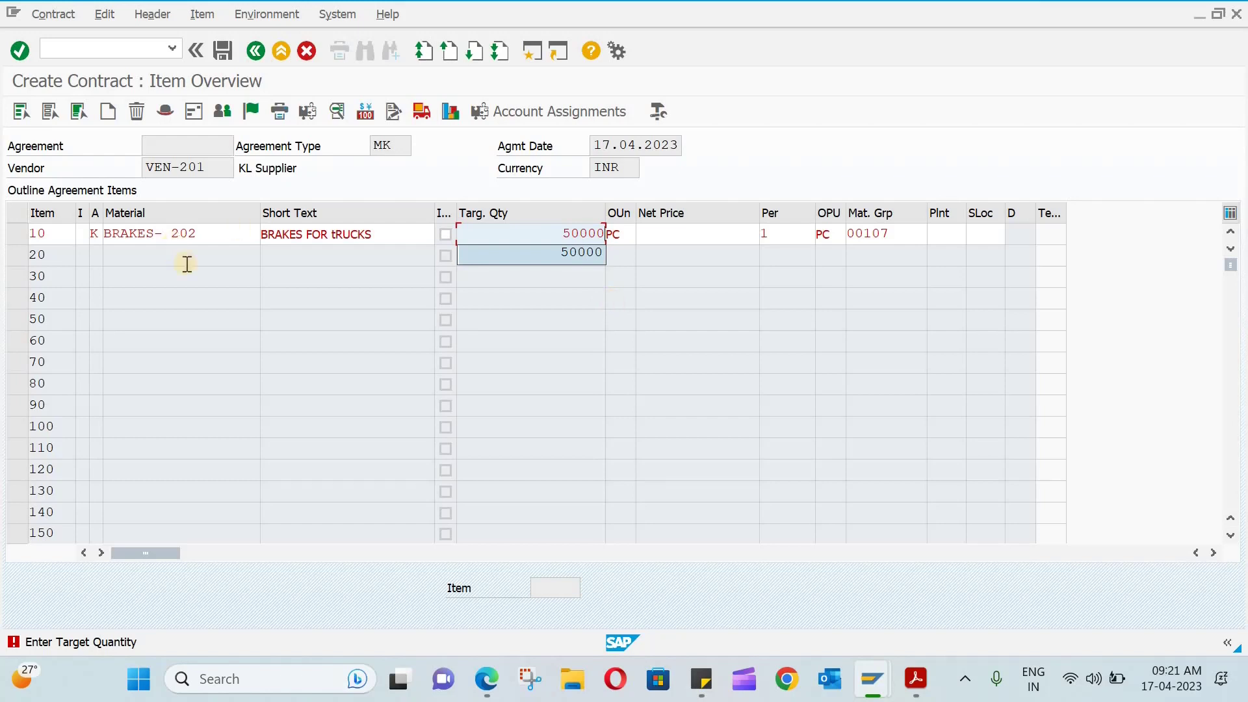
key(Return)
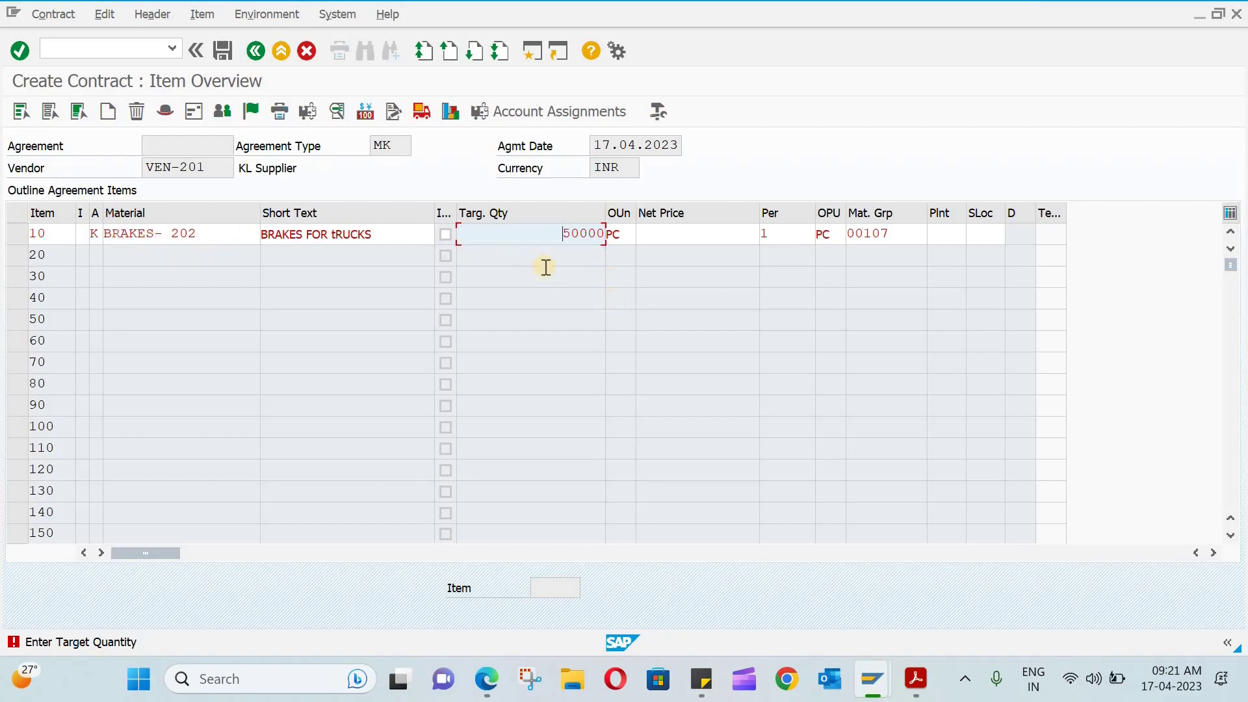
key(Return)
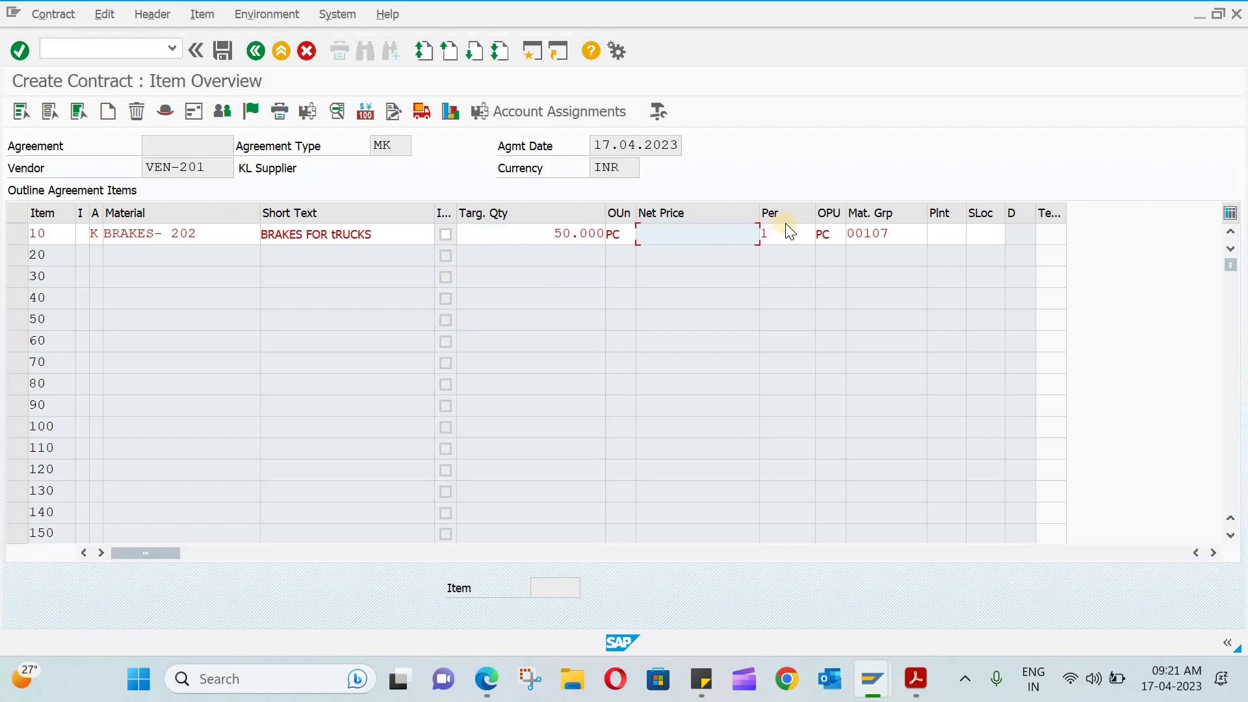
text(100)
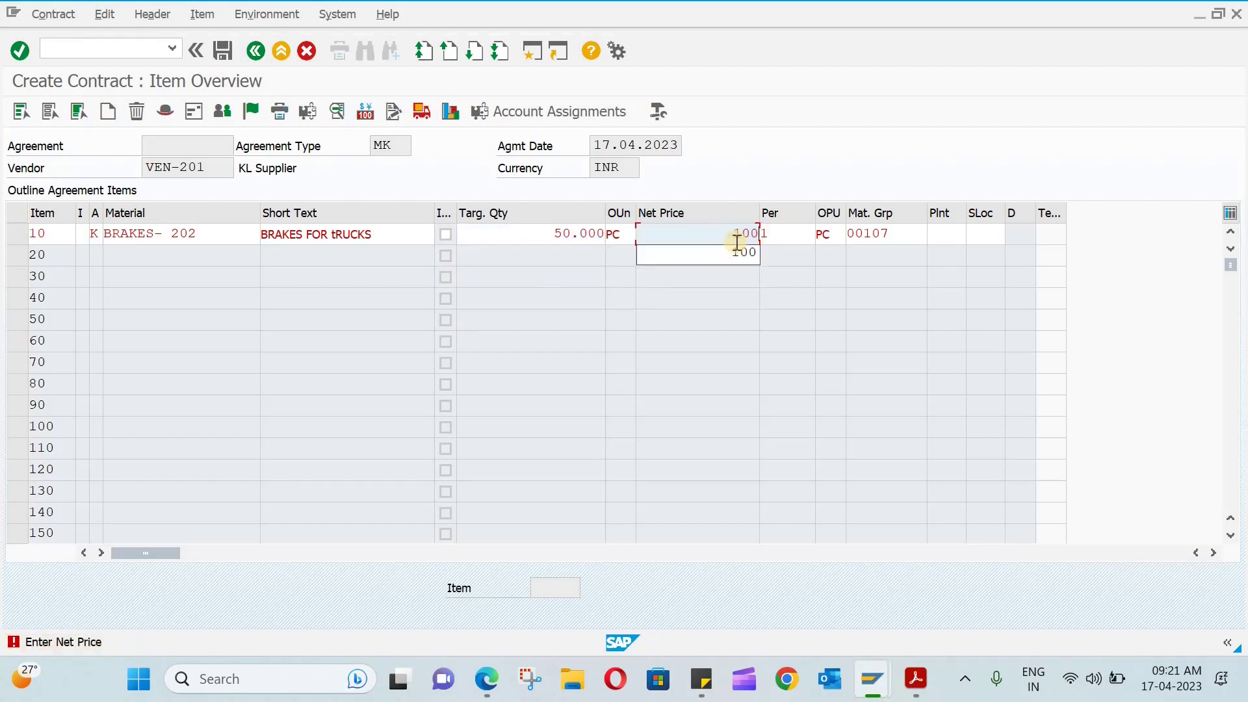
click(740, 252)
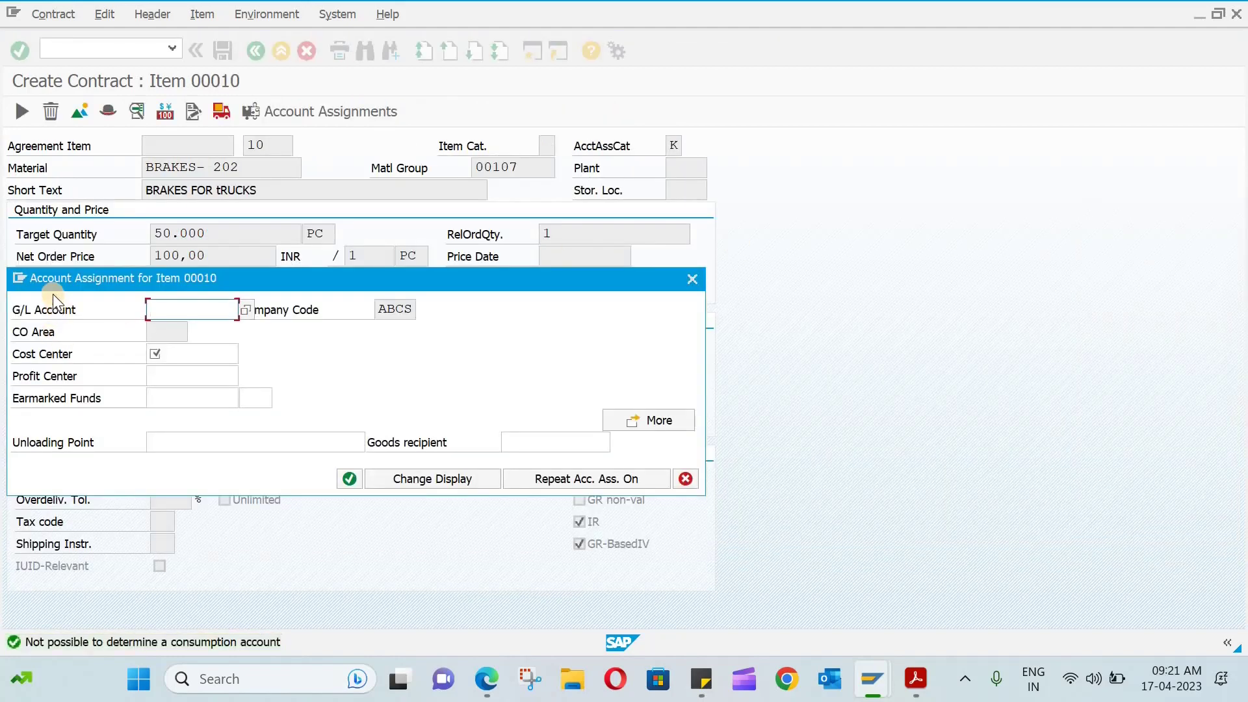
Step: Complete item 10's account assignment with G/L account 400000 and cost center 5000
click(170, 315)
text(400000)
click(174, 354)
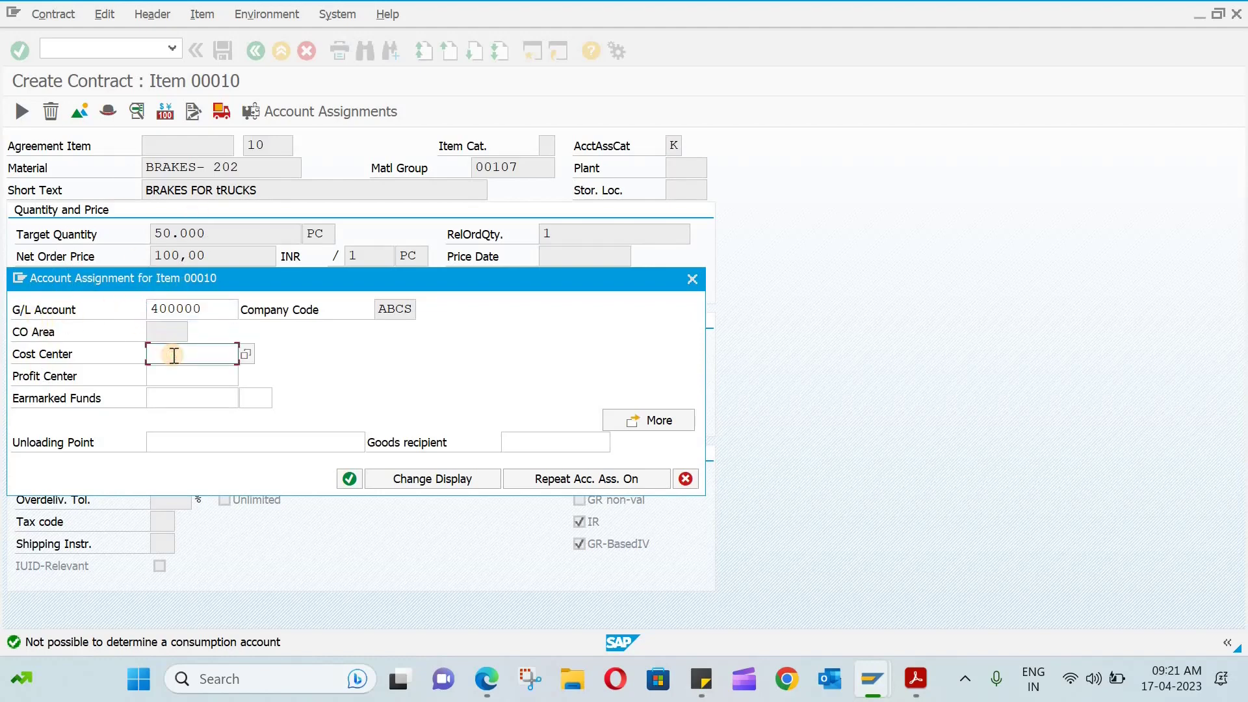
text(5000)
key(Return)
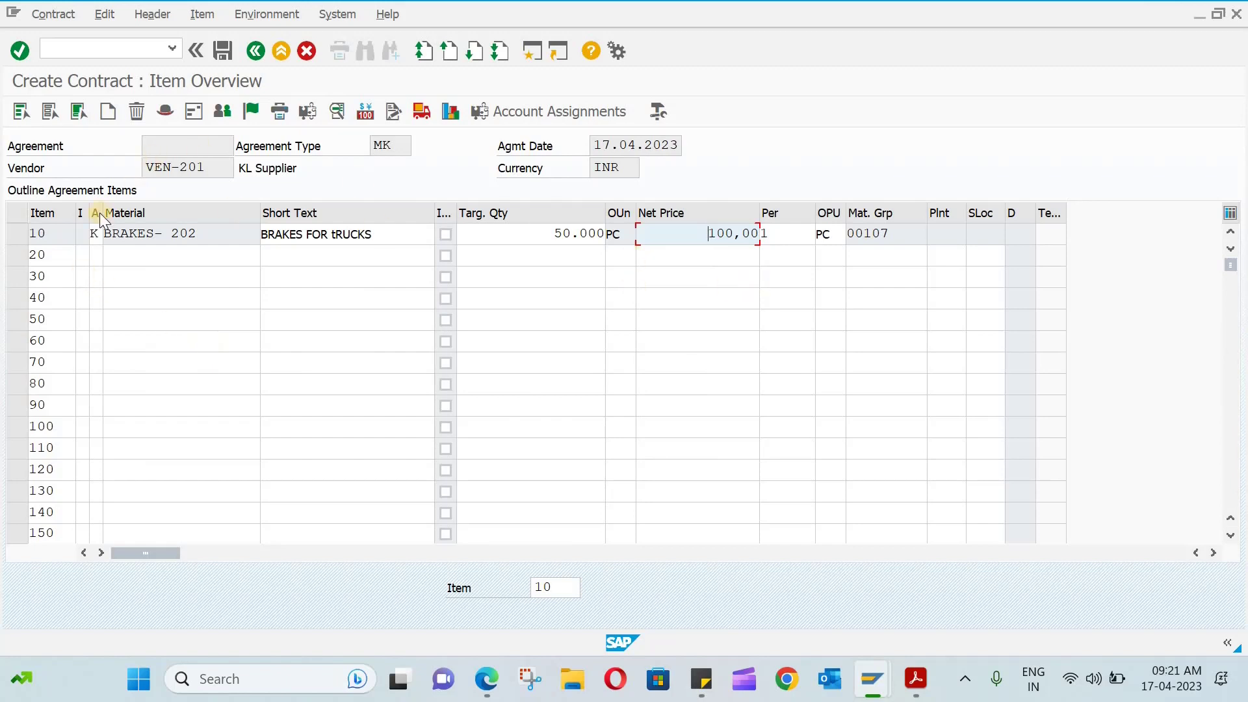
Step: Add condition type FRB1, Freight (Value), with an amount of 10 to item 10's price conditions and return to the item overview
click(12, 233)
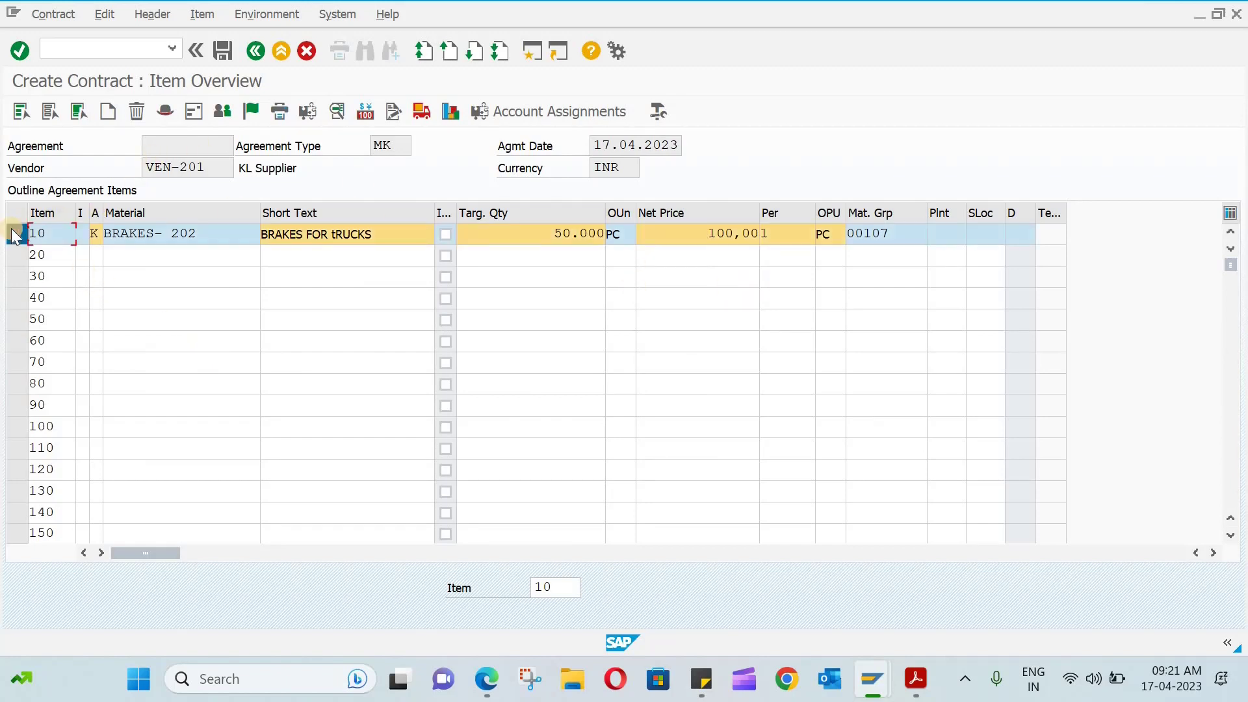
click(365, 118)
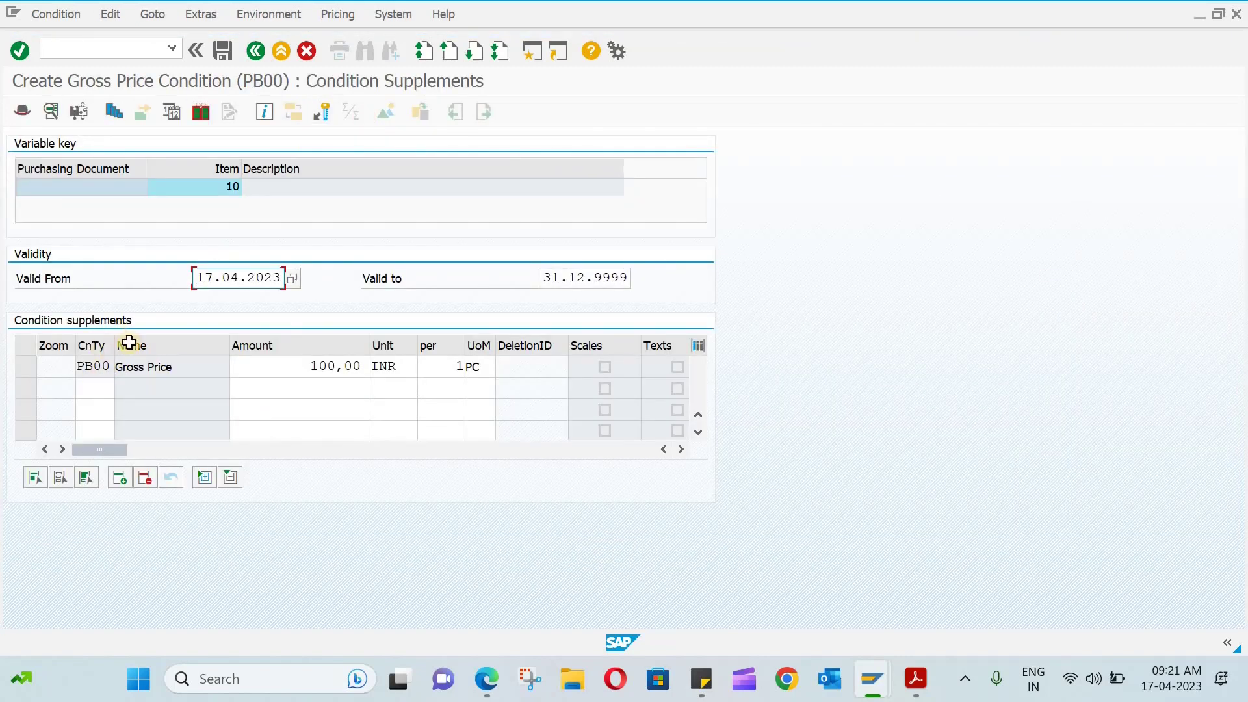
click(88, 390)
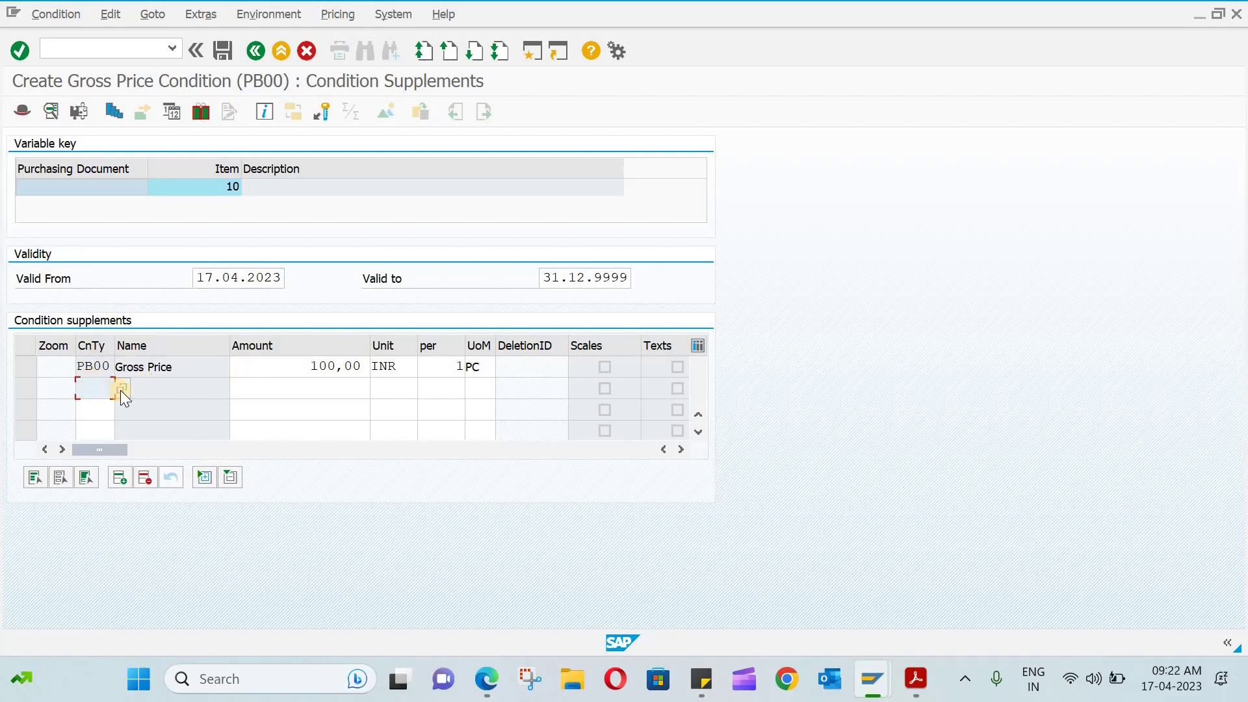
click(121, 389)
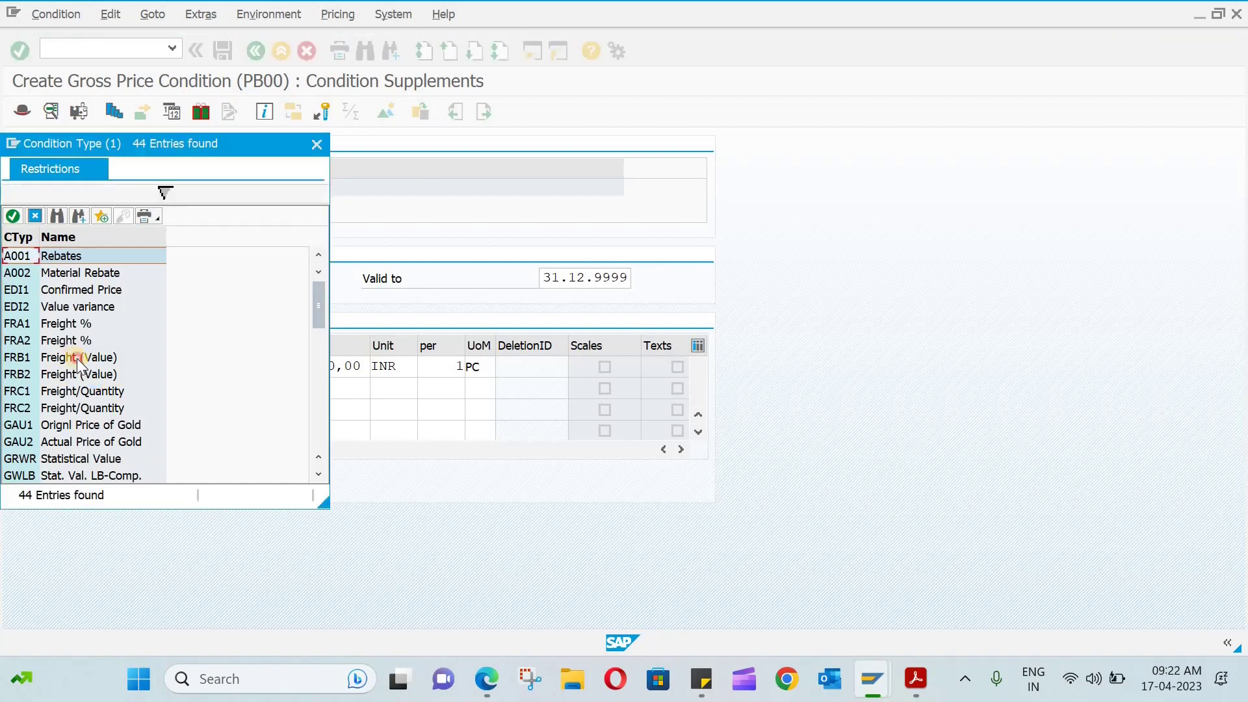
double_click(77, 360)
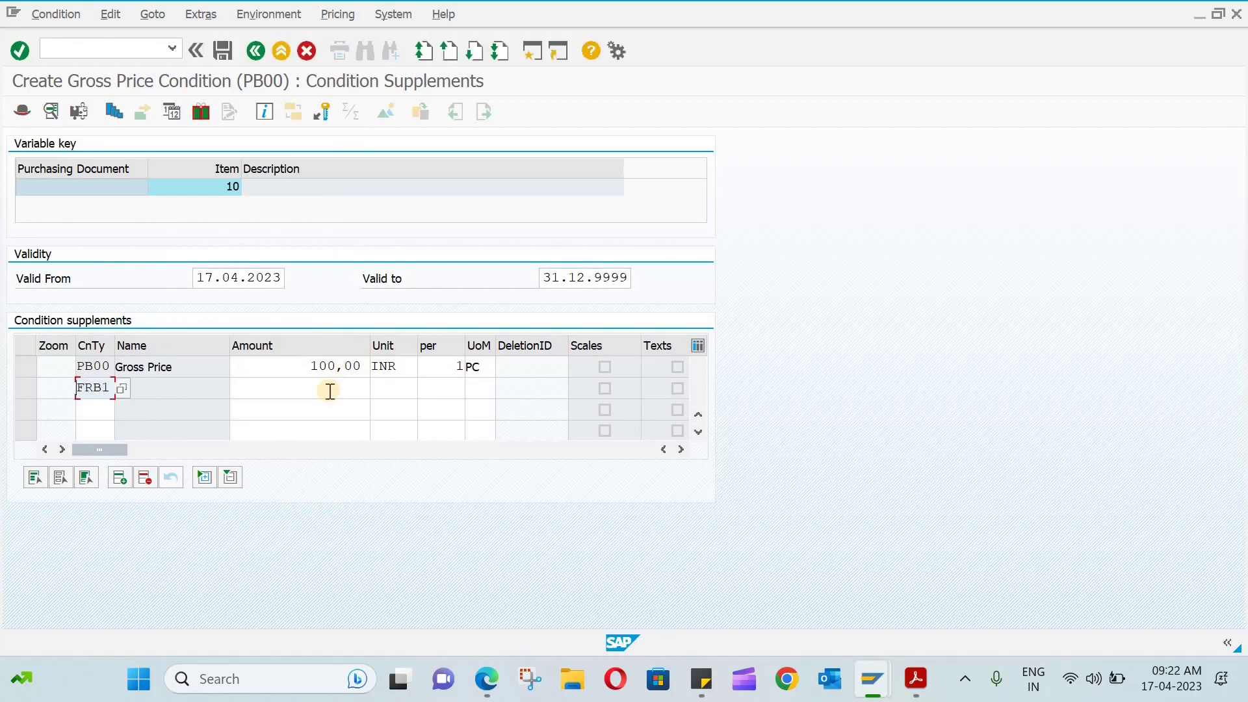
click(330, 390)
text(10)
key(Return)
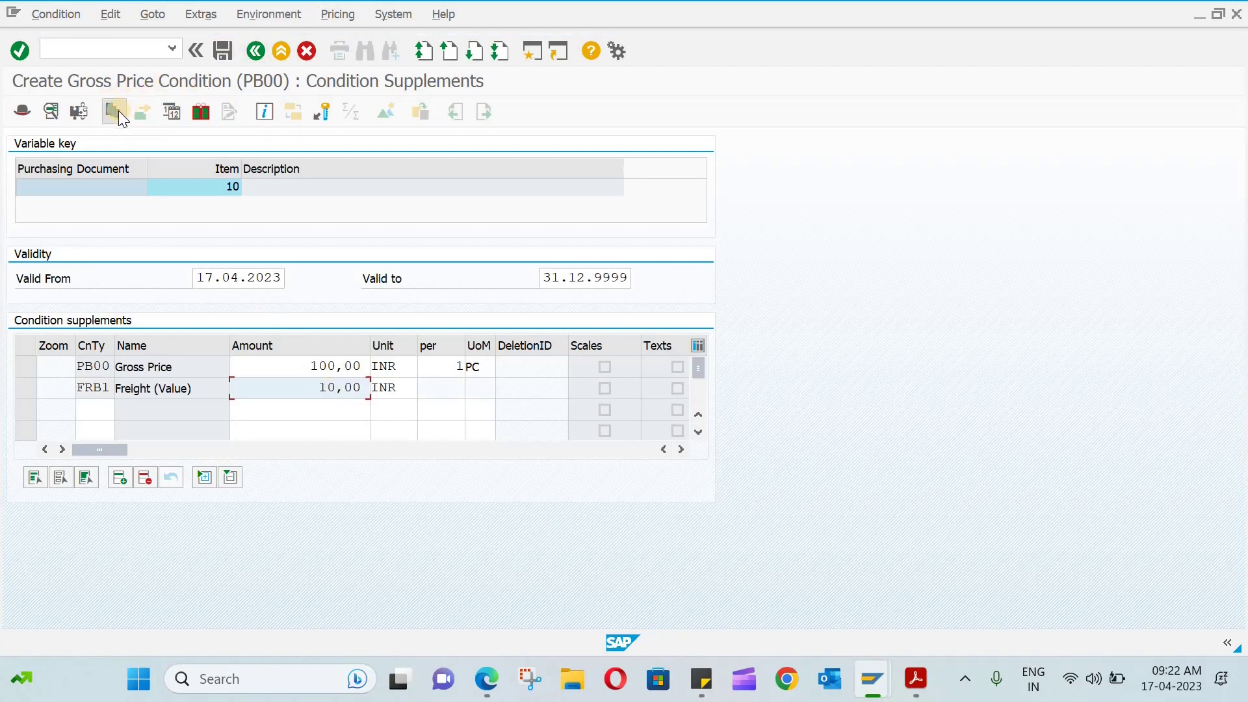
click(257, 52)
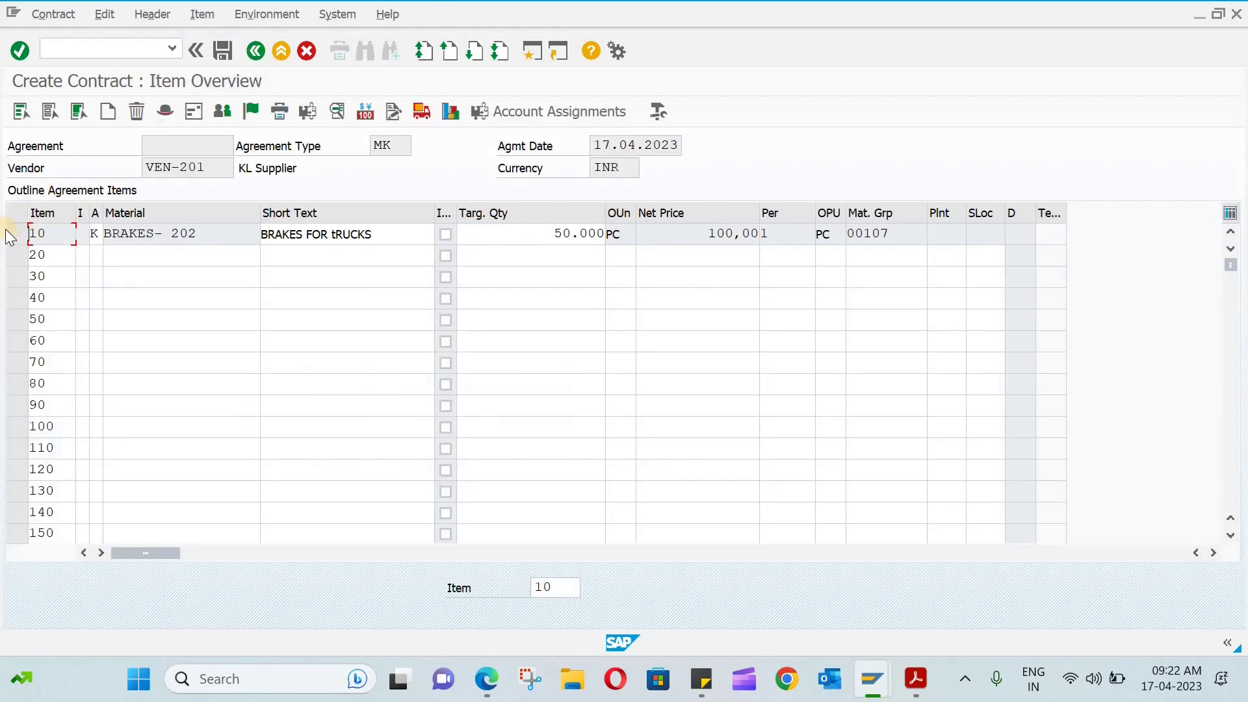
Step: Set item 10's planned delivery time to 3 and its GR processing time to 1 in the additional data
click(17, 234)
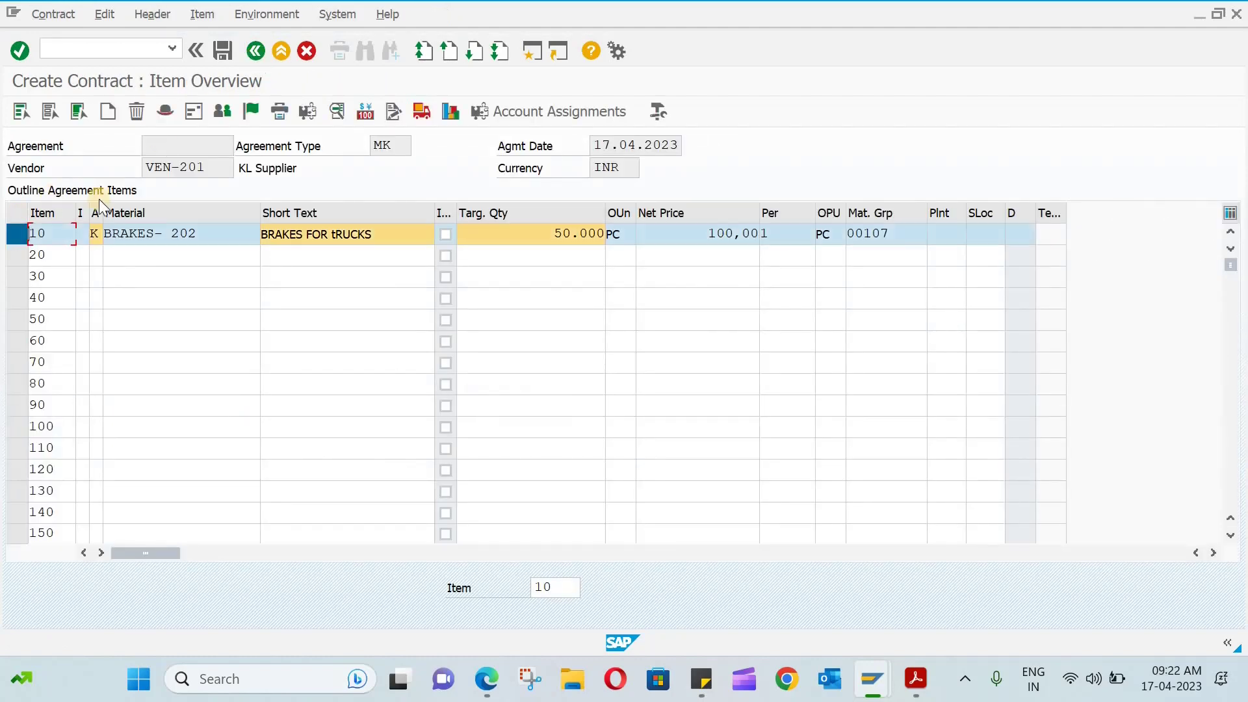
click(336, 111)
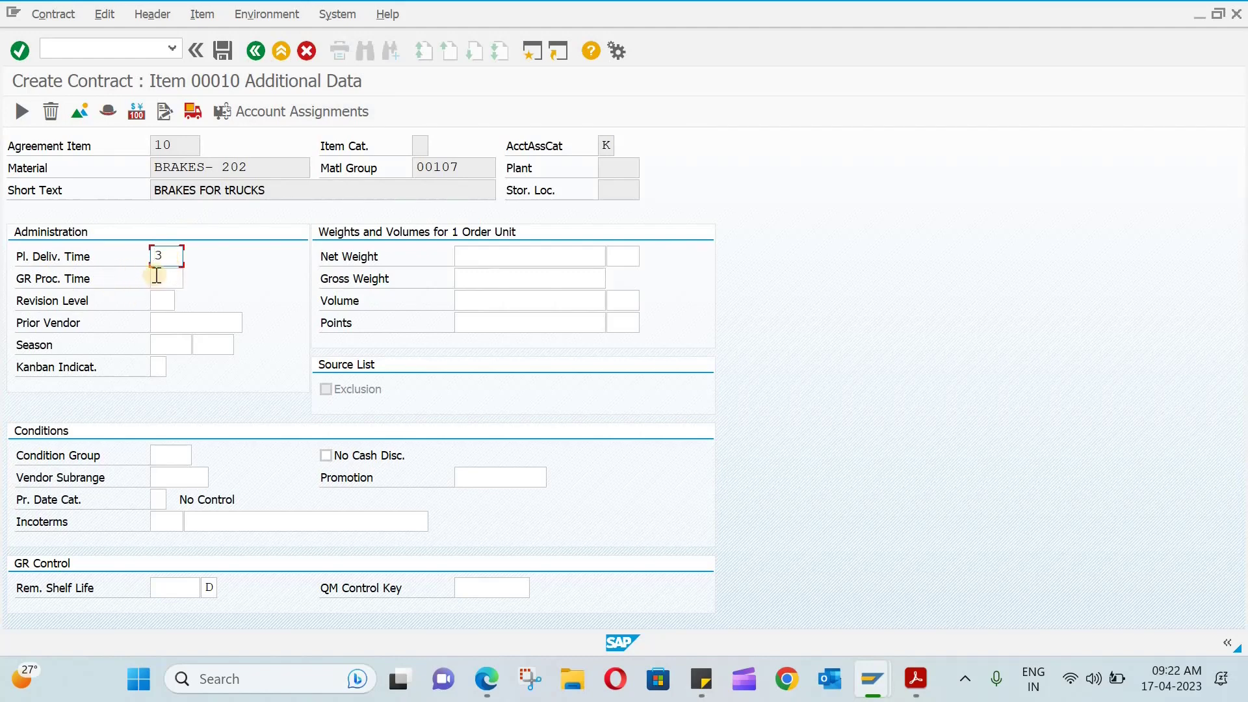
click(157, 275)
text(1)
Step: Enter a net weight of 2 kg and a gross weight of 2,3 for item 10's order unit and confirm the additional data
click(538, 258)
text(2)
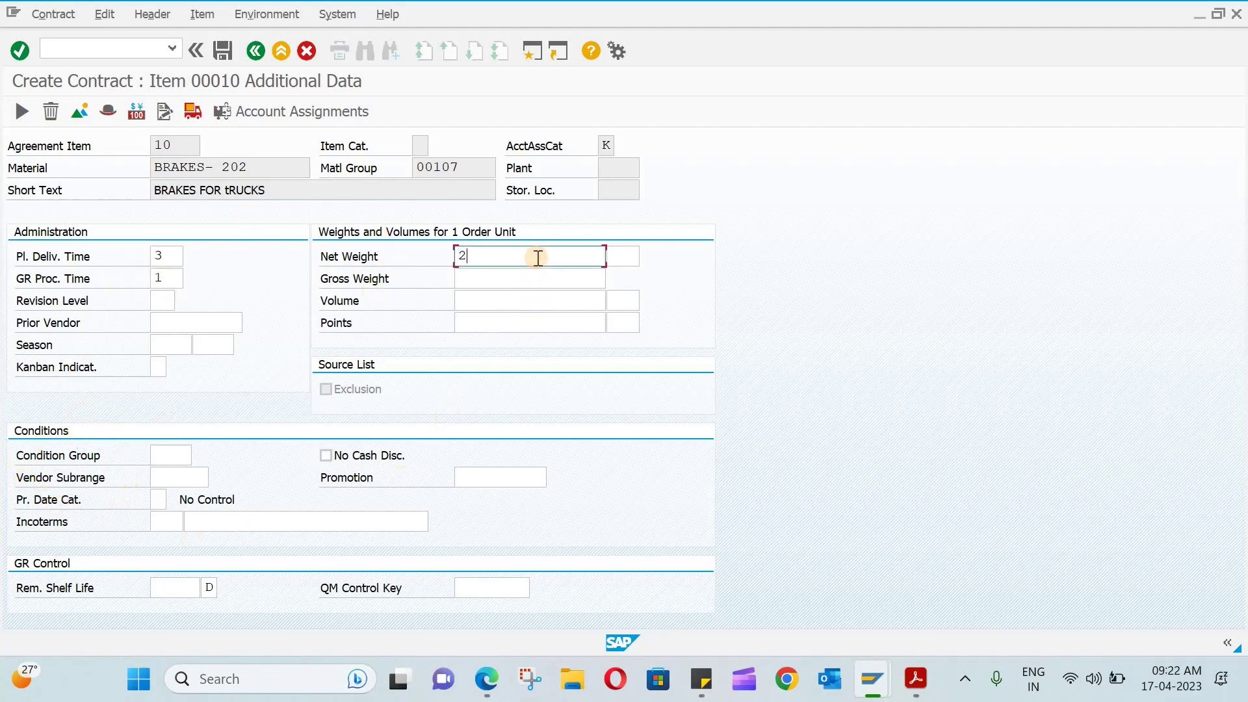
click(613, 257)
text(kg)
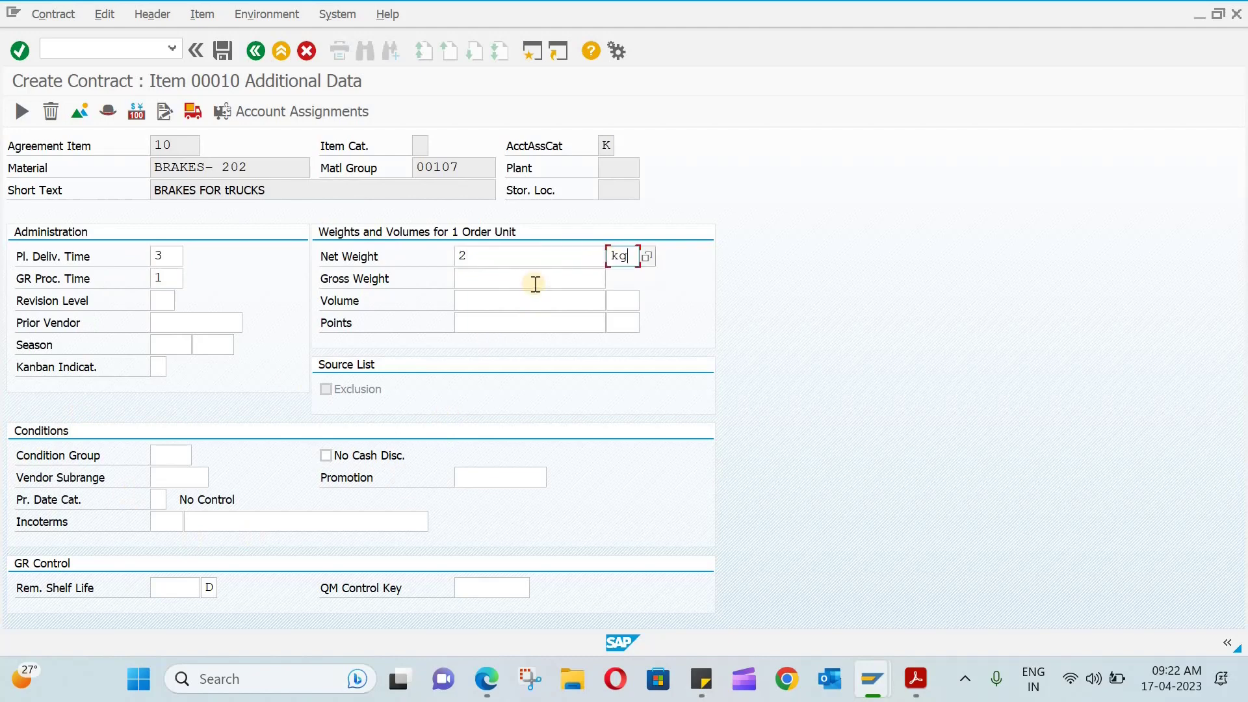
click(533, 280)
text(2.3)
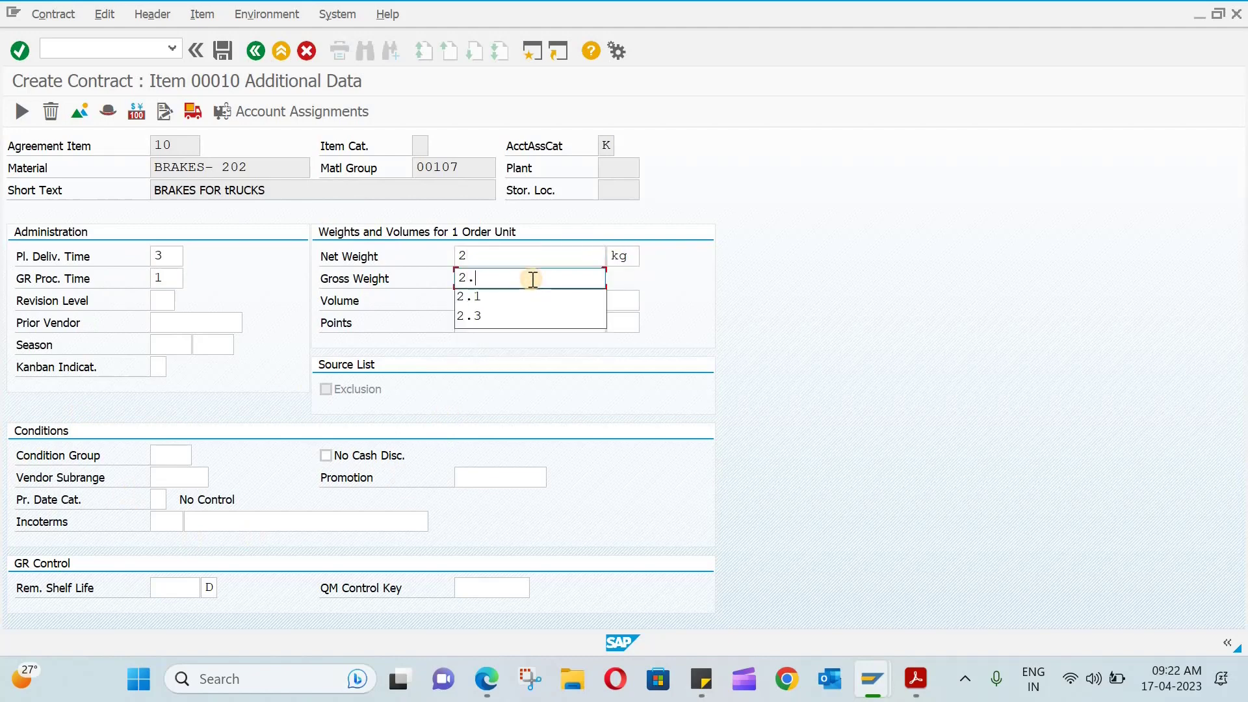
key(BackSpace)
key(BackSpace)
text(,3)
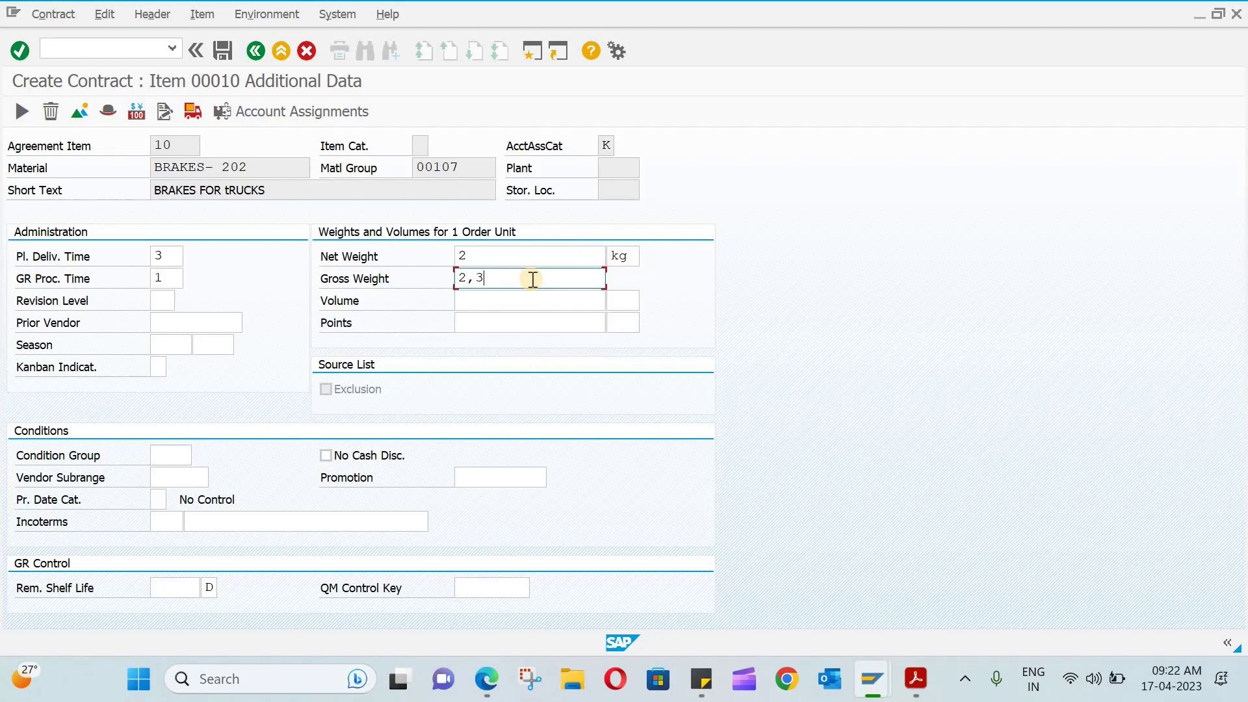
key(Return)
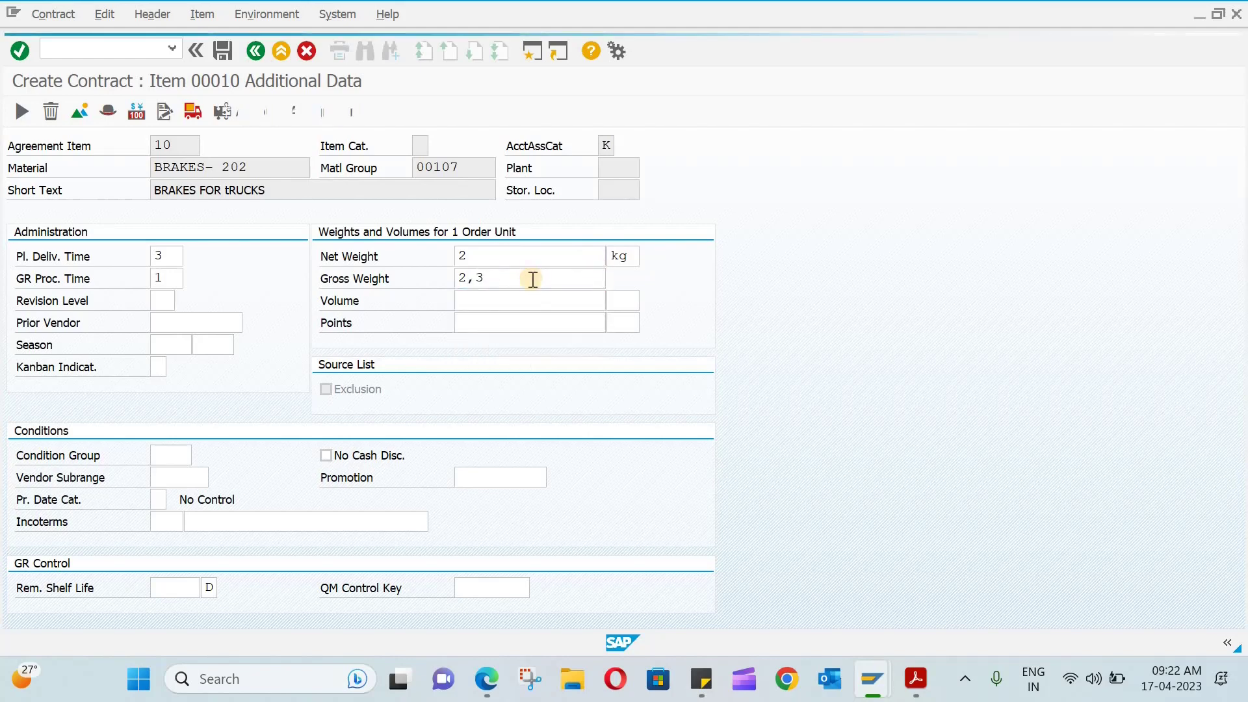
Step: Assign tax code V0 in item 10's details
click(19, 234)
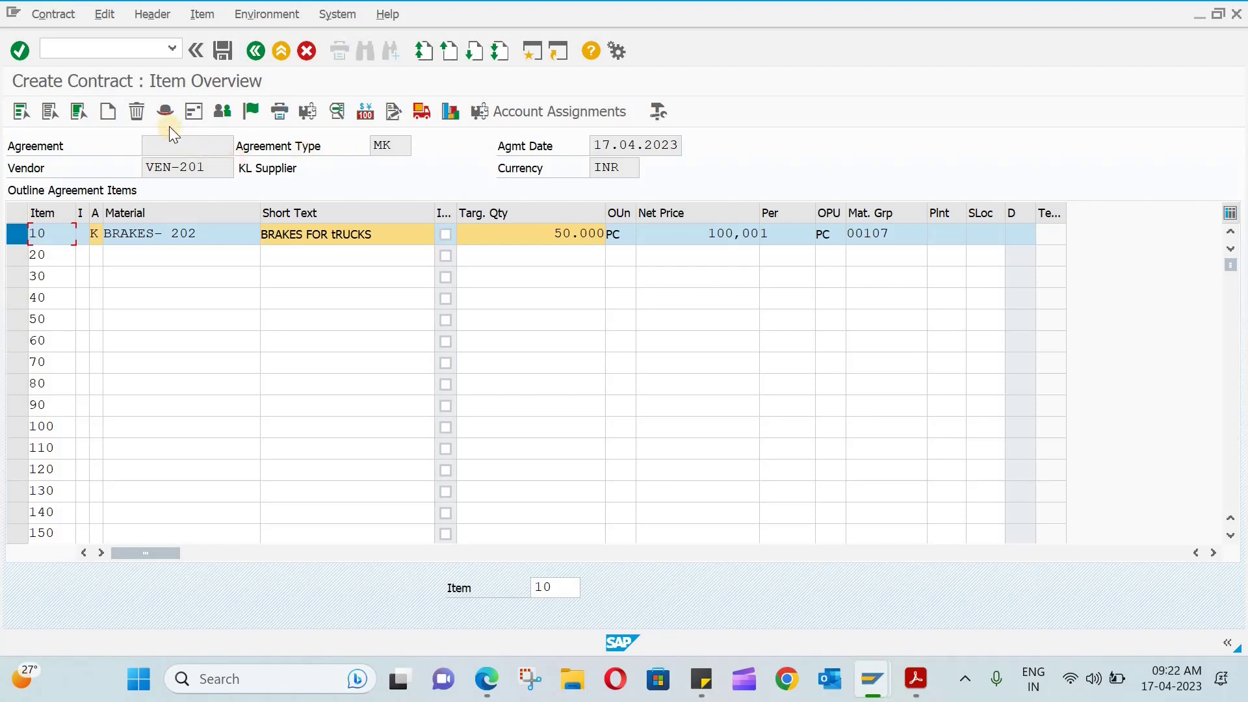
click(309, 111)
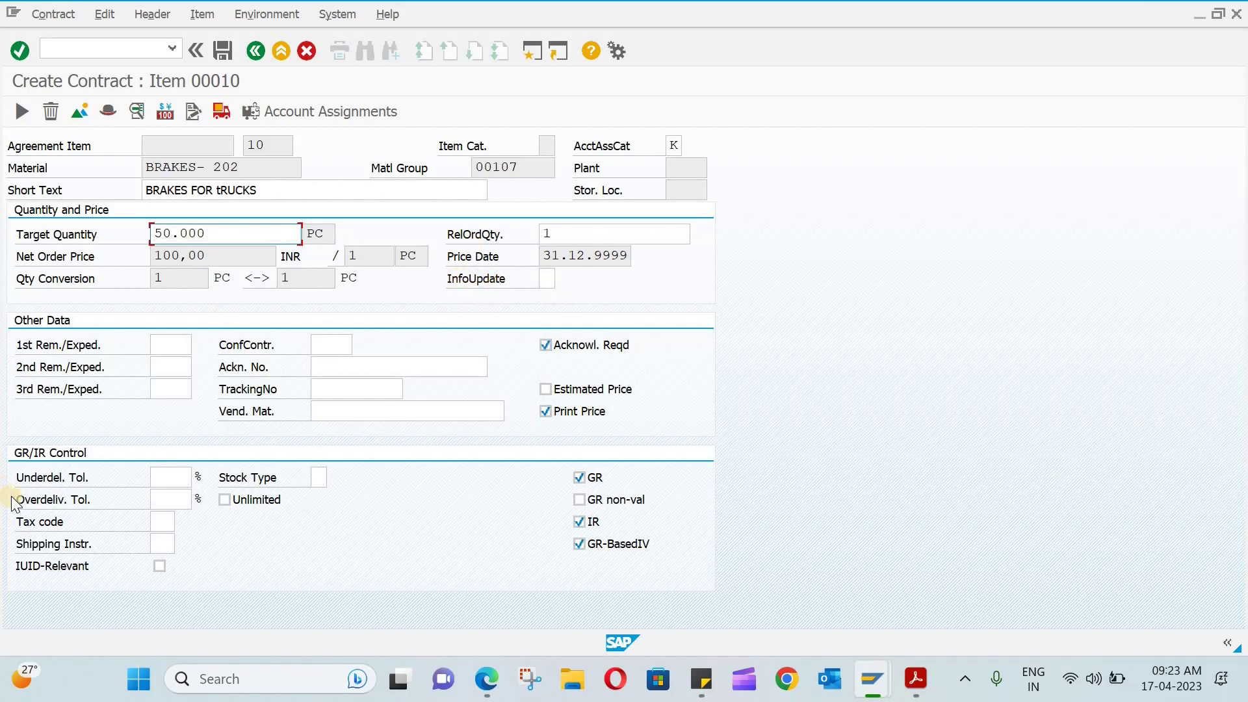
click(160, 522)
click(161, 522)
click(187, 520)
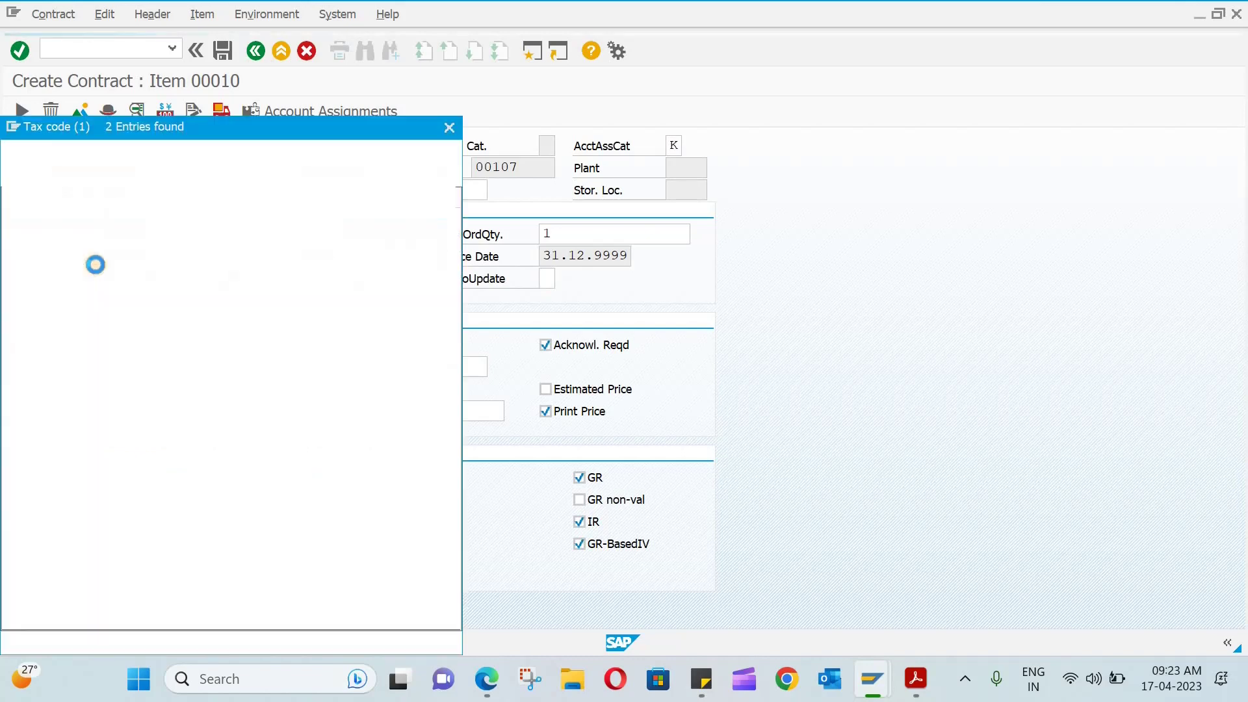
double_click(56, 237)
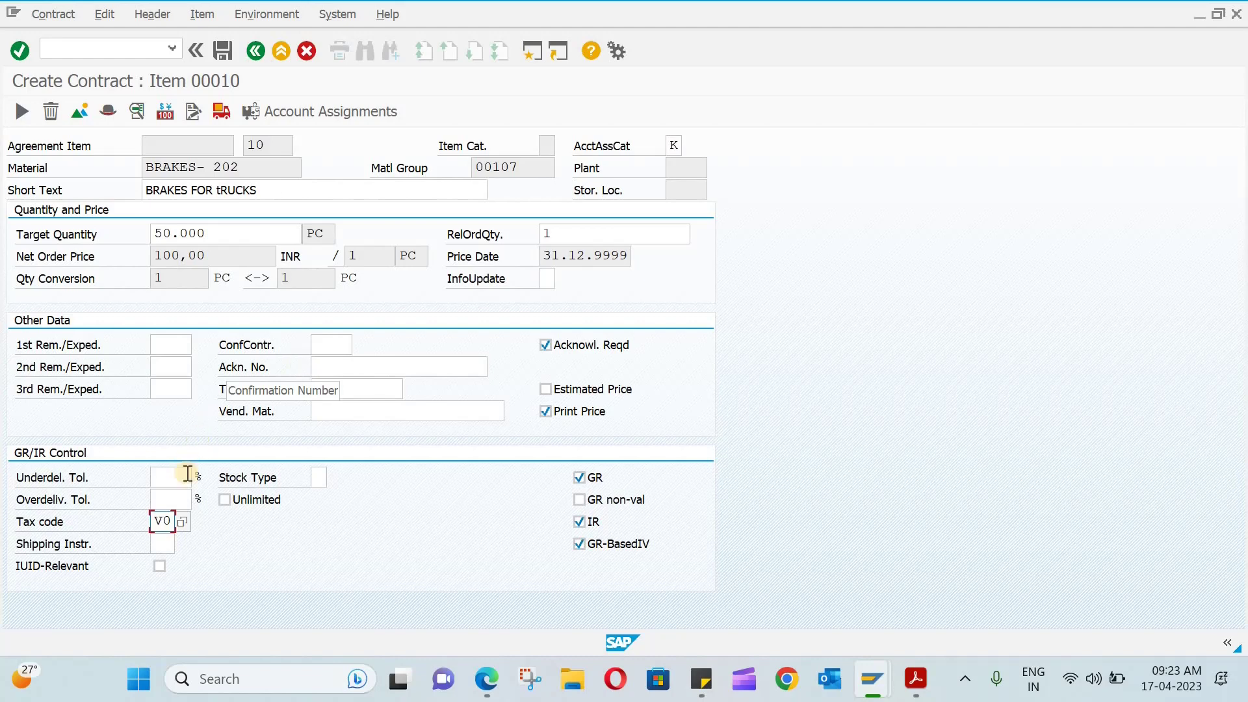
Step: Assign shipping instruction BX (Box Packaging) to item 10 and save the contract
click(165, 545)
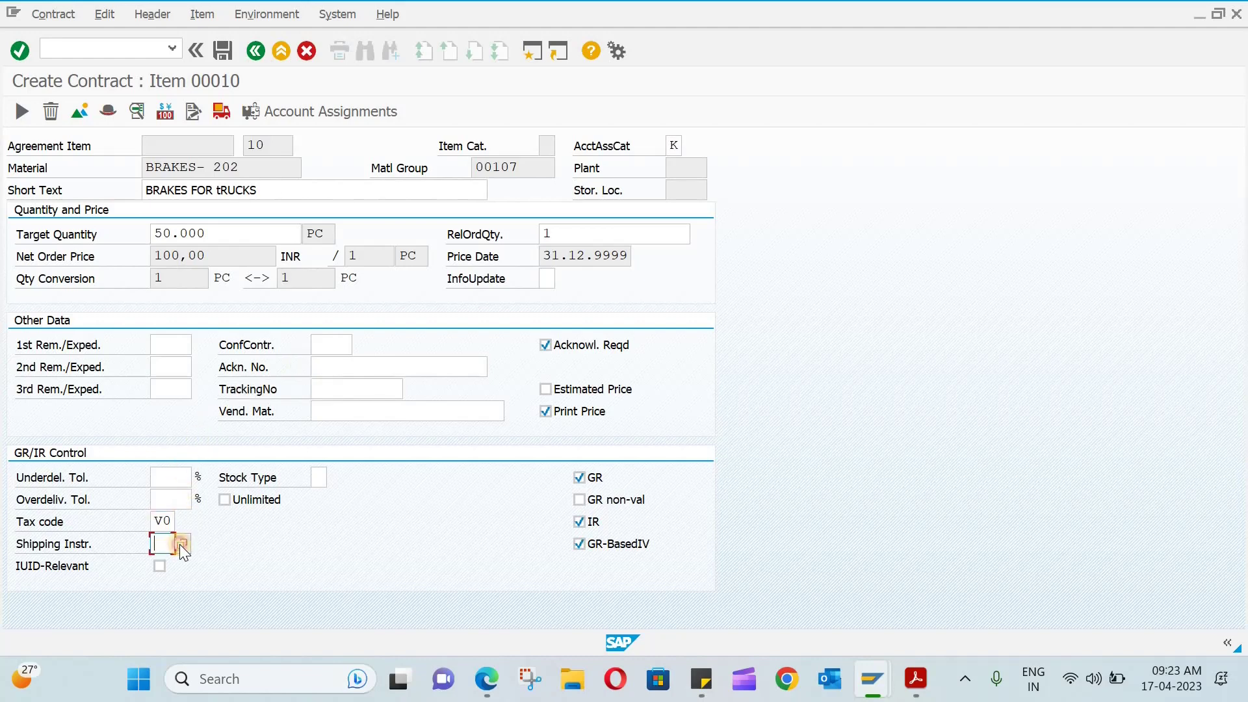
click(192, 544)
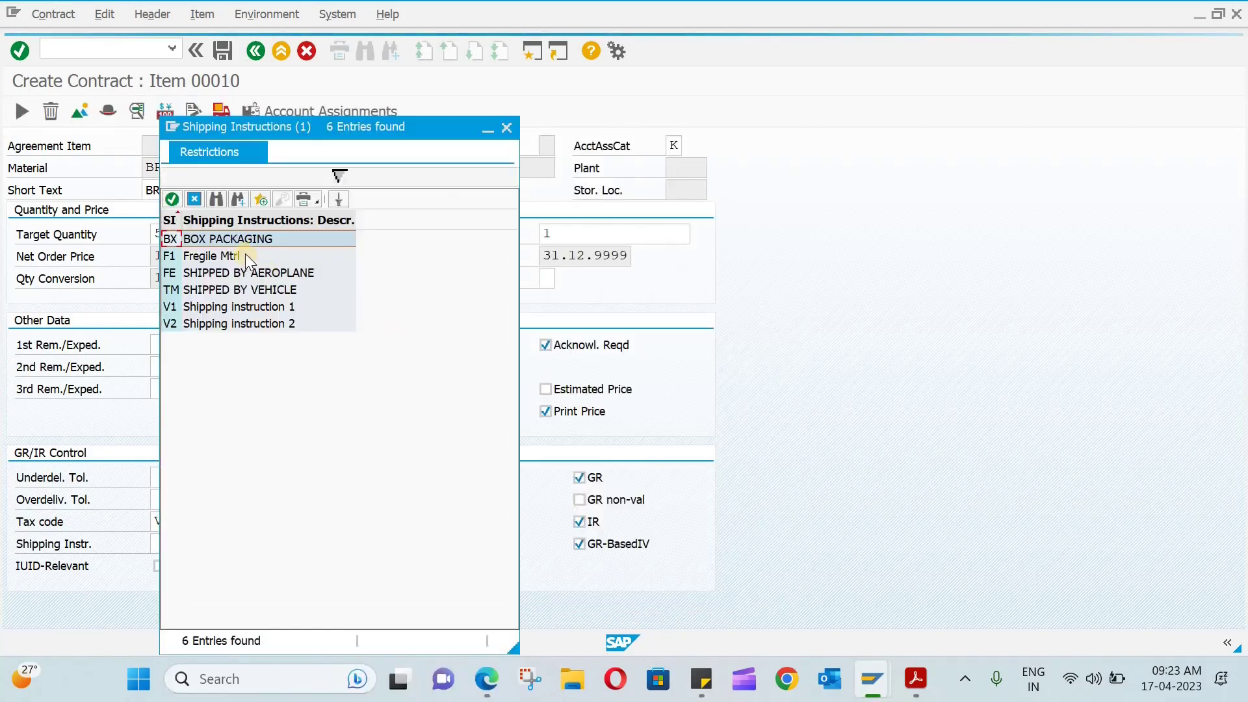
double_click(247, 238)
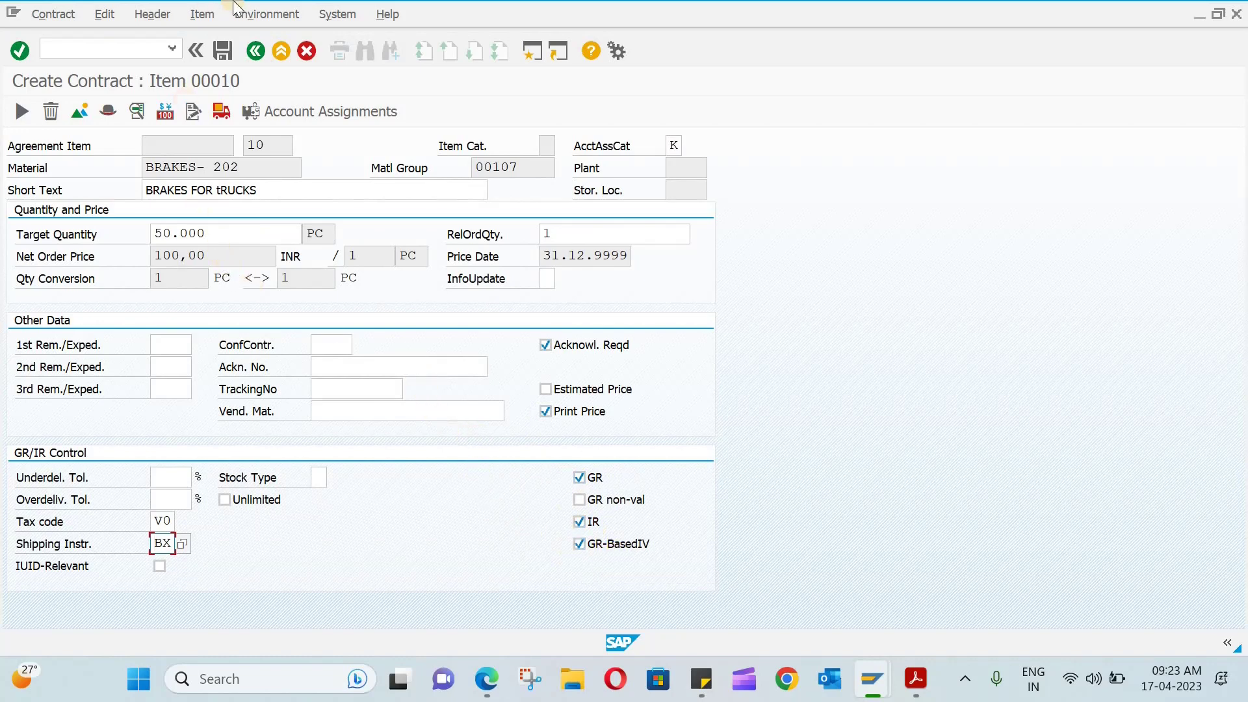
click(254, 50)
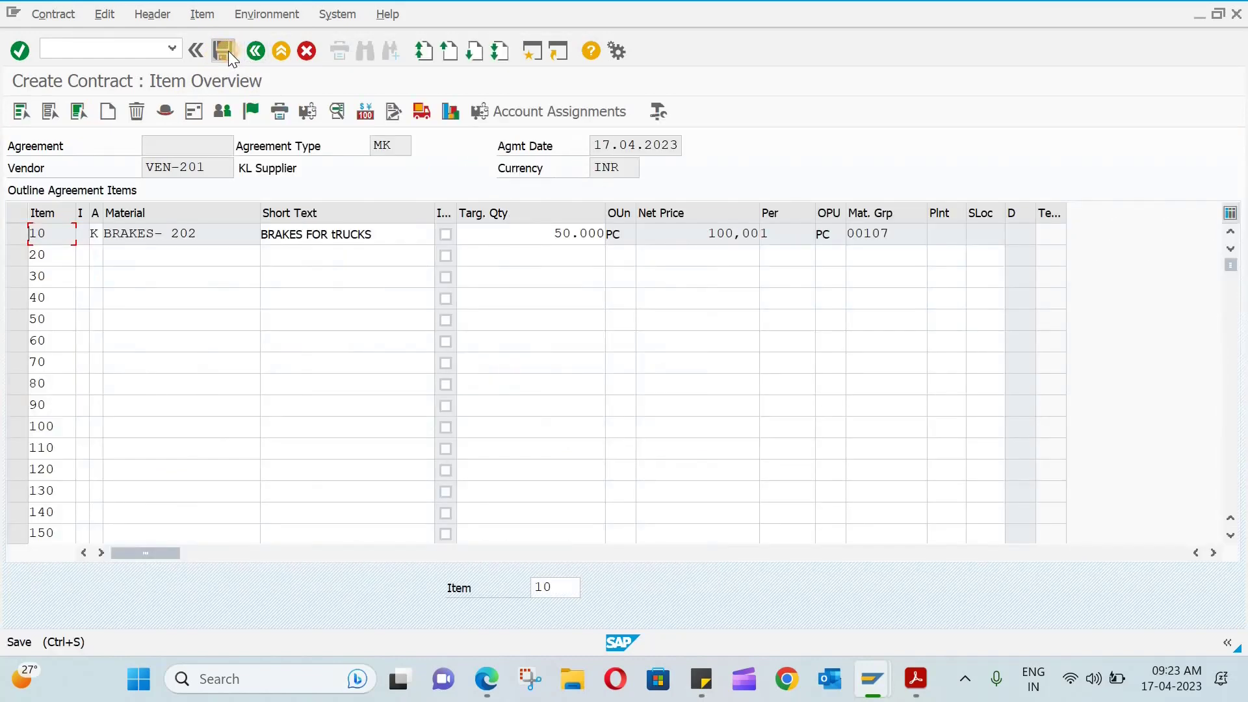
click(225, 50)
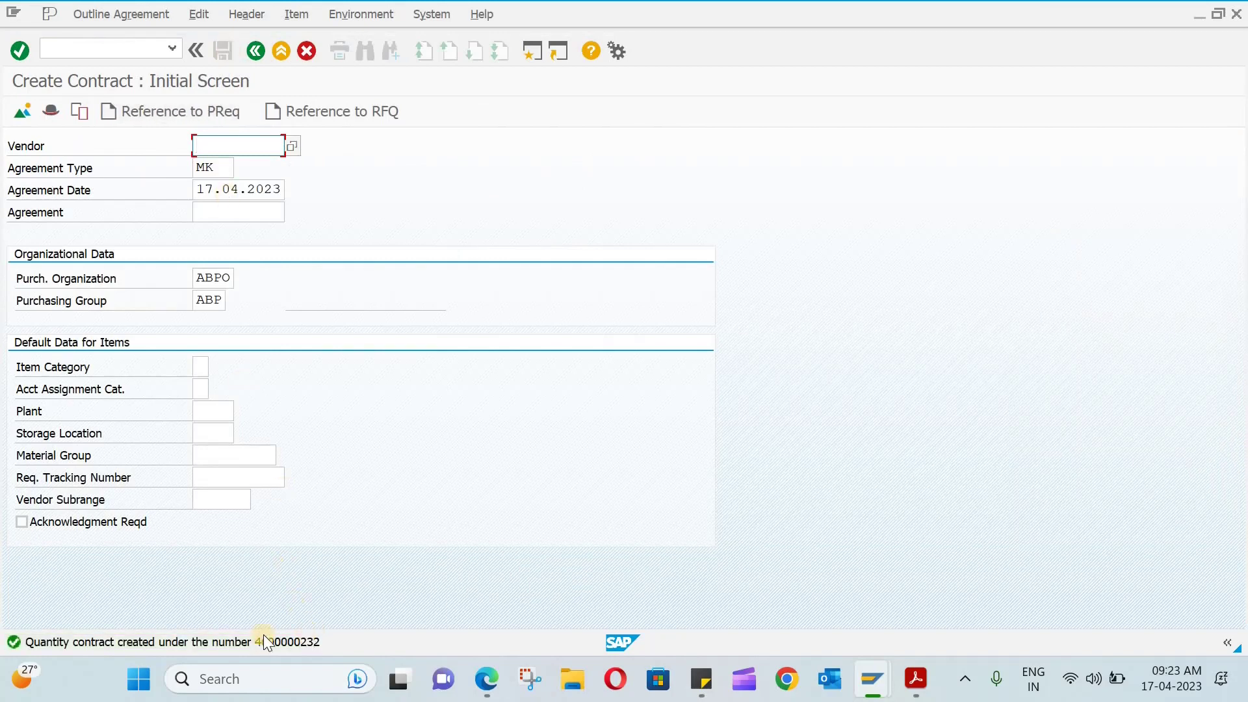
Step: Copy the new contract number from the creation message and paste it over the old number in Sticky Notes
double_click(298, 641)
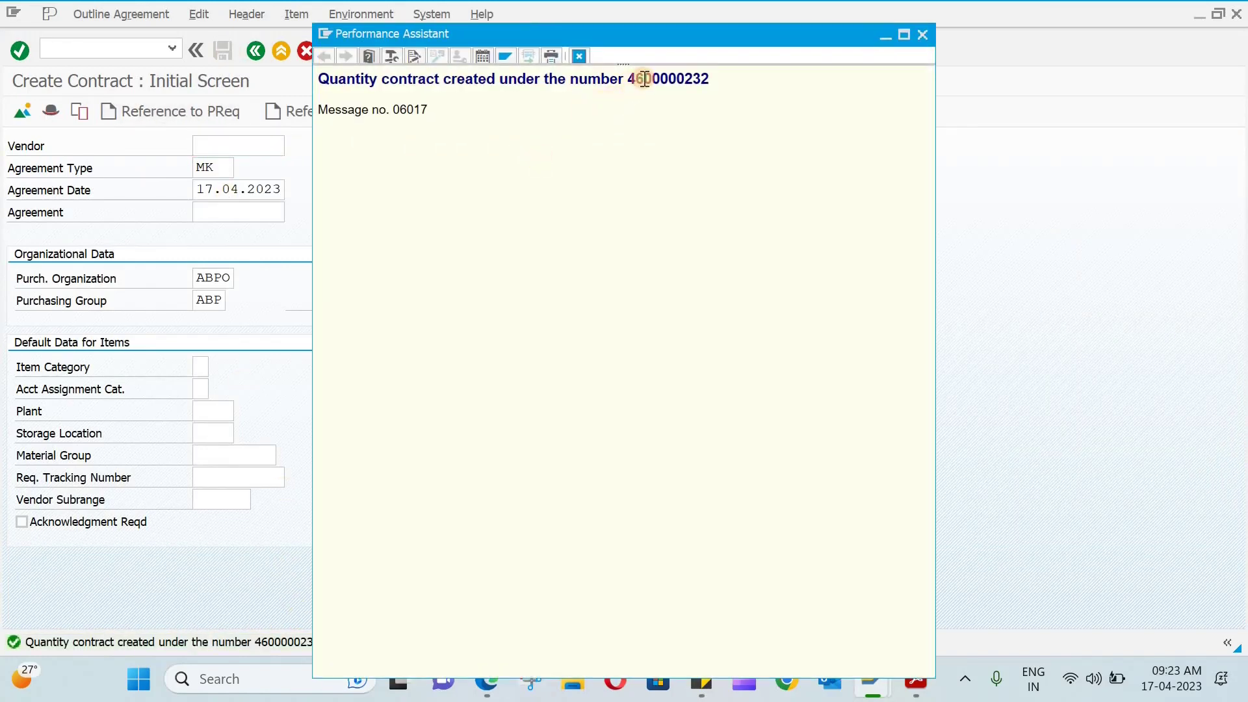
double_click(643, 79)
key(ctrl+c)
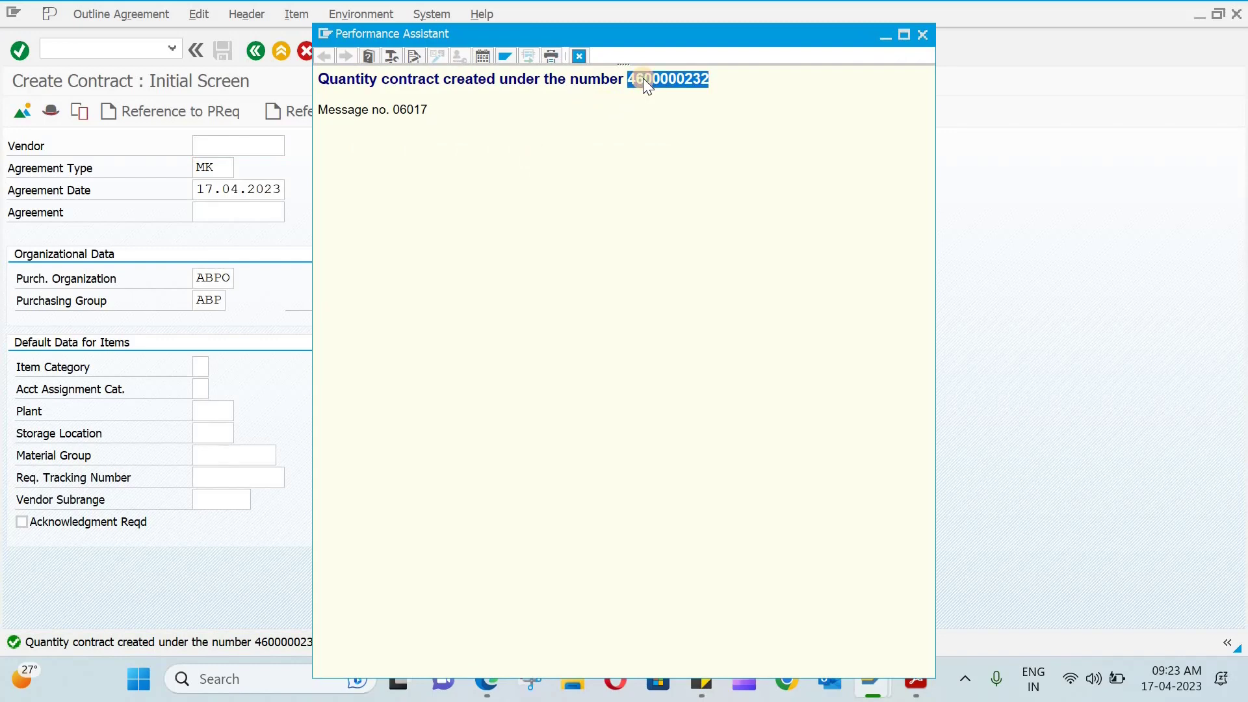
click(921, 34)
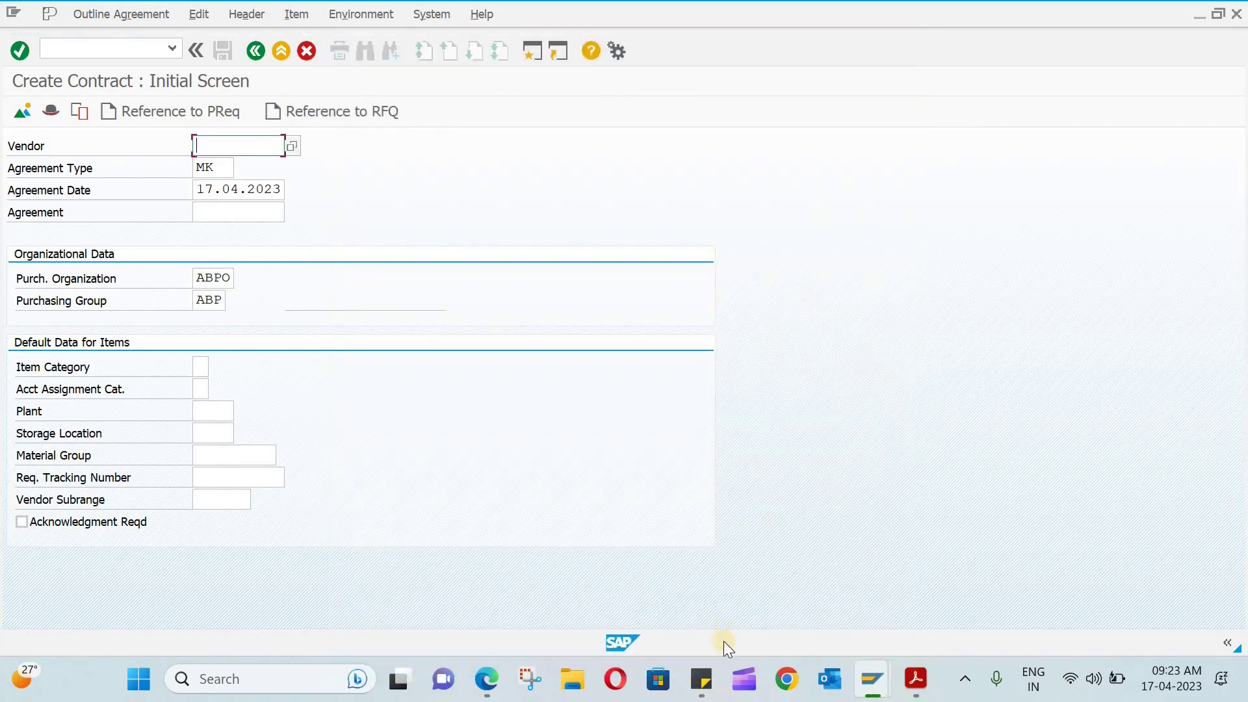
click(711, 668)
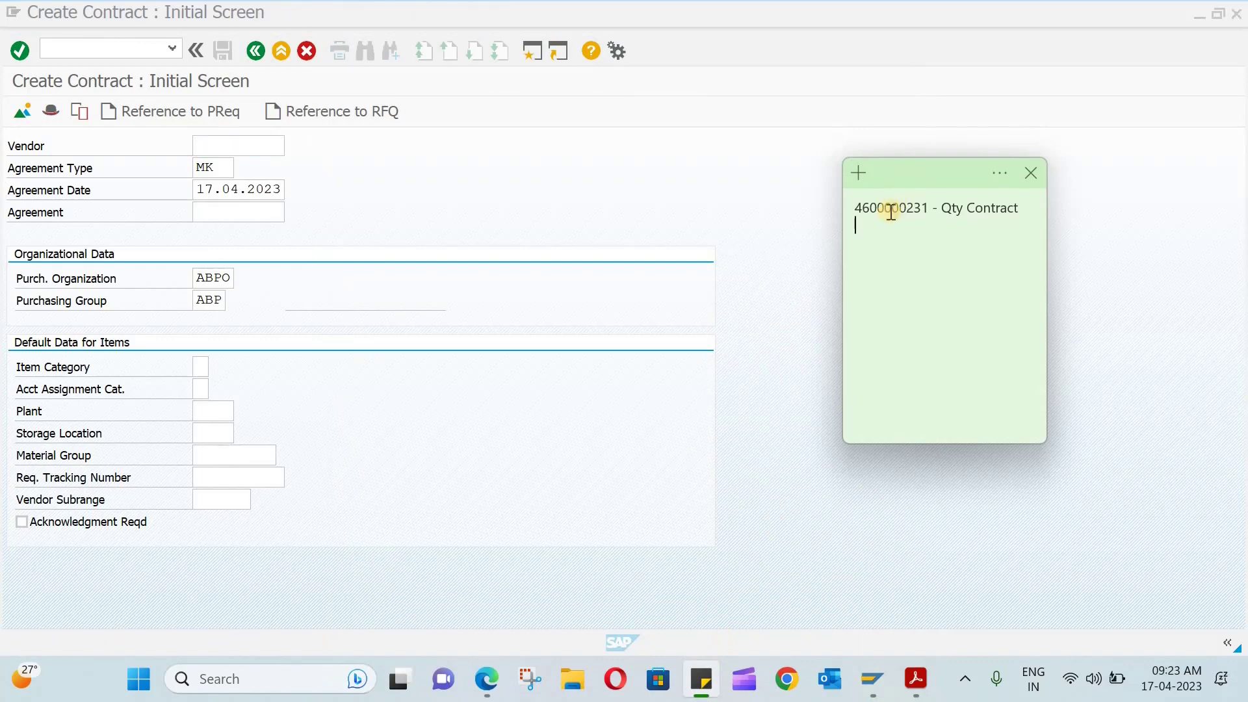
double_click(891, 215)
key(ctrl+v)
Step: Leave contract creation and open the message output selection for contracts
click(258, 52)
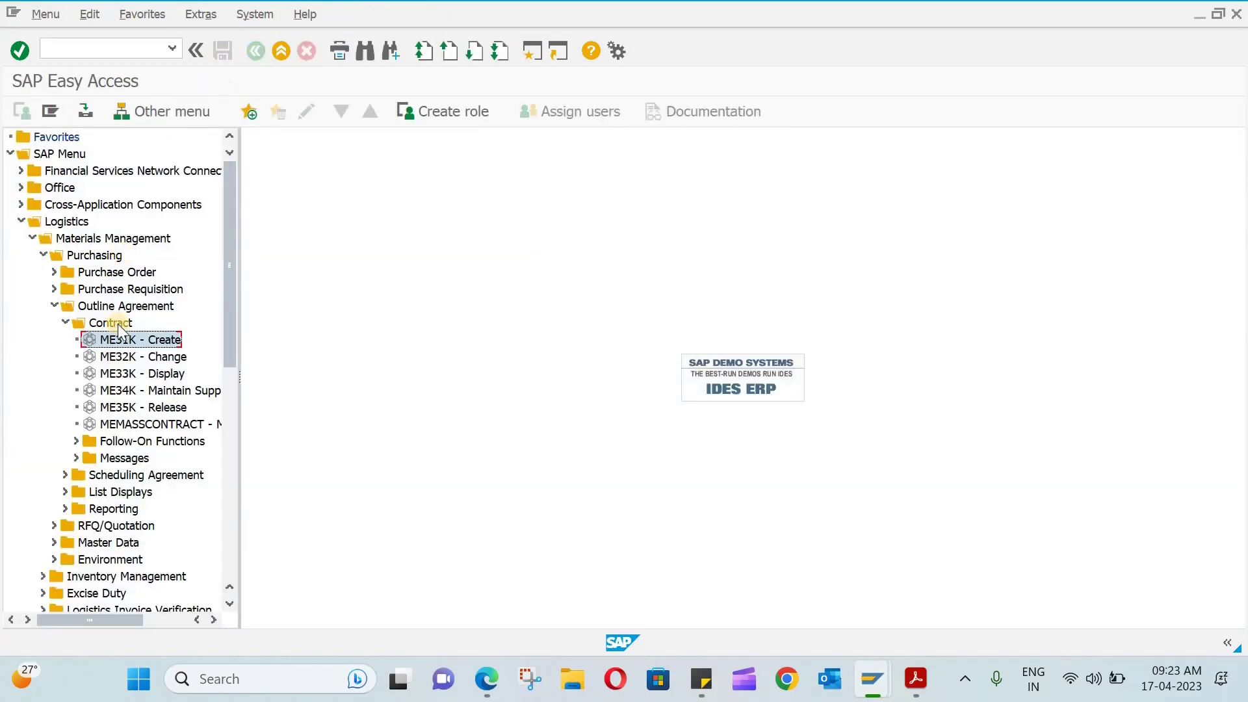
click(75, 459)
double_click(130, 474)
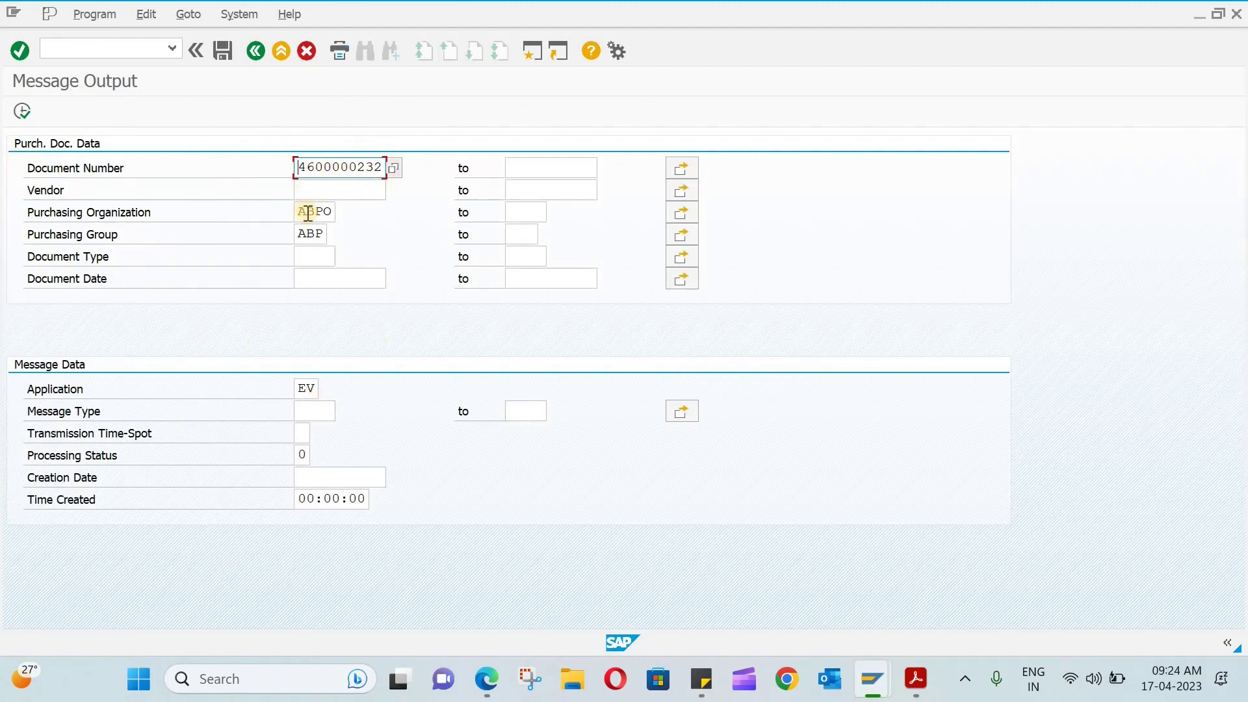
Step: Check the possible application values, keep EV (Purch. Outline Agr.), and run the message selection for the new contract
click(311, 386)
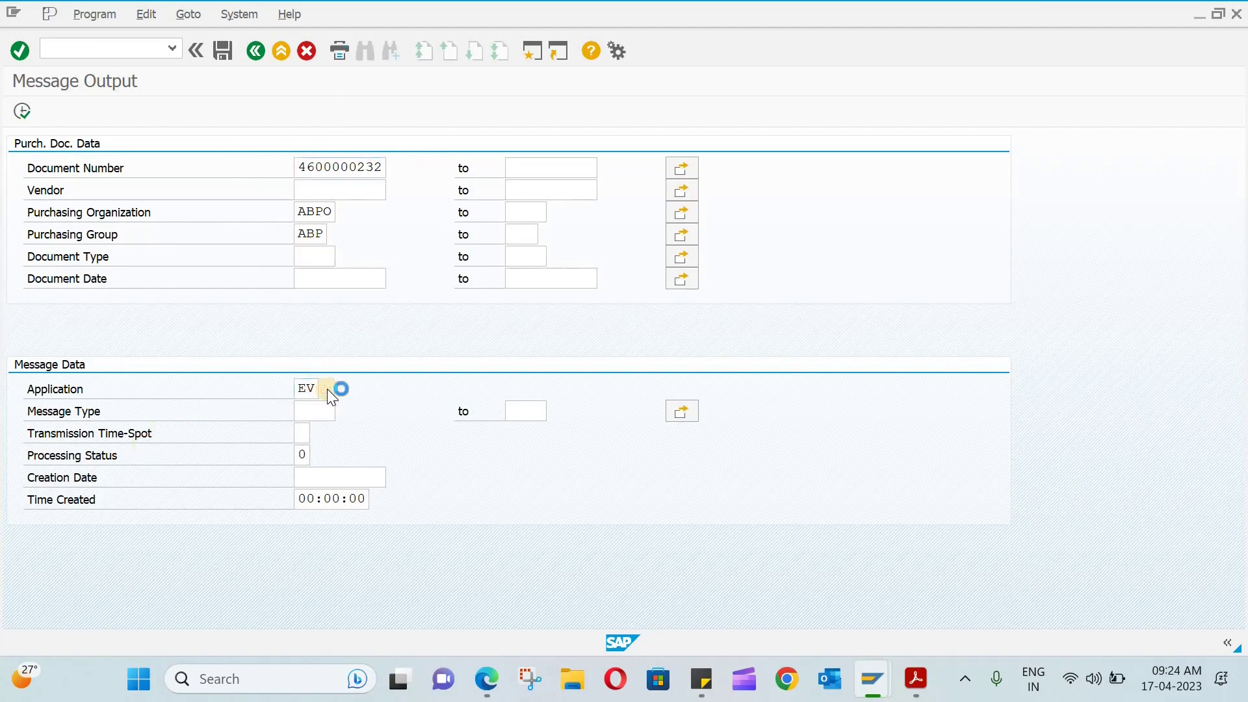
click(87, 303)
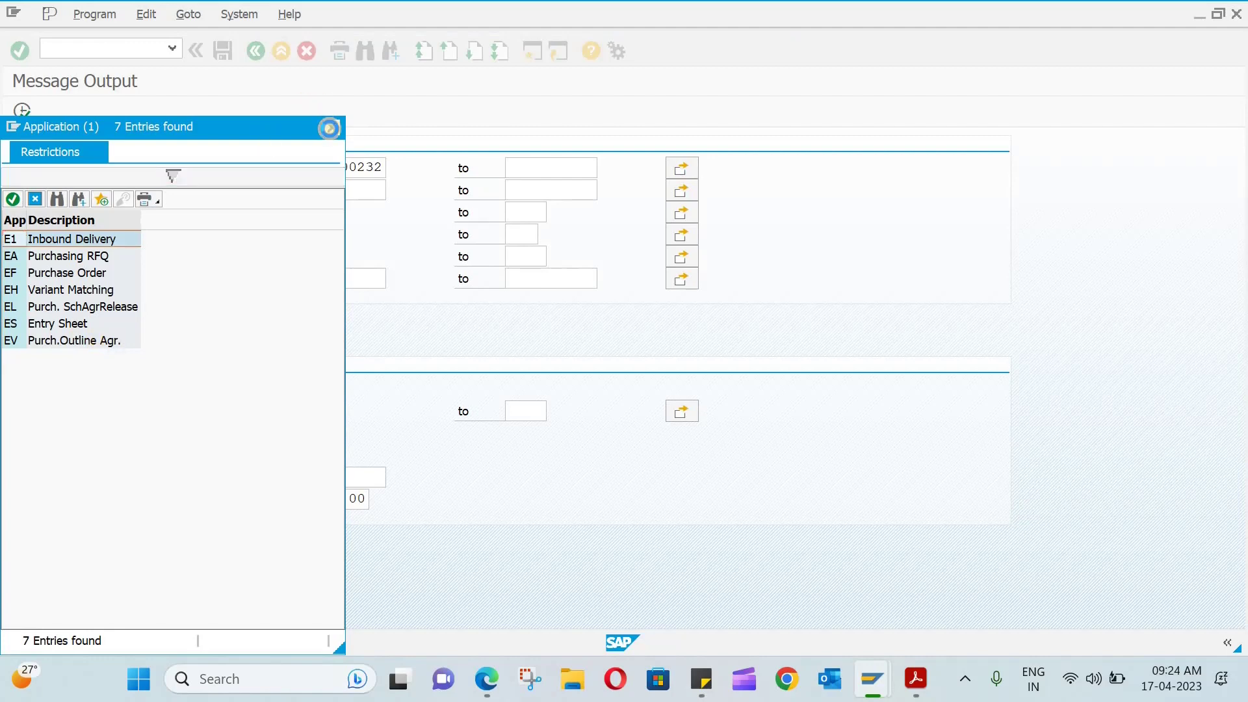
click(331, 128)
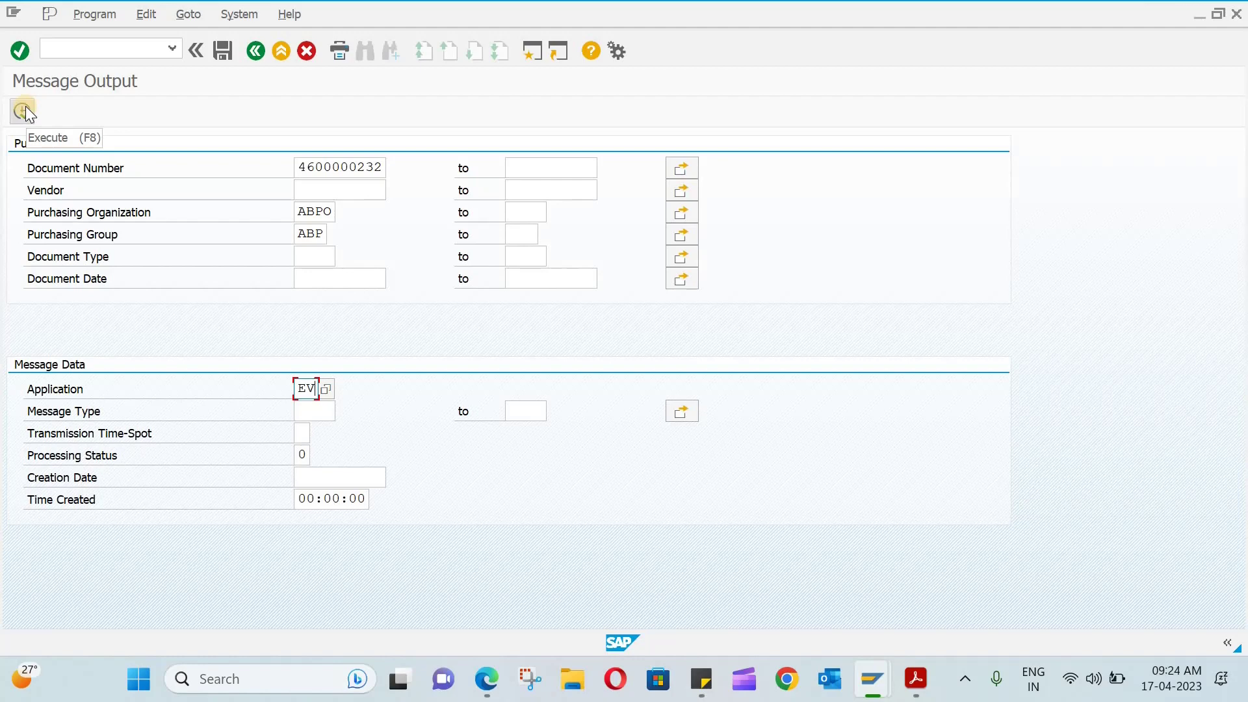
click(23, 110)
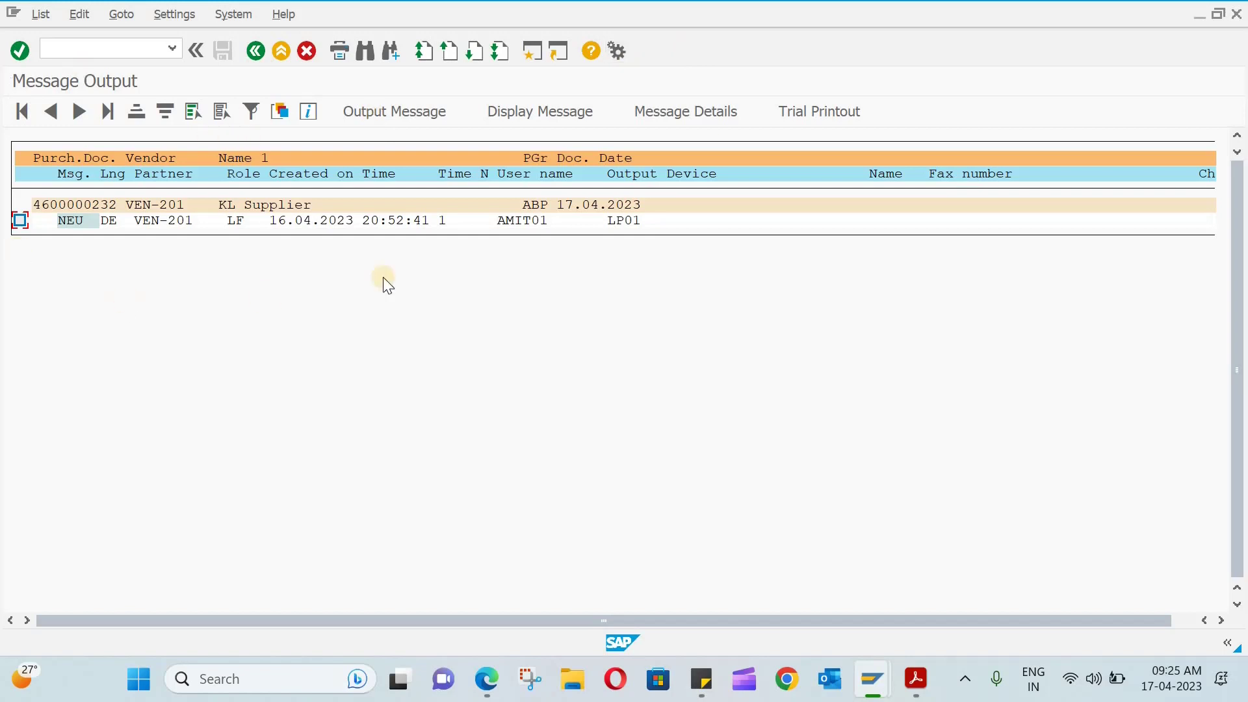
Step: Output the new contract's NEU message for vendor VEN-201 and select that message line again
click(20, 221)
click(412, 114)
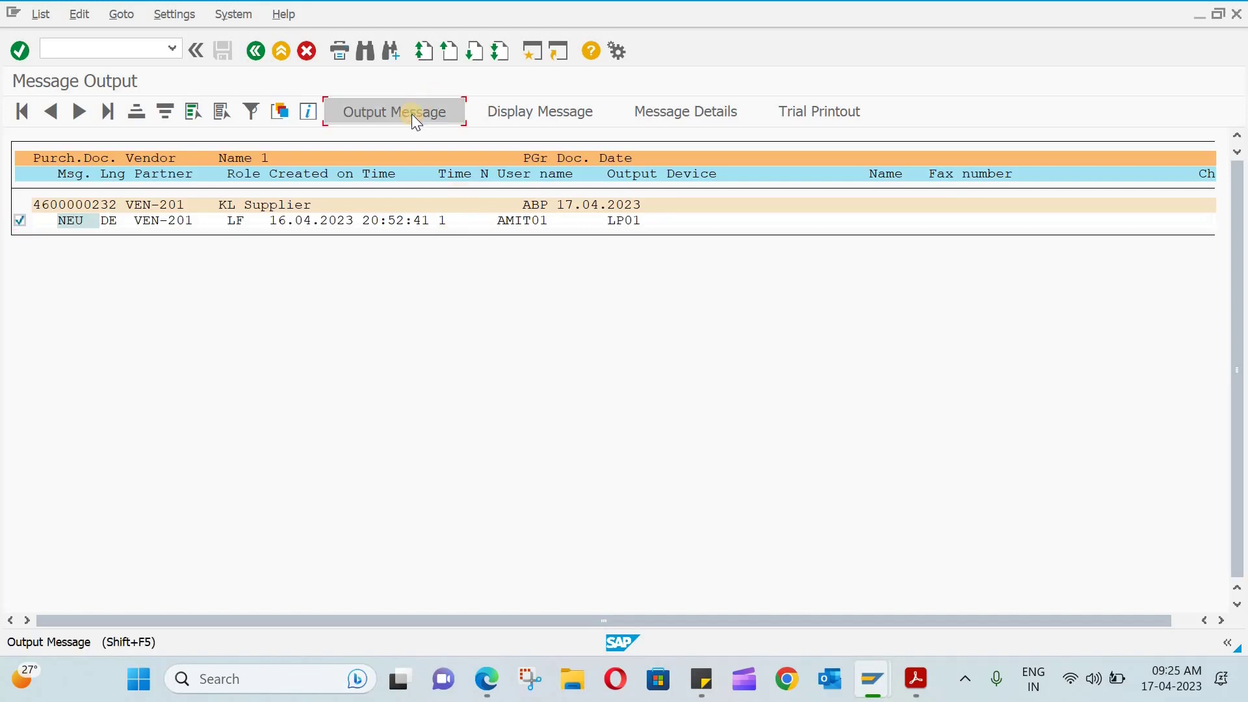
click(15, 221)
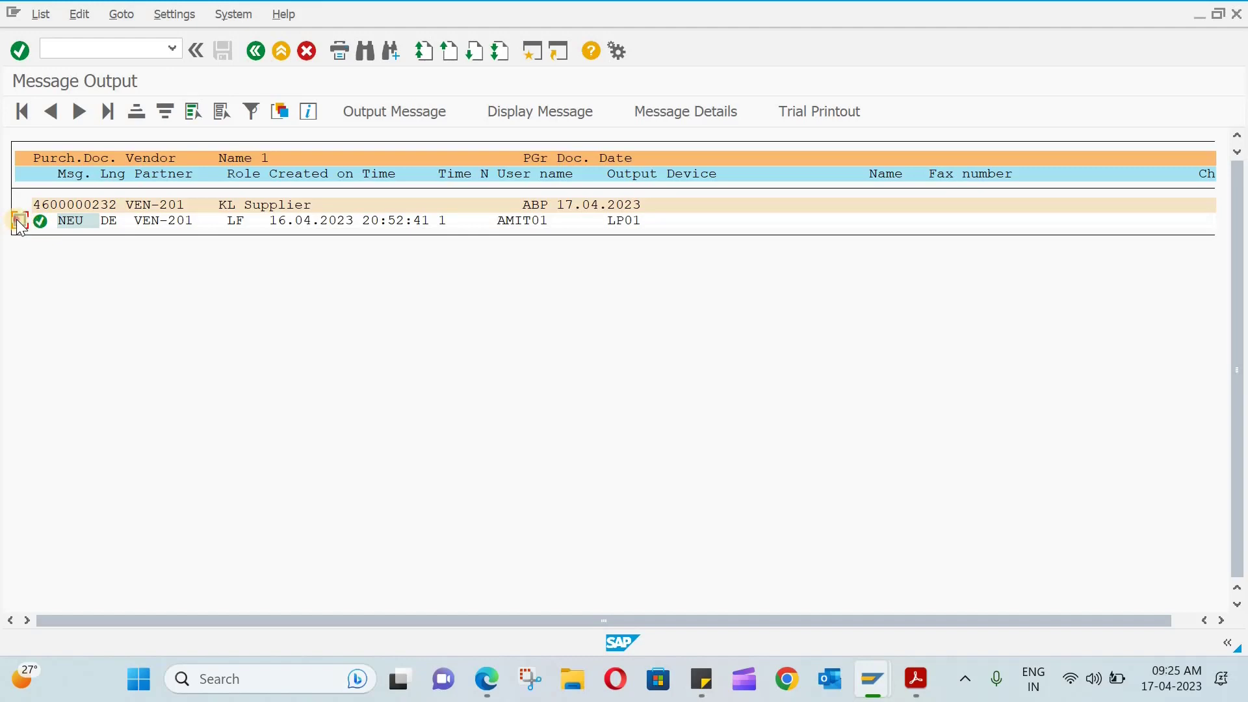
Step: Display the NEU message for vendor VEN-201 and review the quantity contract's print preview, including its terms, item and total
click(19, 221)
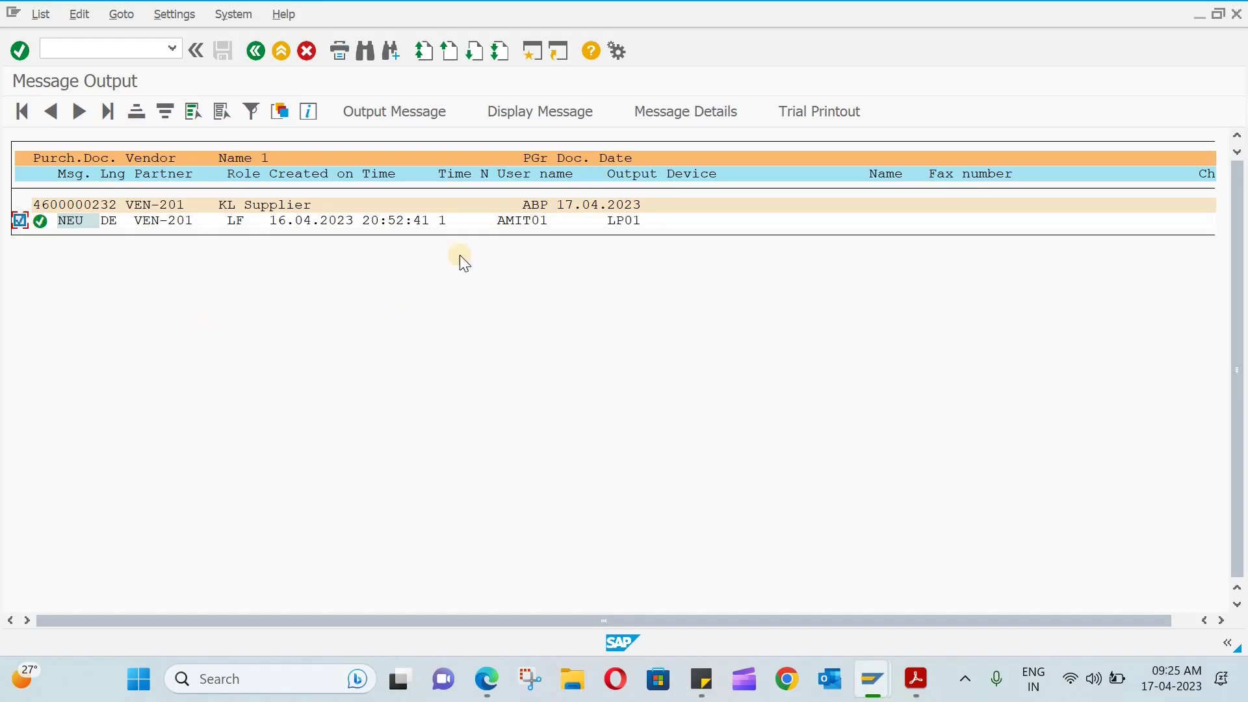
click(520, 114)
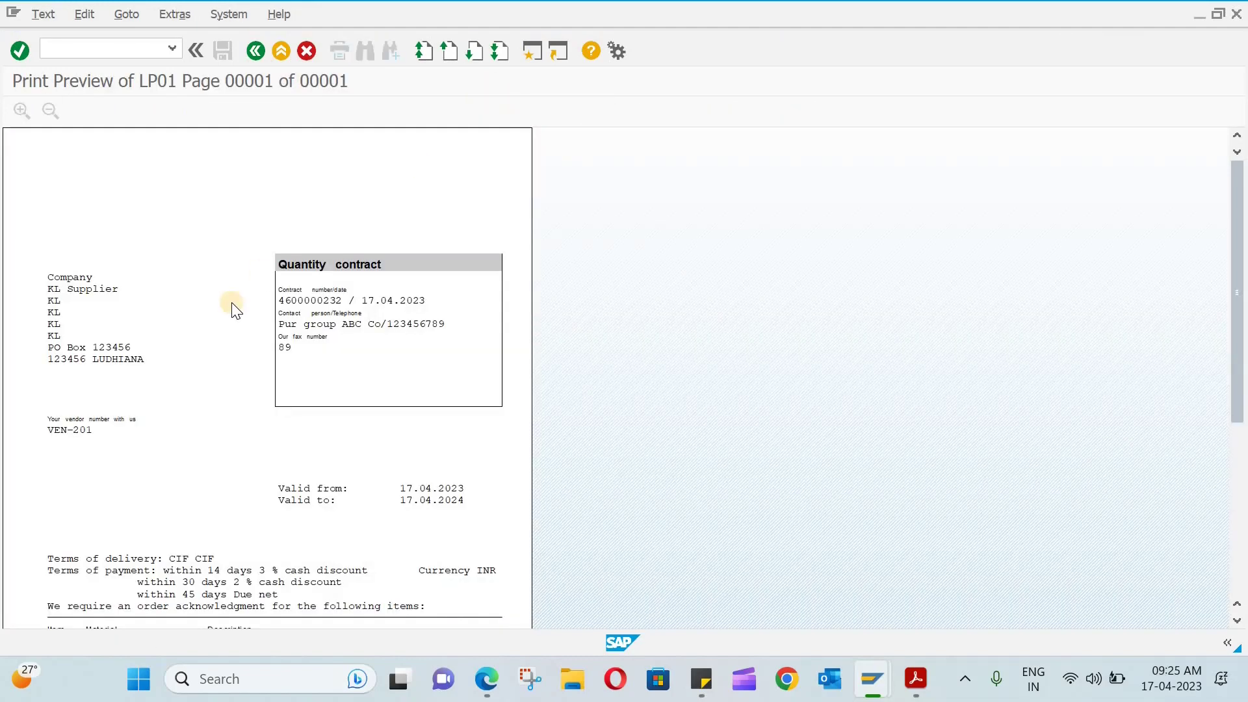
scroll(235, 311, down, 2)
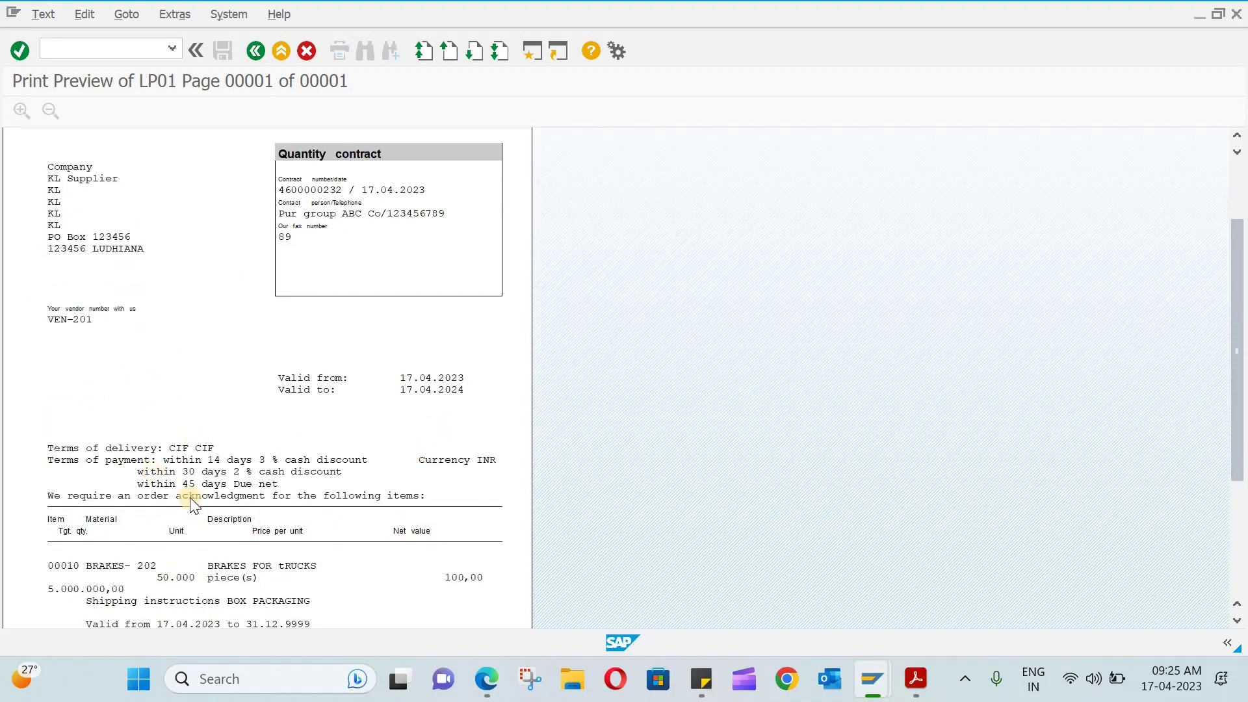
scroll(254, 418, down, 3)
scroll(255, 419, down, 2)
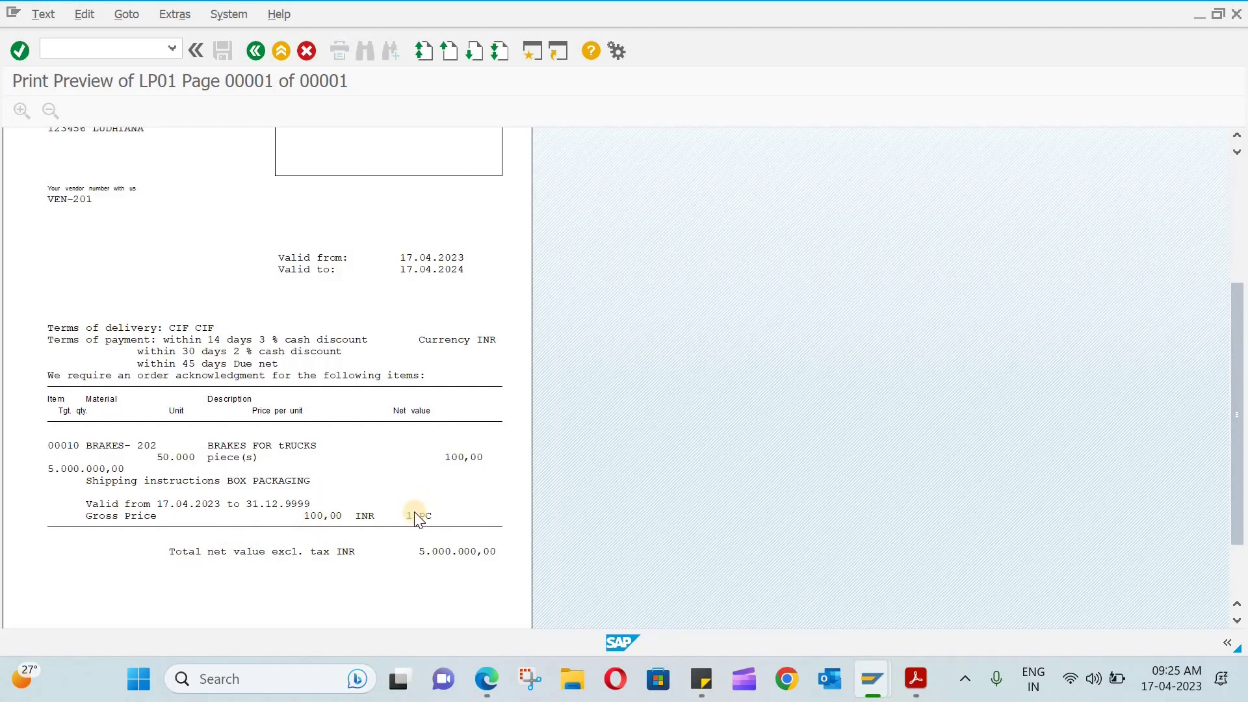
scroll(415, 512, up, 2)
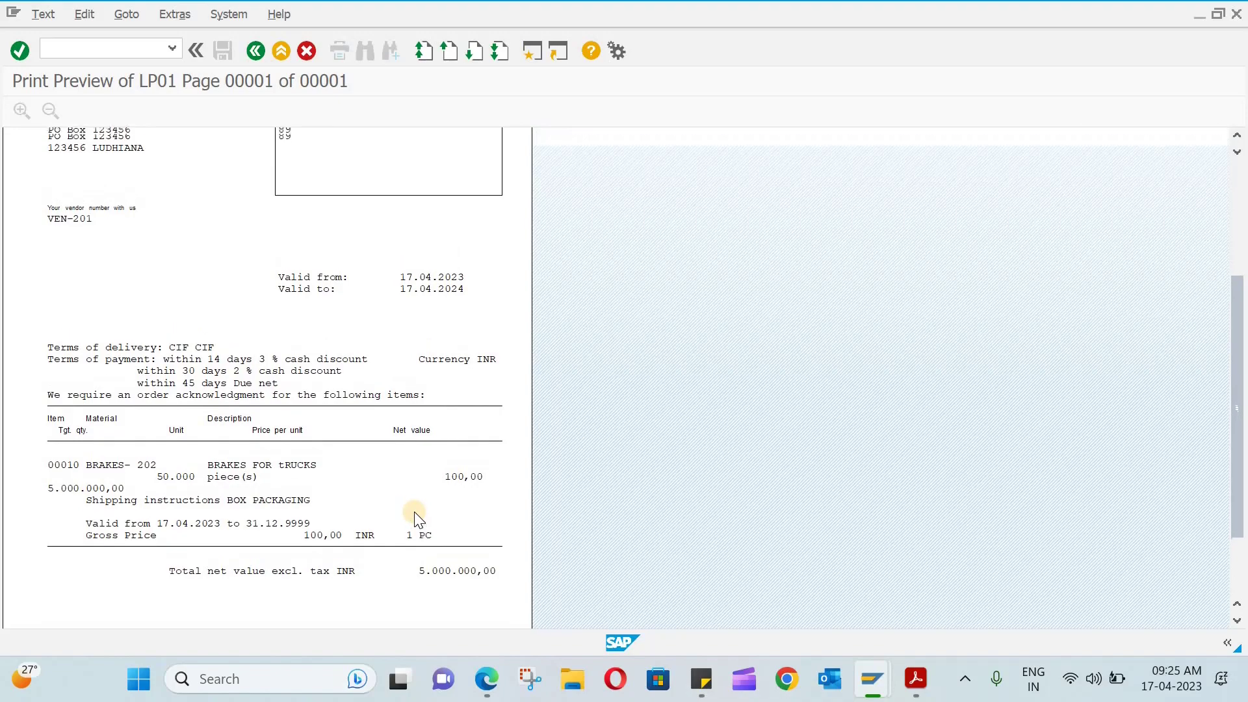
scroll(416, 515, up, 5)
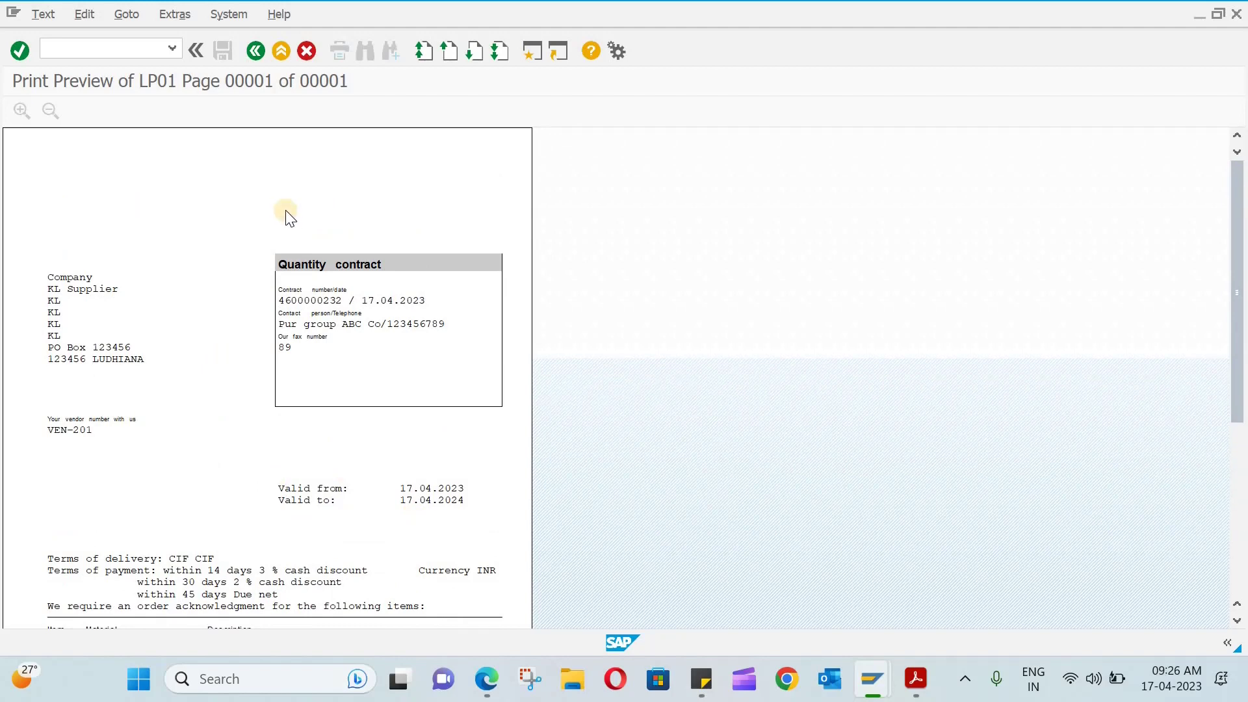
click(307, 51)
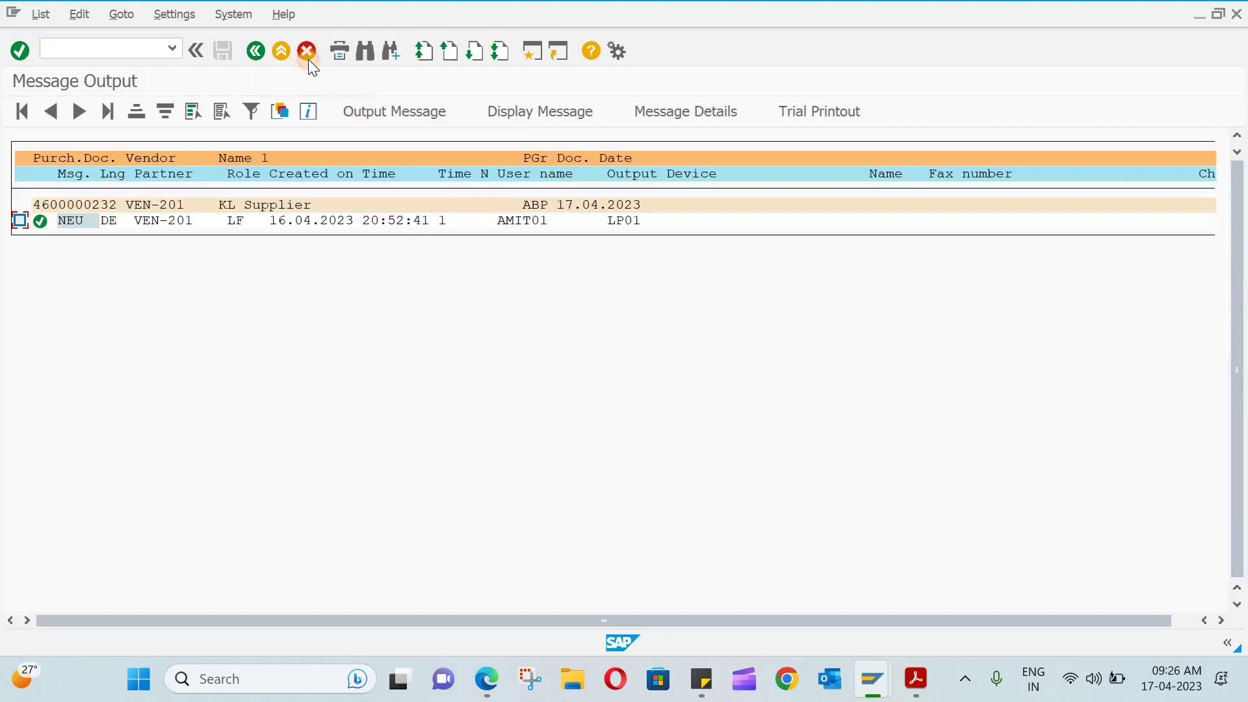
Step: Leave message output and start transaction ME21N to create a purchase order
click(307, 51)
click(307, 51)
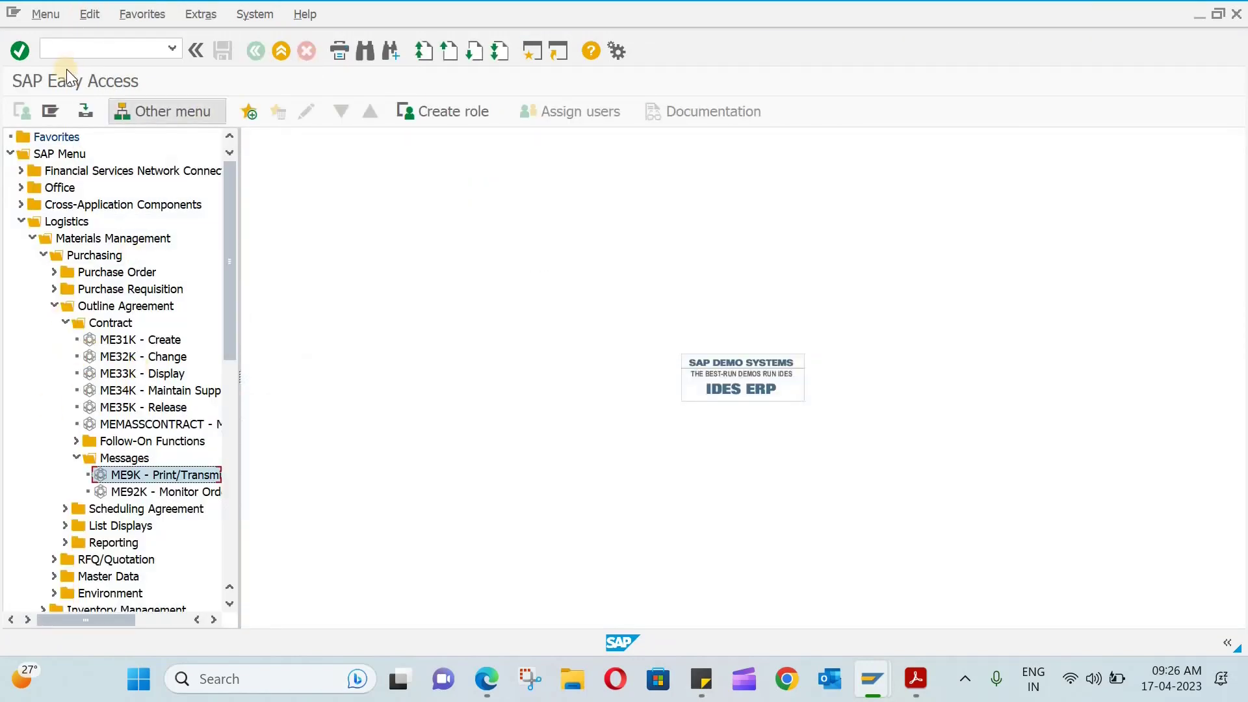
click(73, 46)
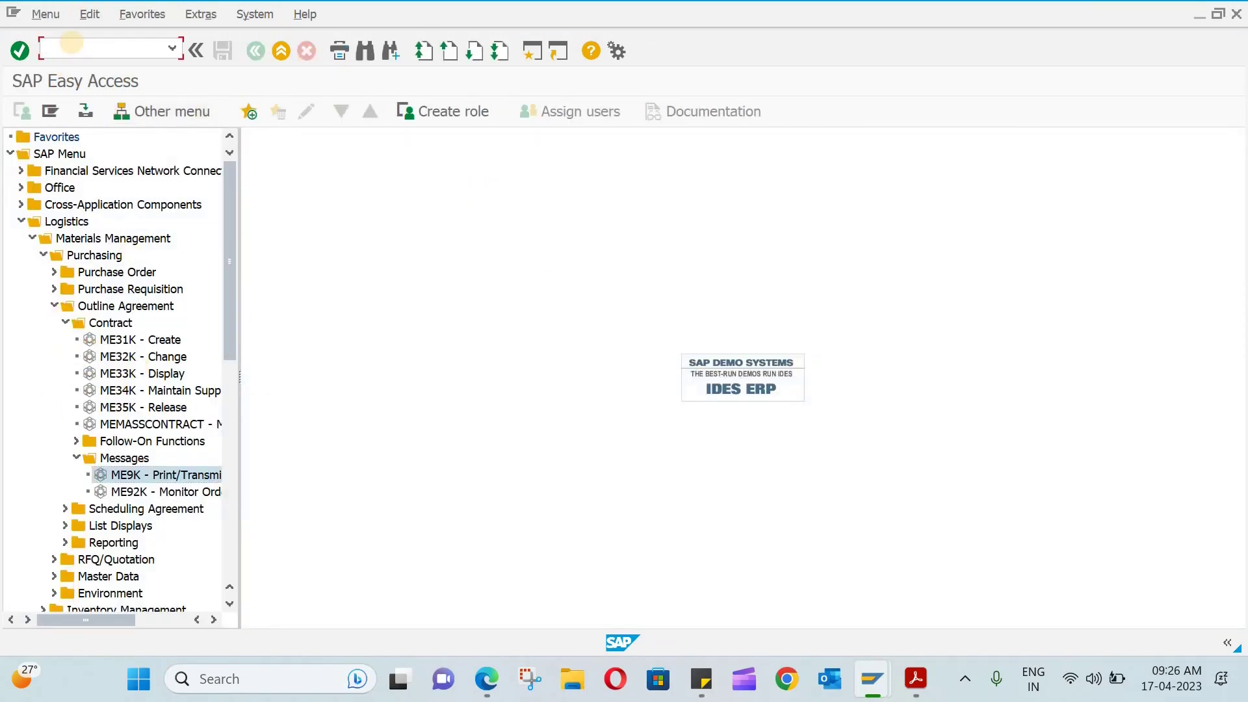
text(me21n)
key(Return)
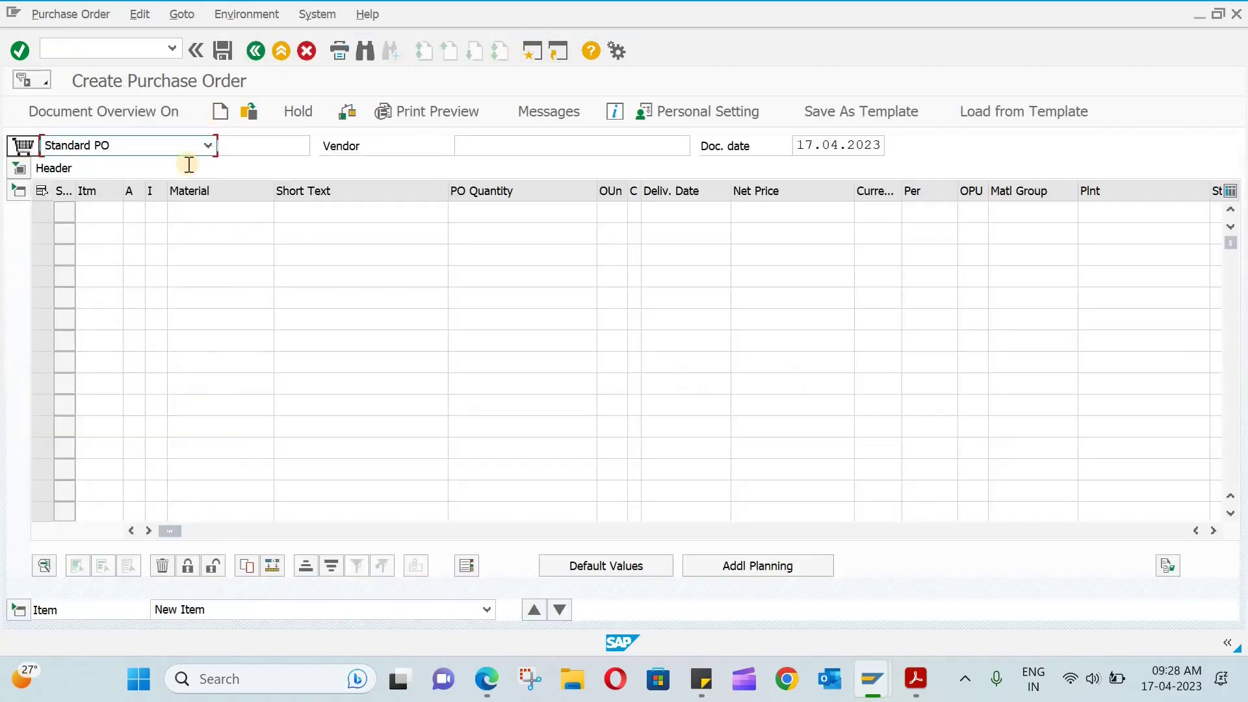
Step: Show the document overview and list the contracts for vendor VEN-201 using the prefilled selection values
click(117, 111)
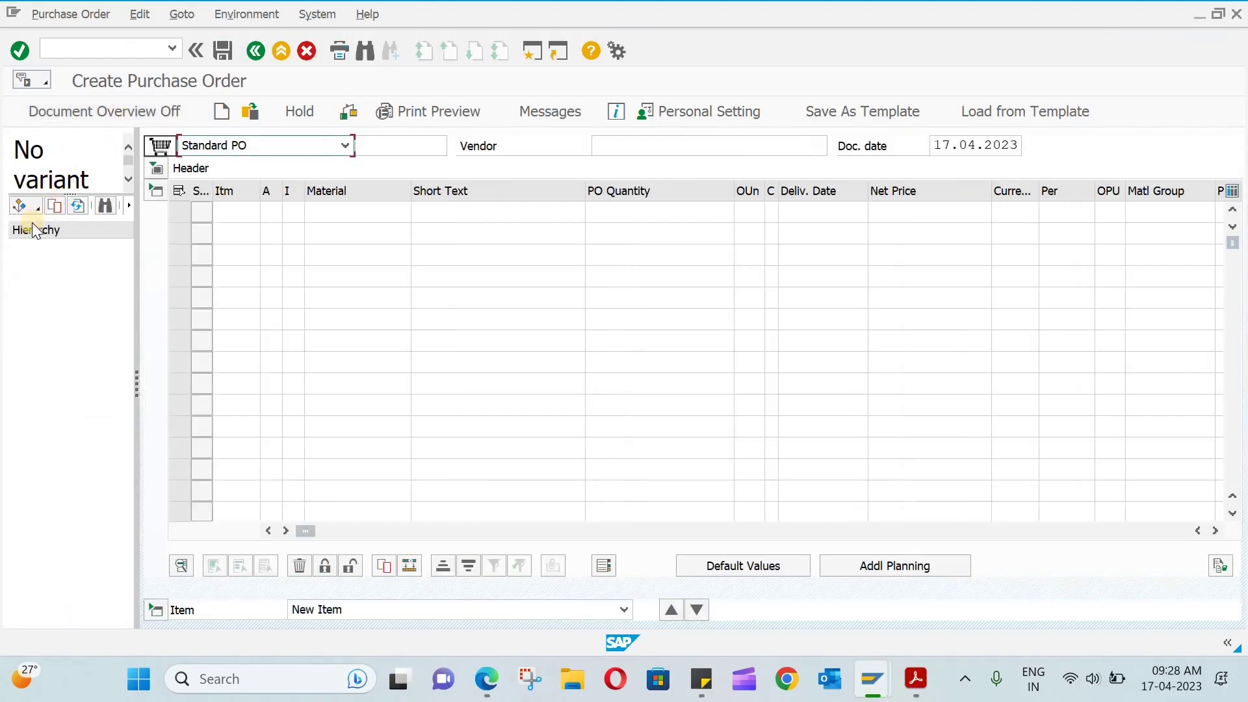
click(33, 208)
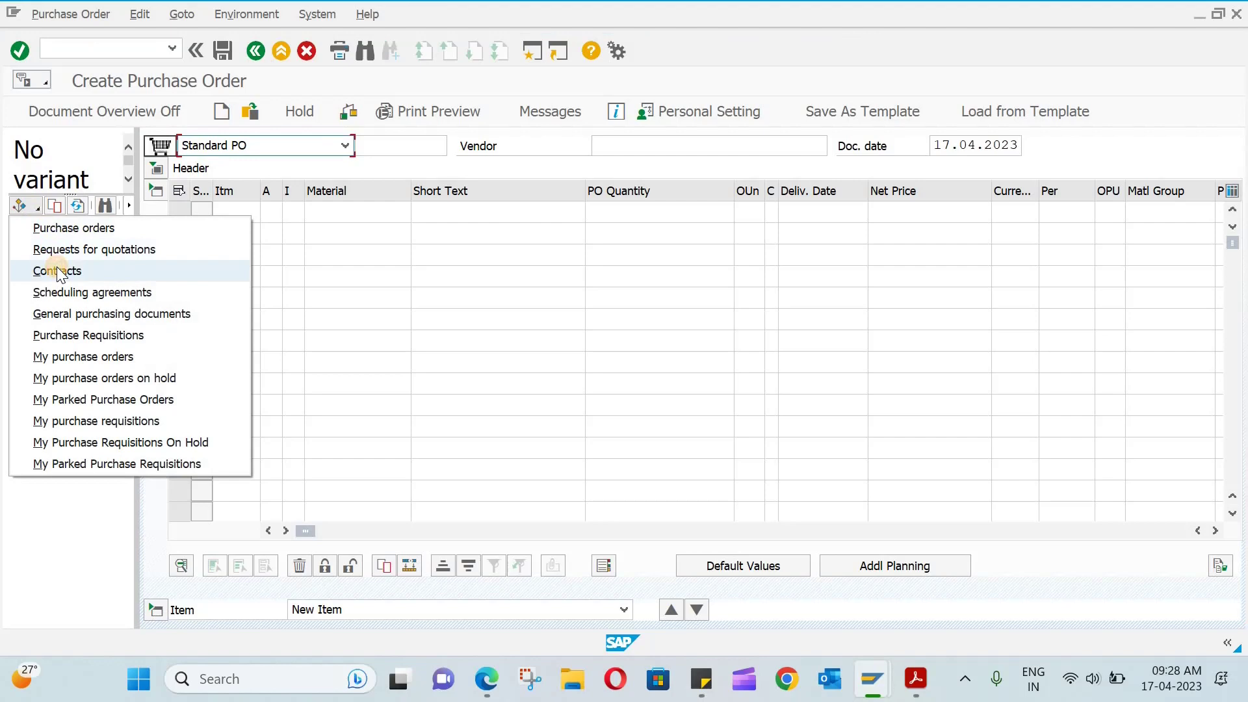
click(57, 270)
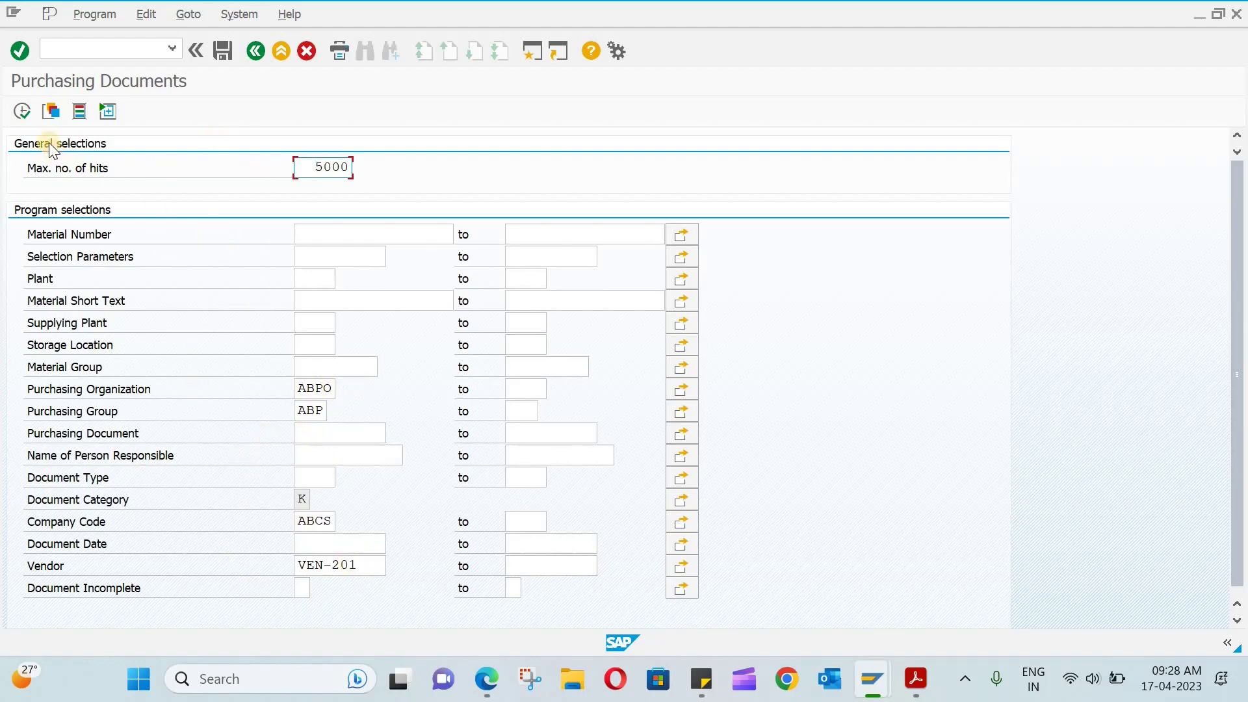
click(28, 113)
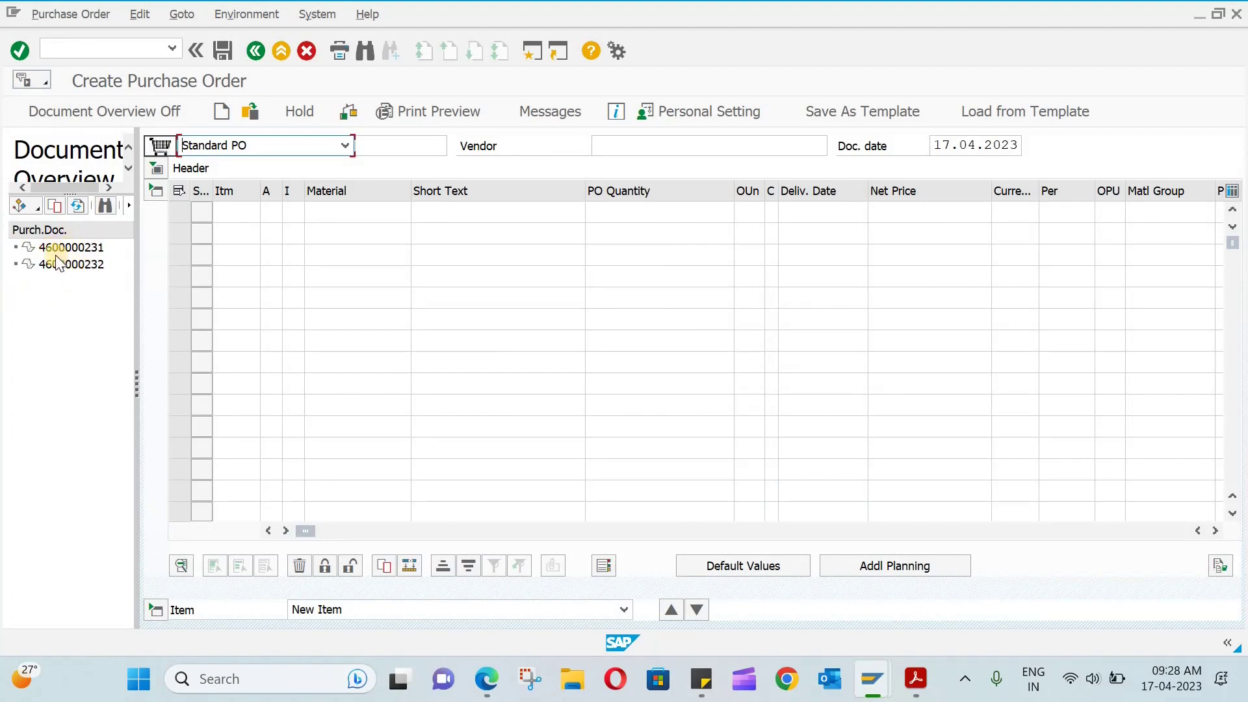
Step: Select the new quantity contract in the document overview, verify its number in Sticky Notes, and adopt it into the purchase order
click(77, 265)
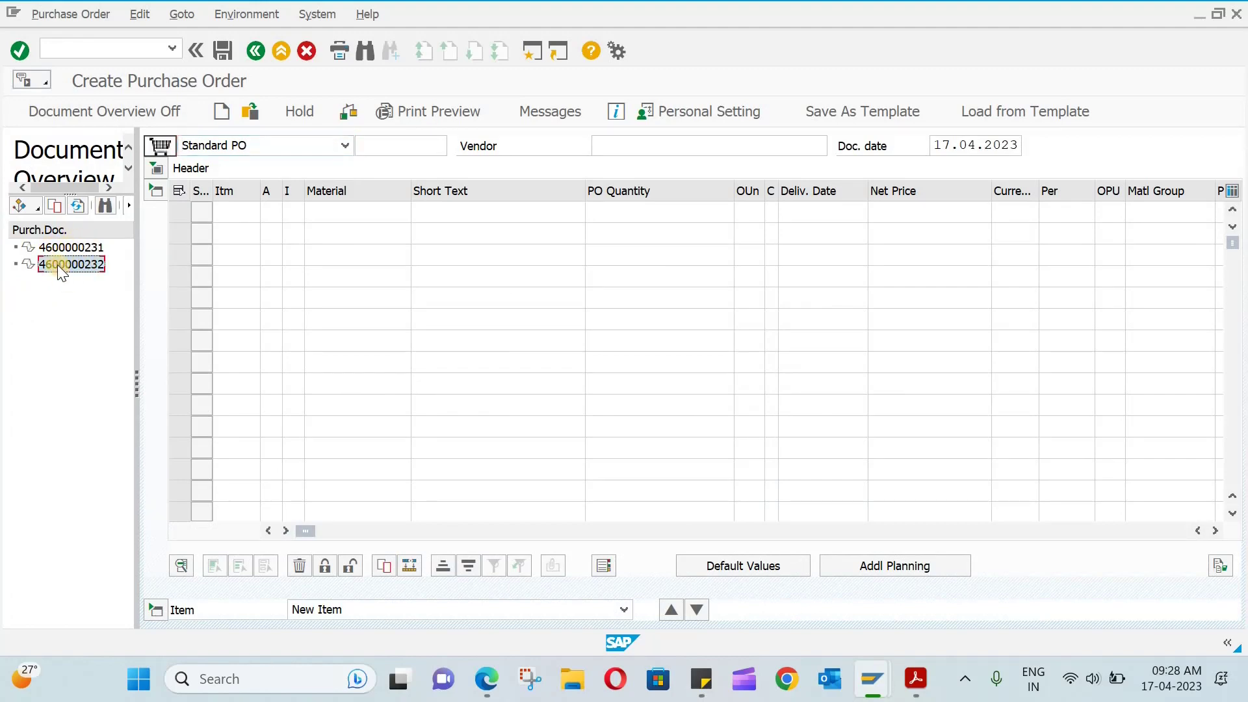
click(702, 680)
click(929, 208)
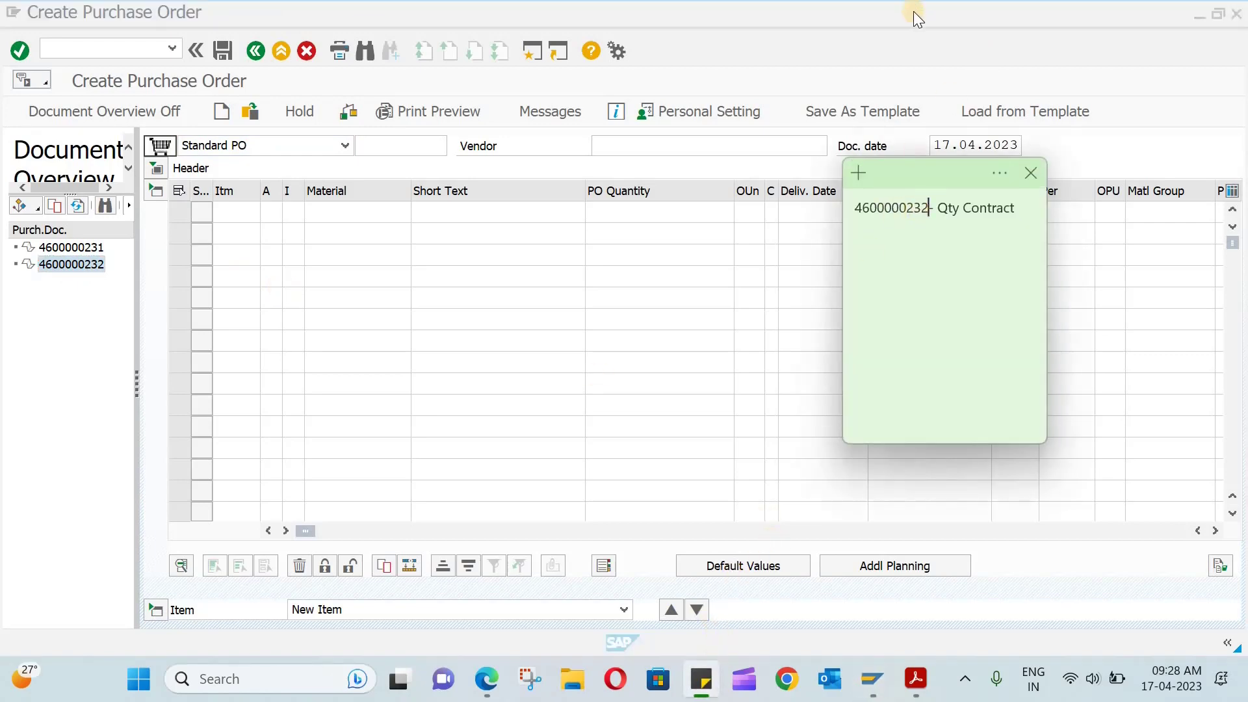
click(911, 13)
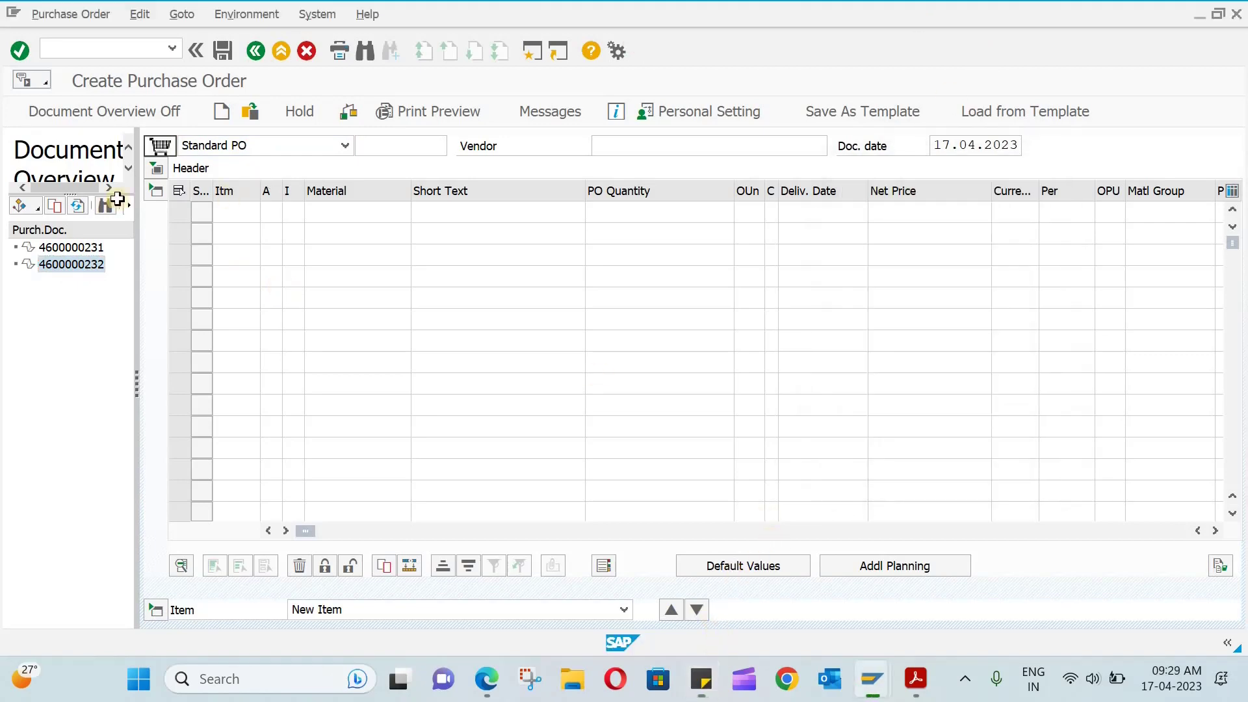
click(57, 205)
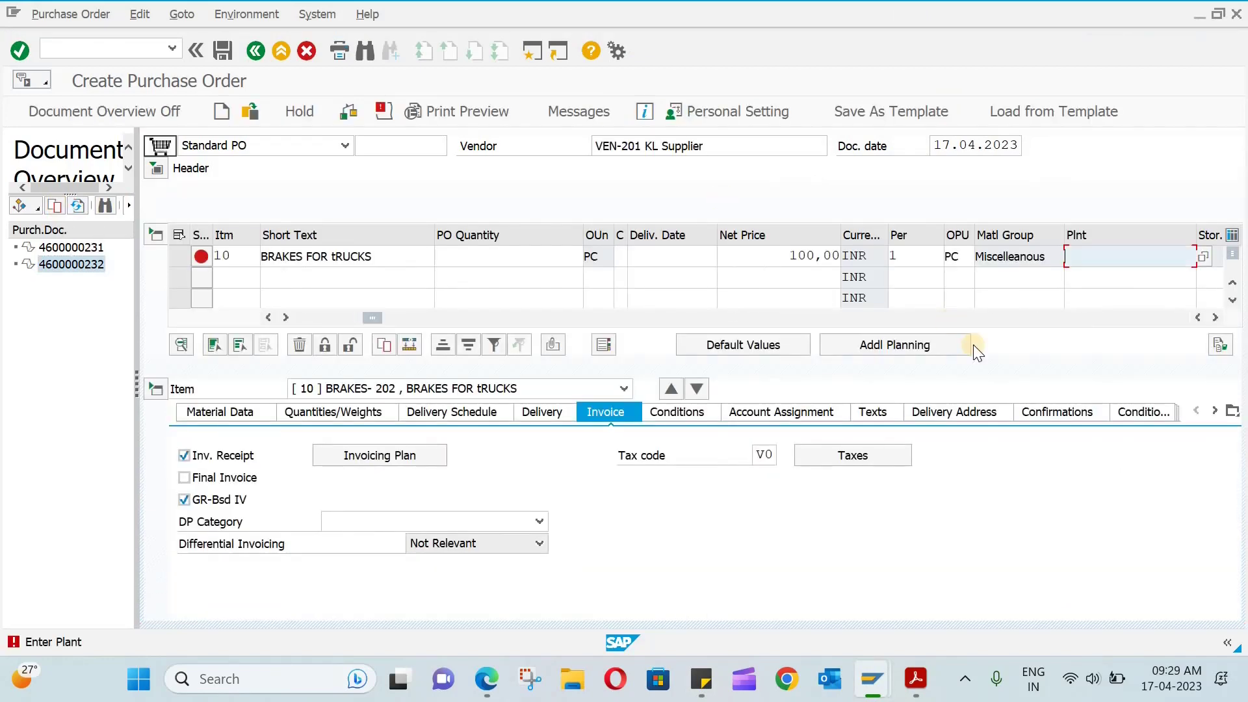
Step: Complete item 10 with plant ABC1, a PO quantity of 100 and storage location STL1
text(abc1)
key(Return)
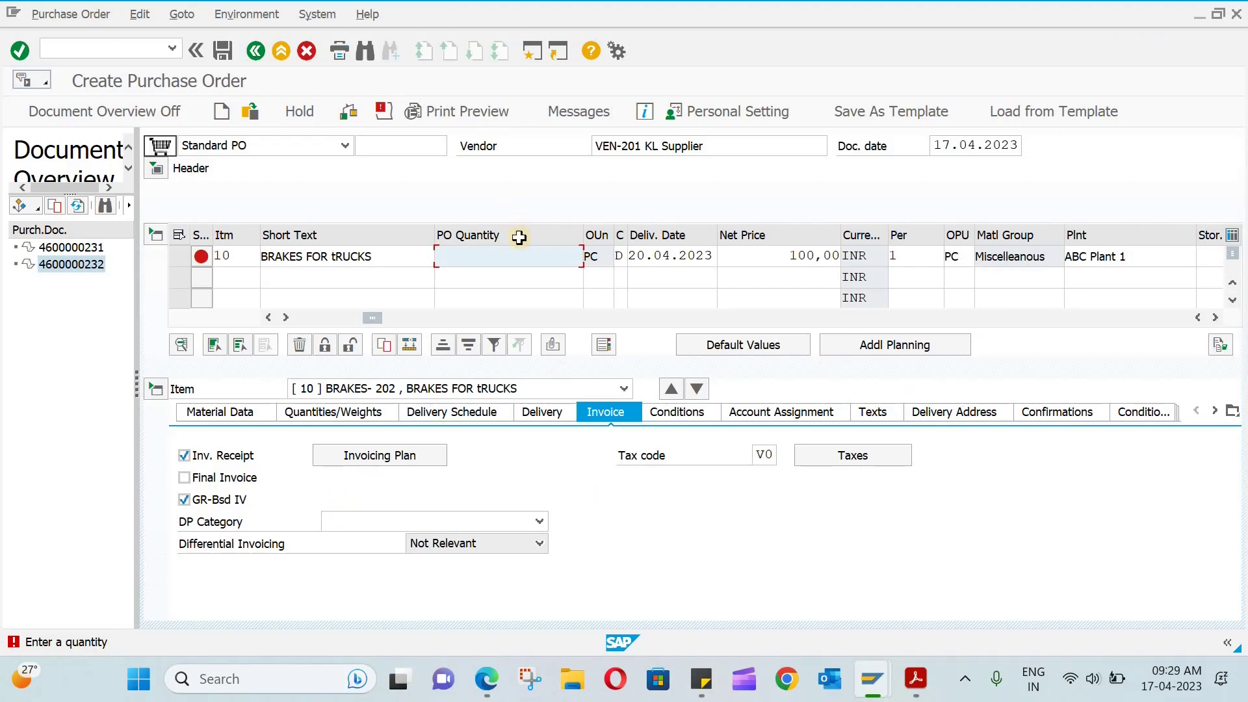
text(100)
key(Return)
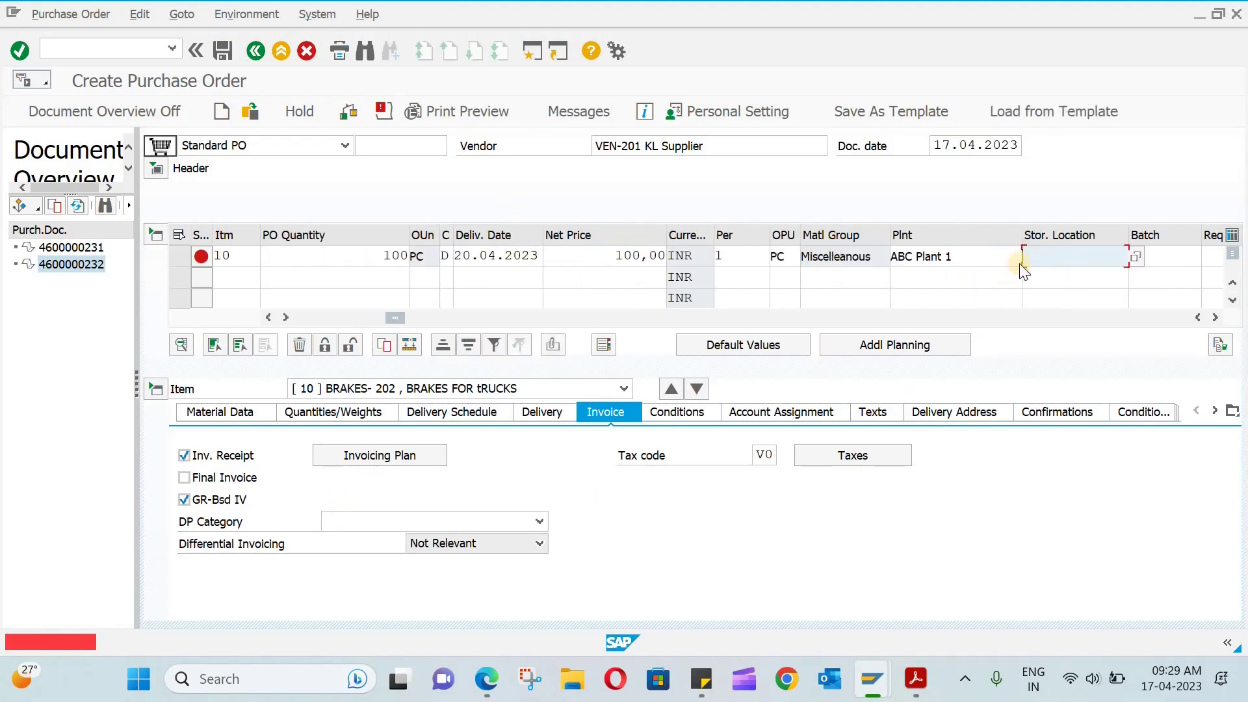
text(stl1)
key(Return)
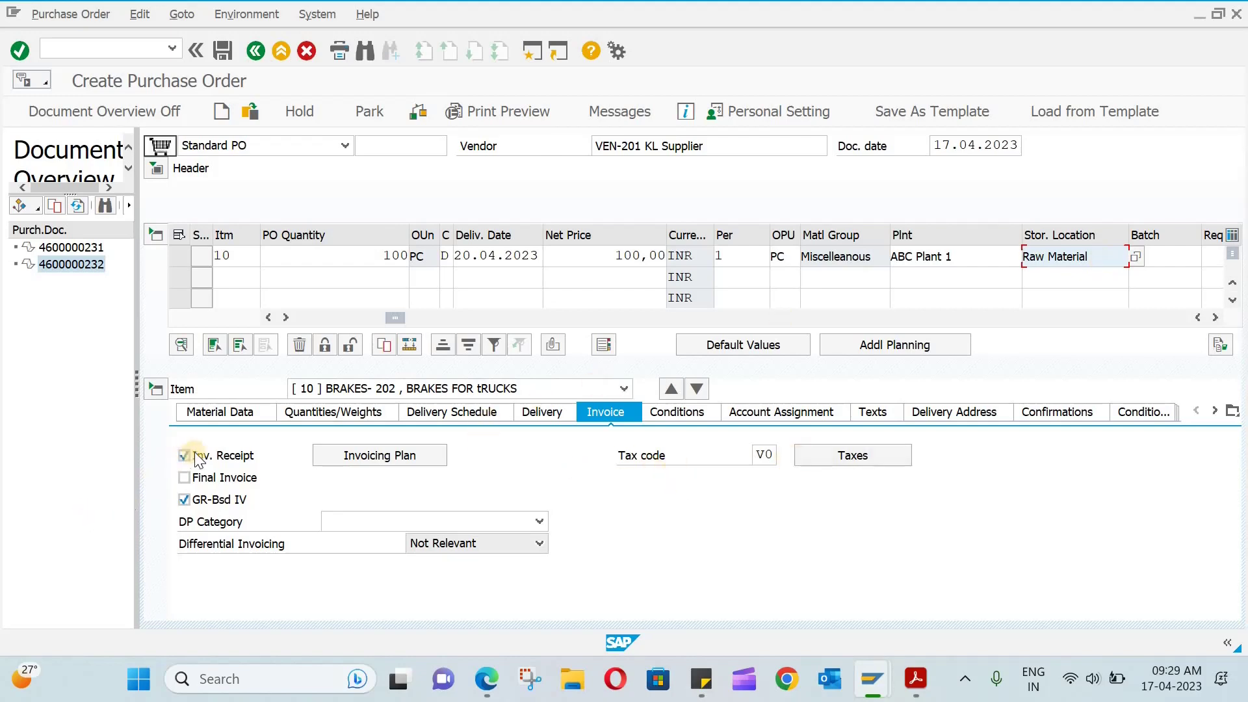
Step: Check item 10's pricing conditions and try to save the purchase order, choosing to edit it and closing the message list
click(680, 418)
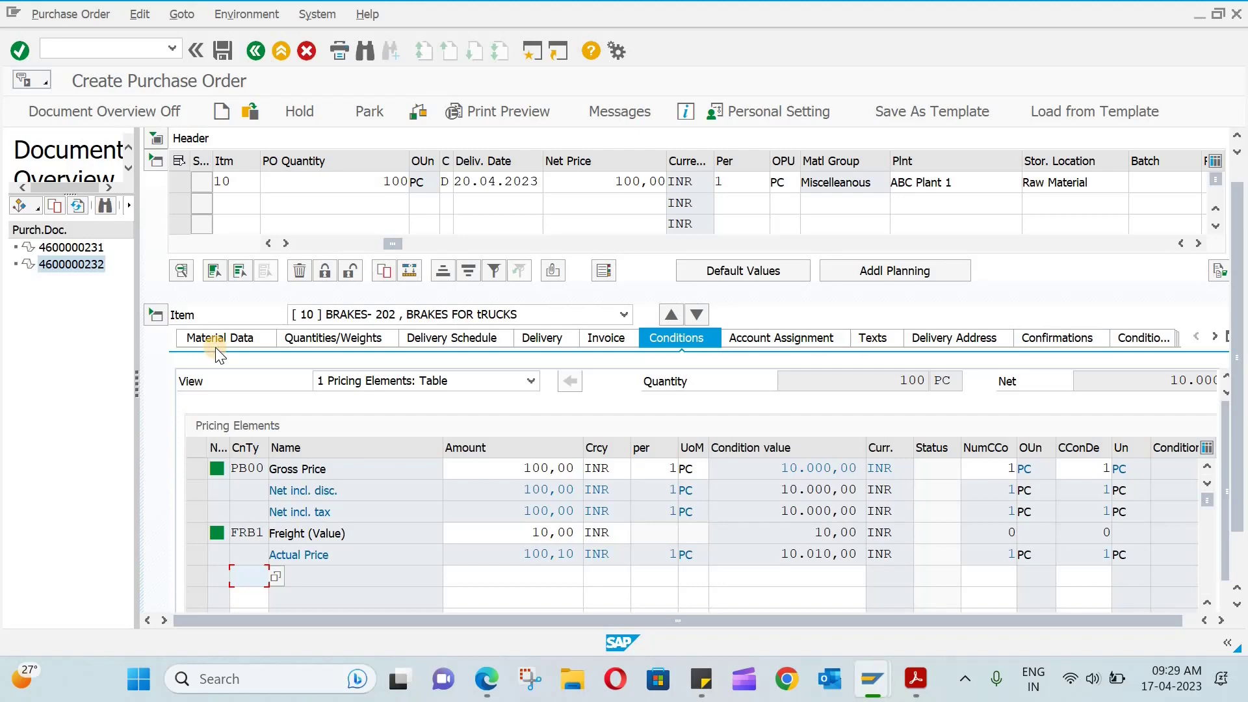
click(225, 51)
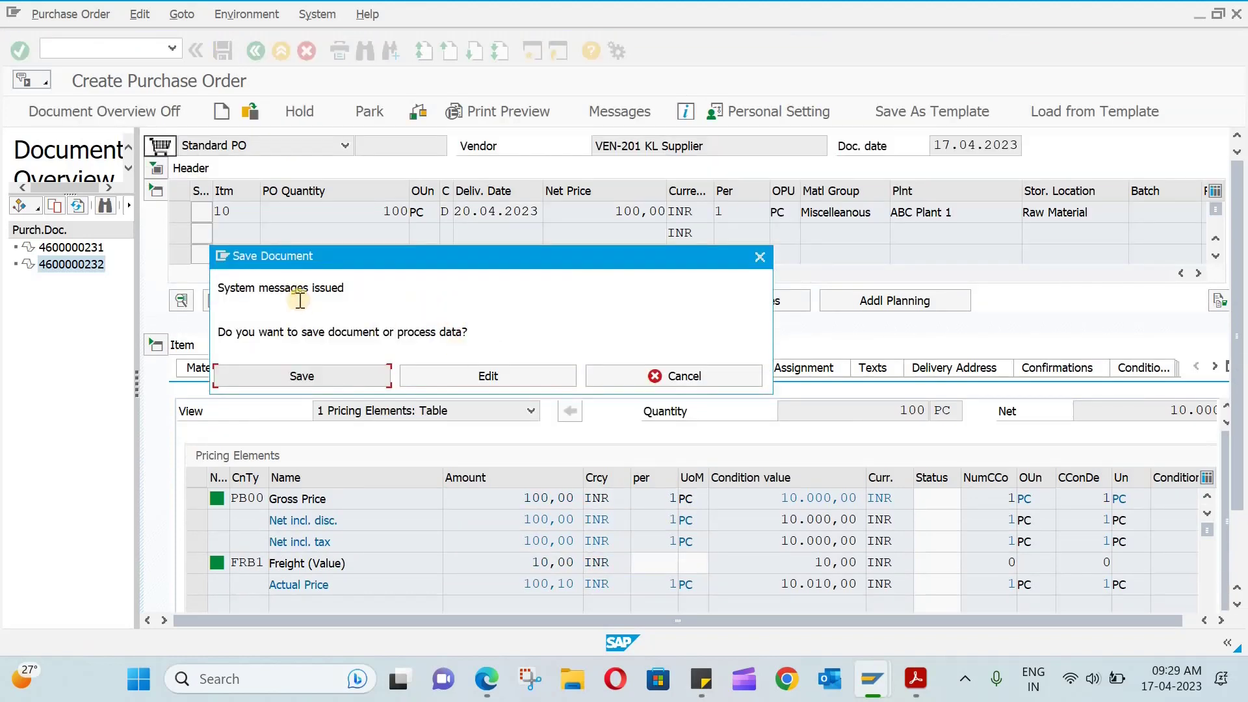
click(526, 376)
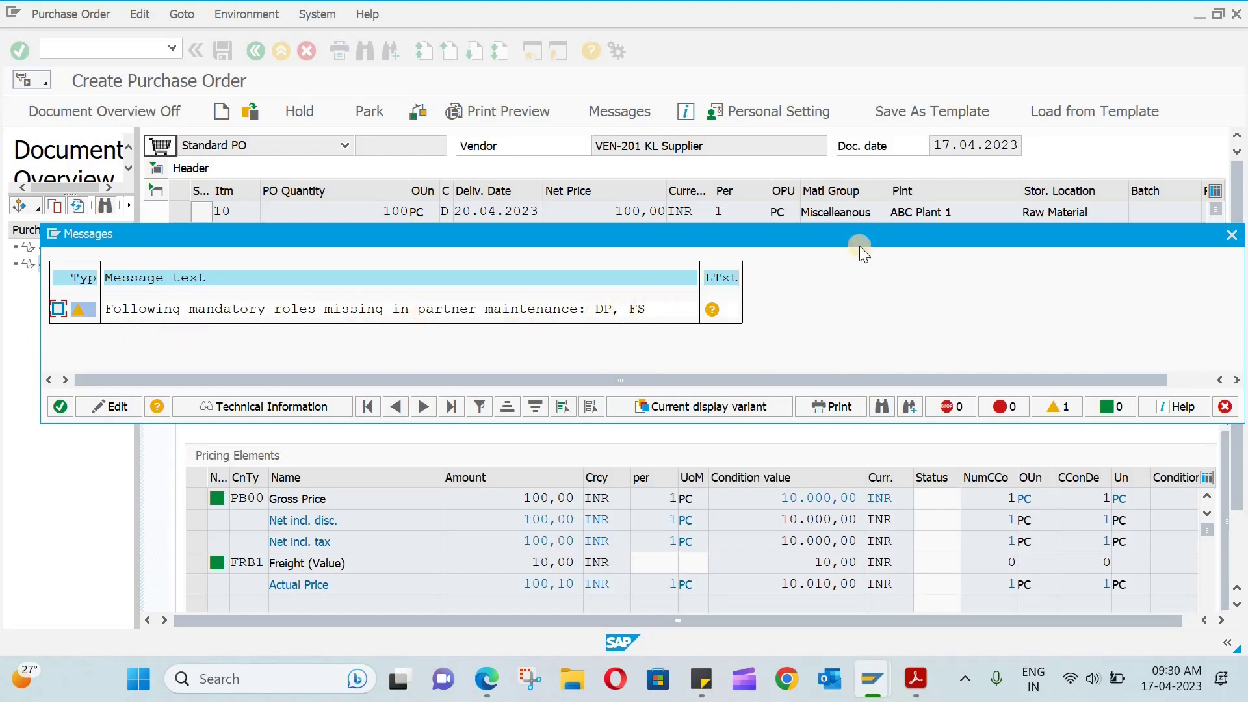
click(1231, 237)
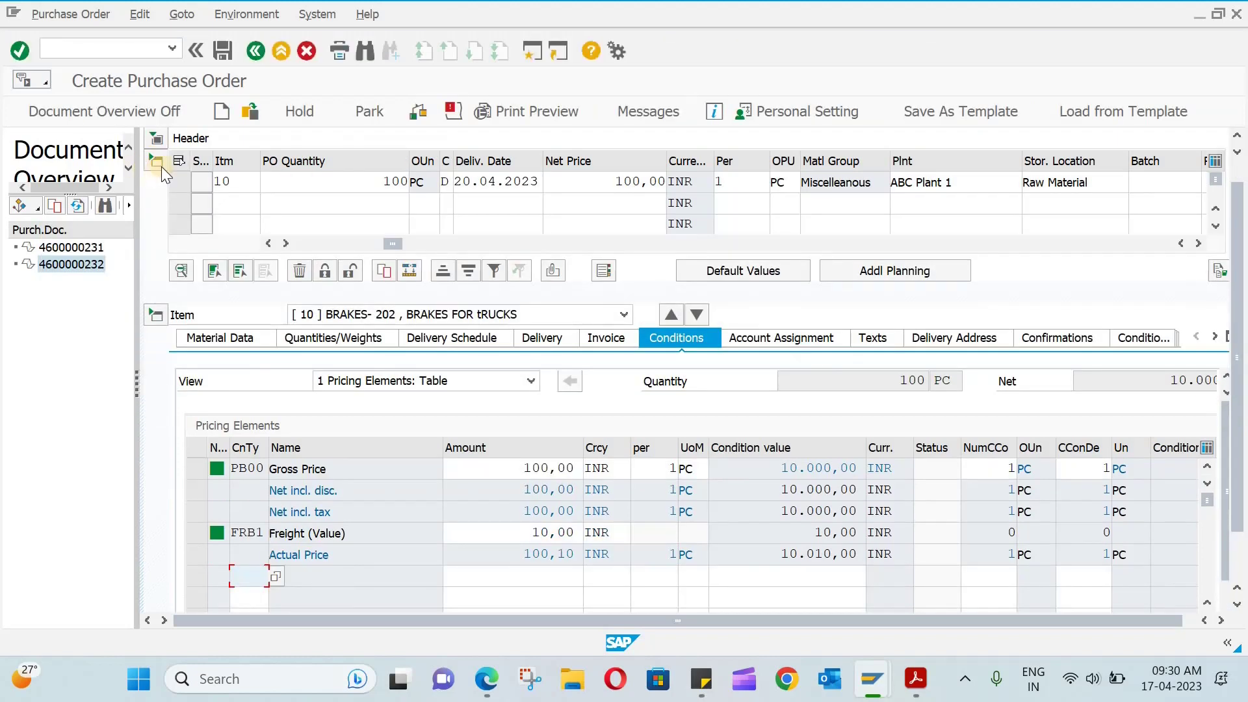
Step: Add partner functions DP and FS to the purchase order header, both with number VEN-201
click(165, 139)
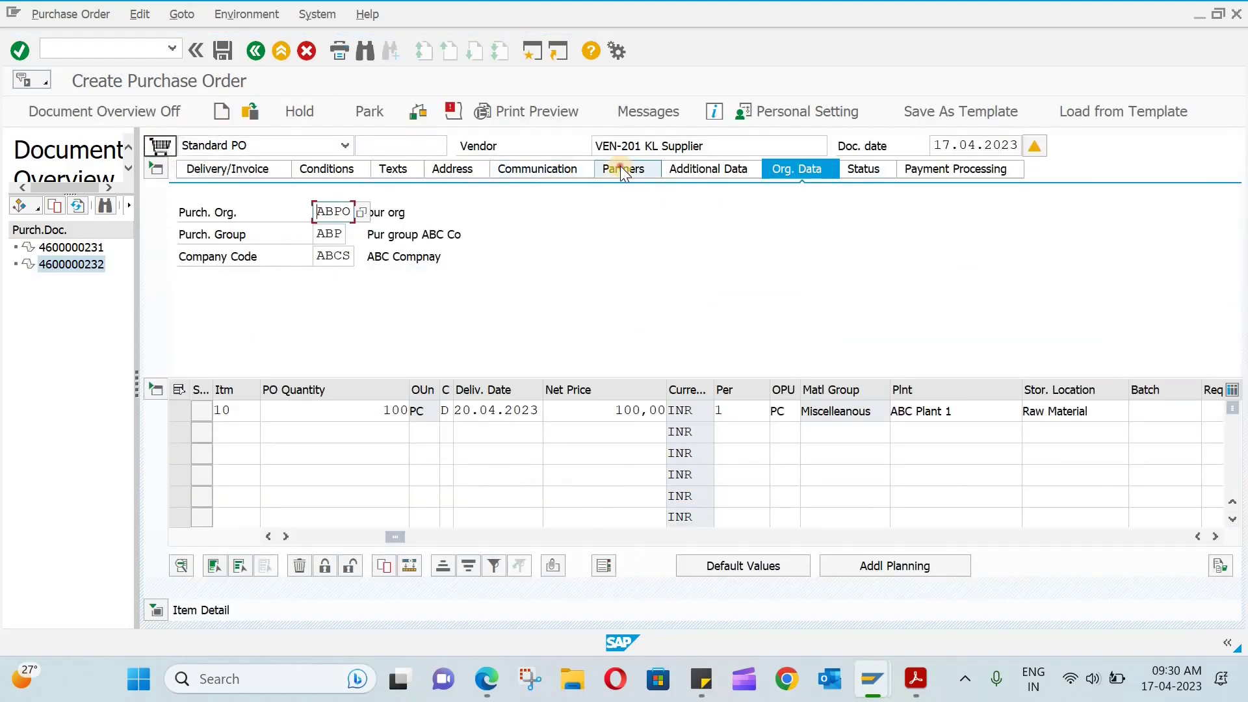
click(620, 168)
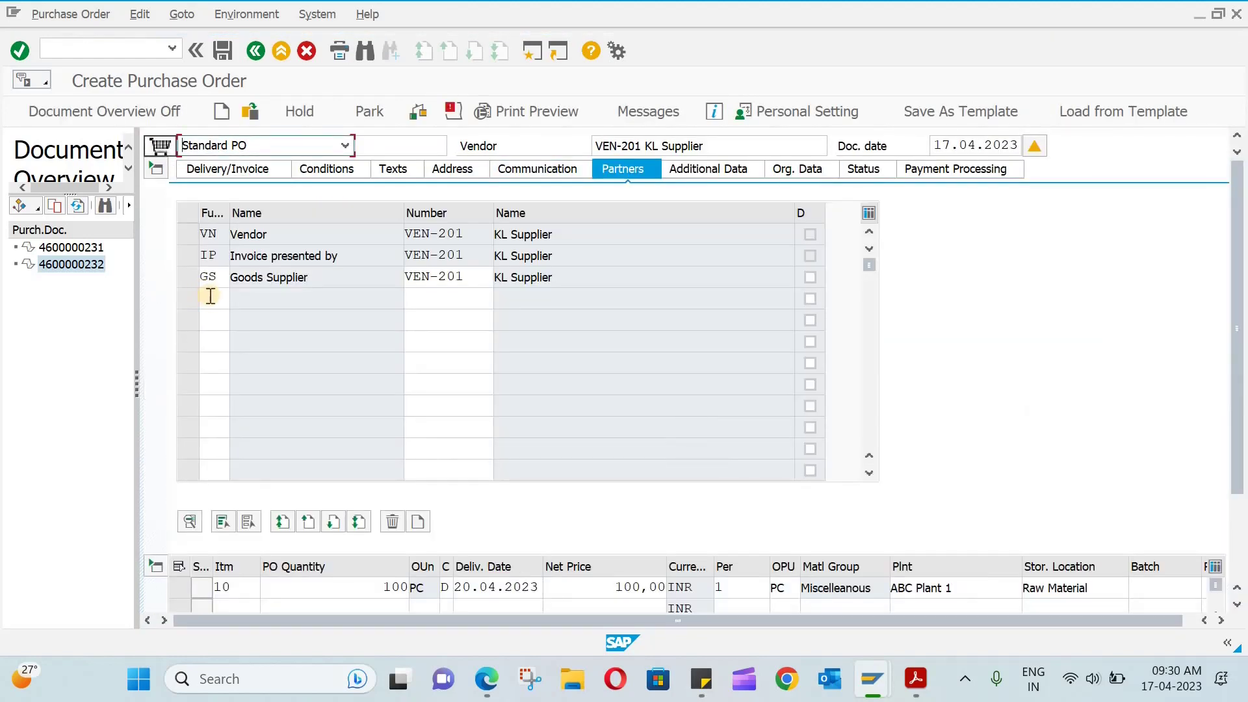
click(213, 301)
text(dp)
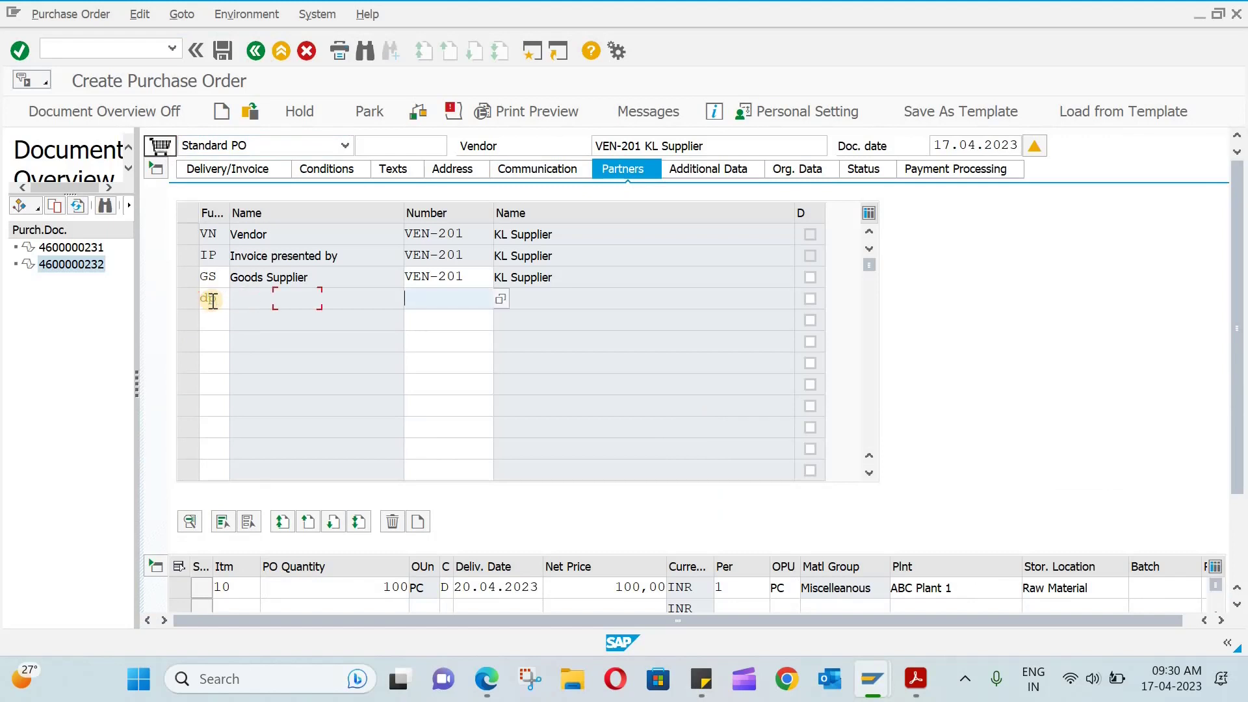
text(ven)
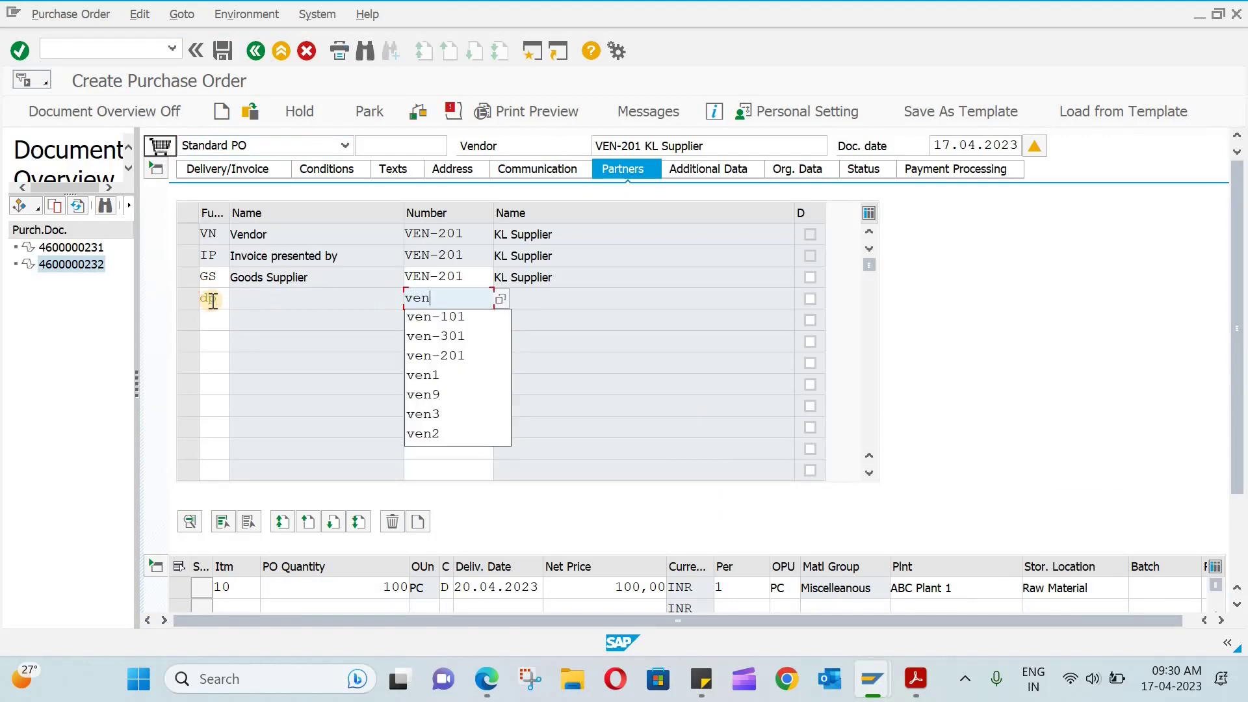
text(-201)
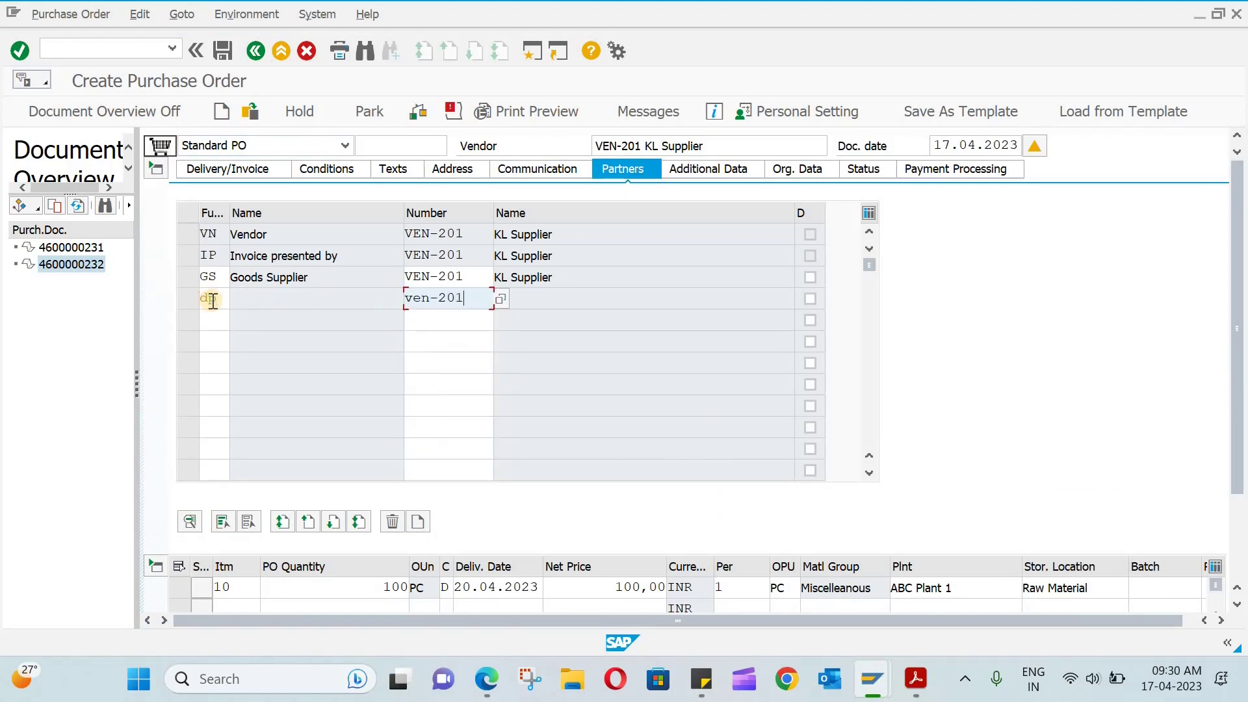
key(Tab)
key(Tab)
text(fs)
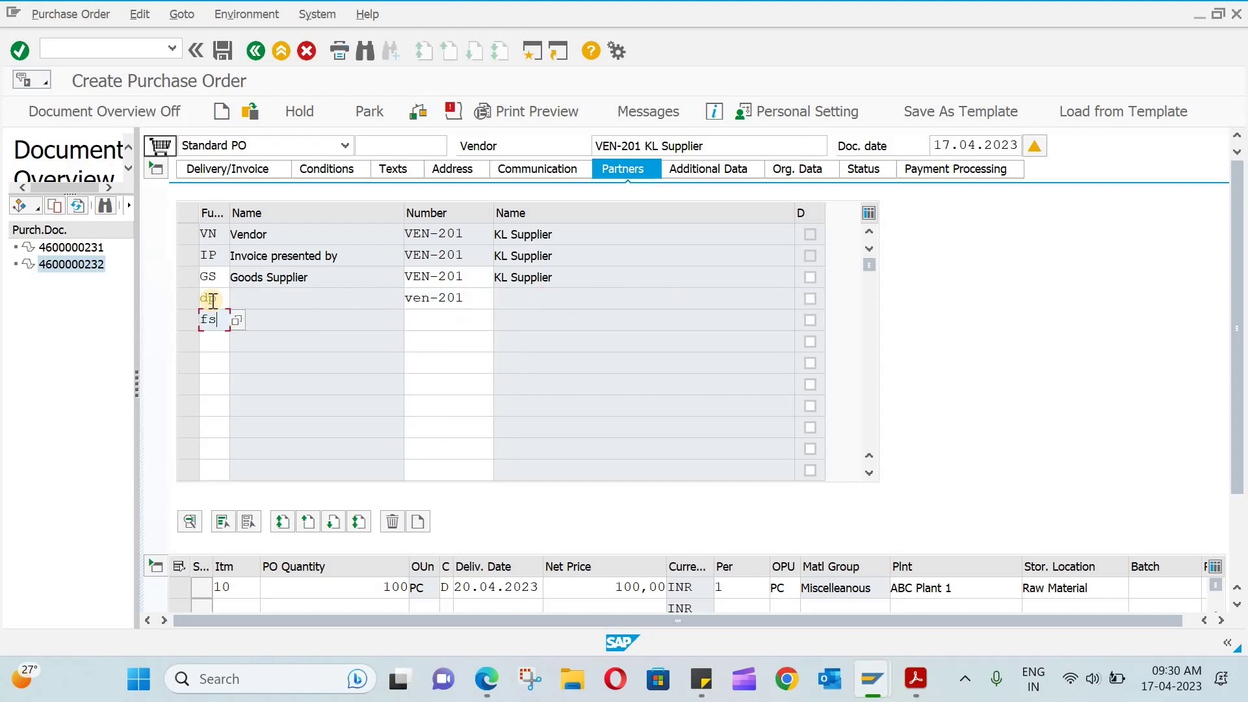
key(Tab)
text(ven-201)
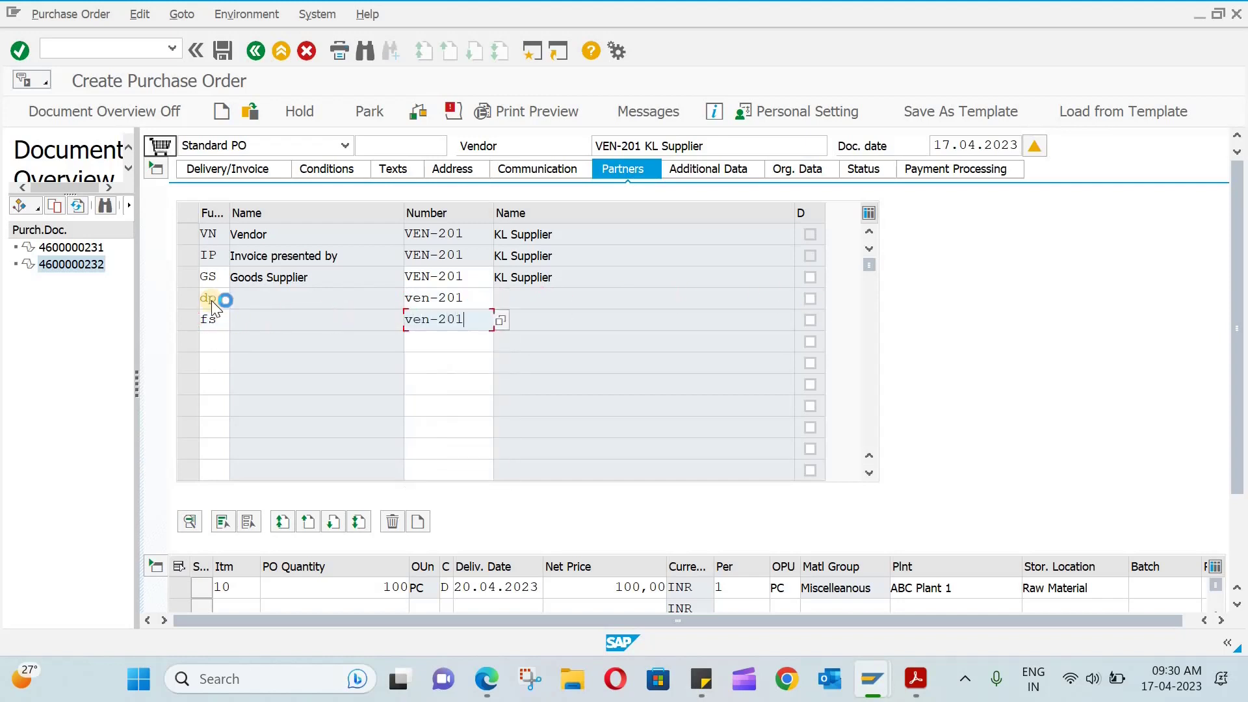
key(Return)
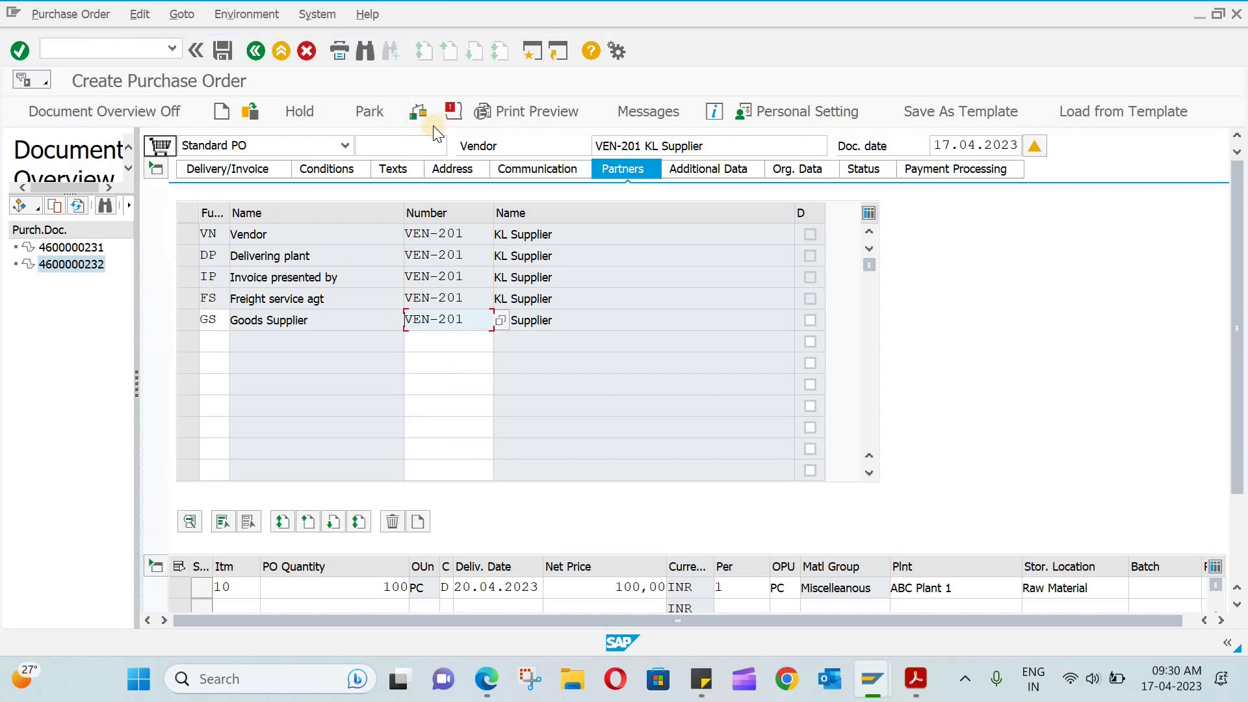
Step: Check the purchase order for errors and save it
click(419, 114)
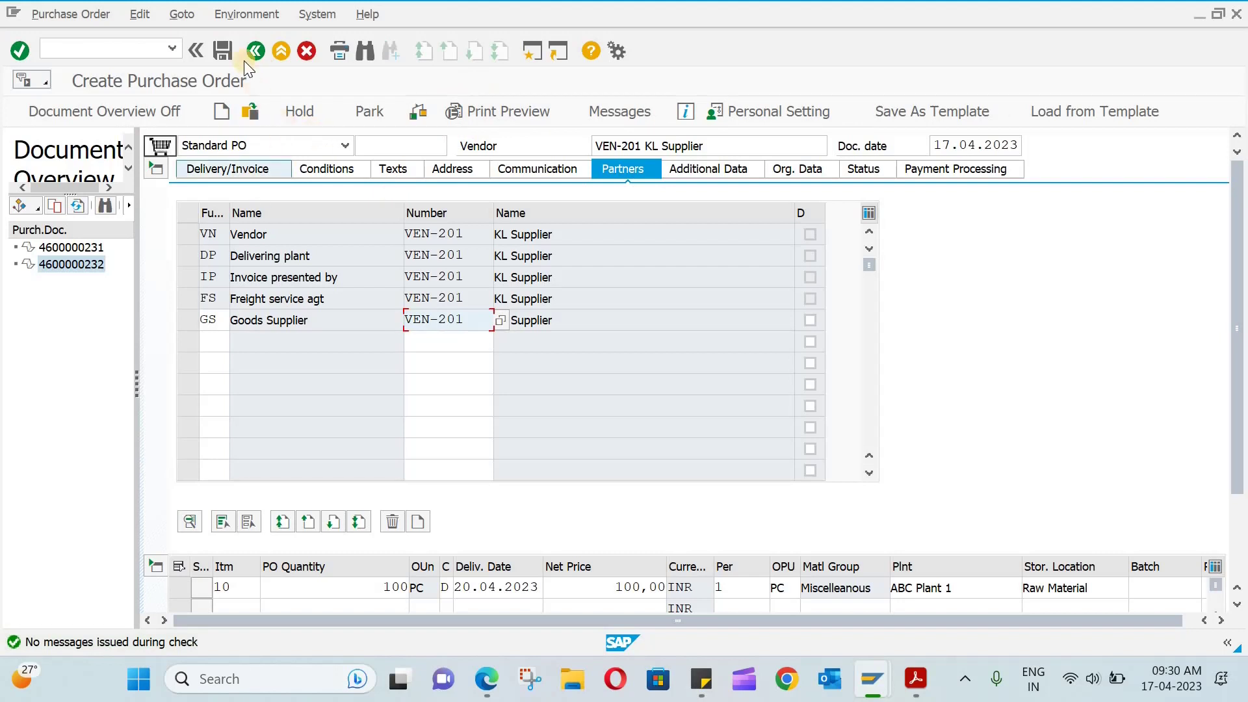
click(222, 52)
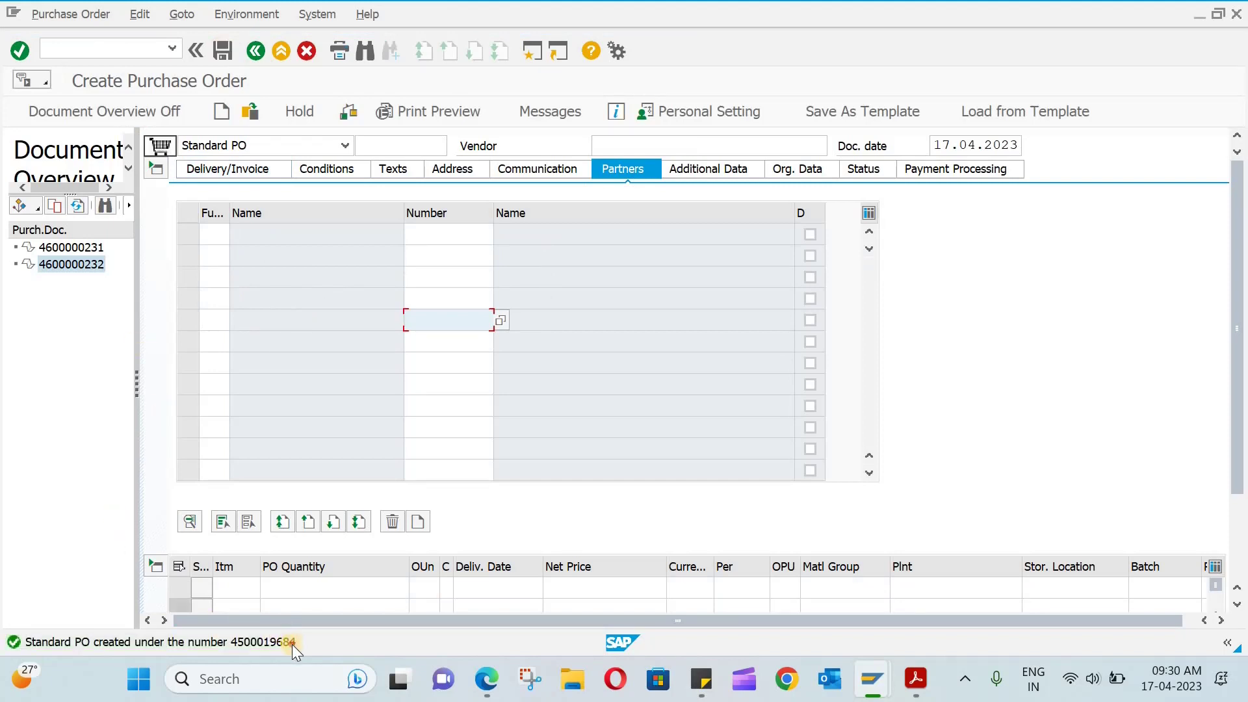
Step: Copy the new purchase order number from the status message's details and record it in the sticky note labelled "PO"
click(292, 644)
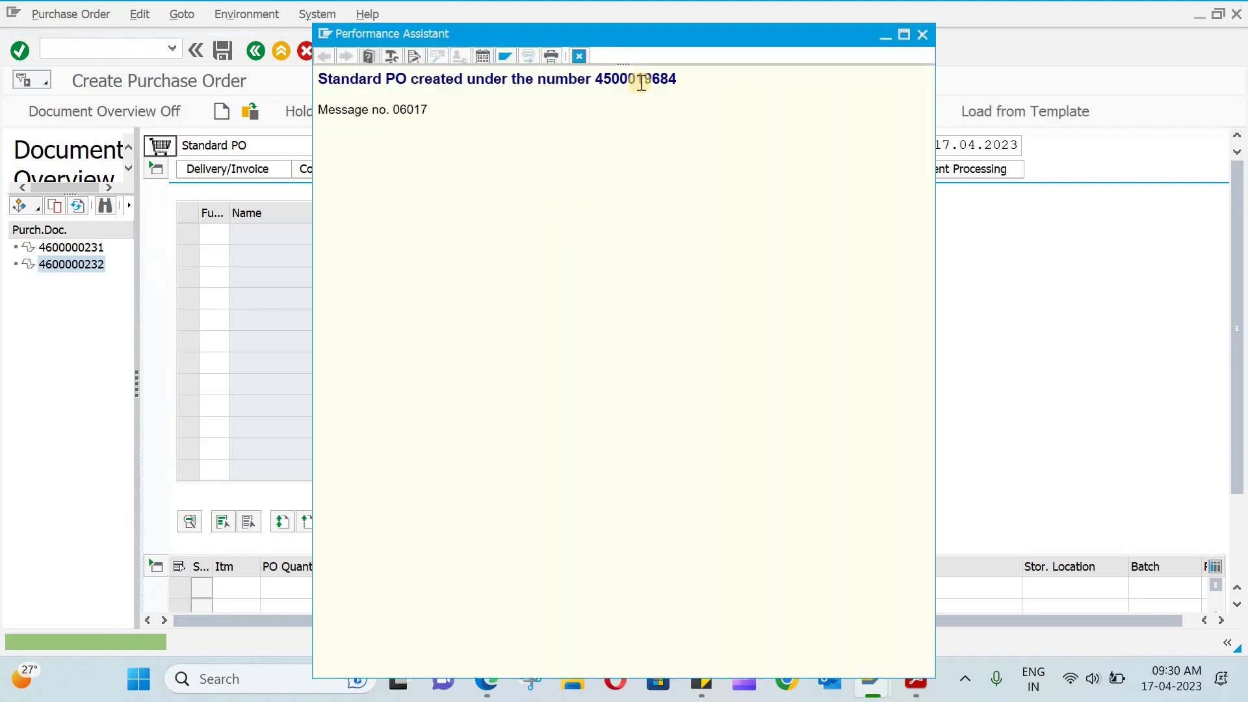
double_click(638, 81)
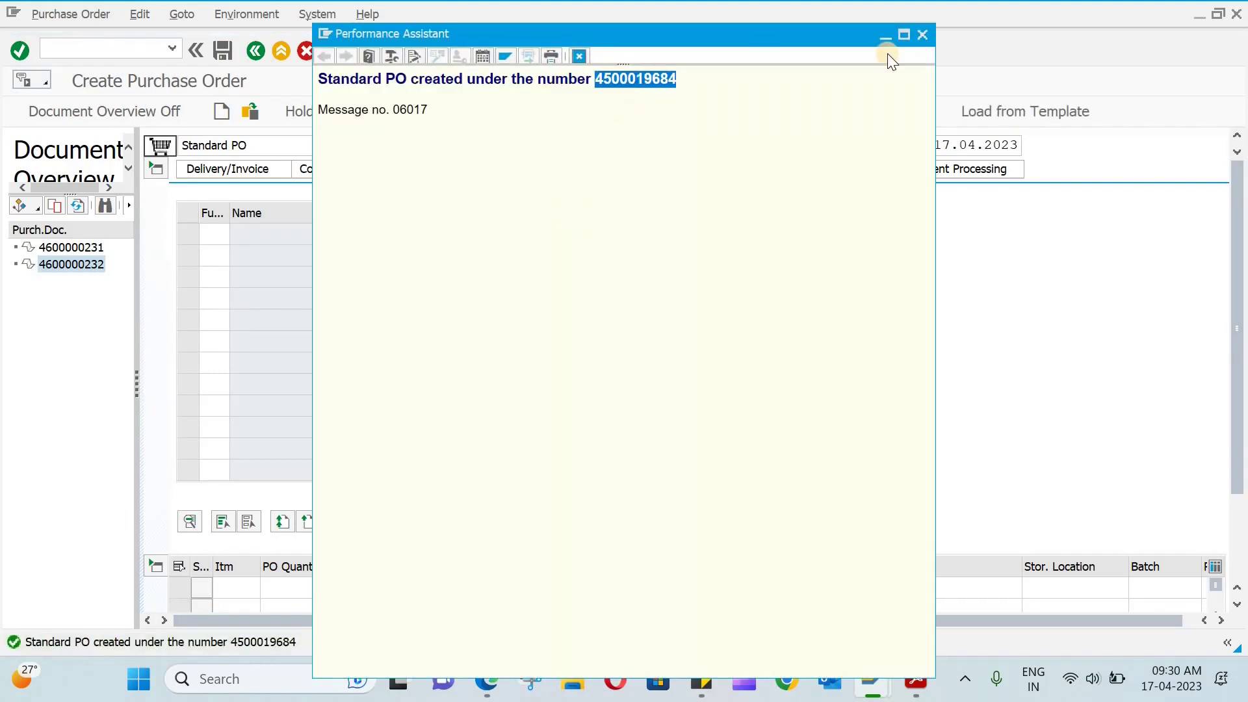
click(922, 35)
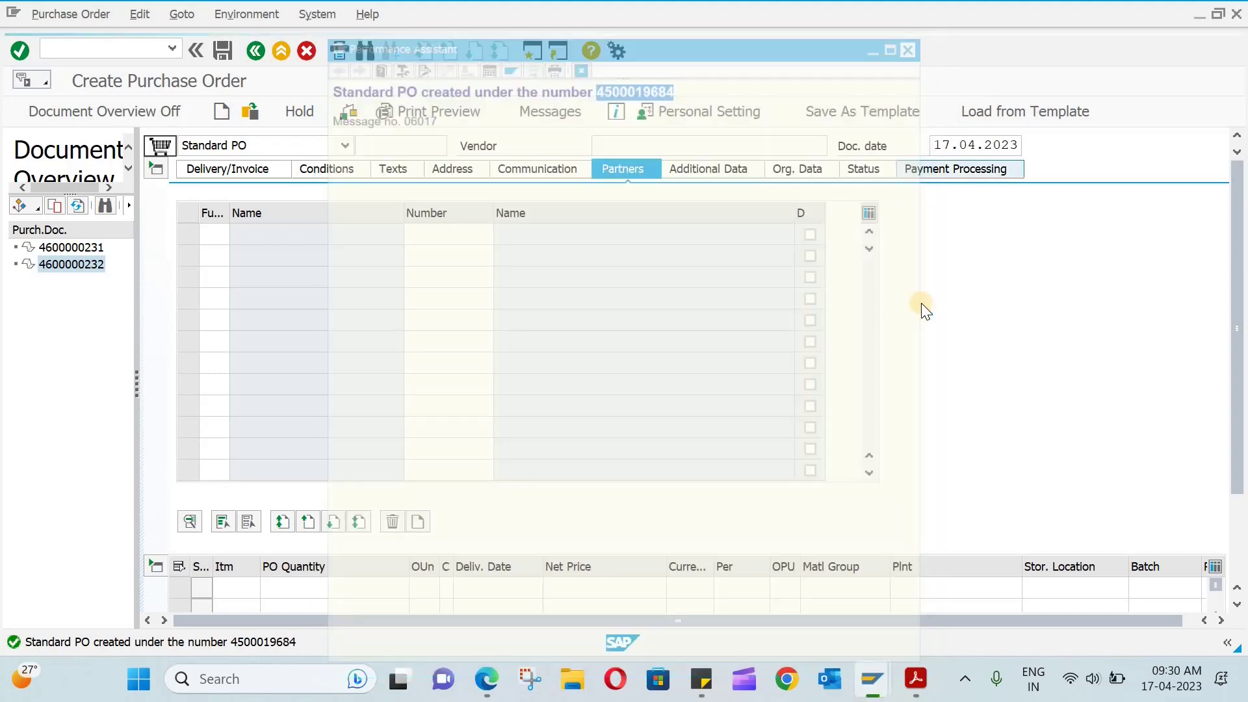
click(702, 680)
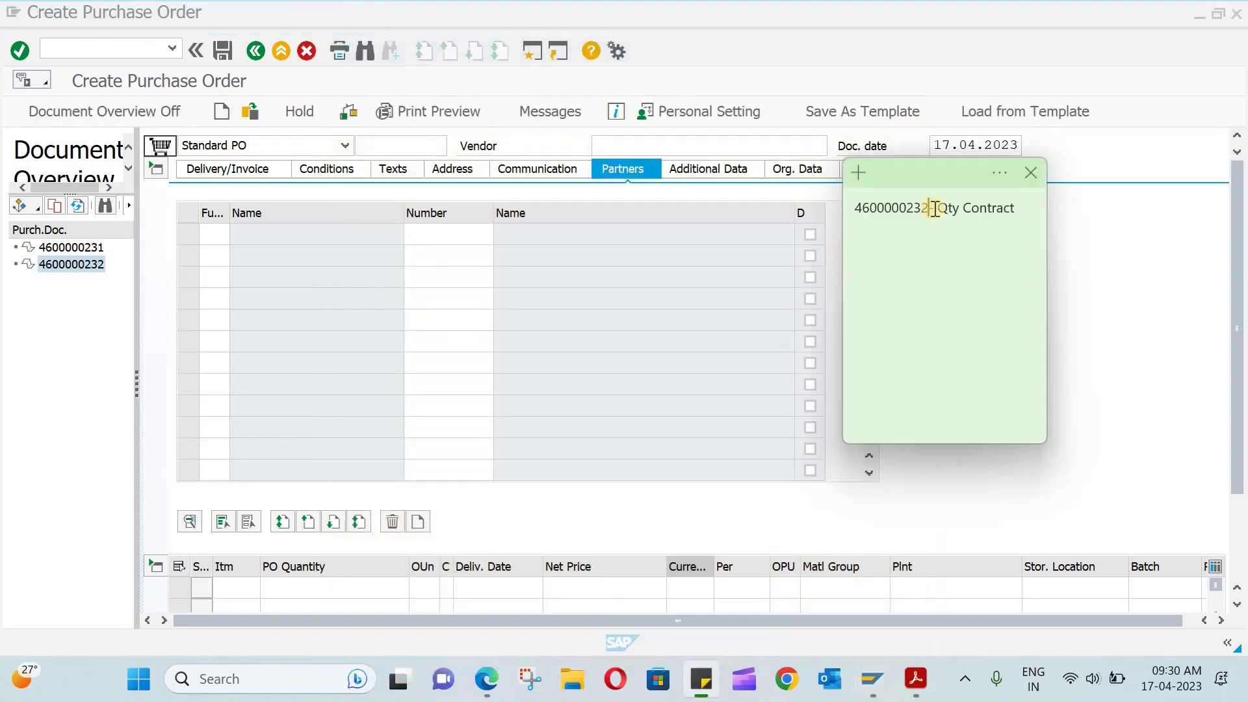
click(1022, 215)
text(4500019684 - )
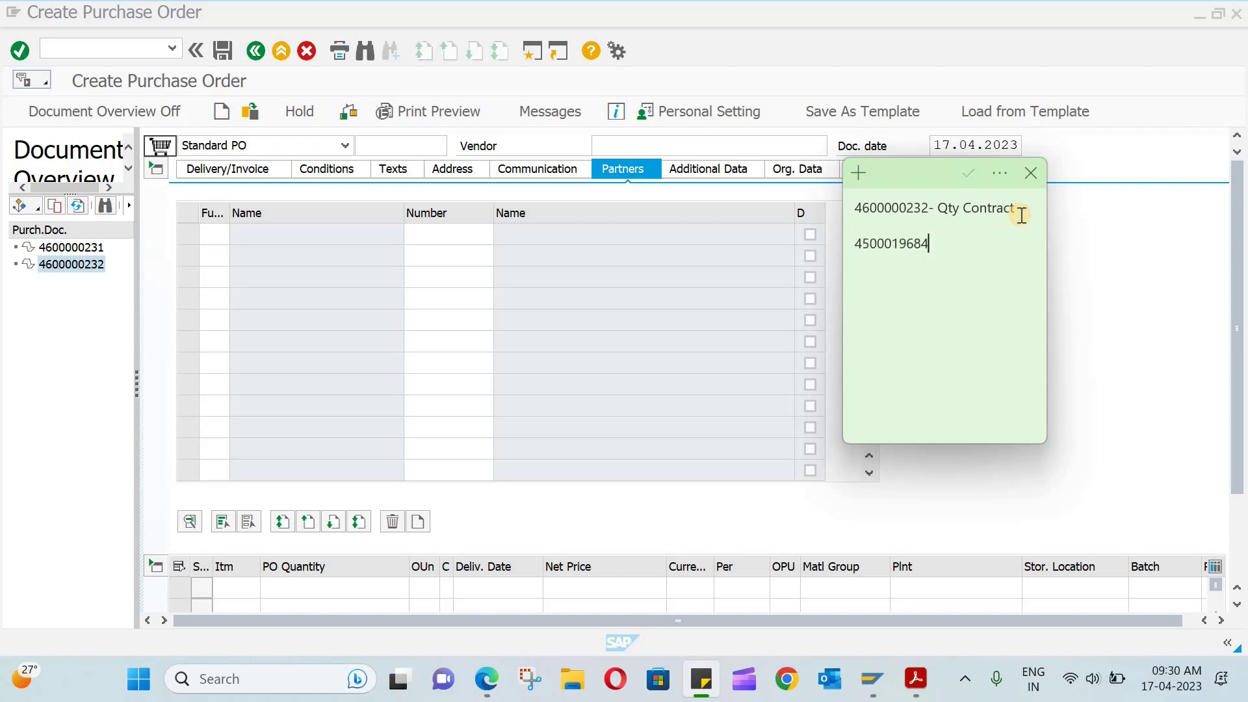
text(PO)
click(820, 60)
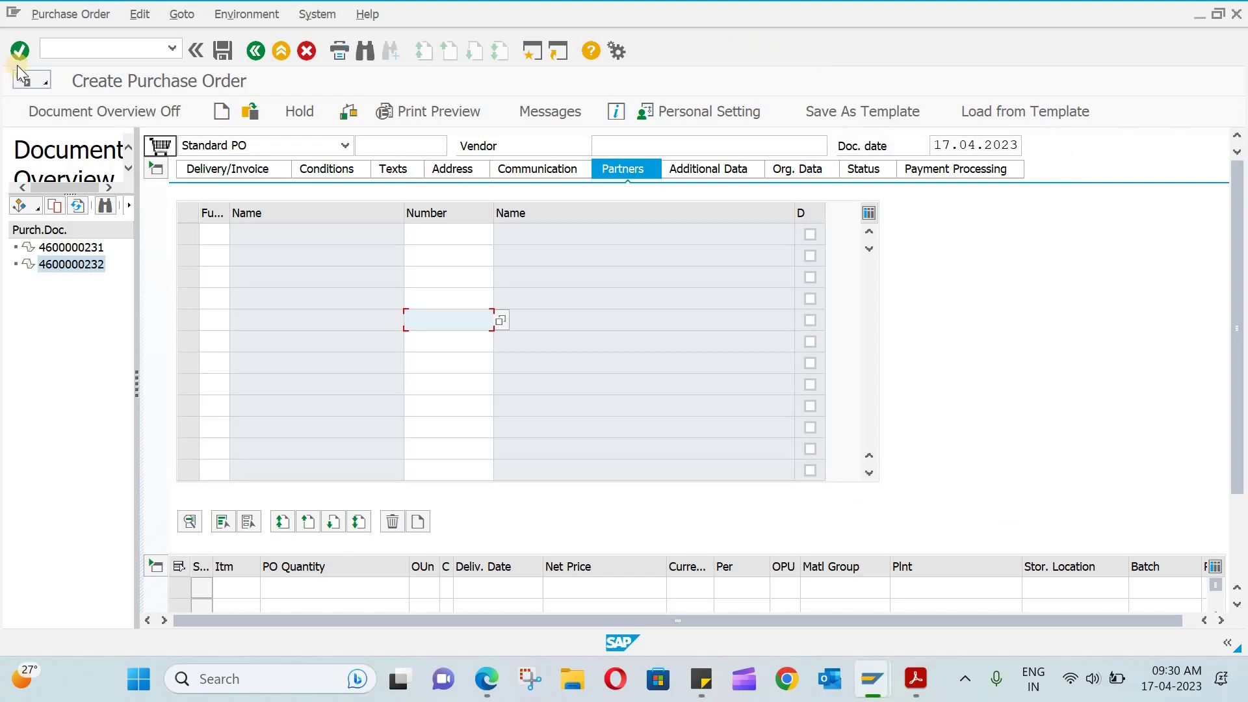
Step: Leave purchase order creation and open transaction ME2L for purchasing documents per vendor
click(115, 49)
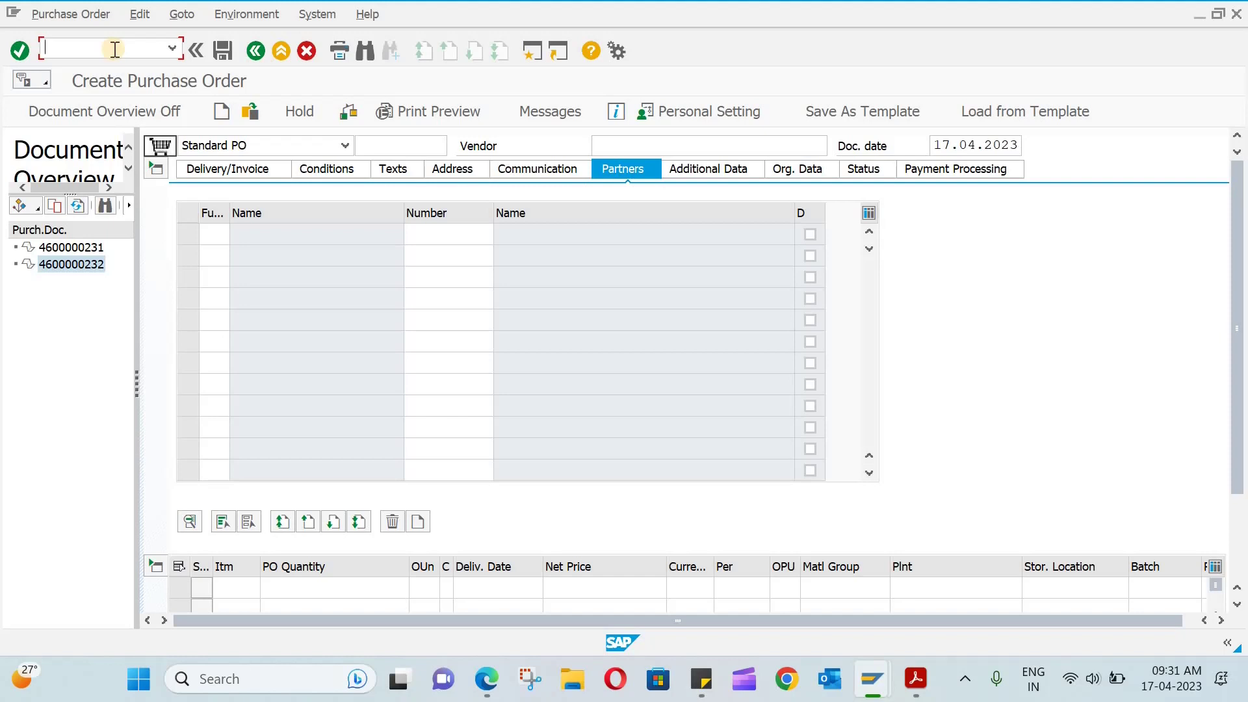
key(Return)
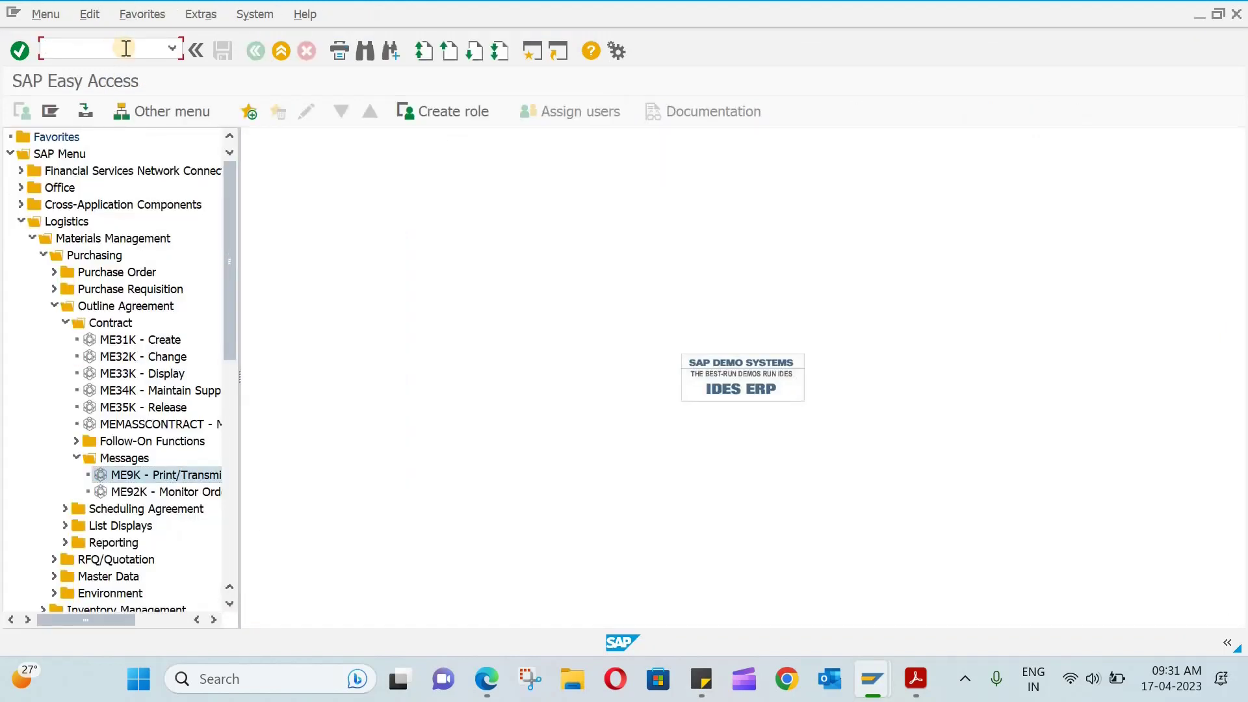
text(ME2L)
key(Return)
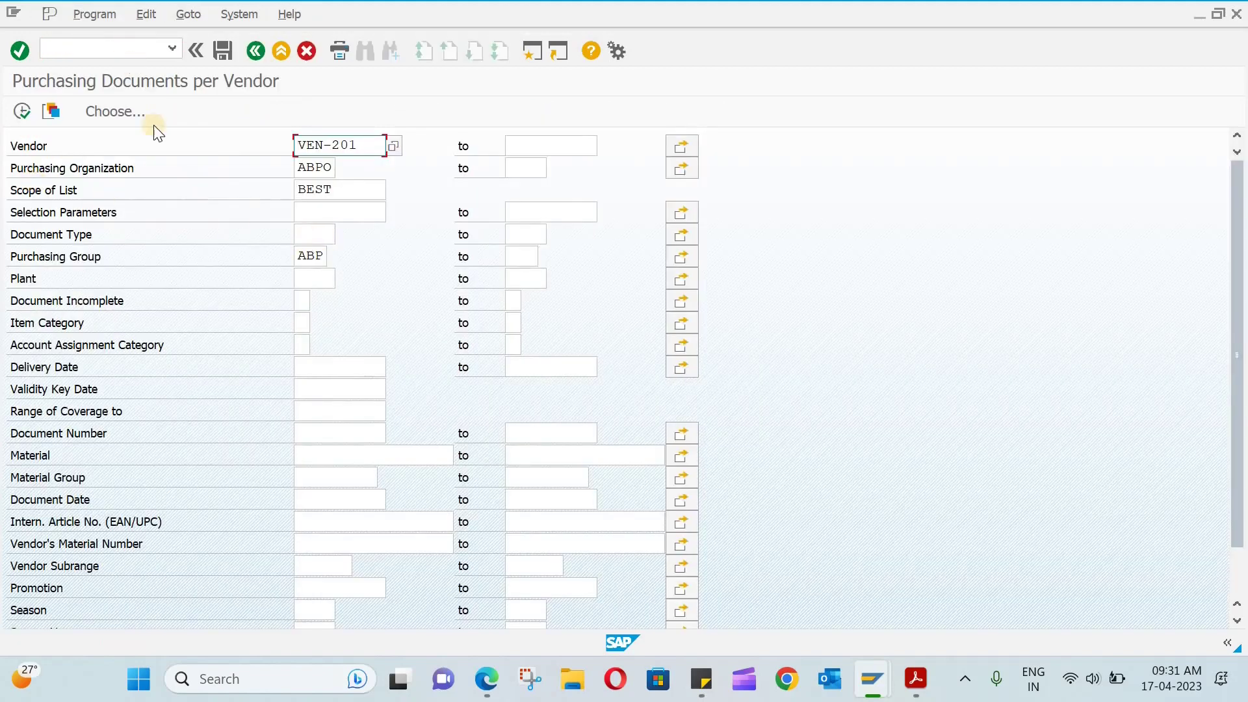
Step: Restrict the document choice to contracts only, run the list for vendor VEN-201, and return to the selection screen
click(119, 111)
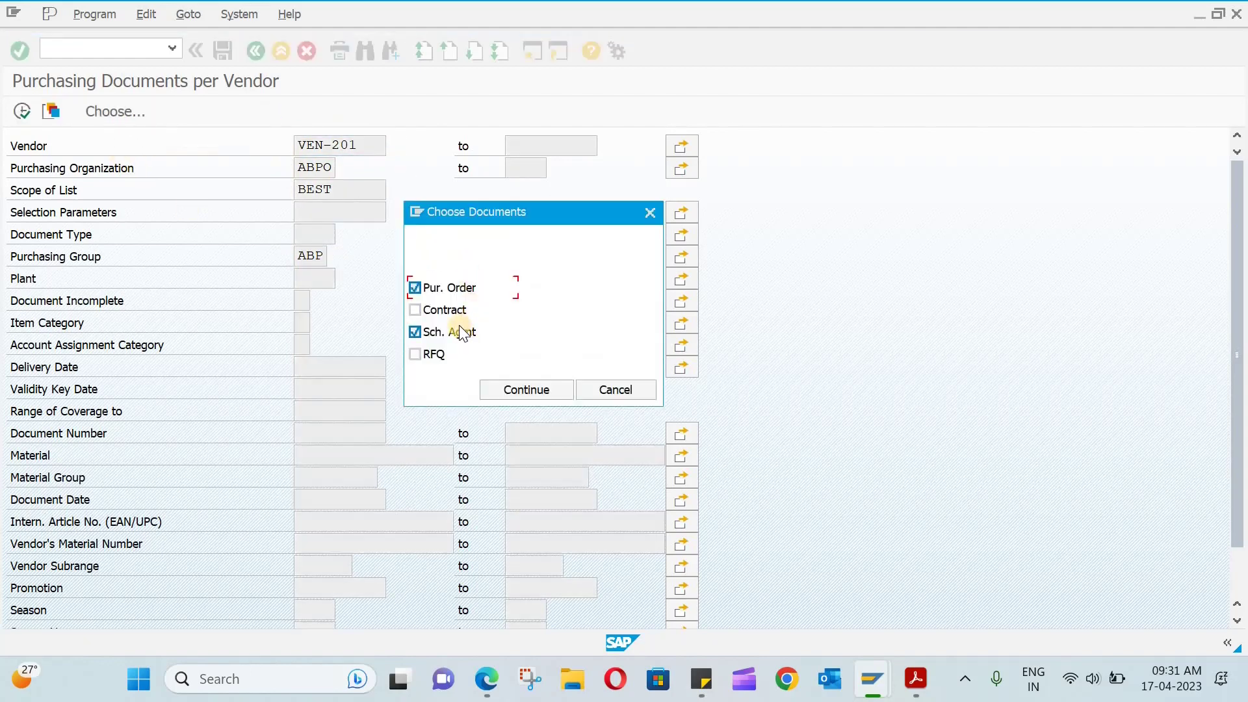
click(460, 331)
click(446, 286)
click(445, 311)
click(501, 388)
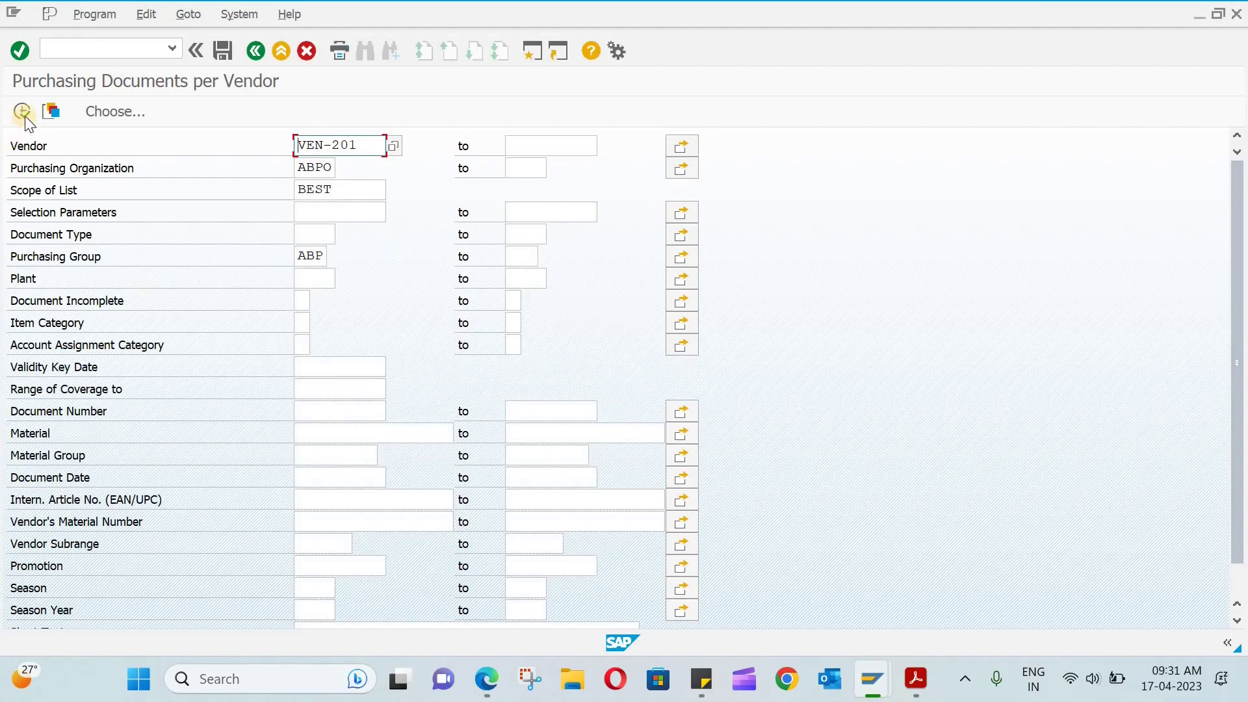
click(25, 116)
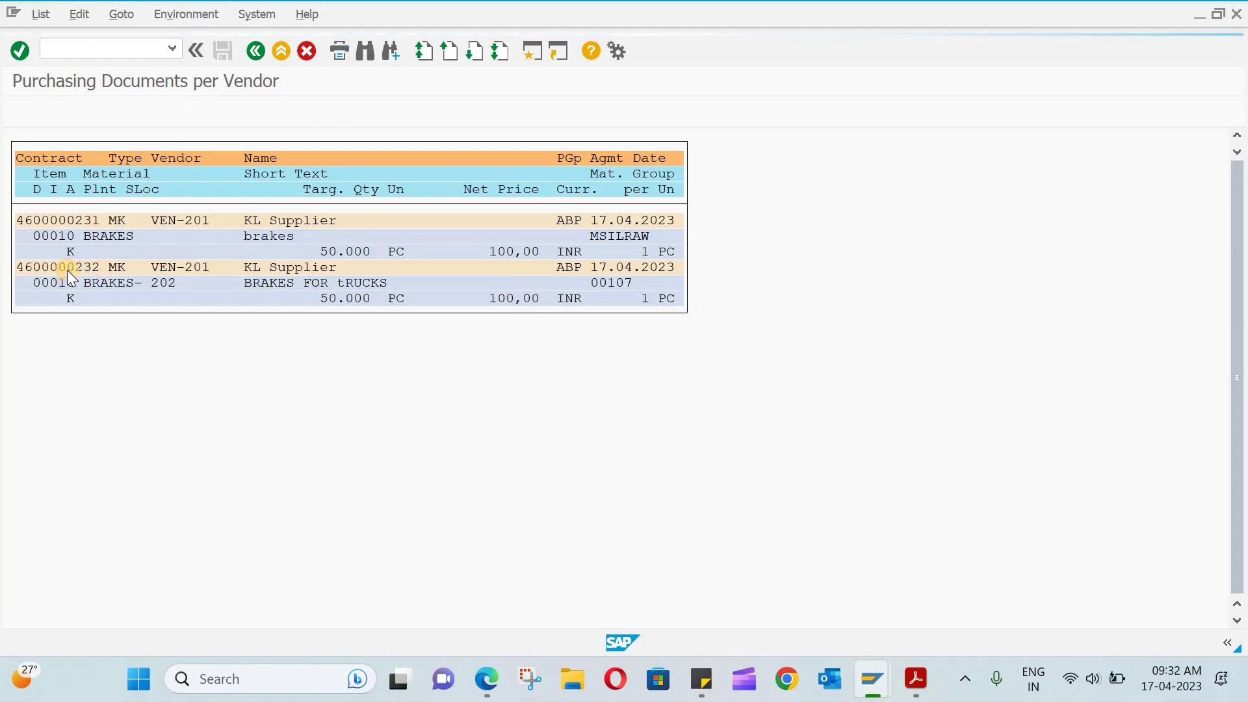
click(259, 56)
click(259, 56)
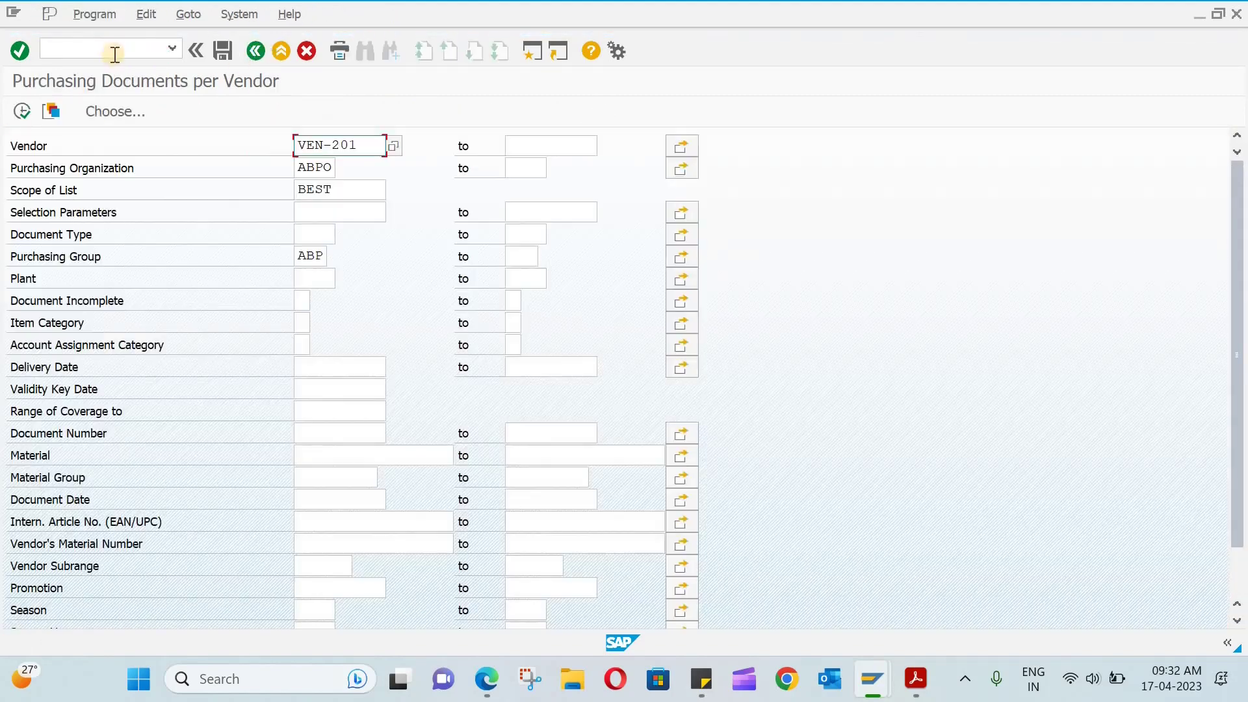
Step: Open transaction MMBE and run the stock overview for material BRAKES- 202
click(115, 55)
text(/NMMBE)
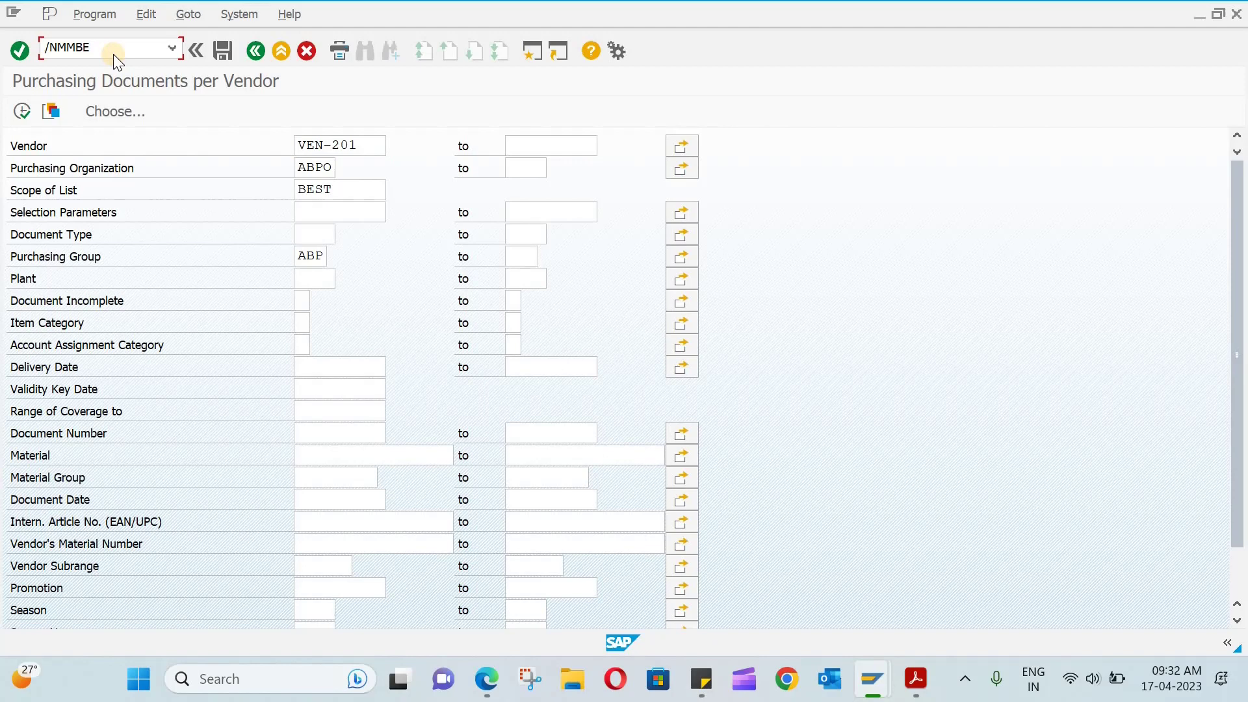
key(Return)
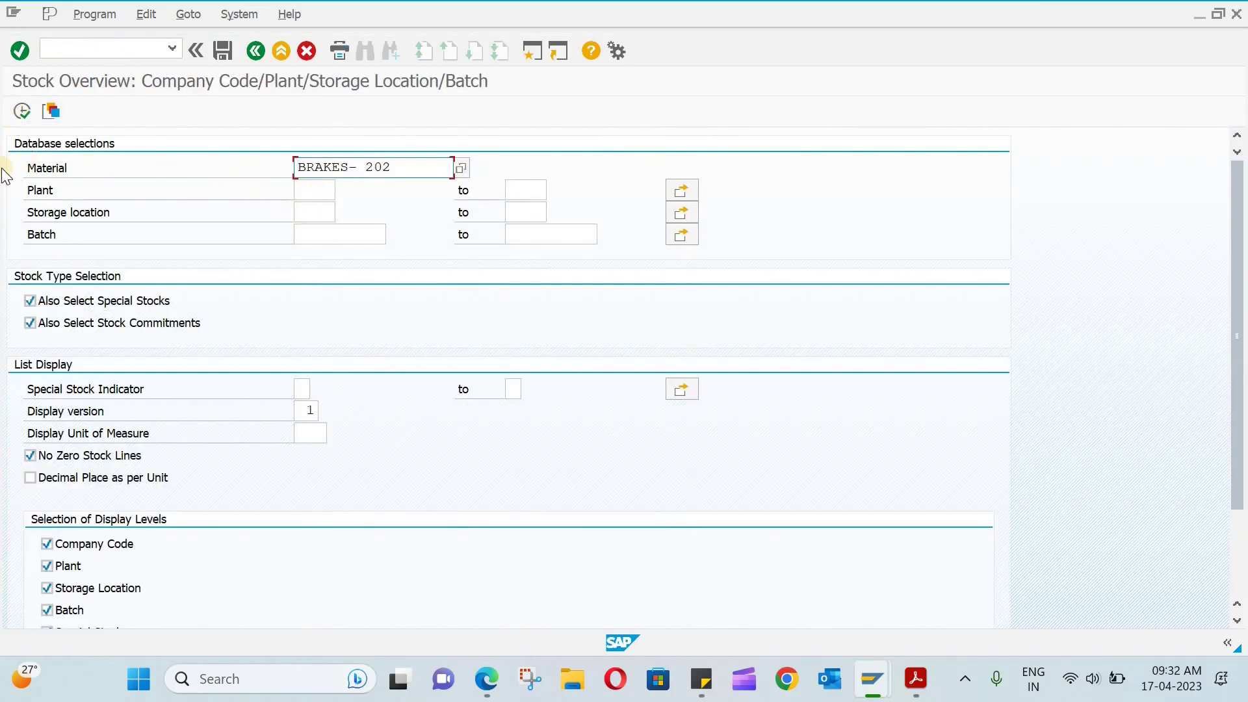
click(26, 108)
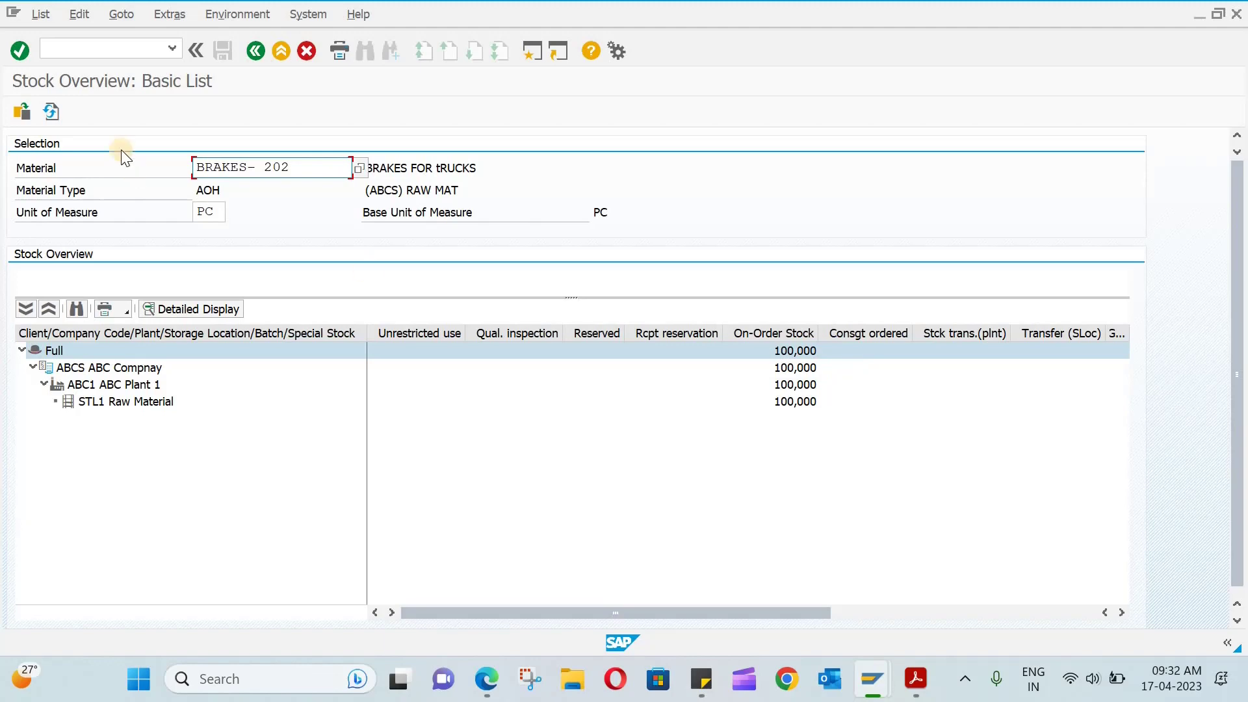
Step: Return to SAP Easy Access and open transaction MIGO
click(121, 52)
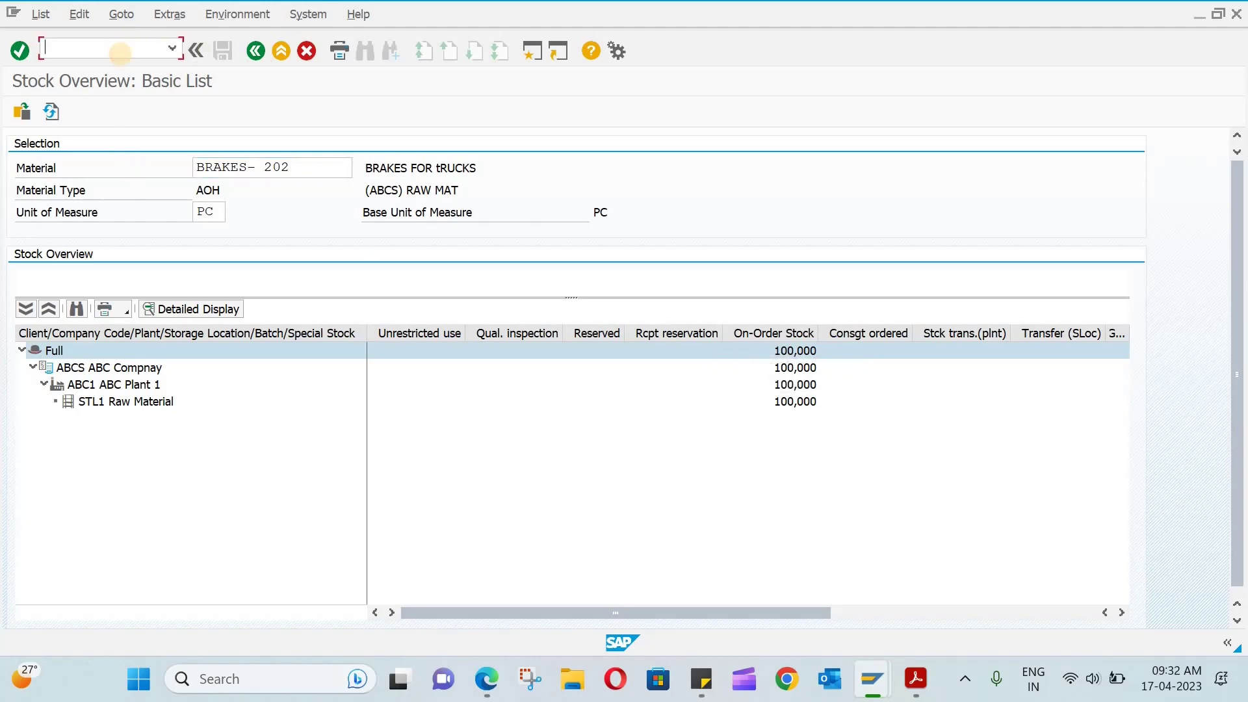
text(/N)
key(Return)
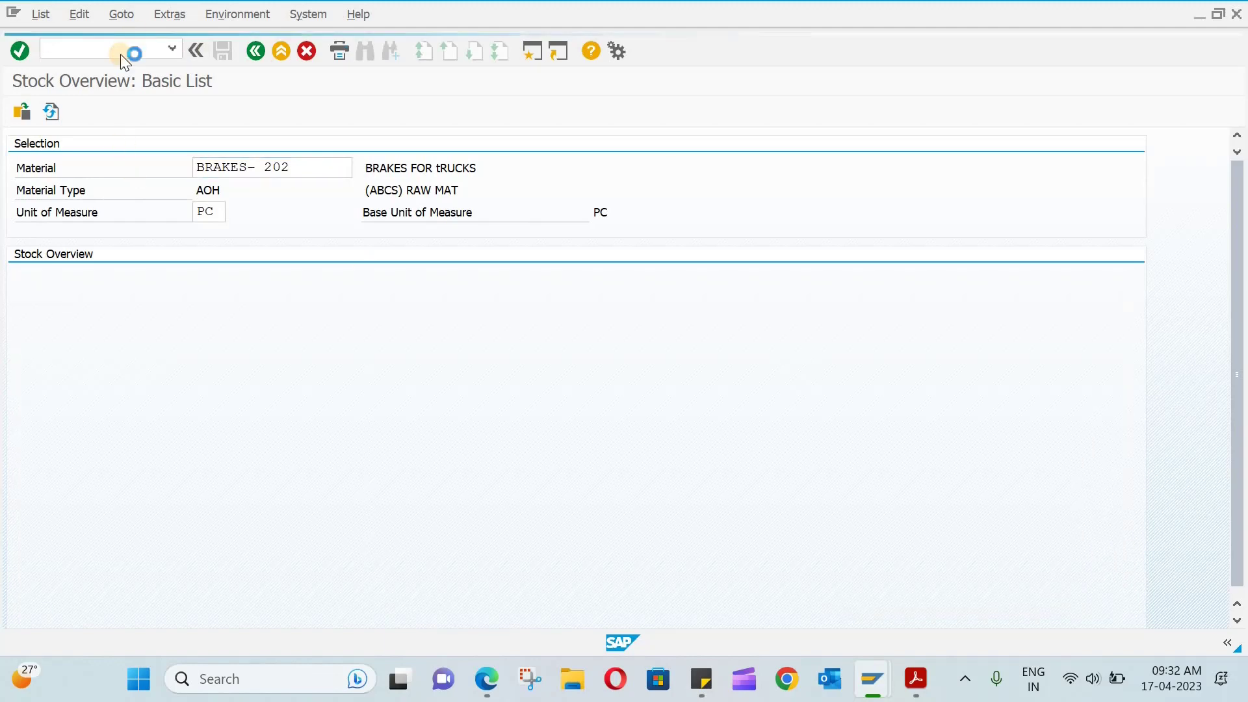
text(MI)
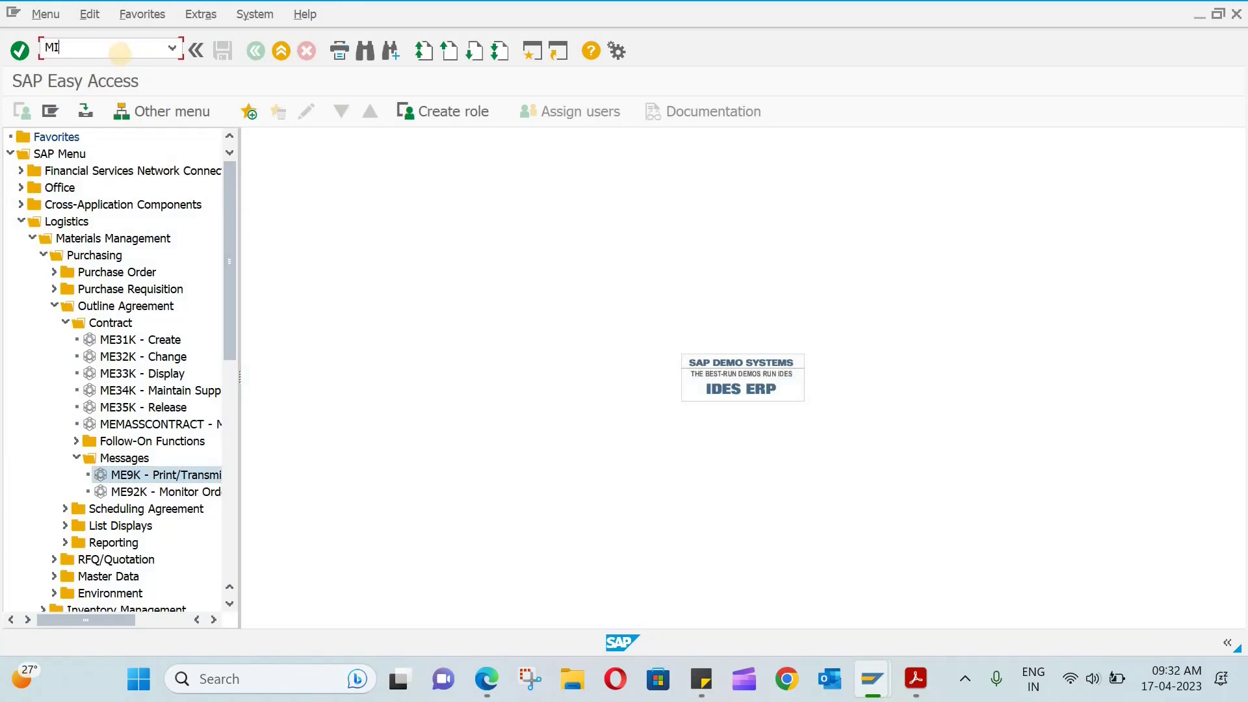
text(GO)
key(Return)
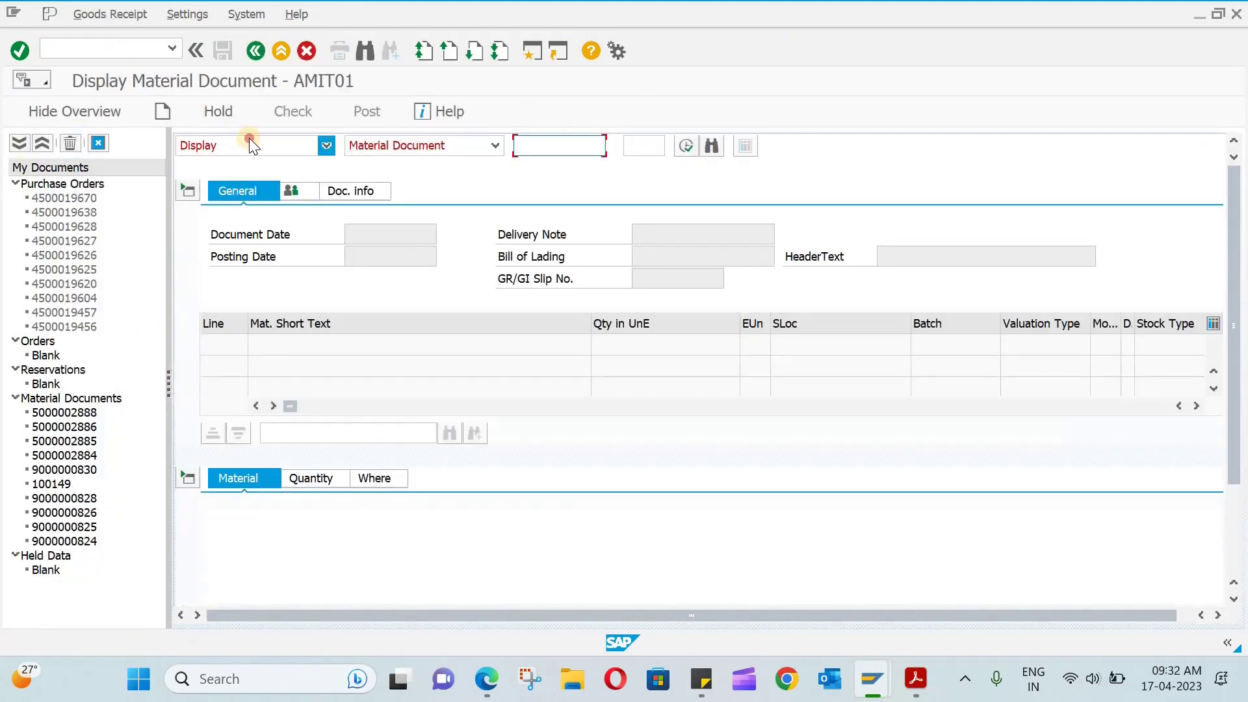
Step: Switch to goods receipt against a purchase order and load the order using its copied number
click(248, 137)
click(248, 181)
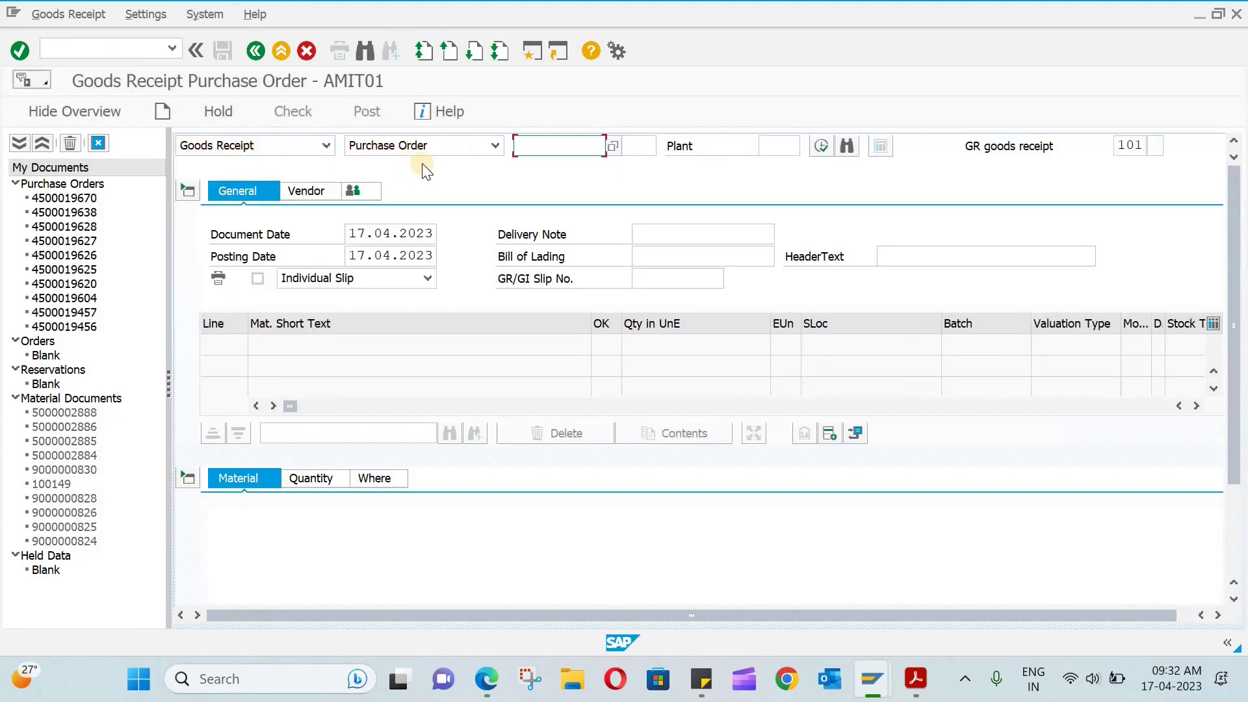
click(548, 142)
key(ctrl+v)
key(Return)
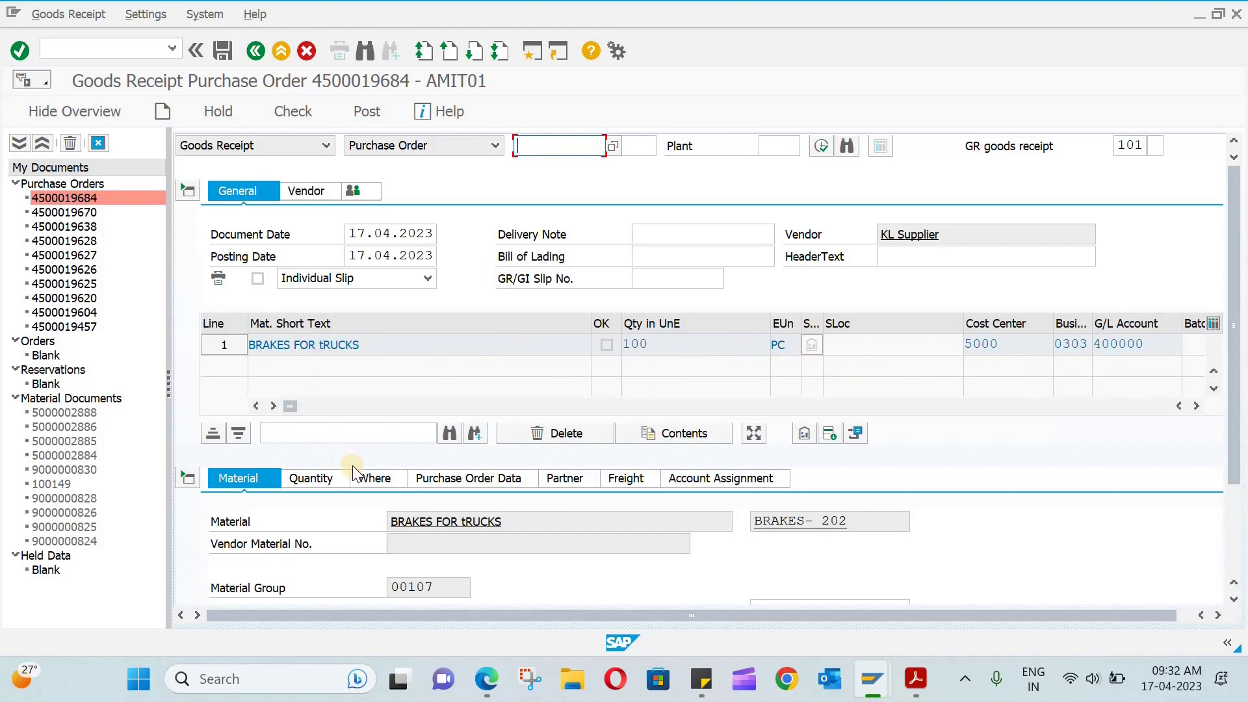
Step: Review the BRAKES FOR tRUCKS item's quantity, destination, purchase order, partner, freight and account assignment details
scroll(354, 472, down, 3)
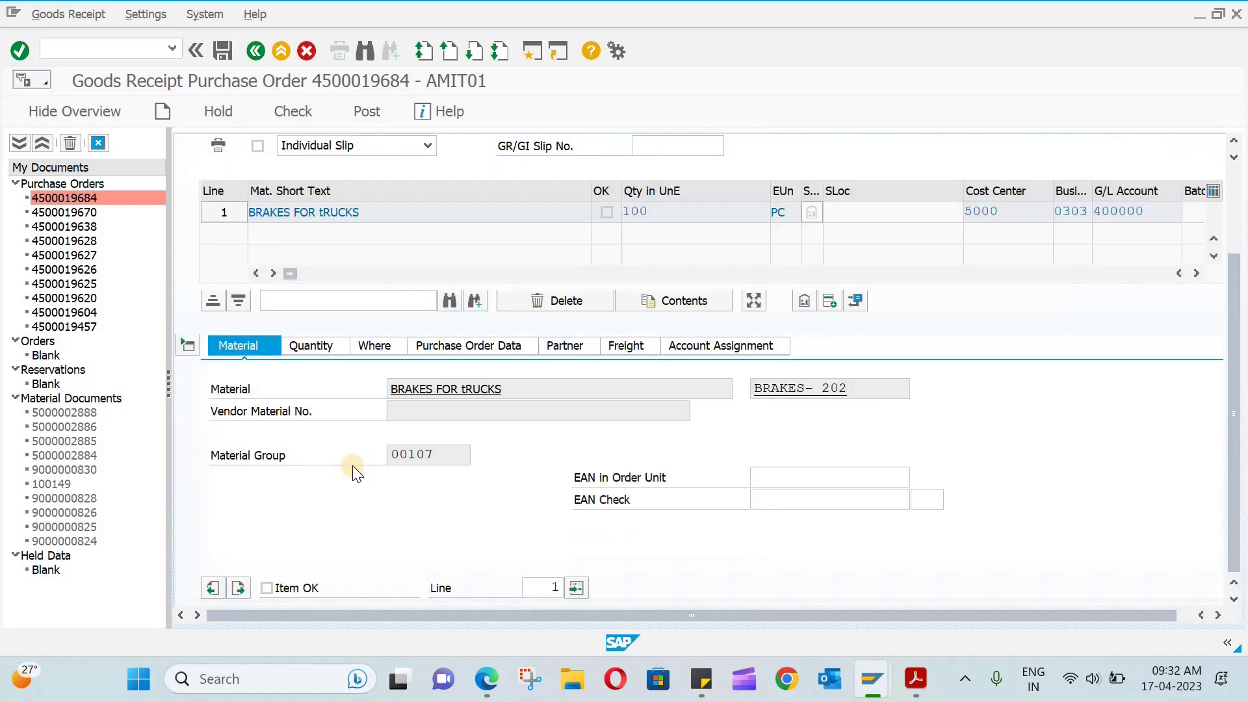
click(333, 350)
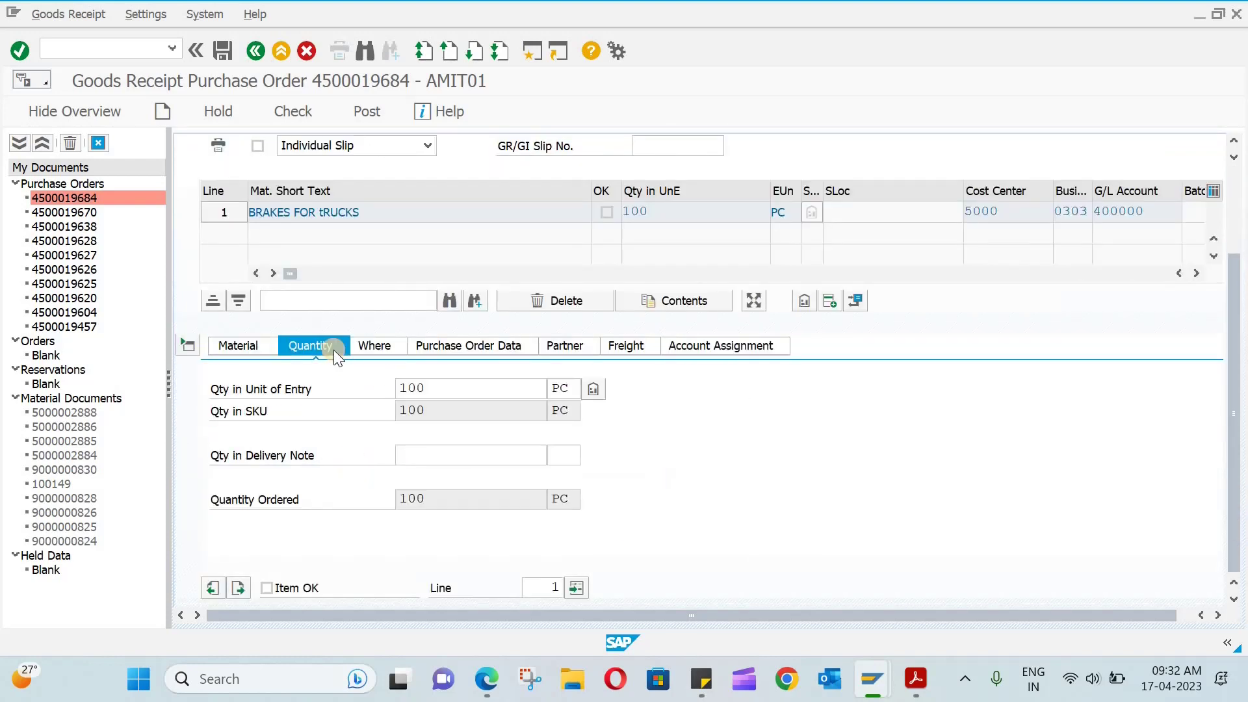
click(384, 346)
click(481, 349)
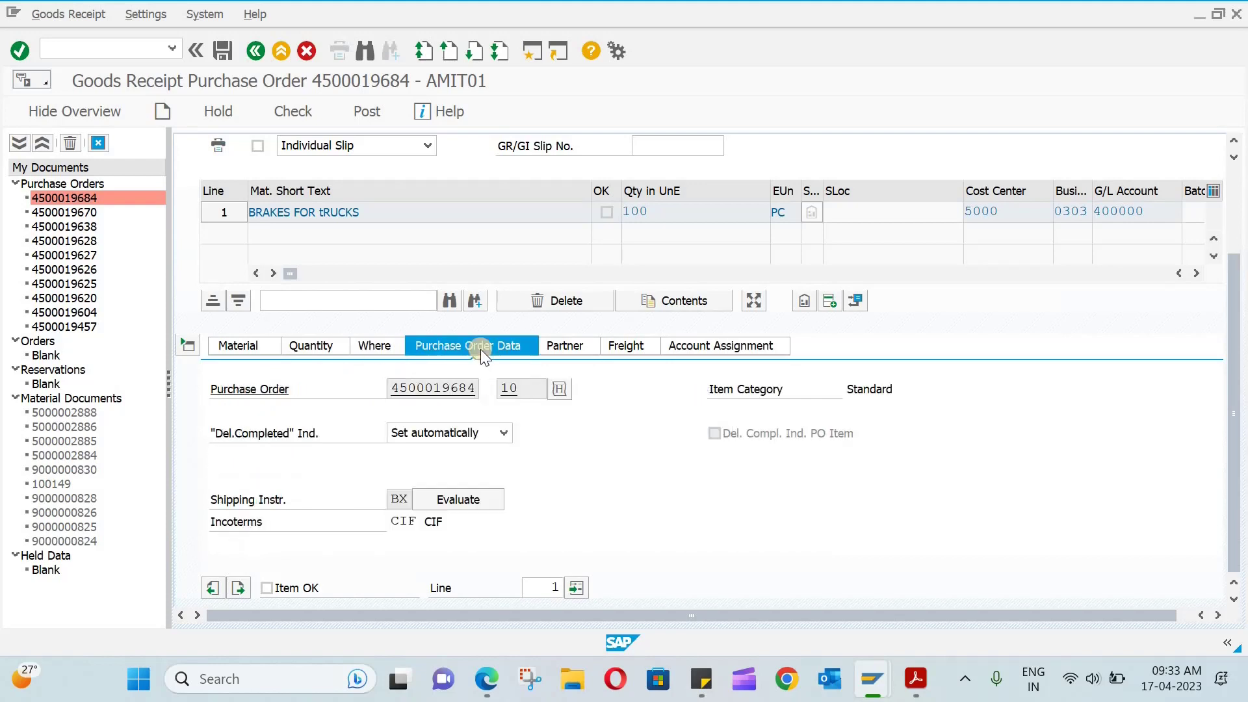
click(591, 346)
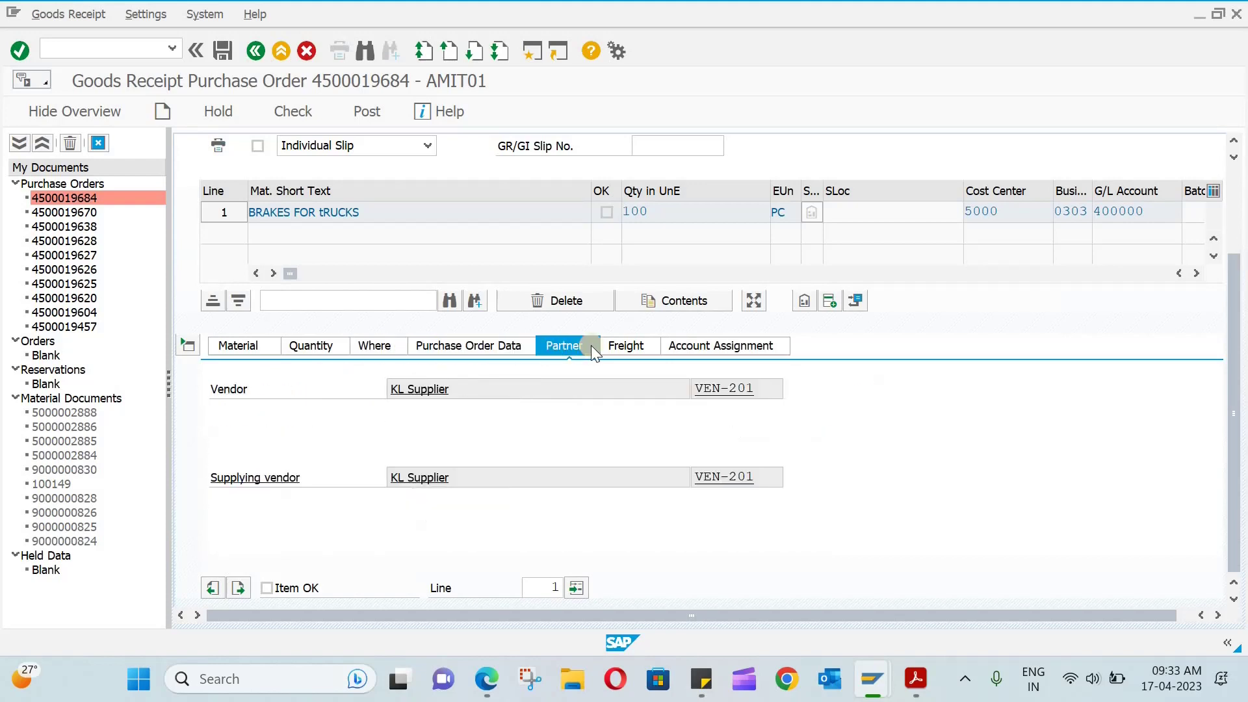
click(616, 345)
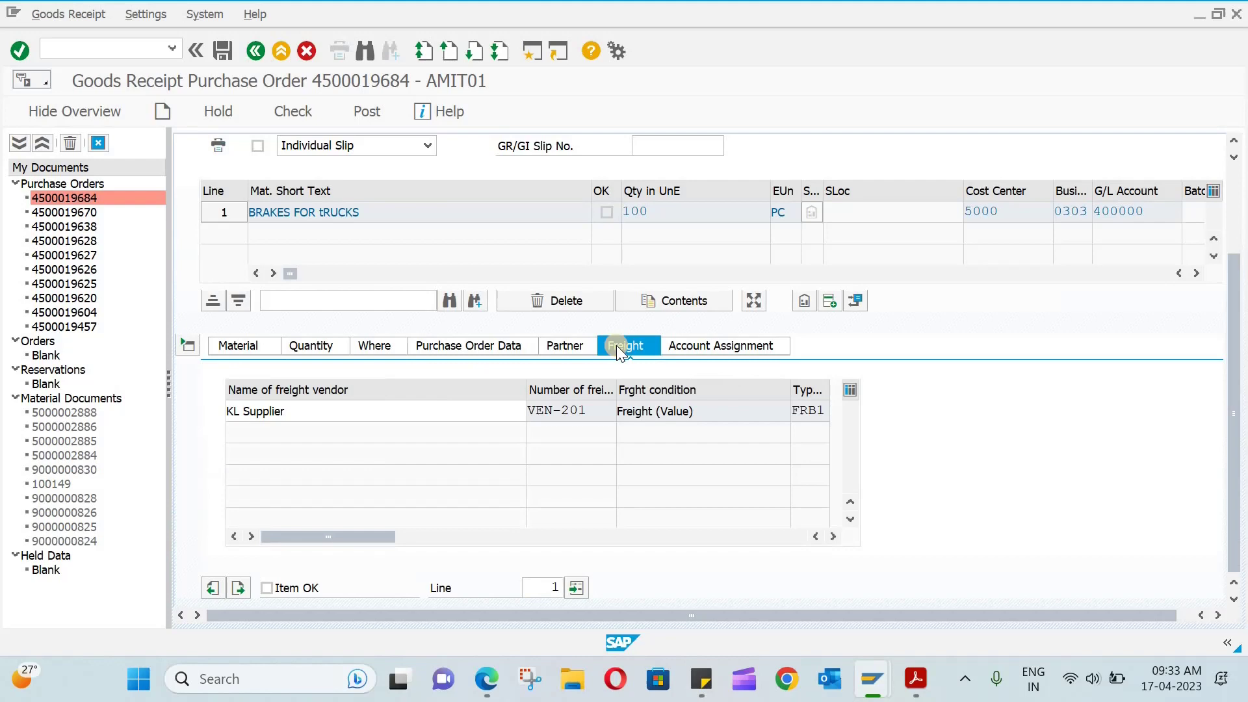
click(697, 351)
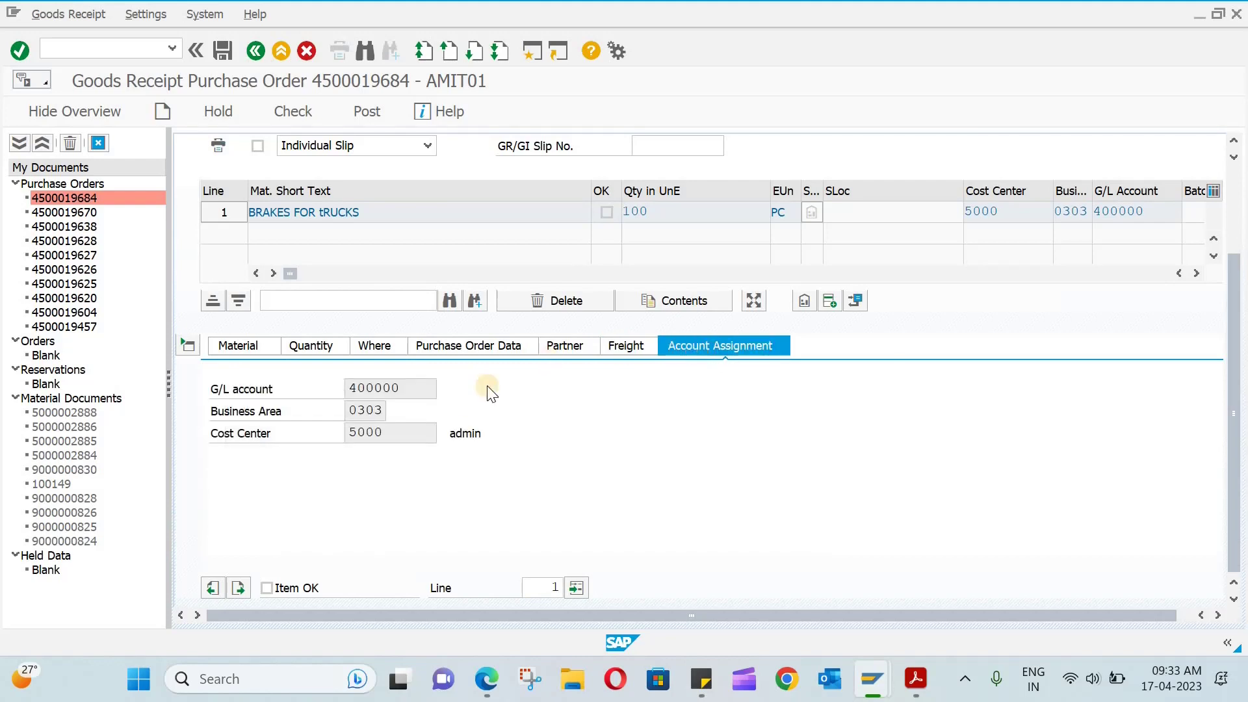
Step: Mark line 1 as Item OK and try to post the goods receipt, checking the long text of the error in the log
click(267, 587)
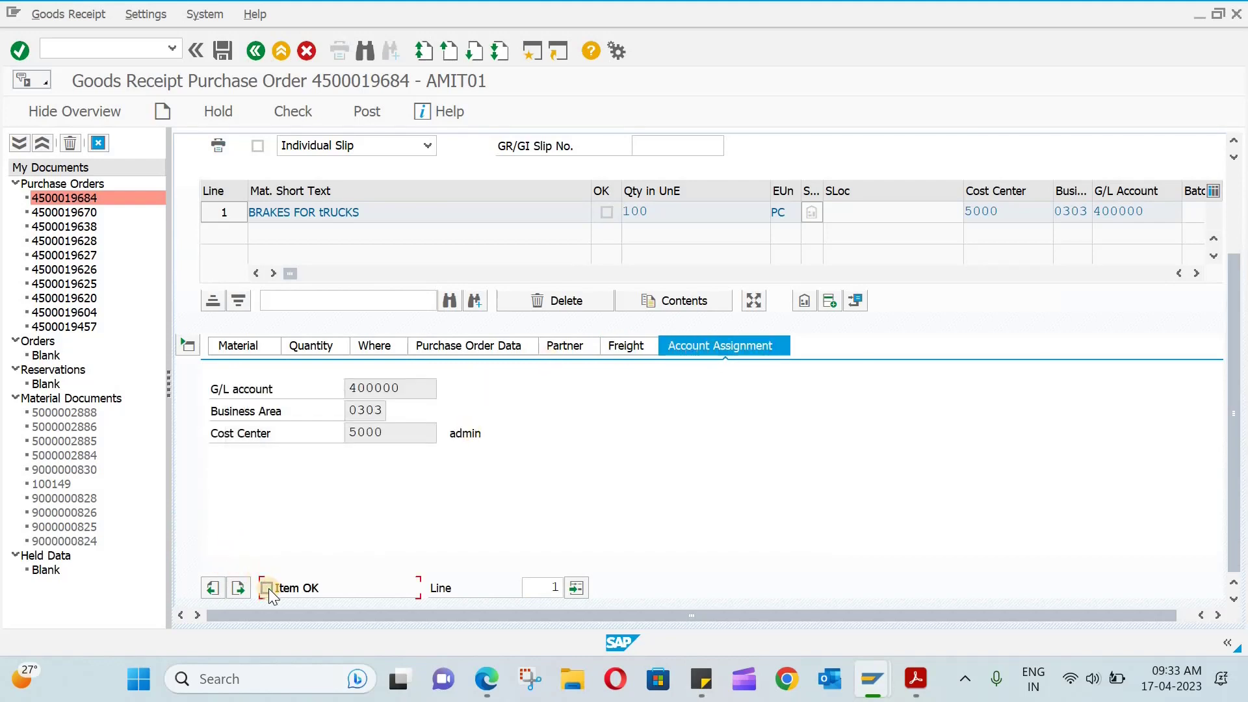
click(380, 111)
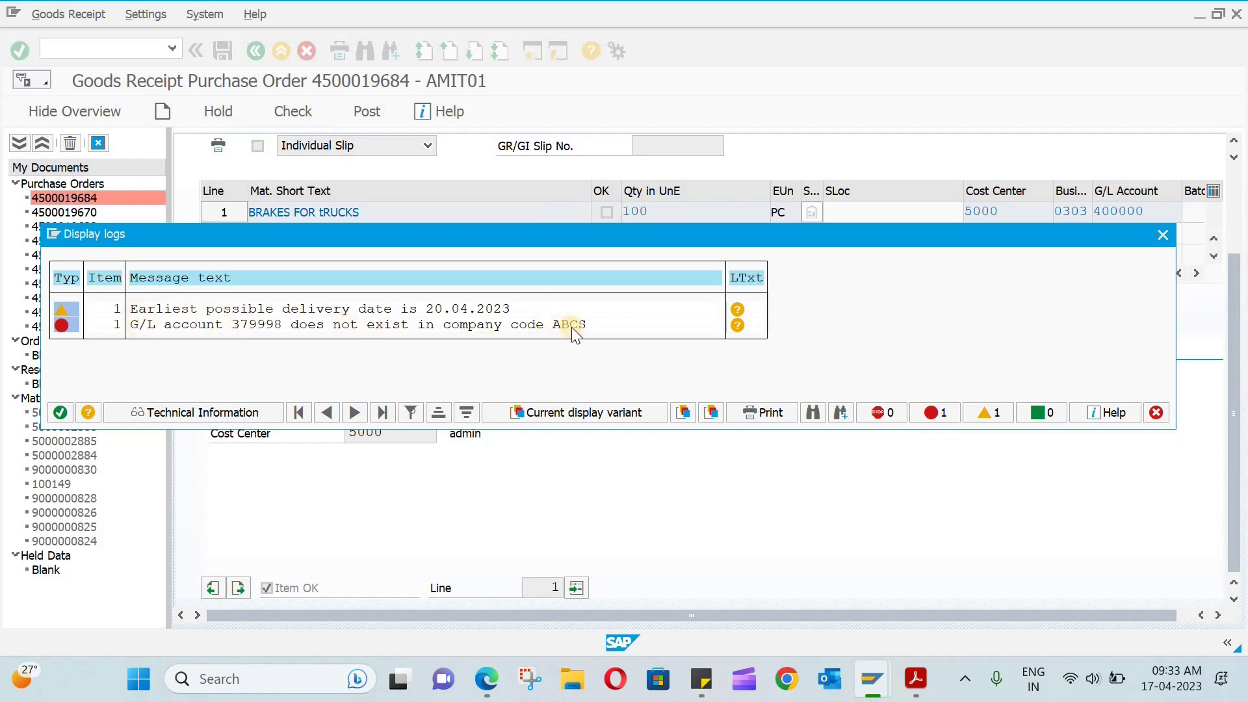
click(152, 312)
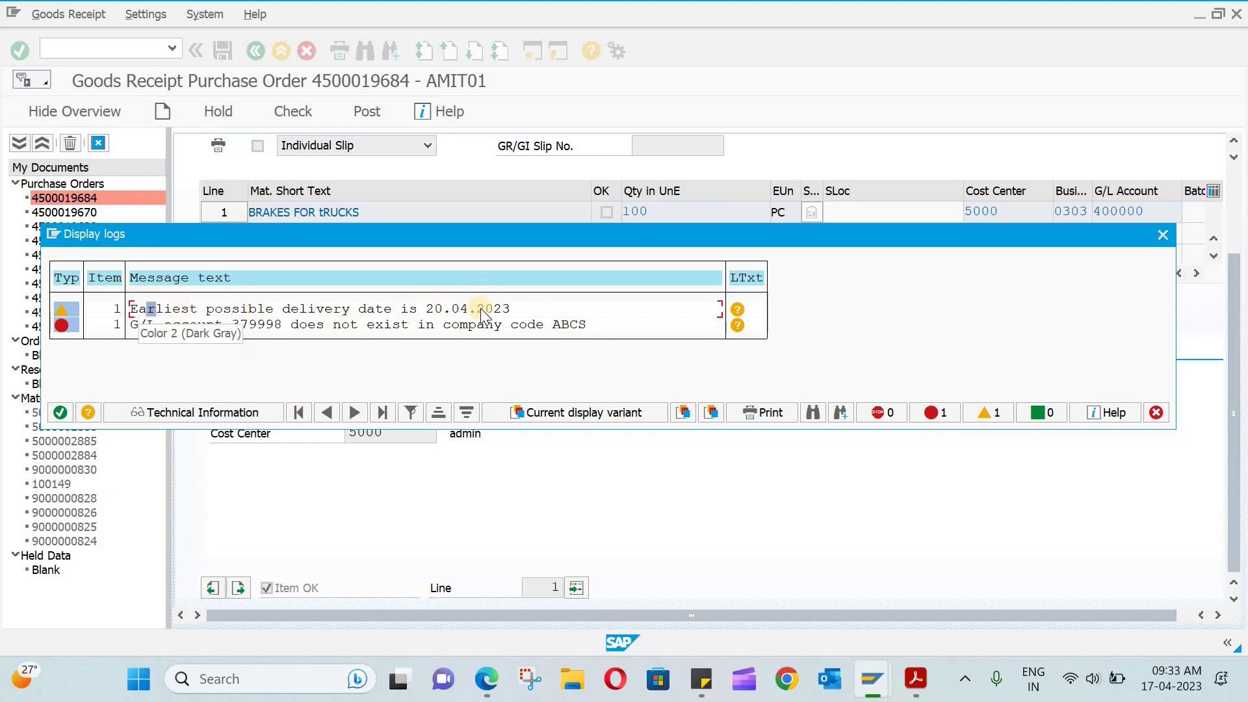
click(256, 326)
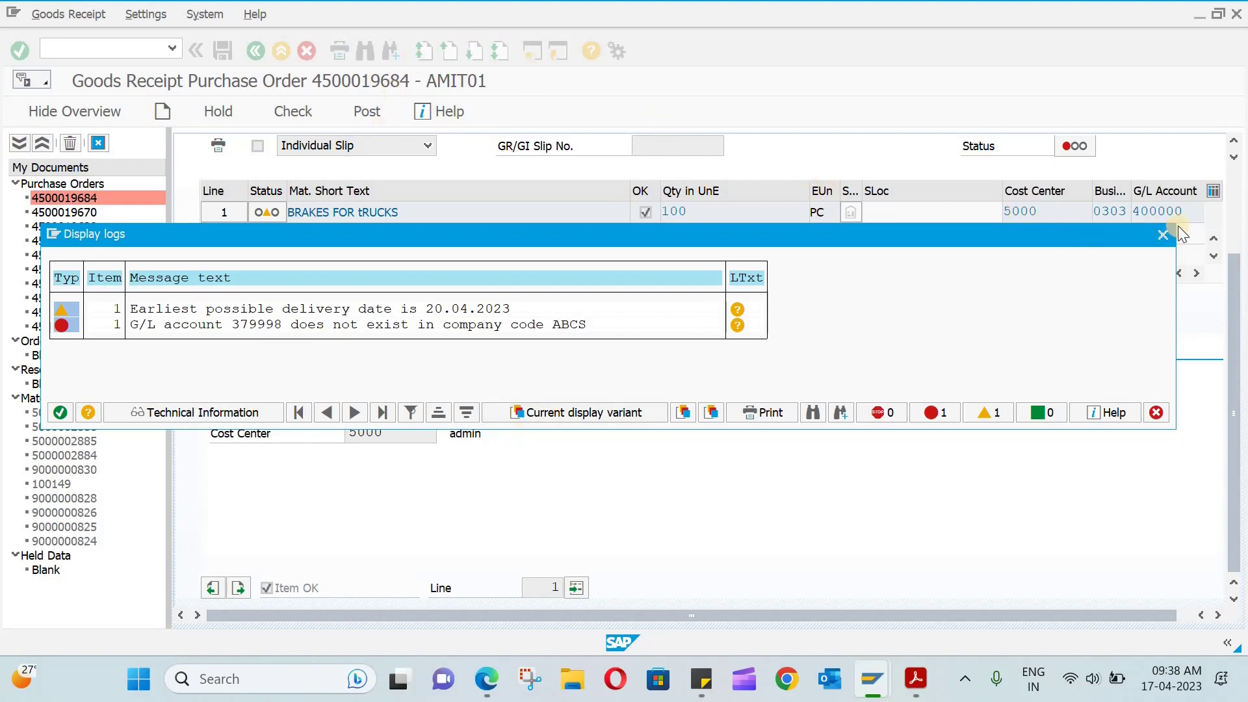
double_click(240, 326)
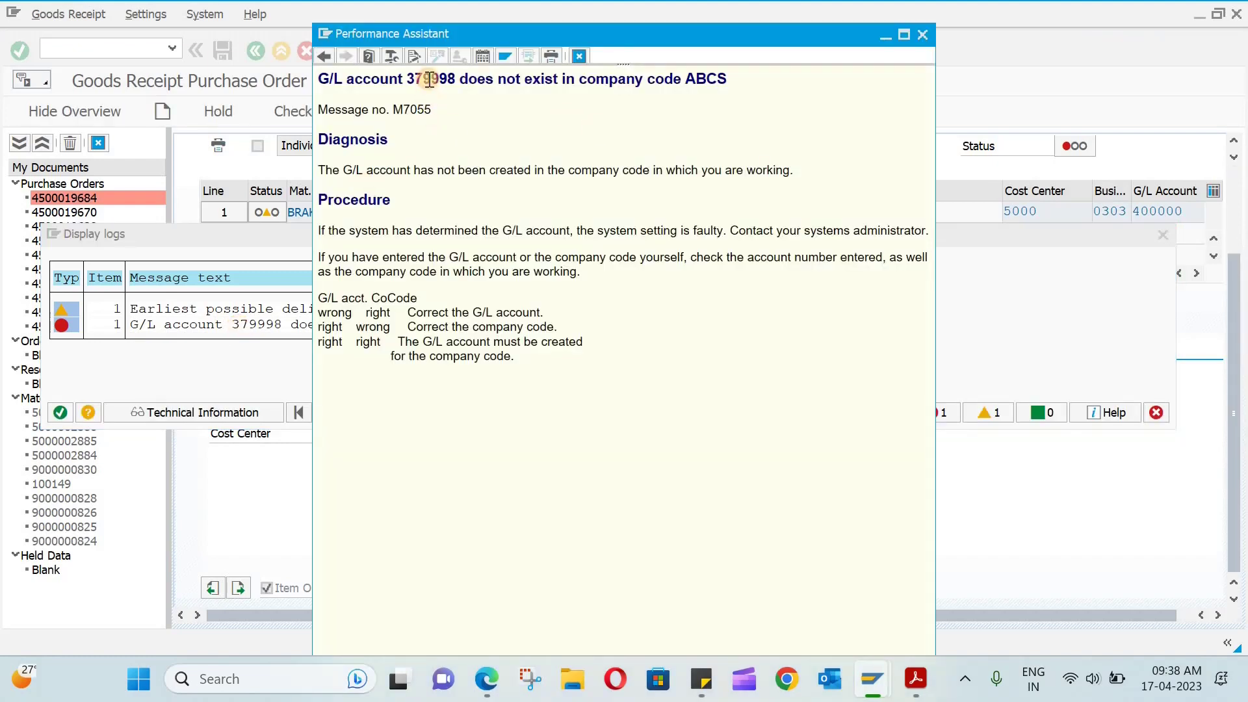
click(923, 34)
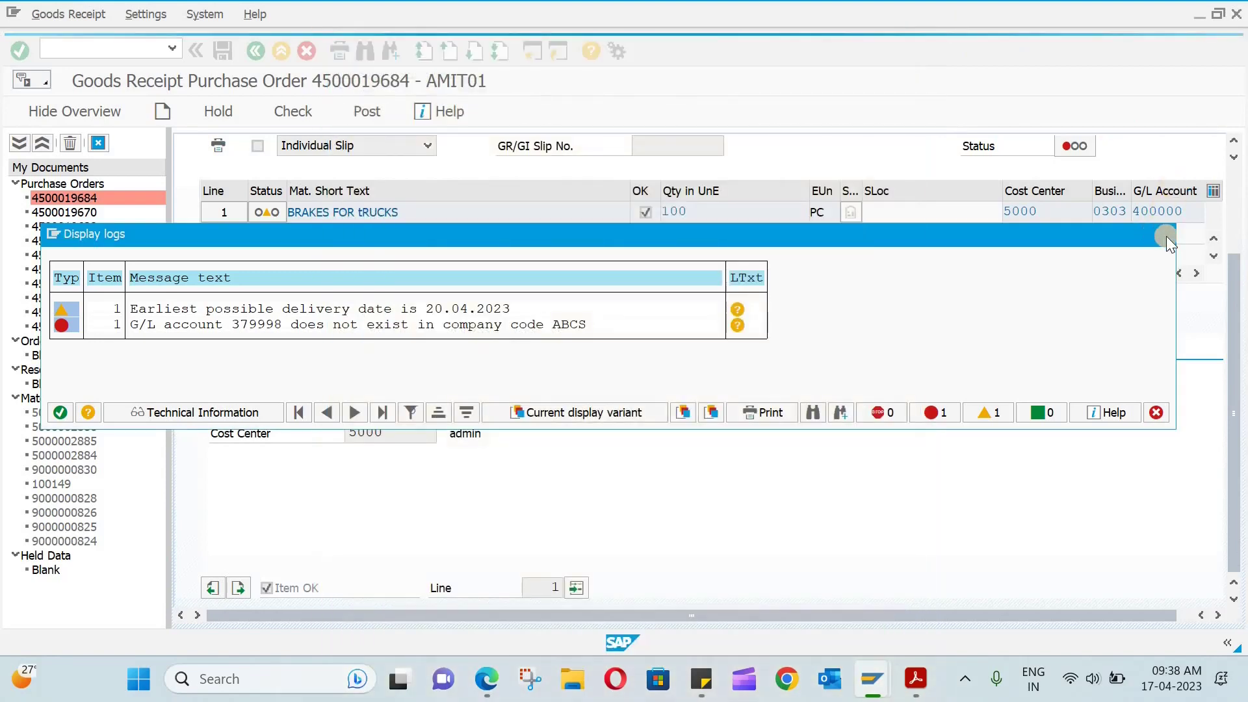
click(1166, 235)
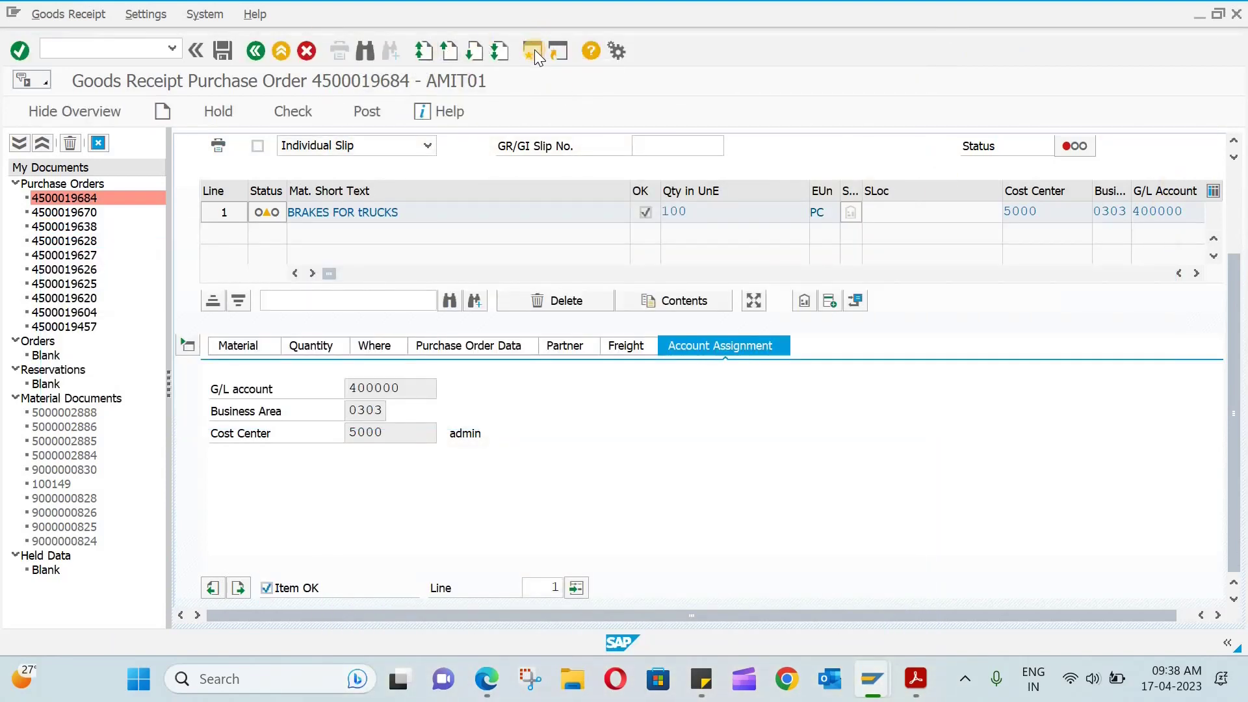
Step: Open a new maximized session and start transaction FS00 for central G/L account maintenance
click(533, 51)
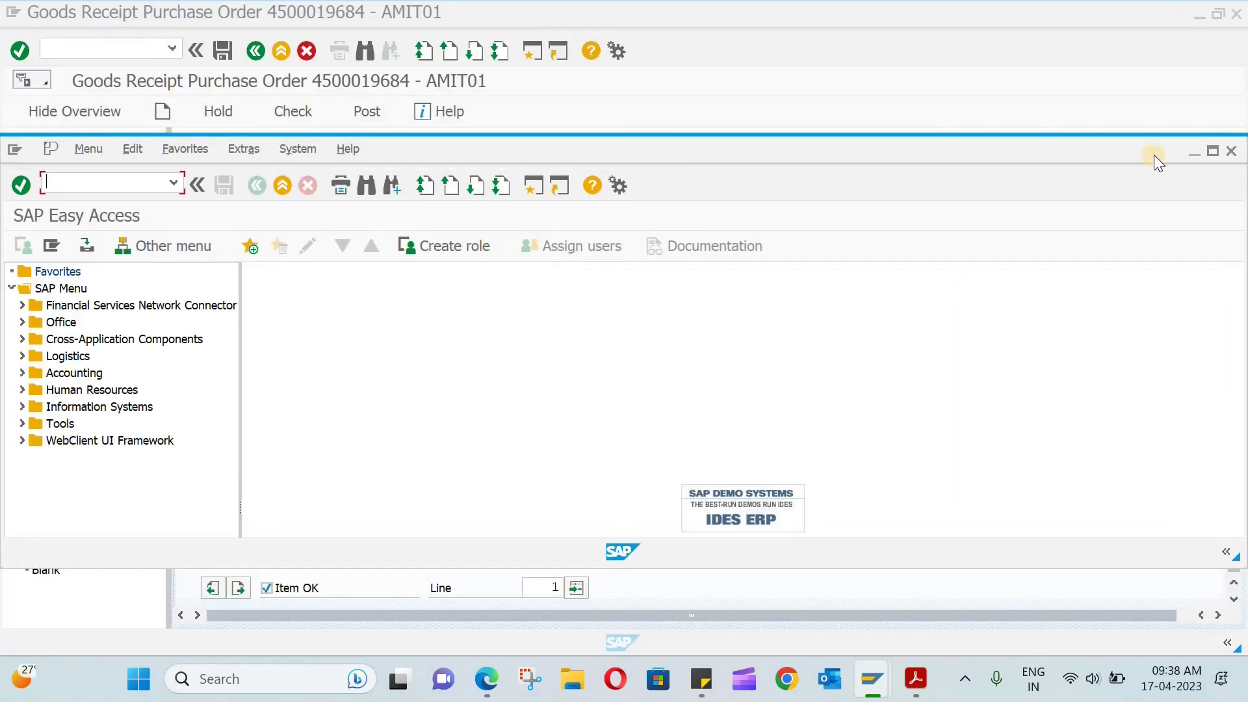
click(1211, 152)
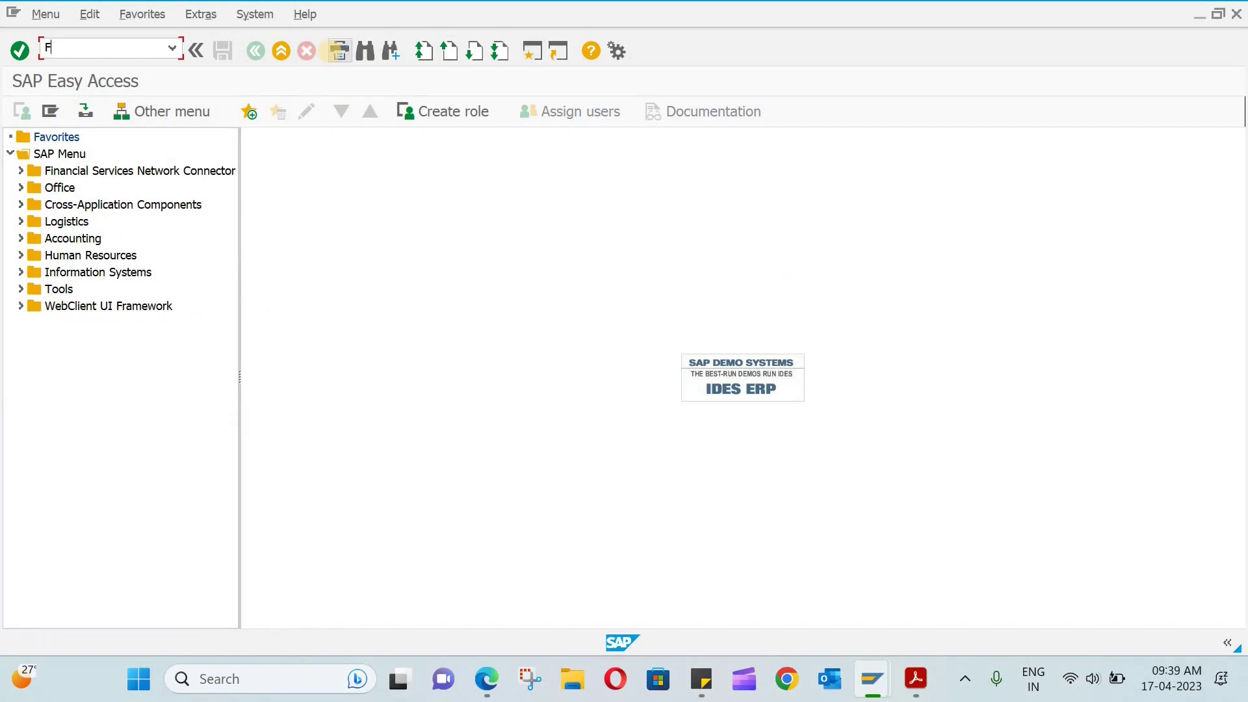
text(FS00)
key(Return)
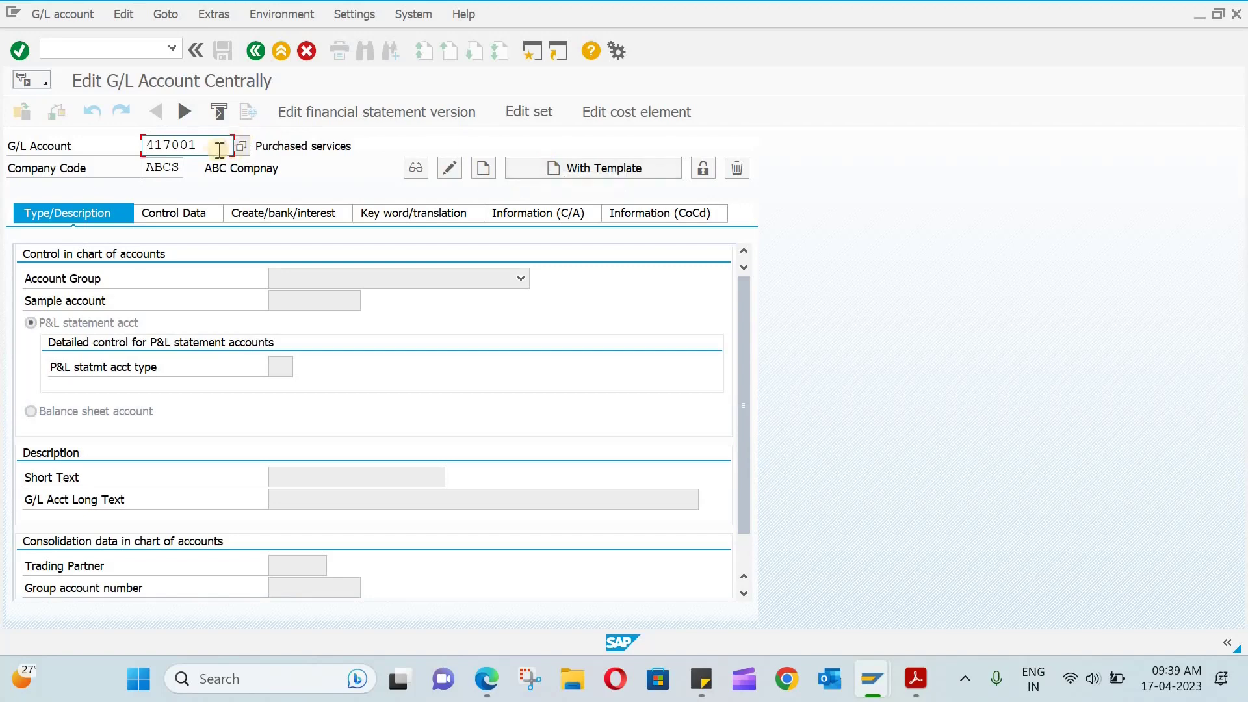
Step: Enter G/L account 379998 for company code ABCS and dismiss the information message
key(BackSpace)
key(BackSpace)
key(BackSpace)
key(BackSpace)
key(BackSpace)
key(BackSpace)
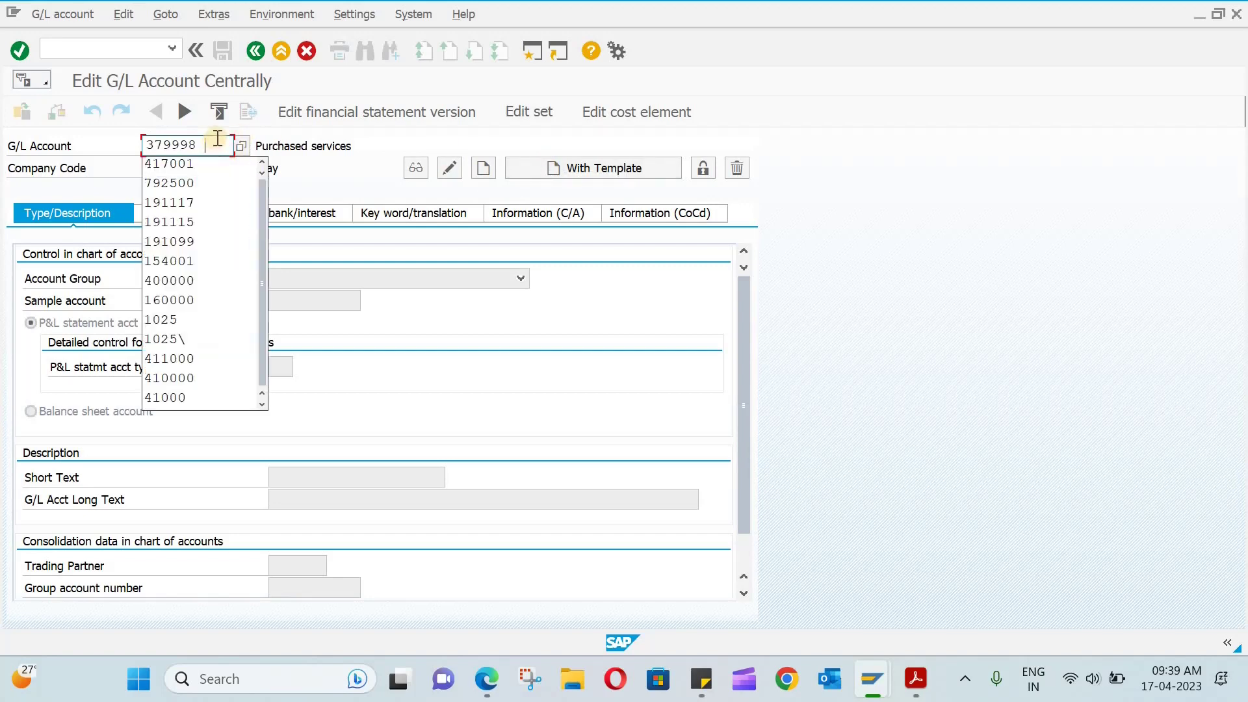
click(248, 129)
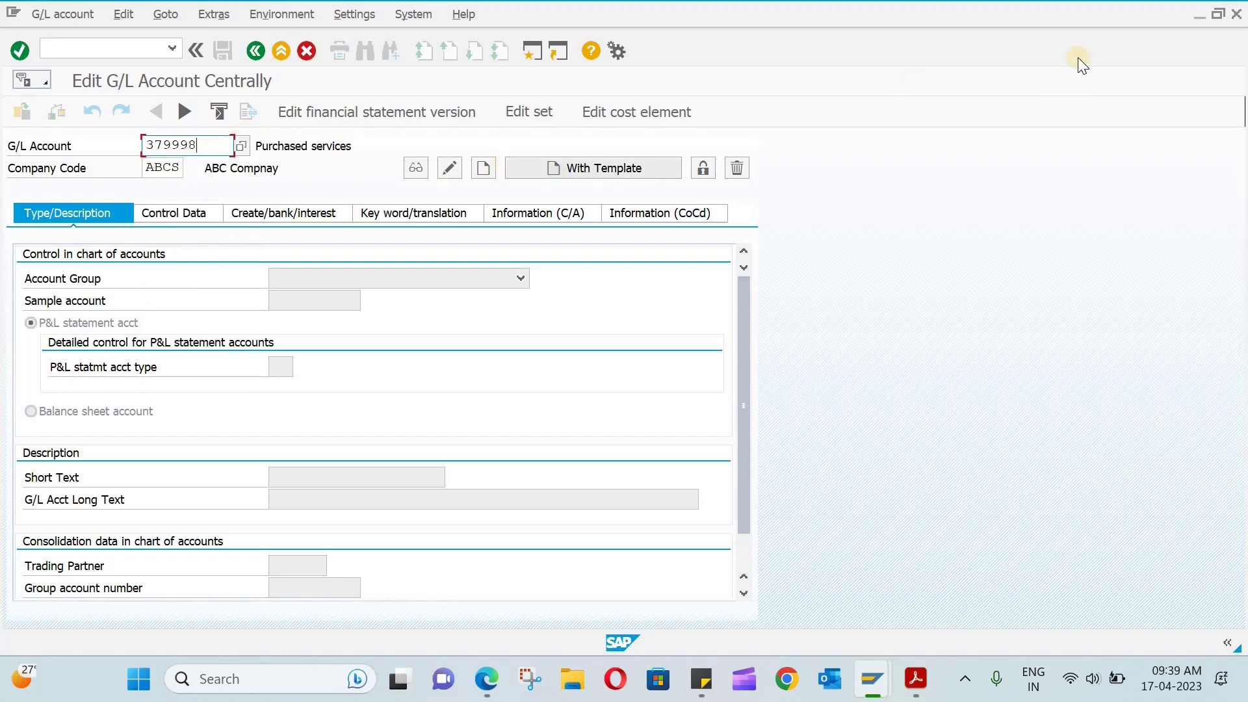
key(Return)
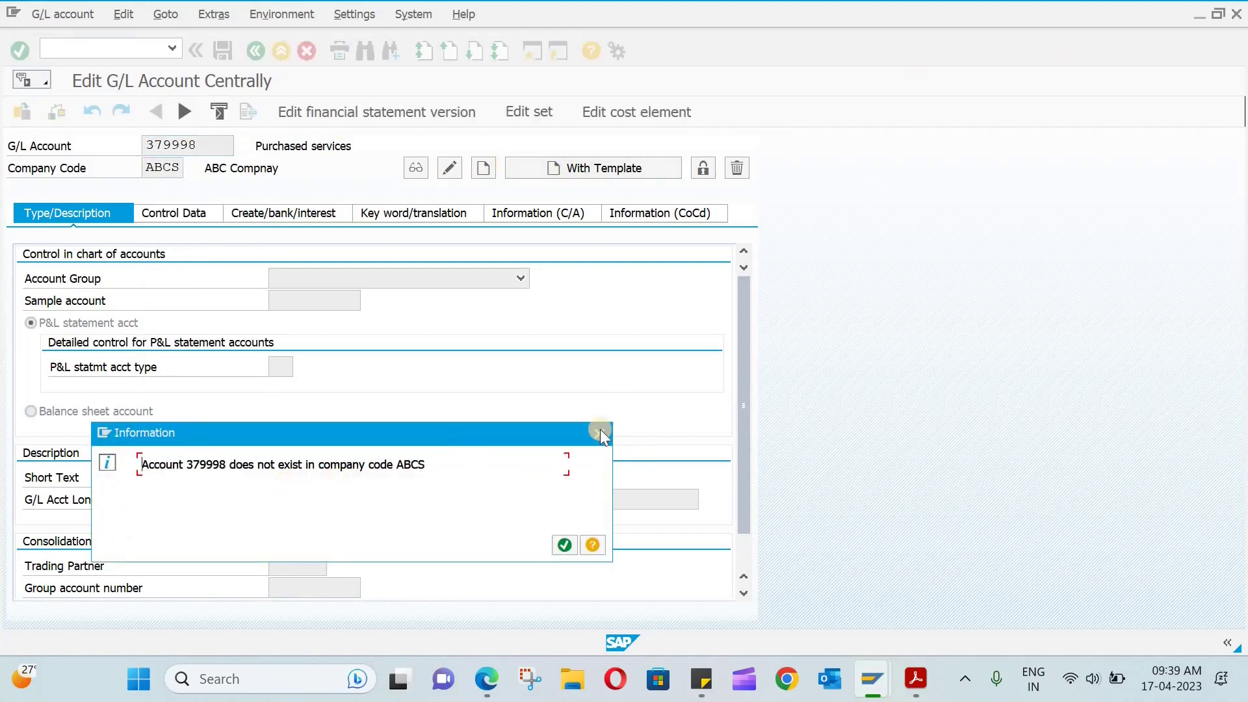
click(599, 435)
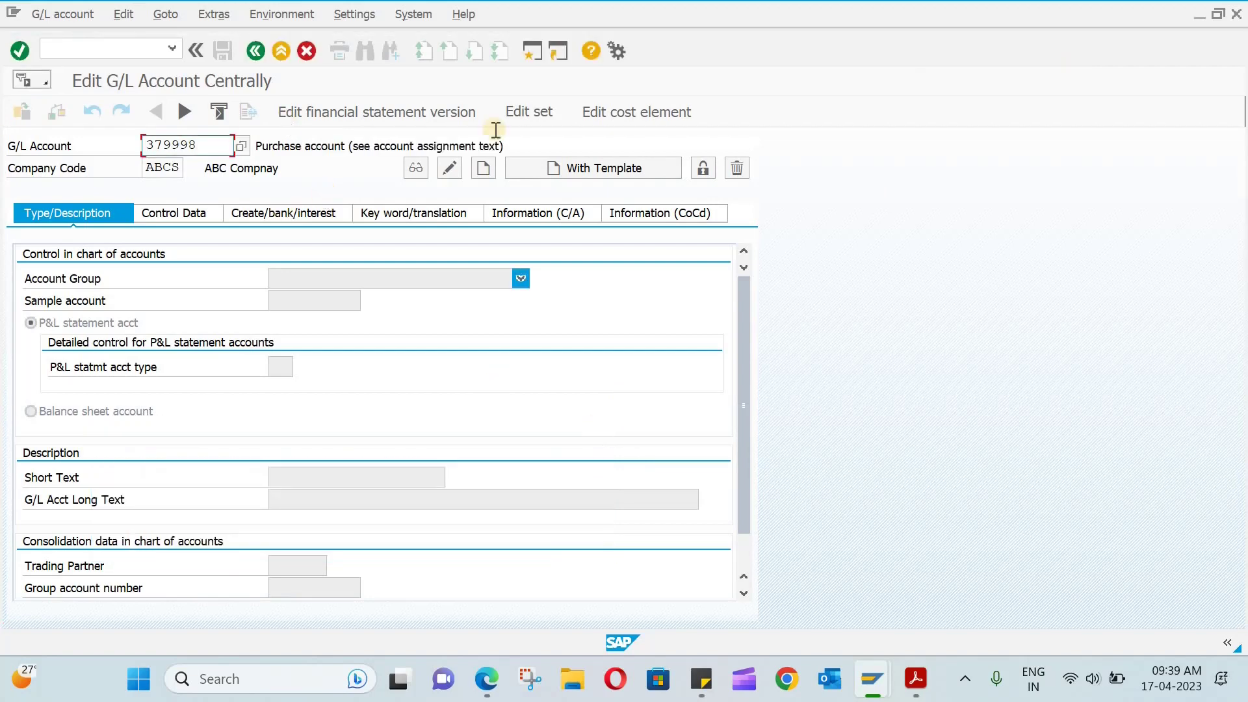
Step: Create the G/L account with a template, using account 379998 in company code 1000 as reference
click(583, 174)
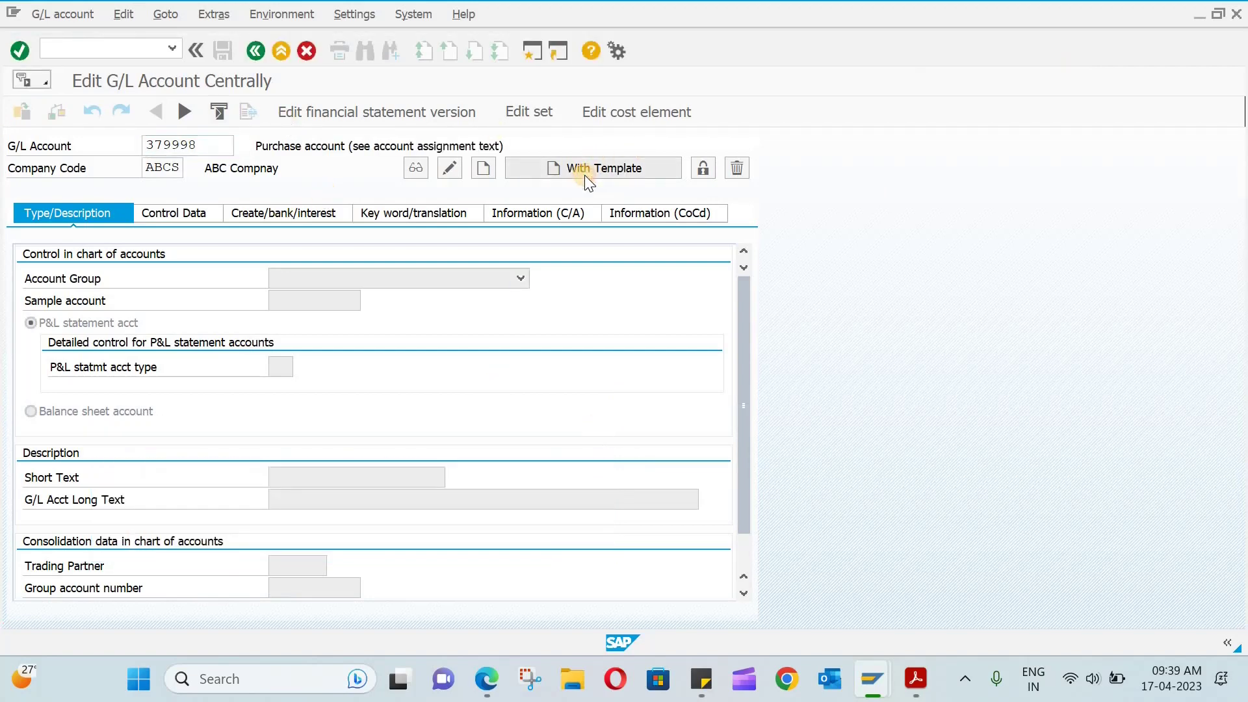
click(589, 168)
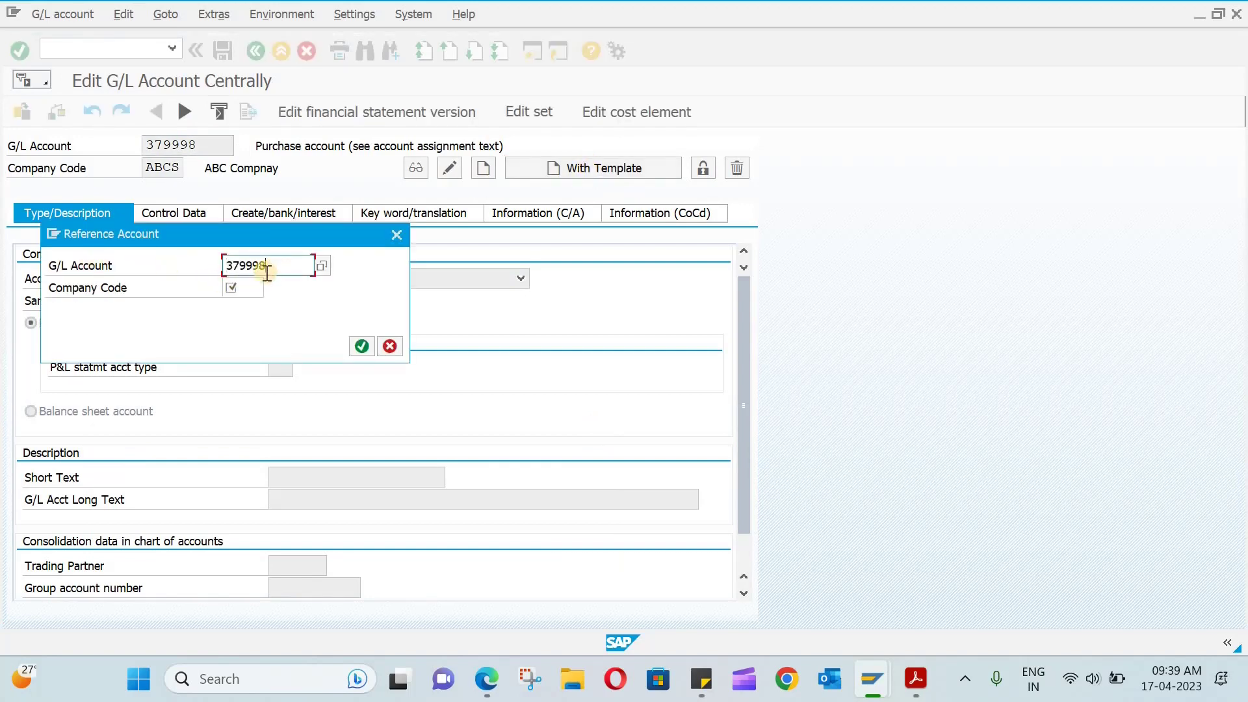
click(254, 286)
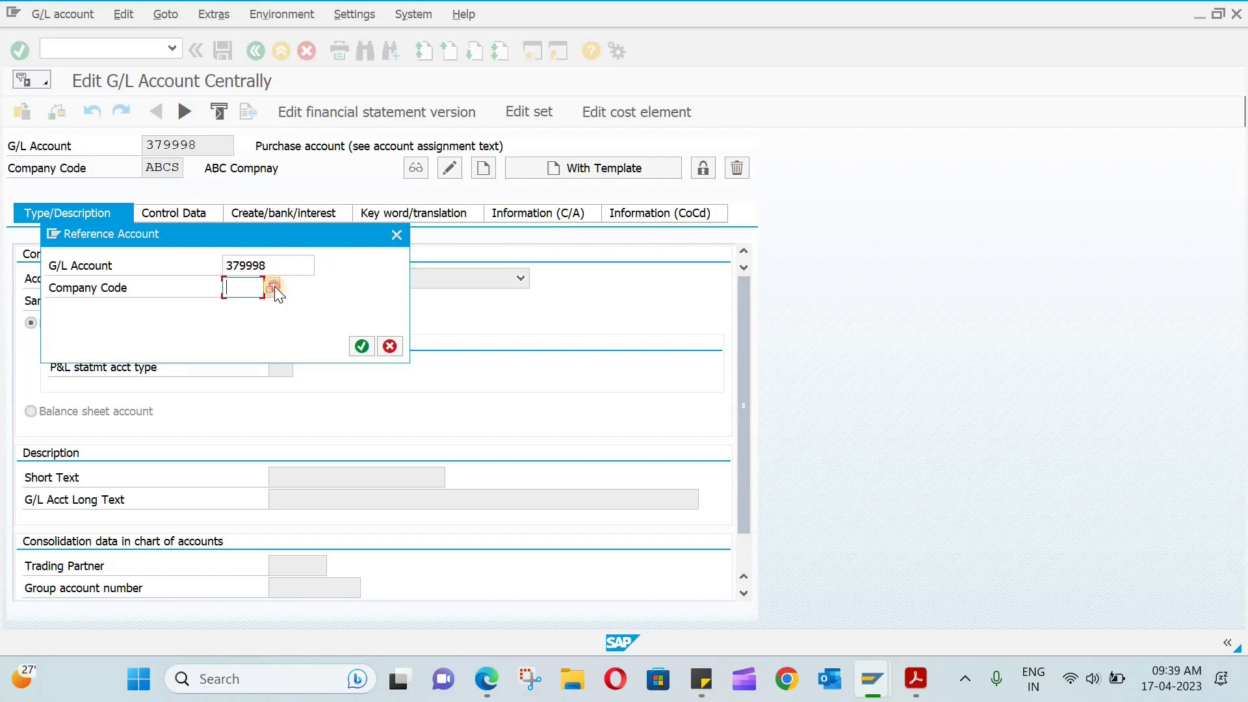
click(273, 286)
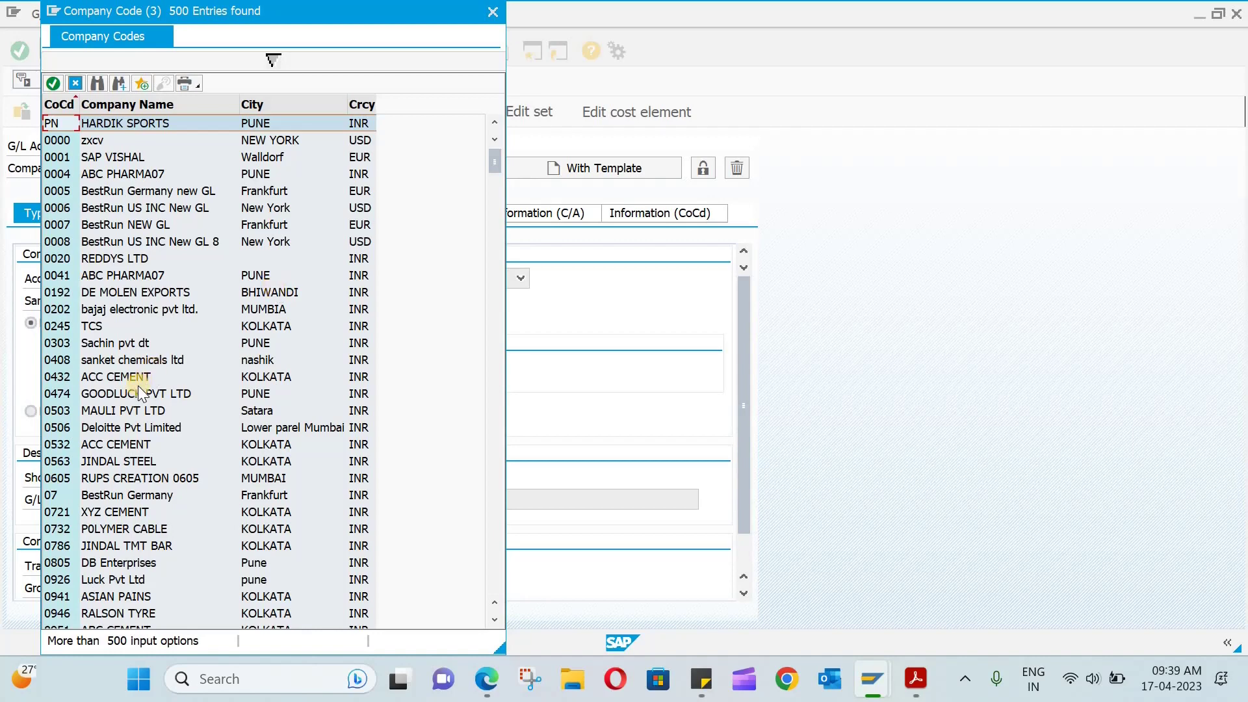
scroll(139, 392, down, 6)
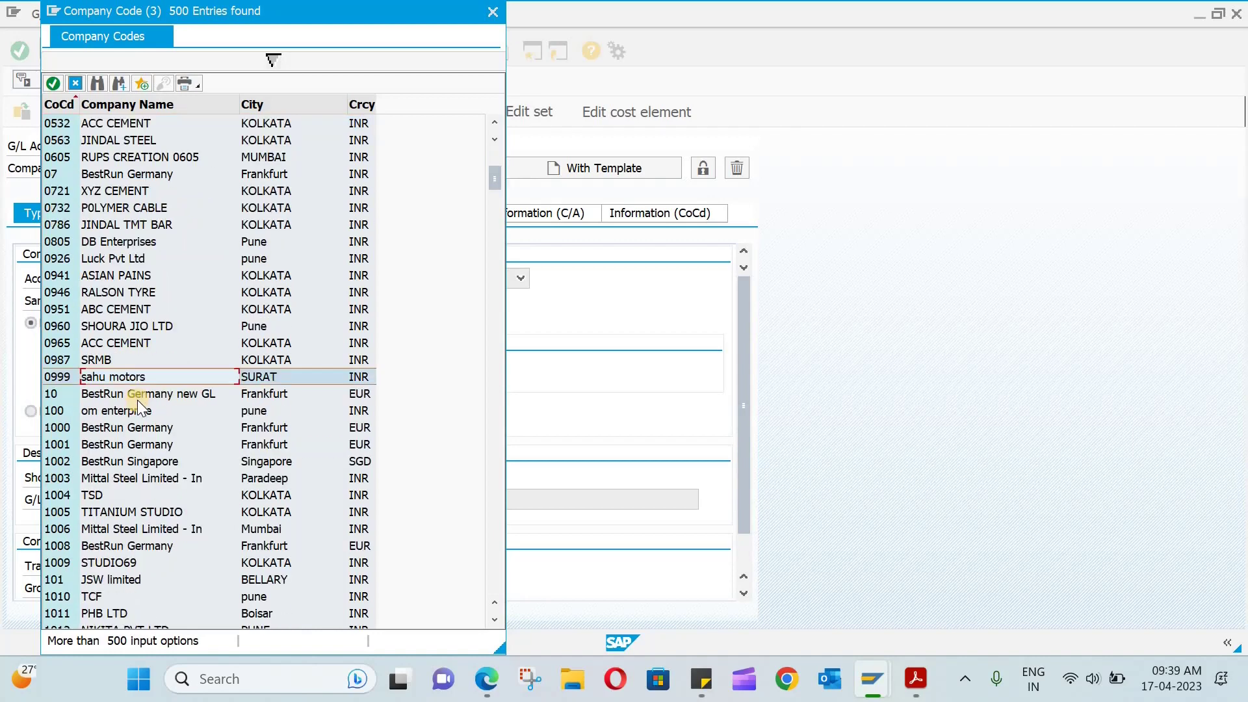
click(76, 428)
double_click(76, 428)
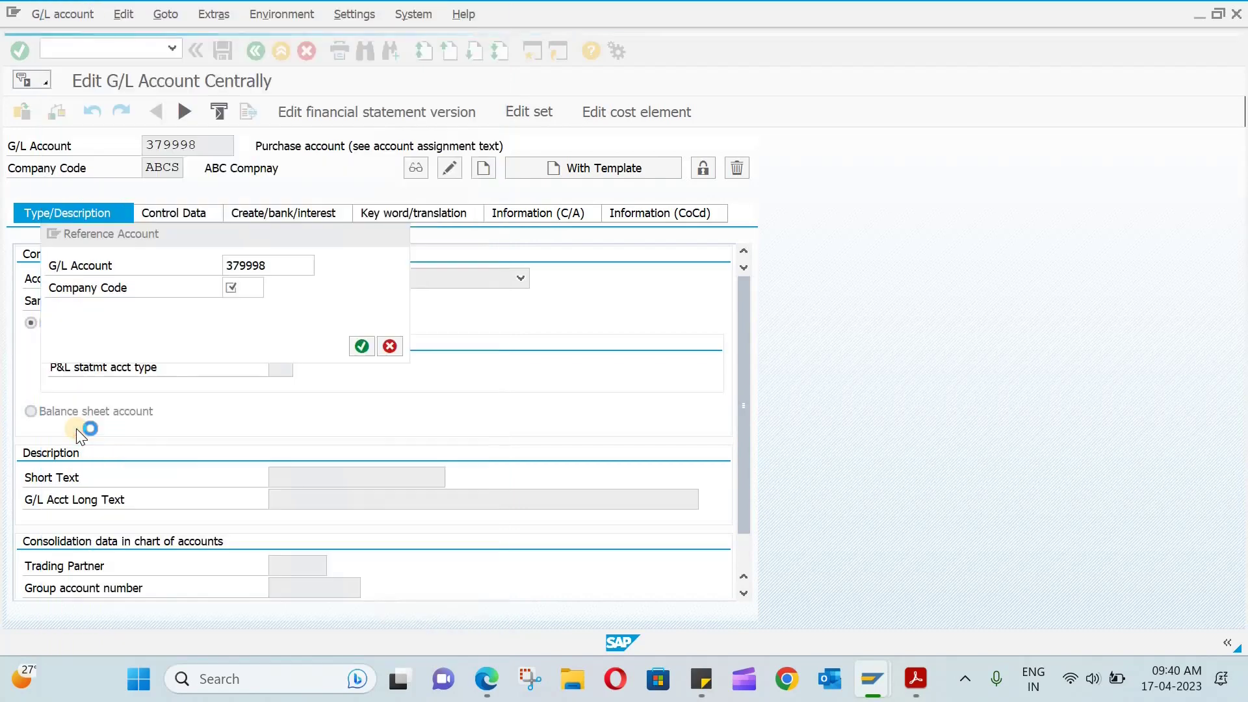
click(359, 348)
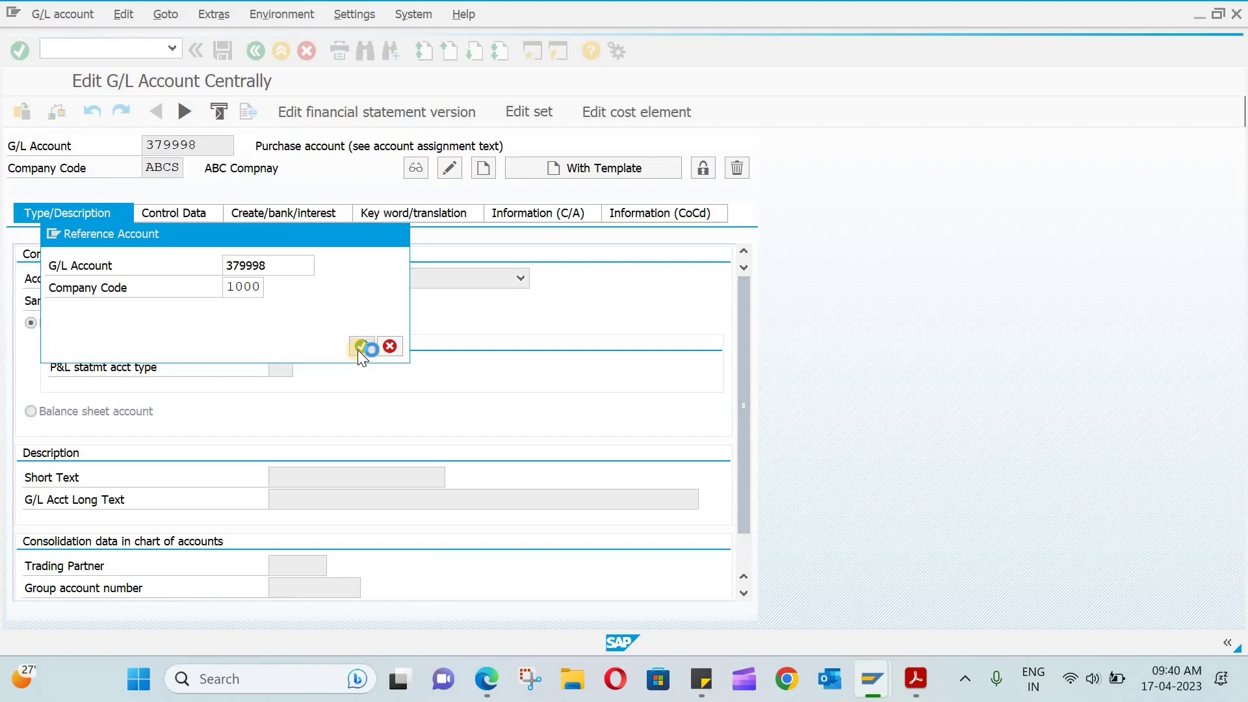
Step: Review the new G/L account's control data and document creation settings and save the account
click(194, 217)
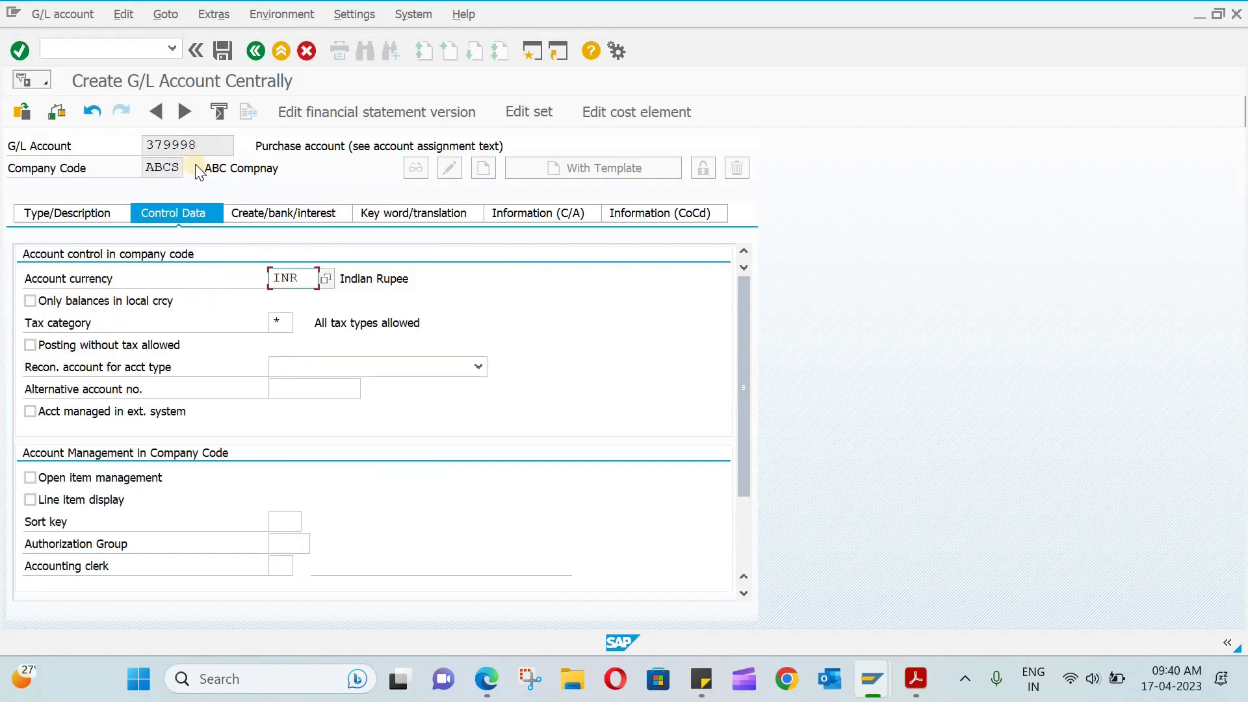
click(284, 215)
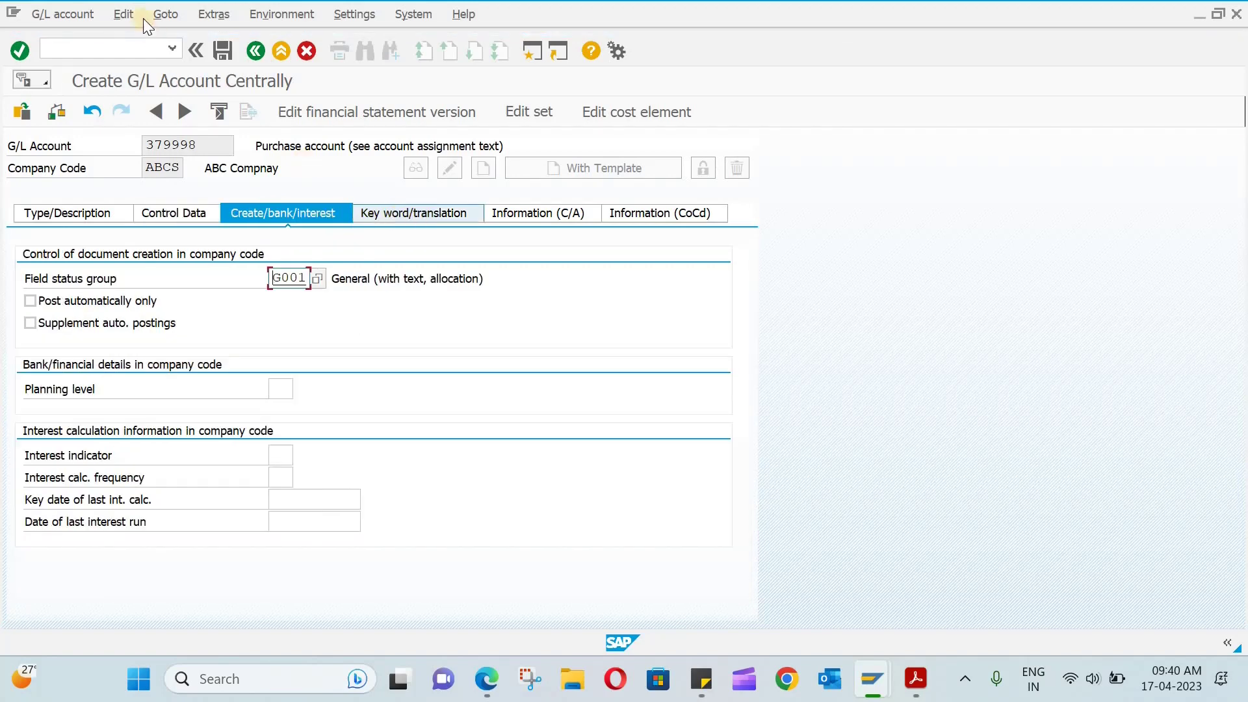
click(223, 50)
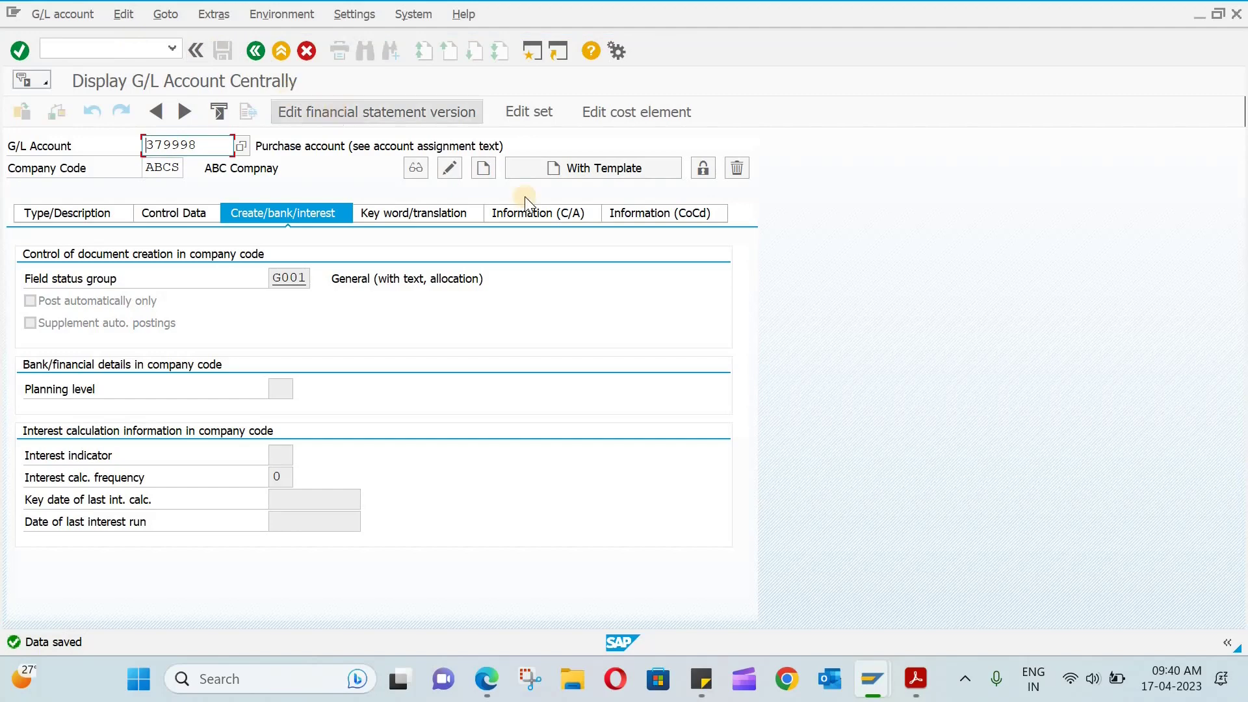
Step: Close the G/L account session, check the purchase order's goods receipt, and post it
click(1237, 14)
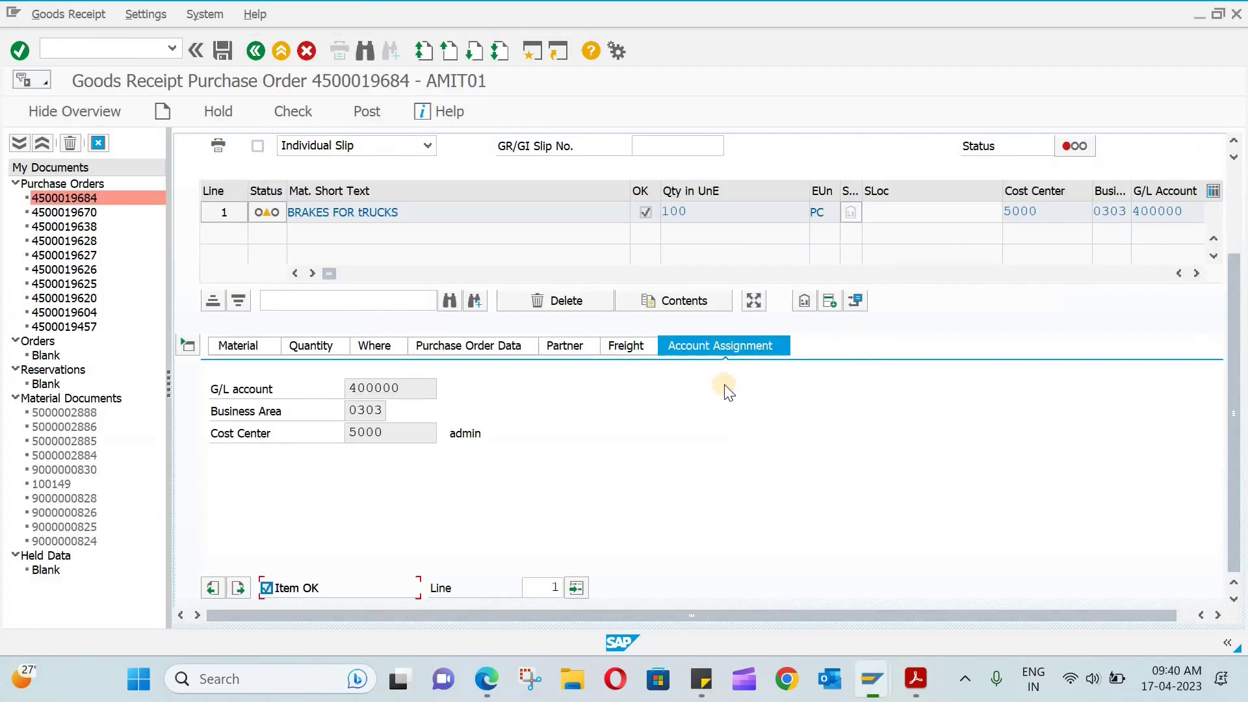
click(283, 119)
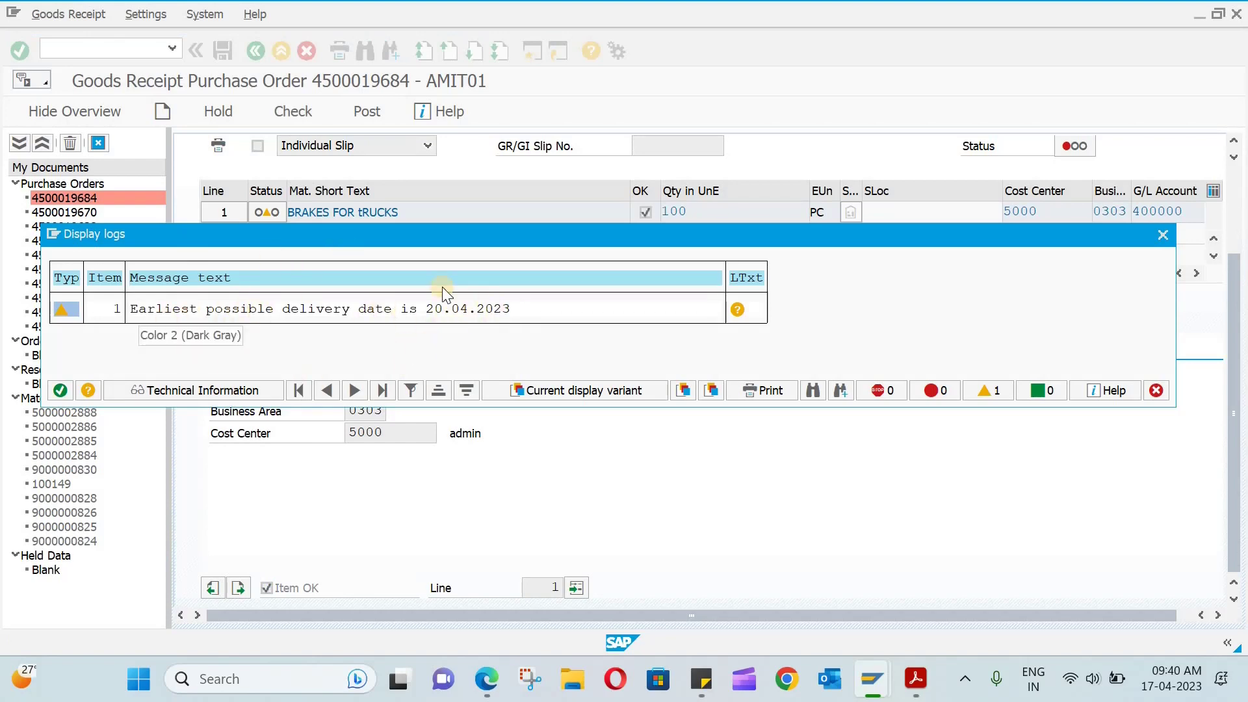
click(1161, 232)
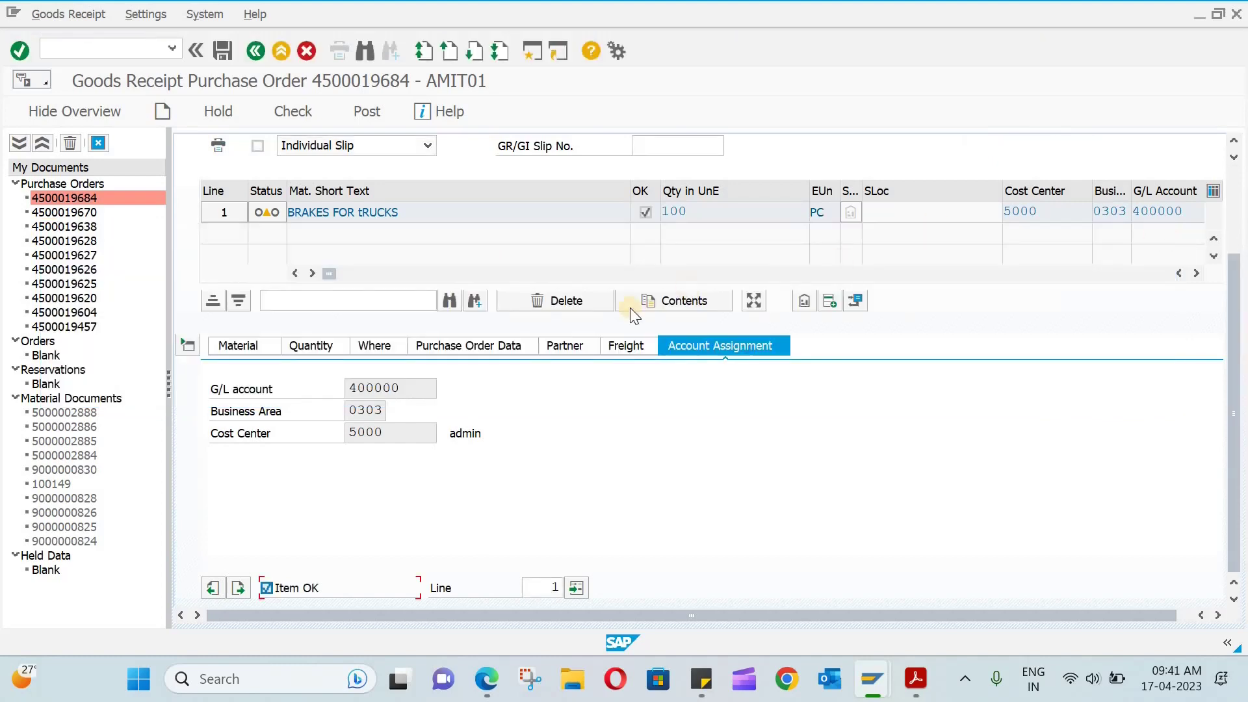
click(372, 109)
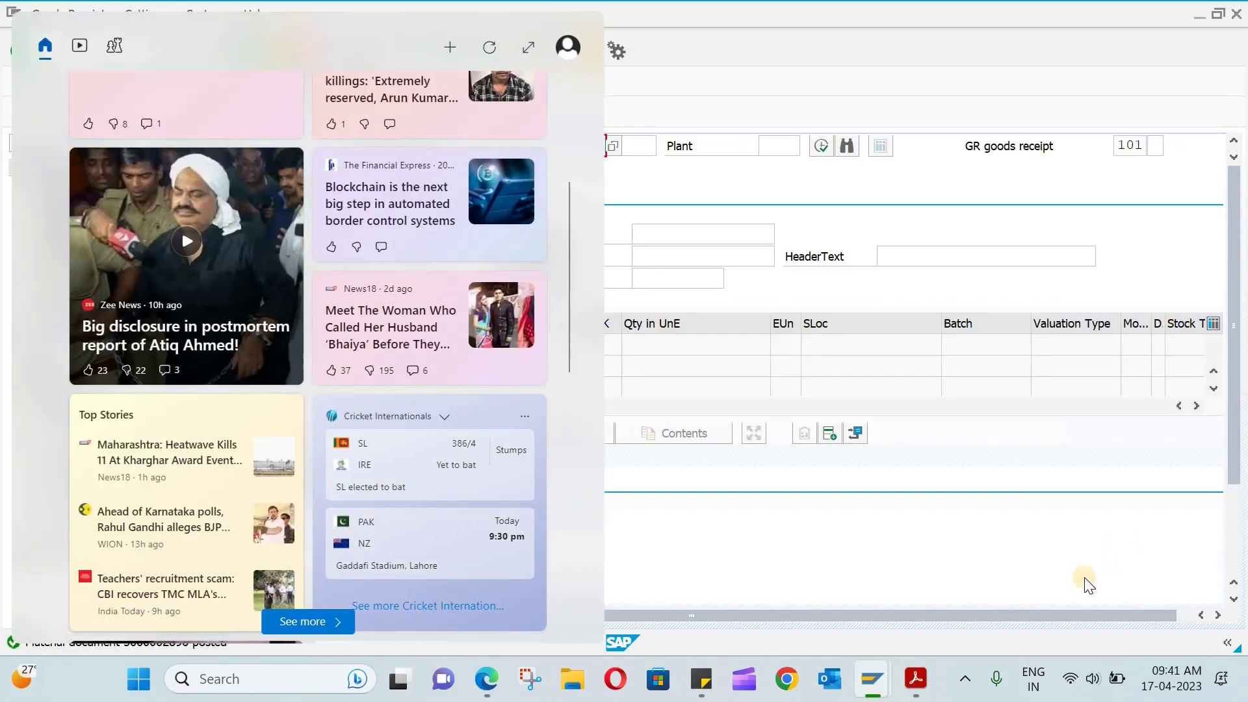
click(670, 527)
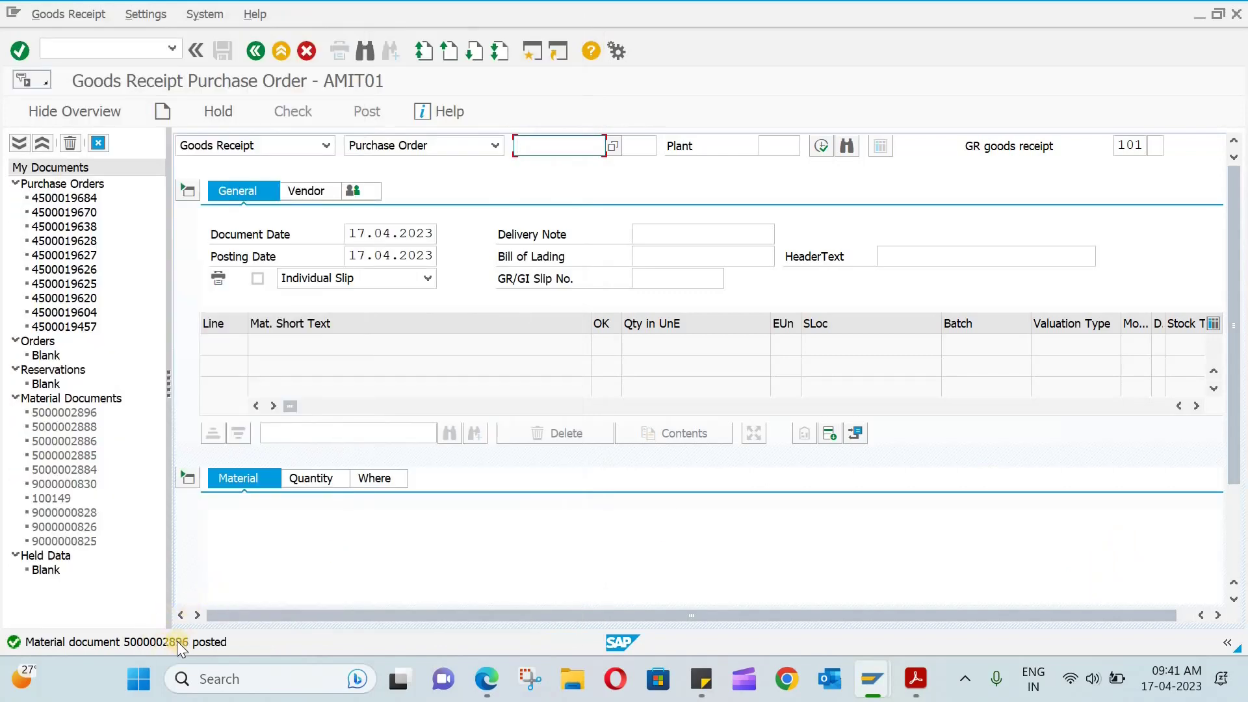
Step: Display the posted material document and open its accounting document from the document information
click(299, 150)
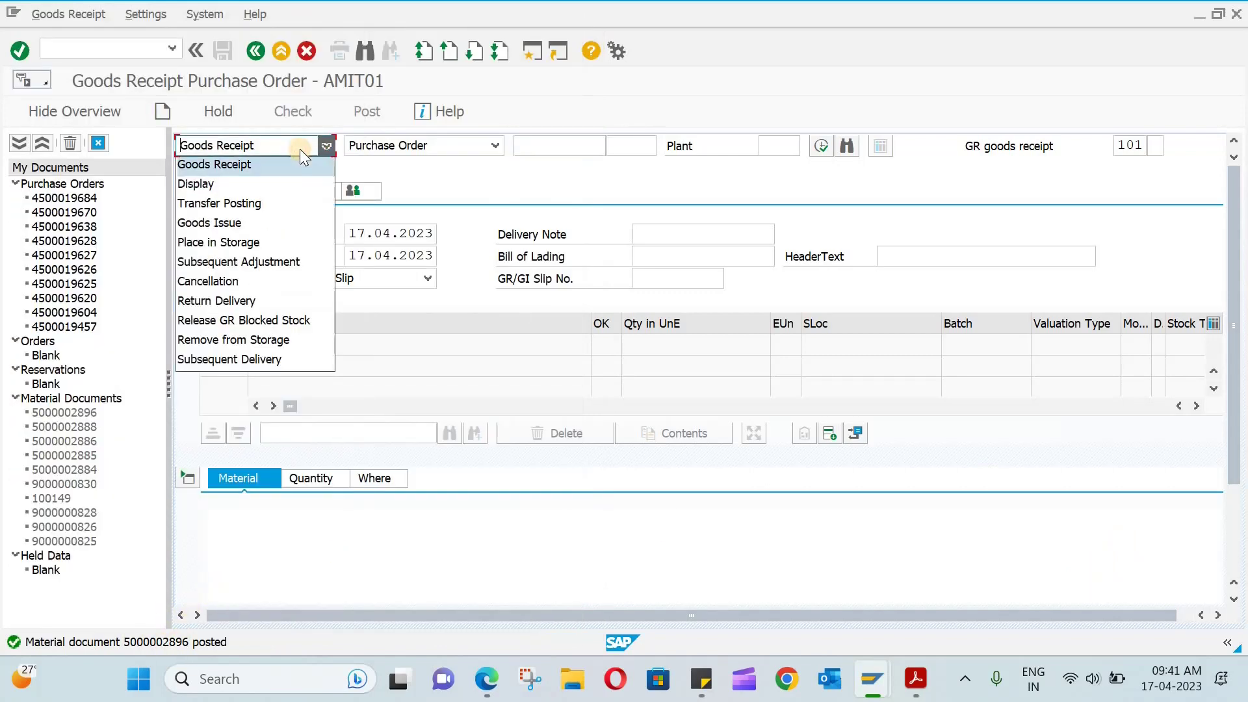
click(273, 193)
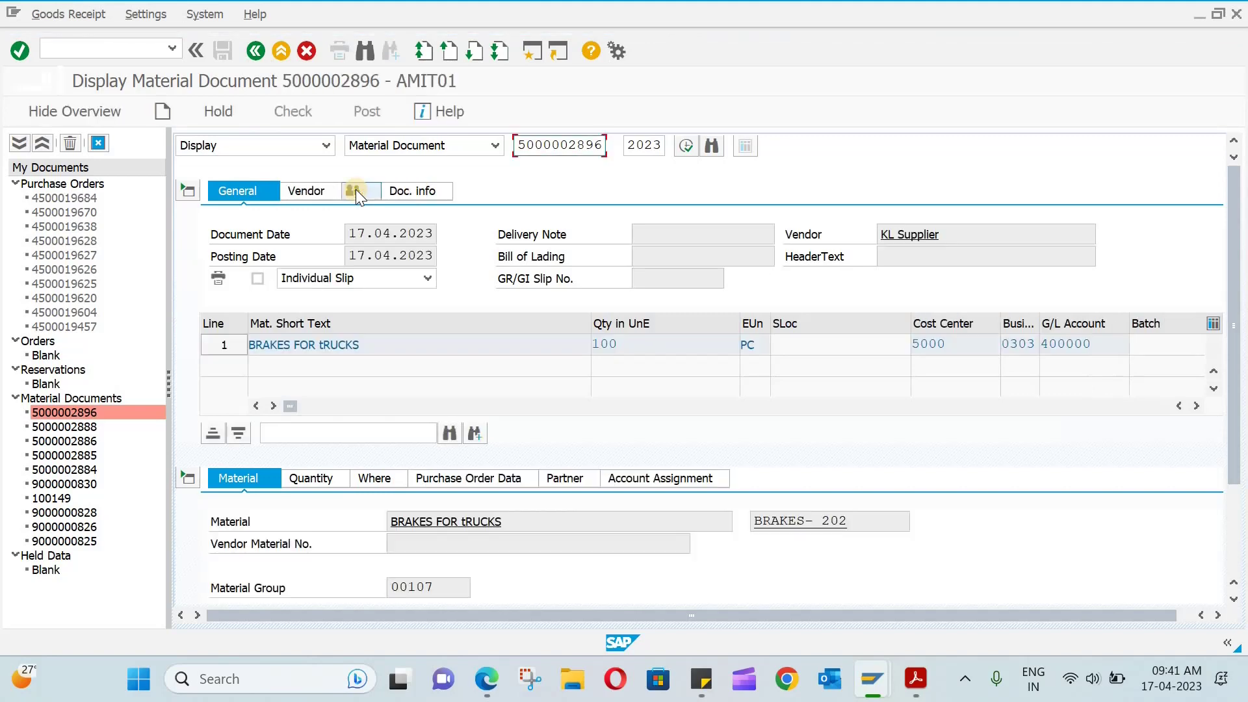
click(434, 190)
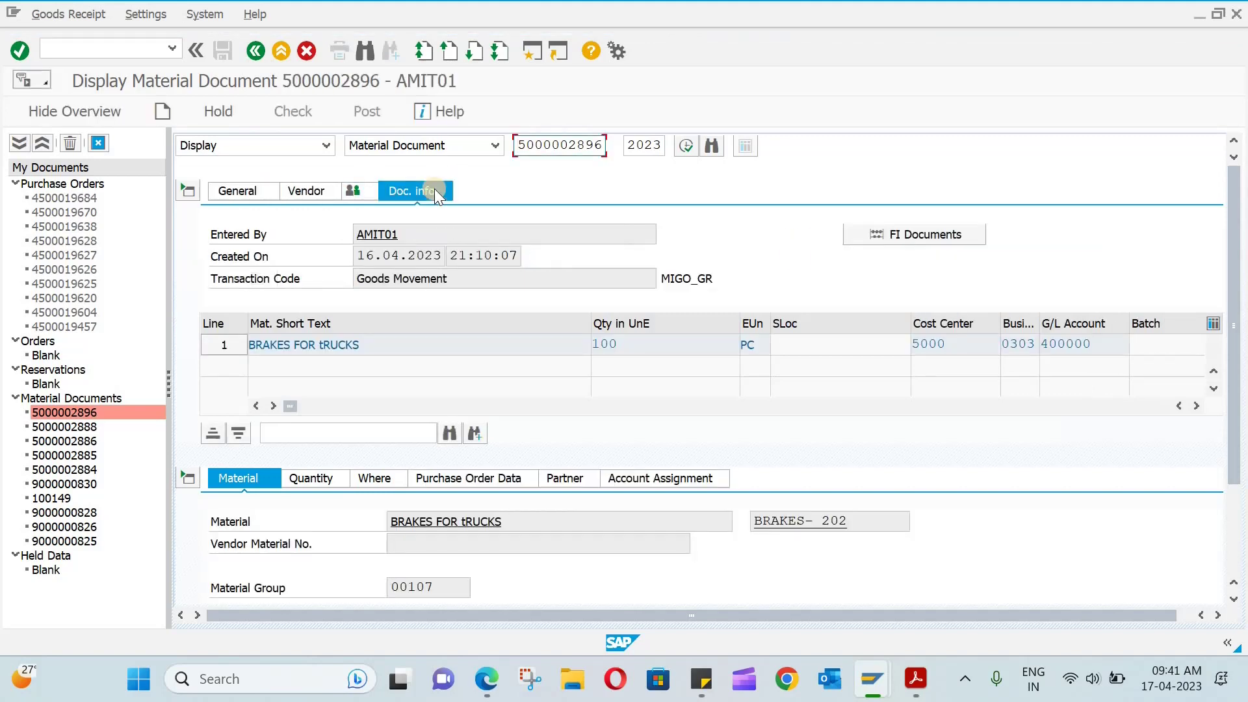
click(899, 236)
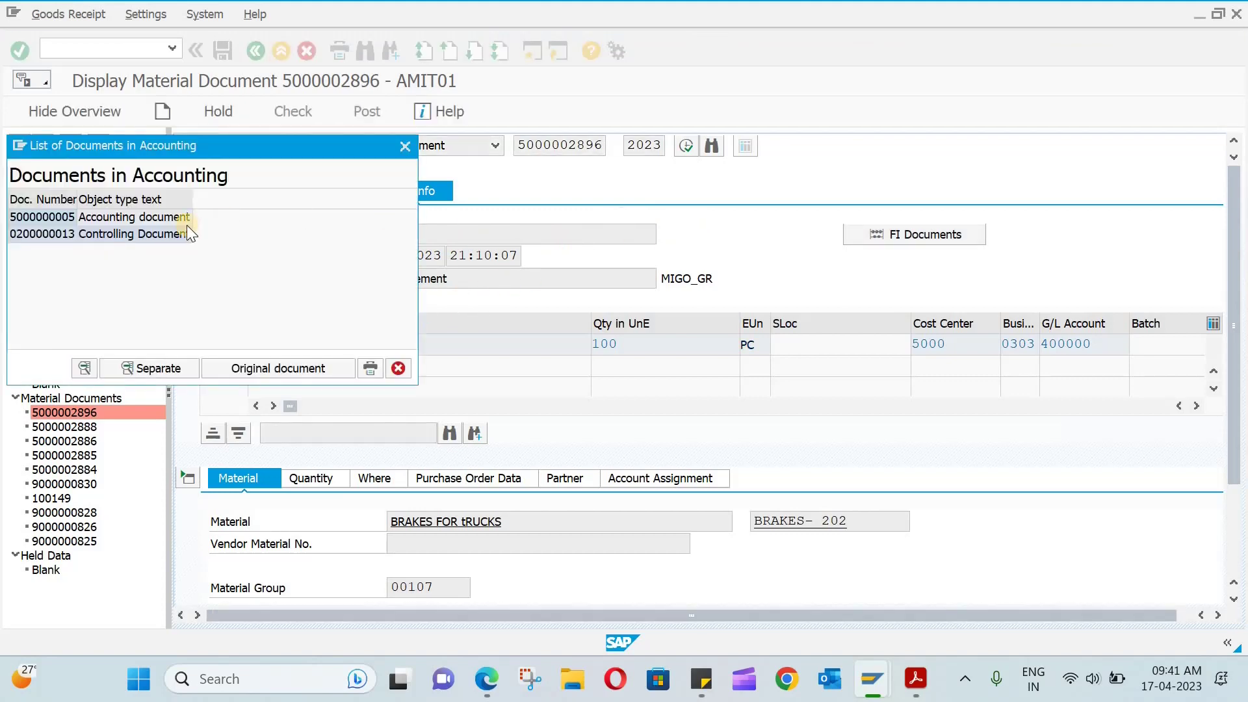
double_click(184, 221)
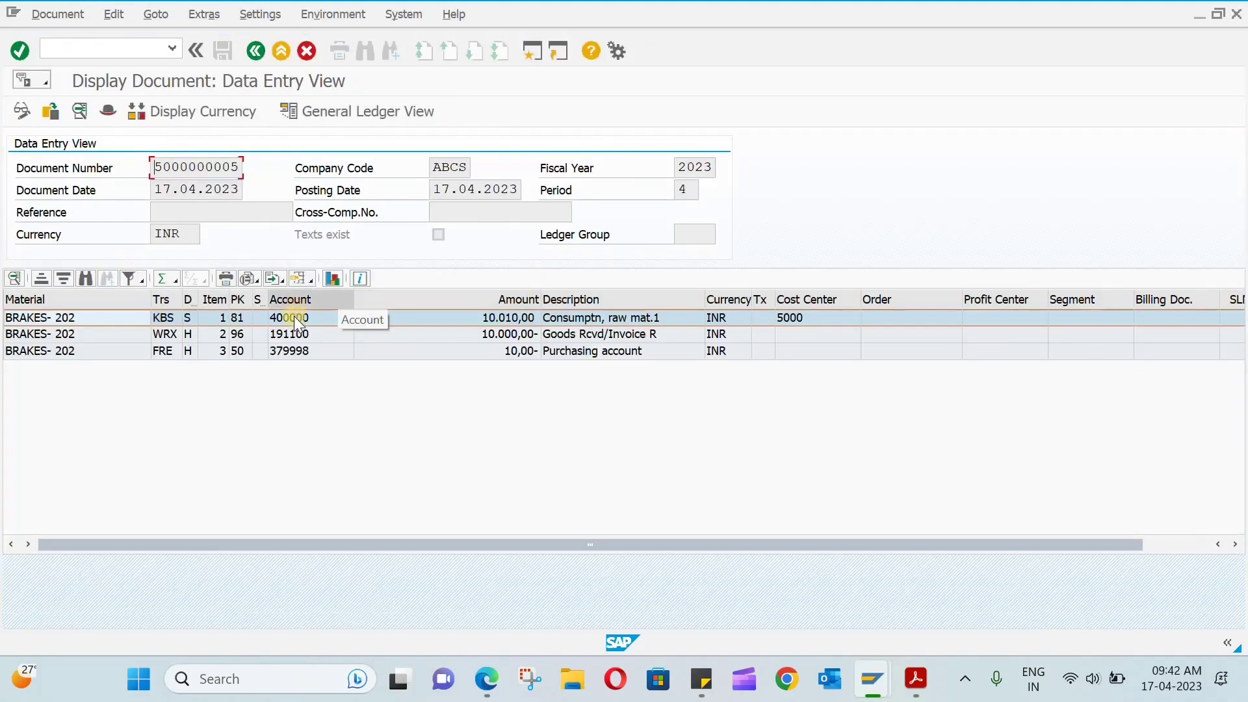
Step: Examine the accounting document's line items for accounts 400000, 191100 and 379998
click(294, 352)
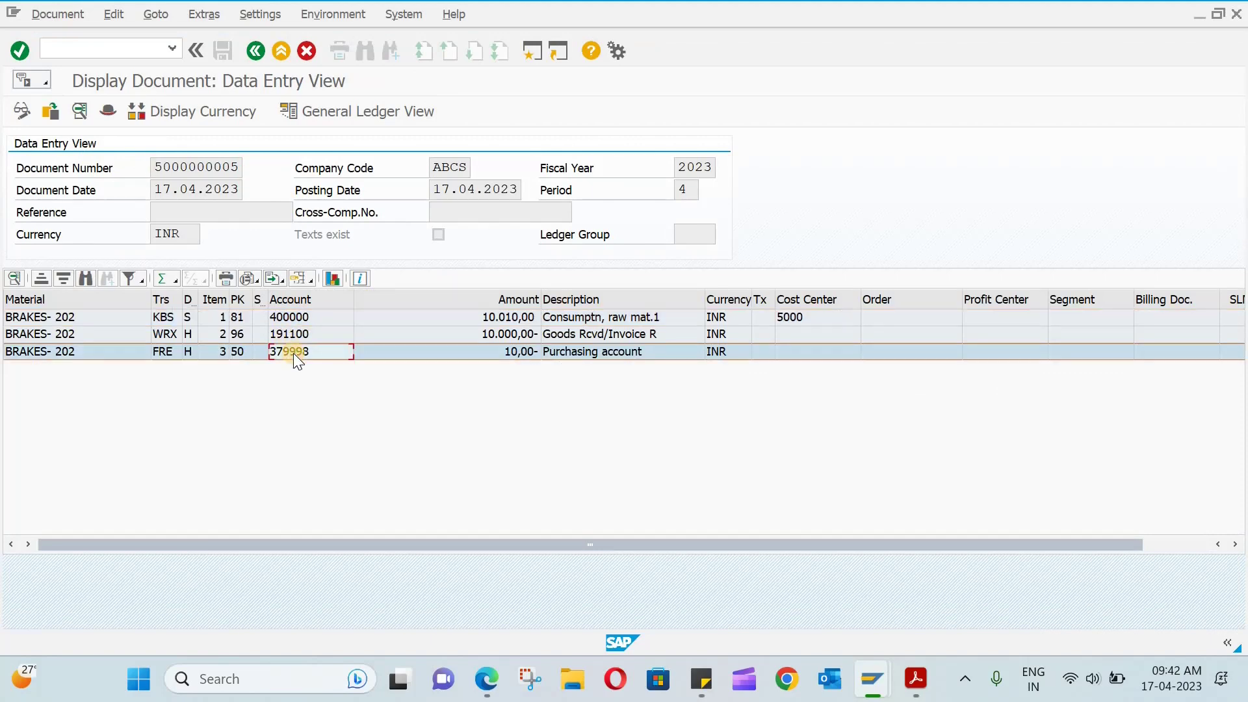
click(305, 318)
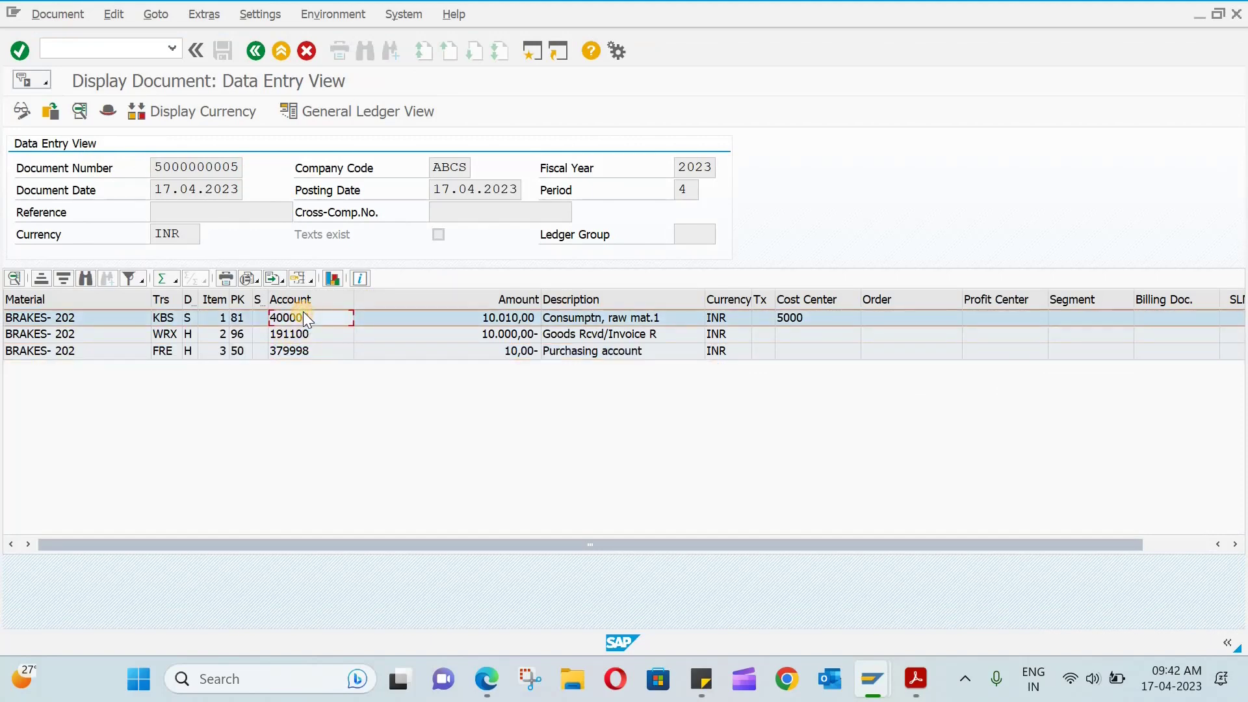
click(317, 335)
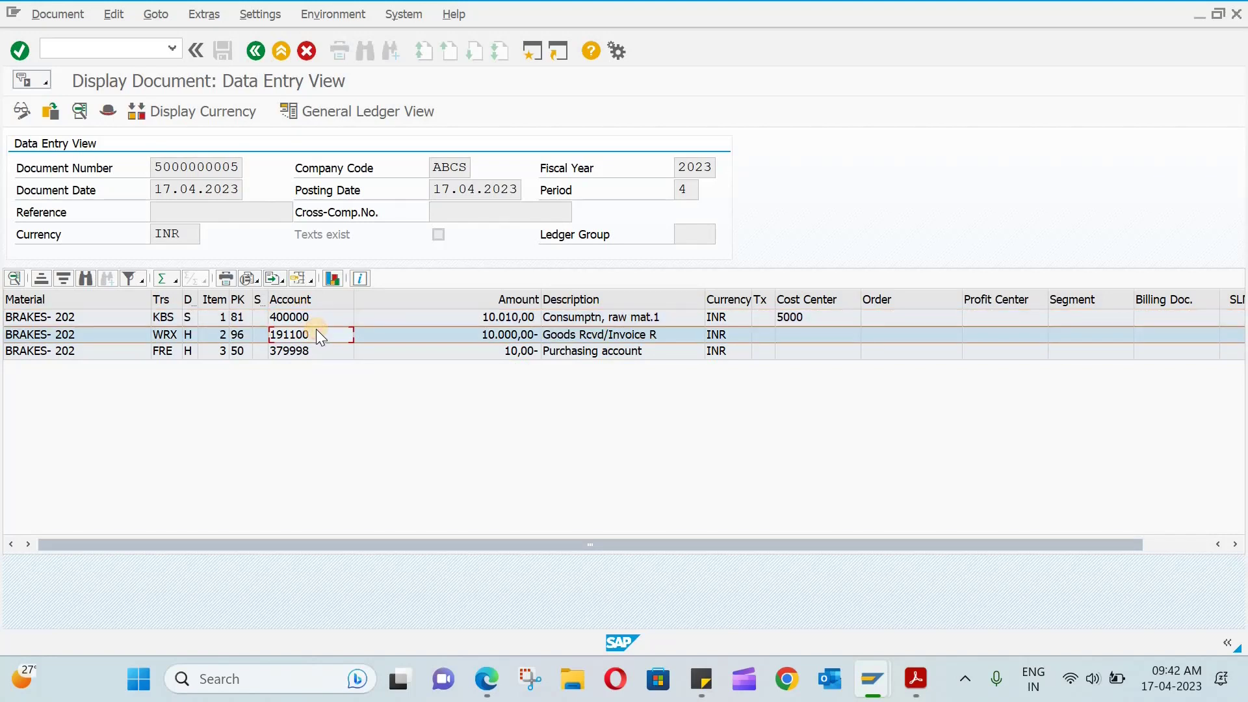
click(345, 352)
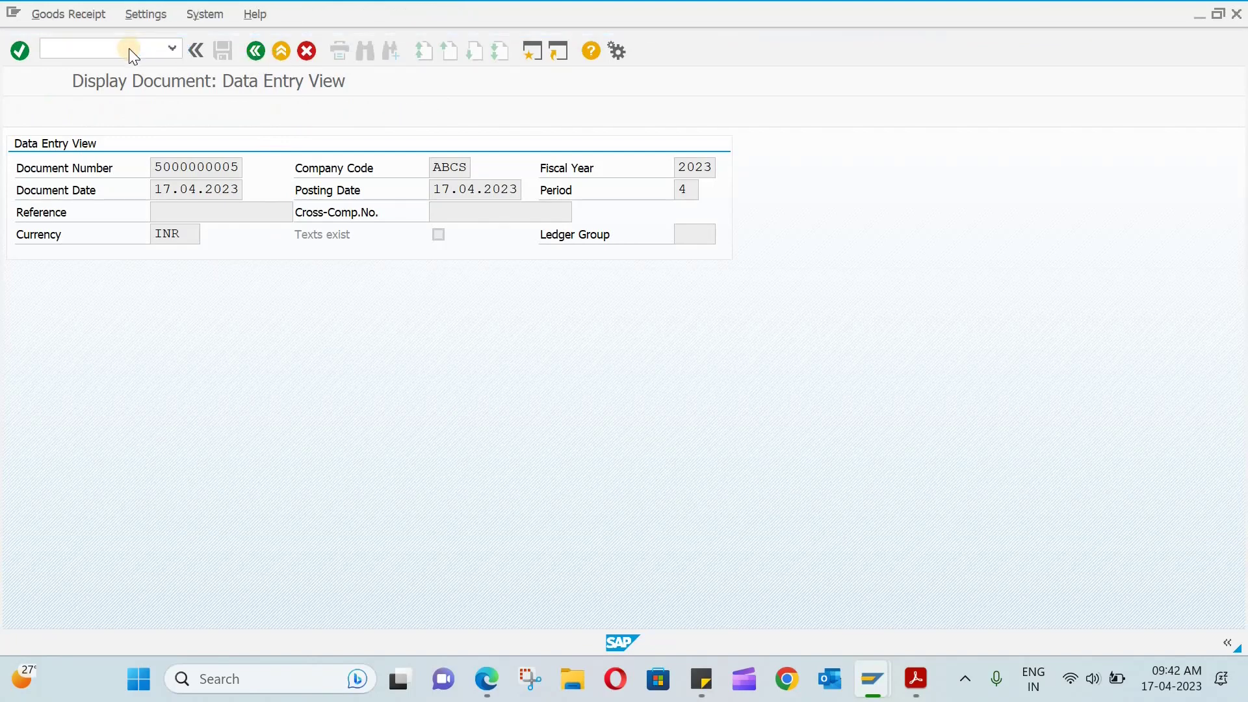
Step: Leave the accounting document and material document, start an incoming invoice, and set its invoice date to 17.04.2023
click(403, 146)
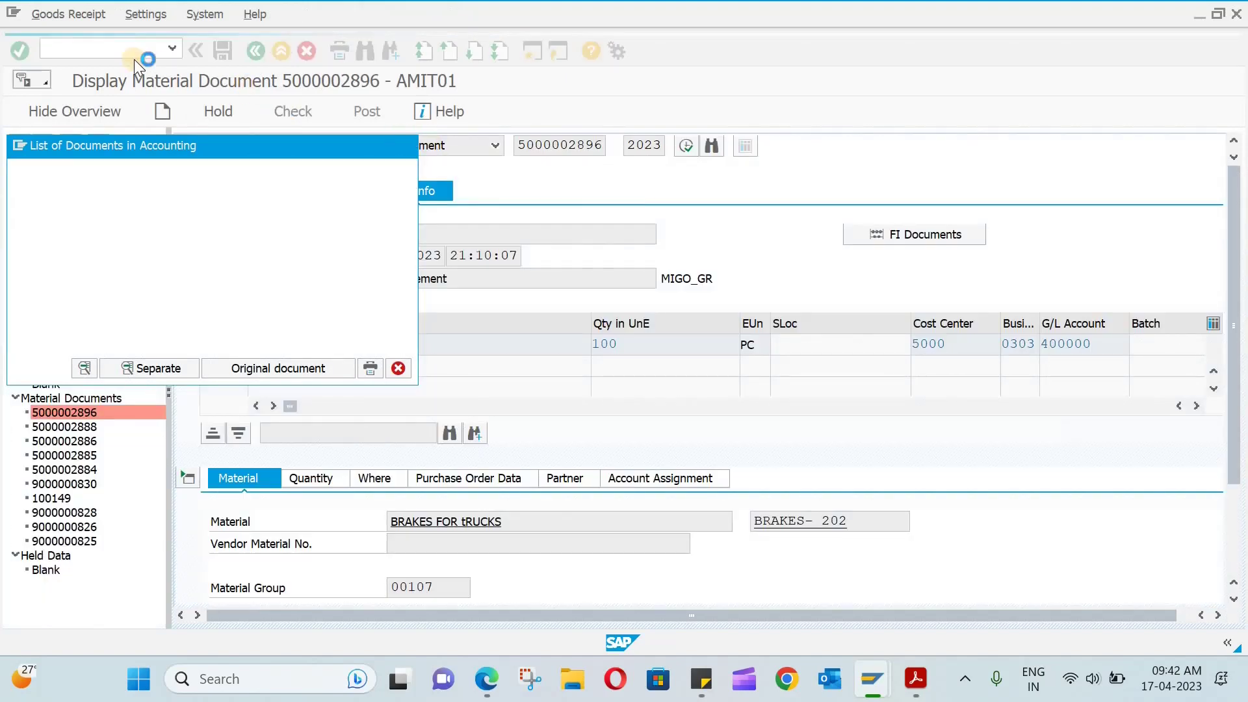
click(135, 50)
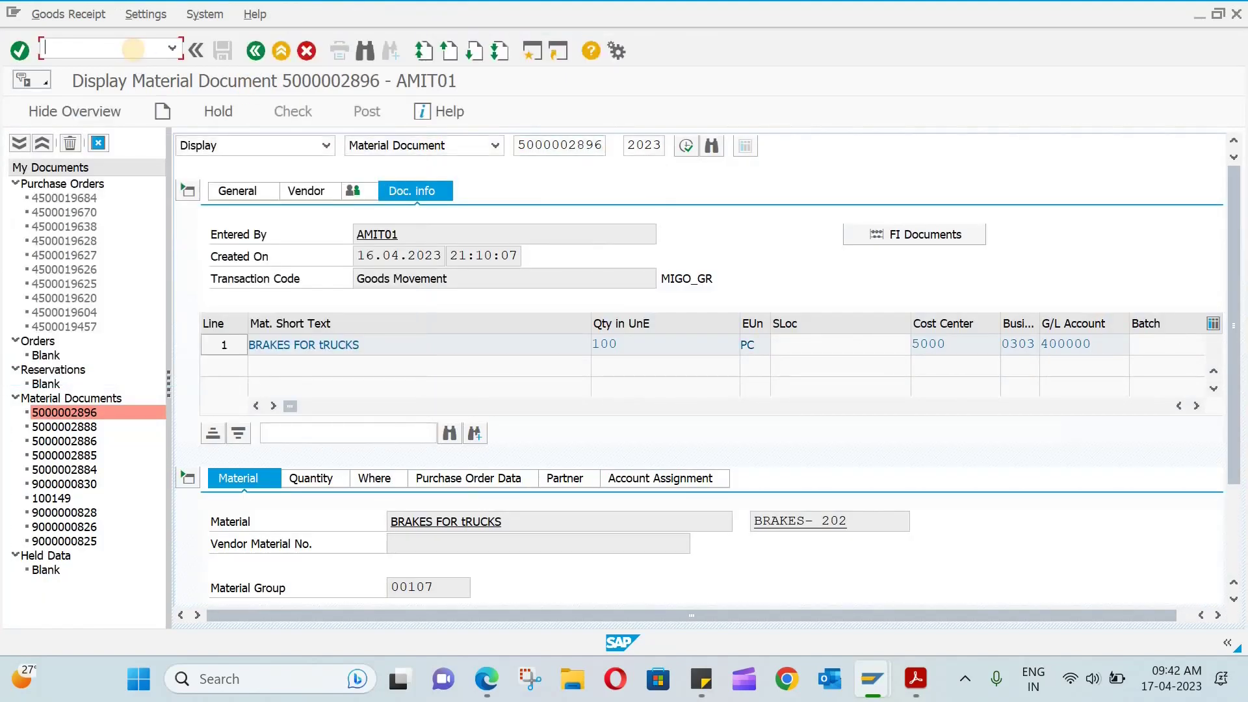
text(/NMIGO)
key(Return)
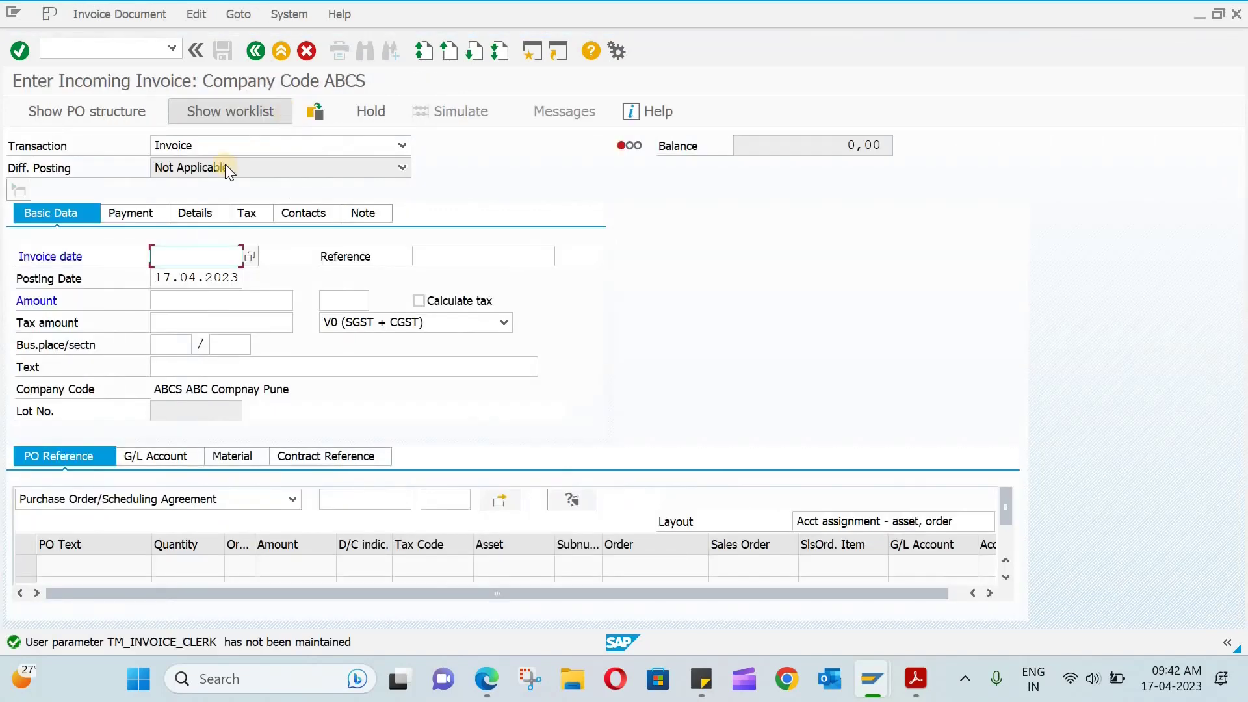
click(256, 254)
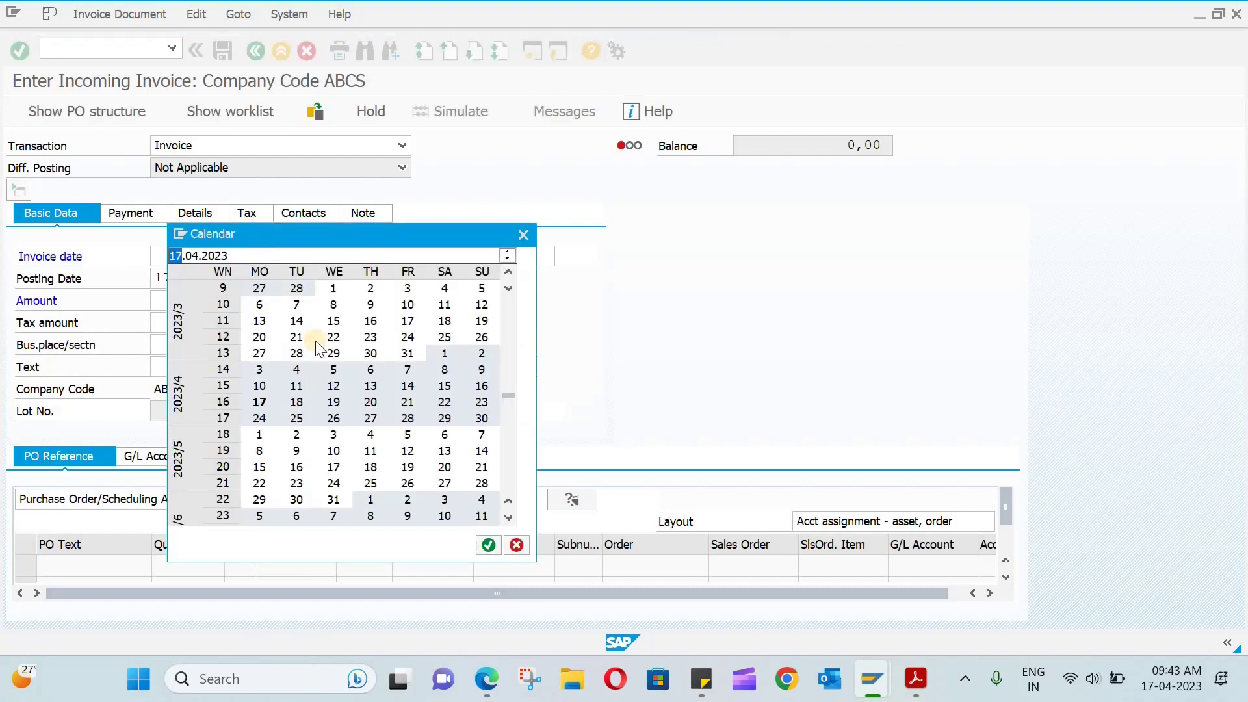
double_click(261, 399)
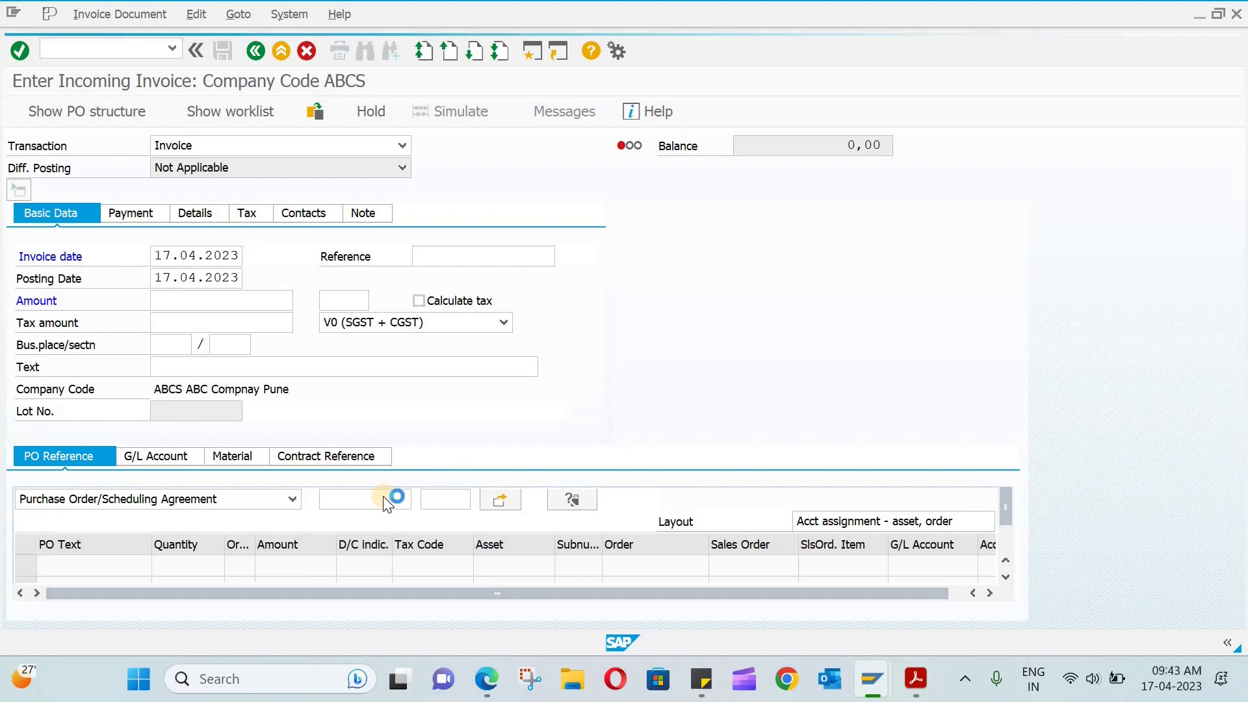
Step: Copy the purchase order number from the sticky note and load that order as the invoice's reference
click(335, 502)
text(379998)
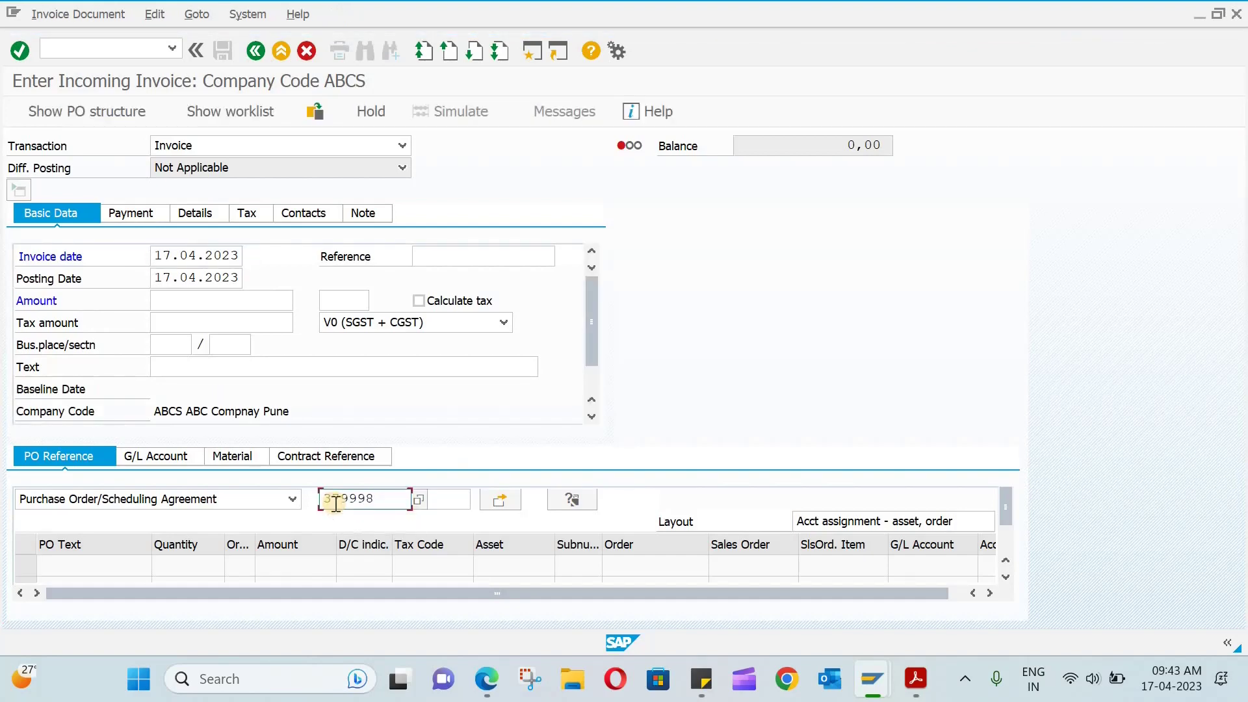
click(336, 503)
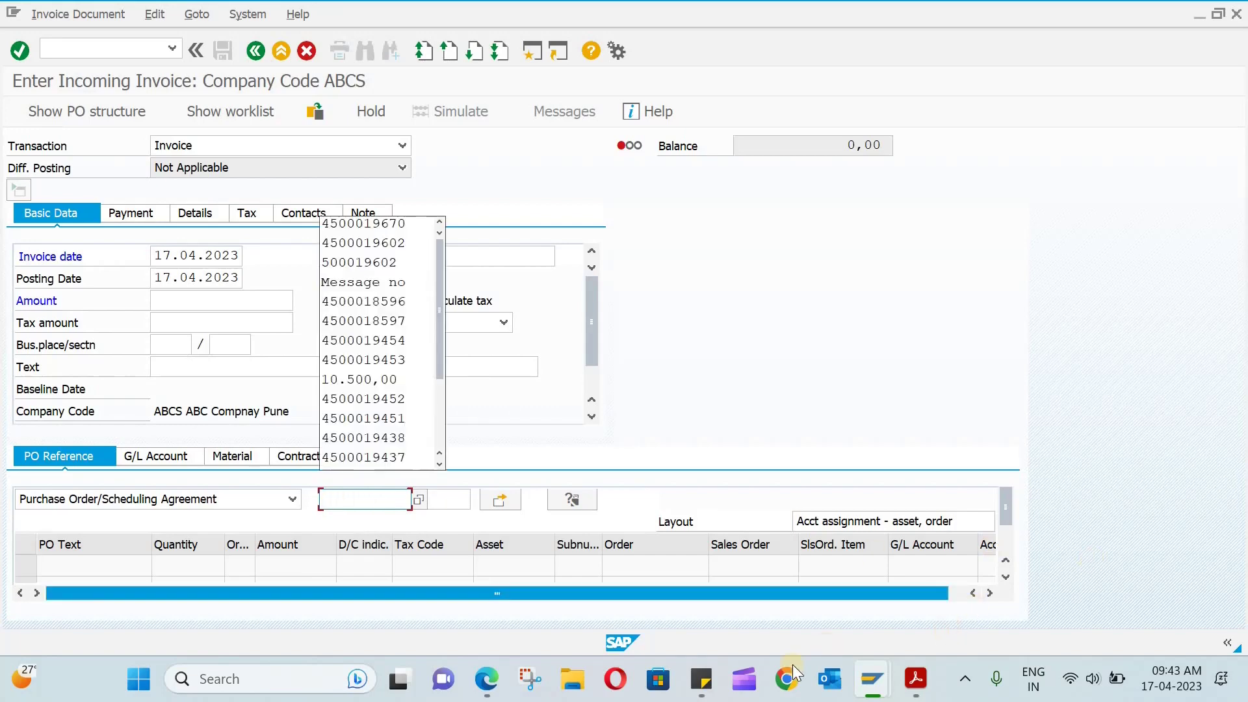
click(709, 665)
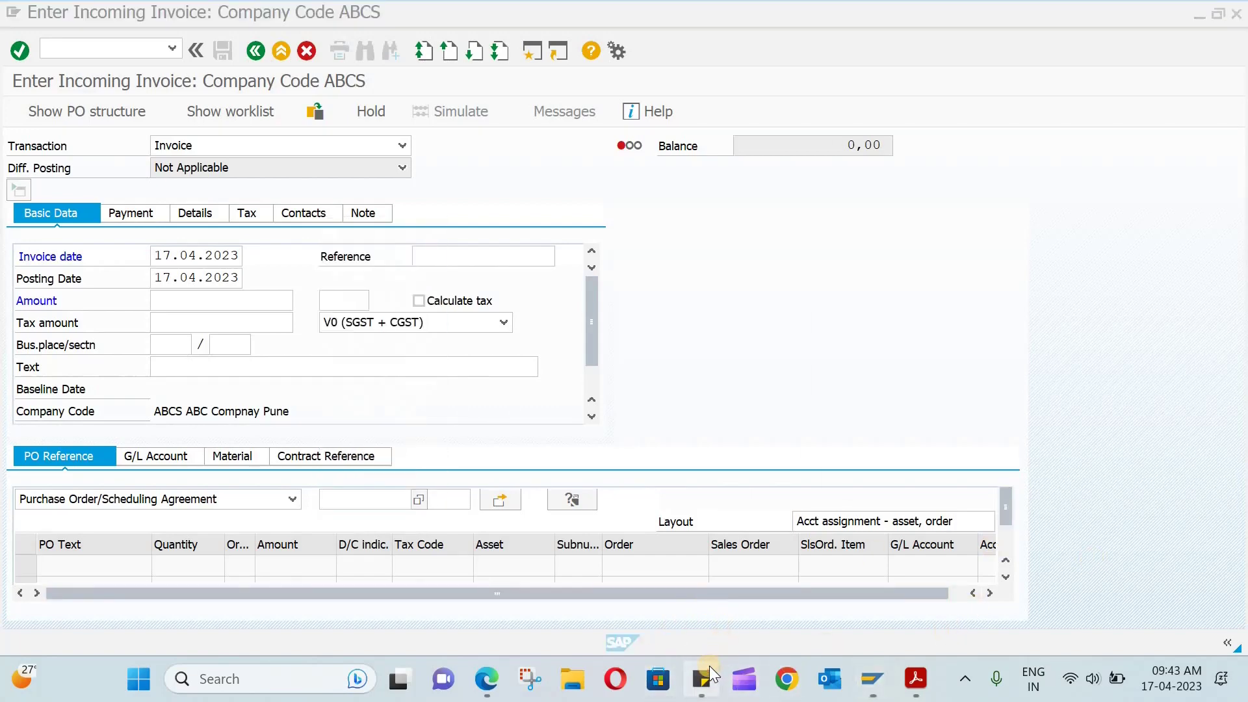
double_click(888, 243)
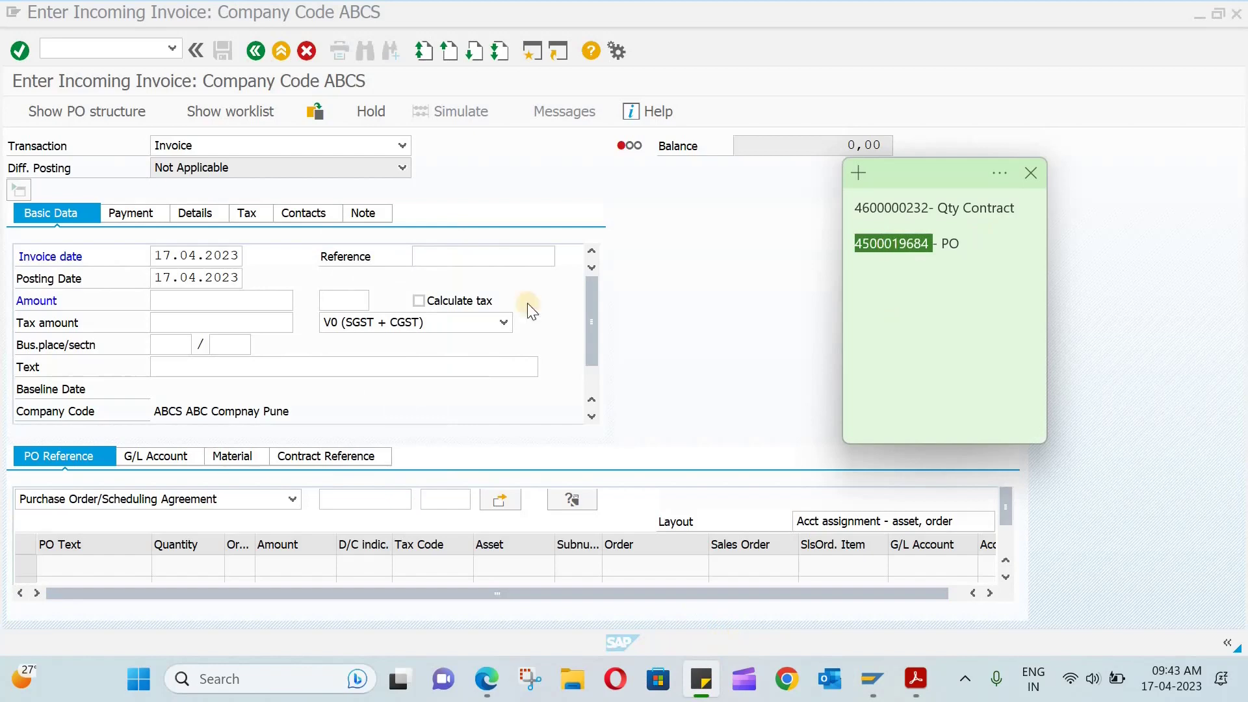
key(ctrl+c)
click(343, 499)
key(ctrl+v)
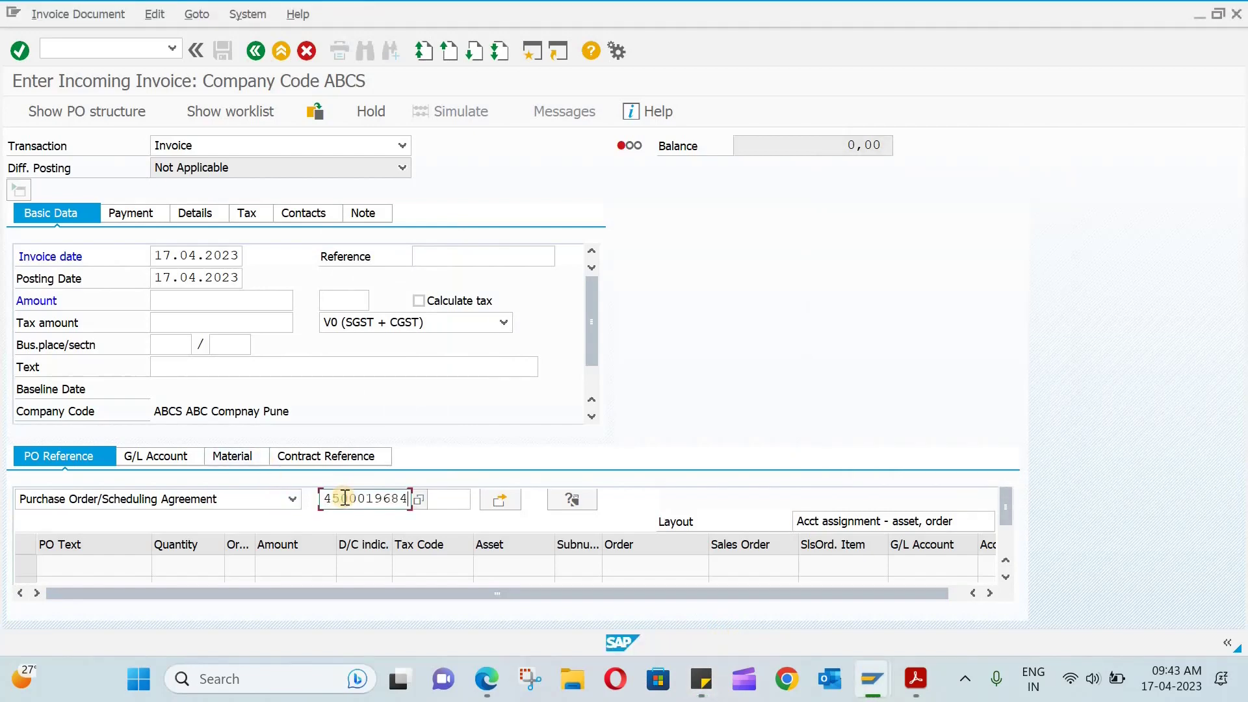
key(Return)
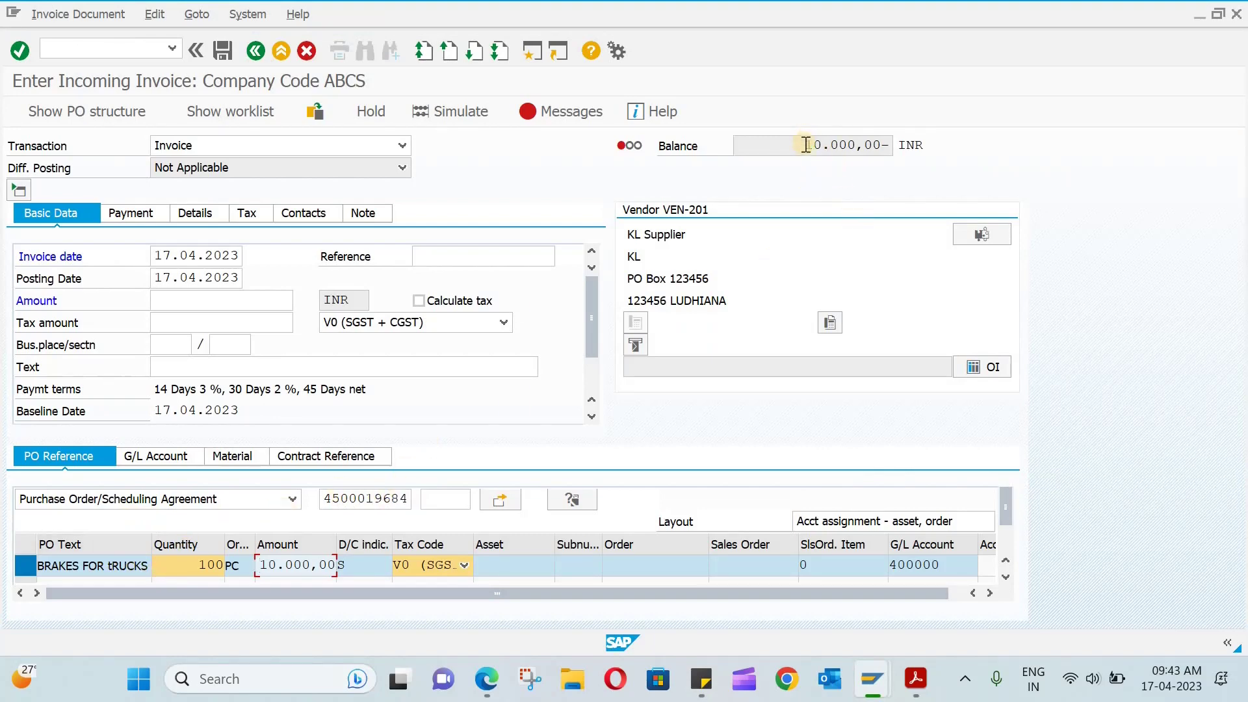
Step: Set the invoice amount to 10000 INR and simulate the posting to review its line items
click(230, 306)
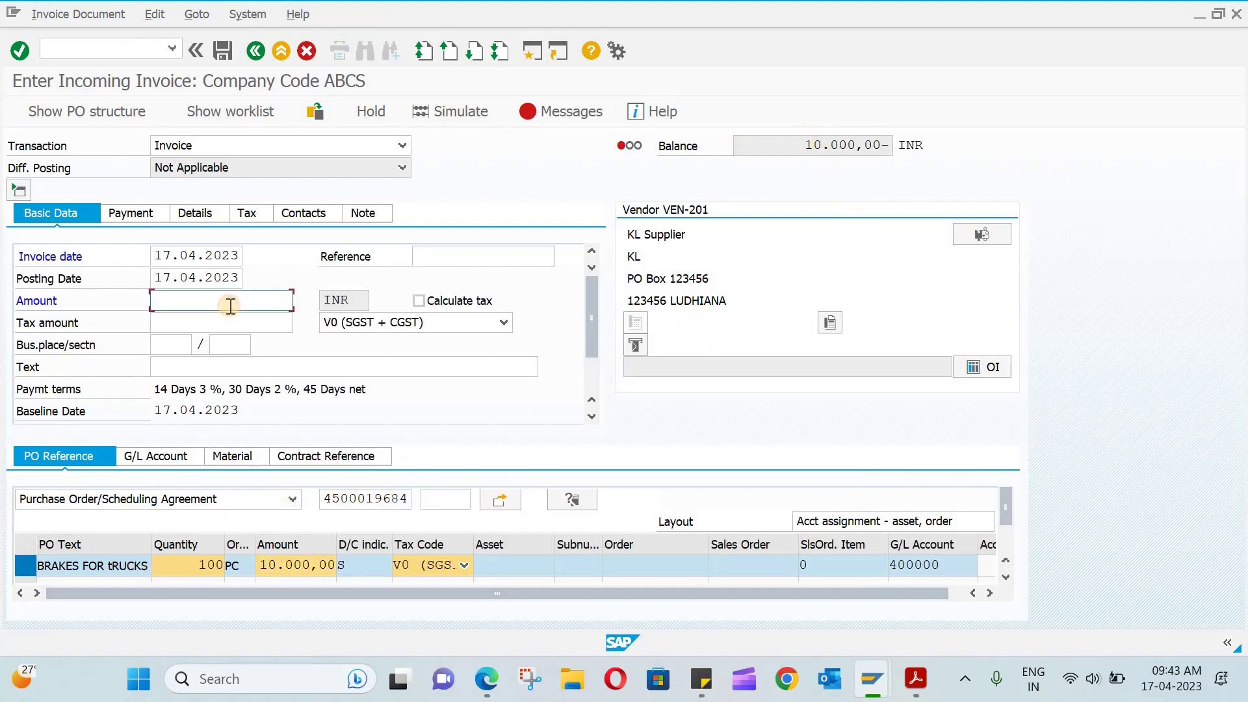
text(10000)
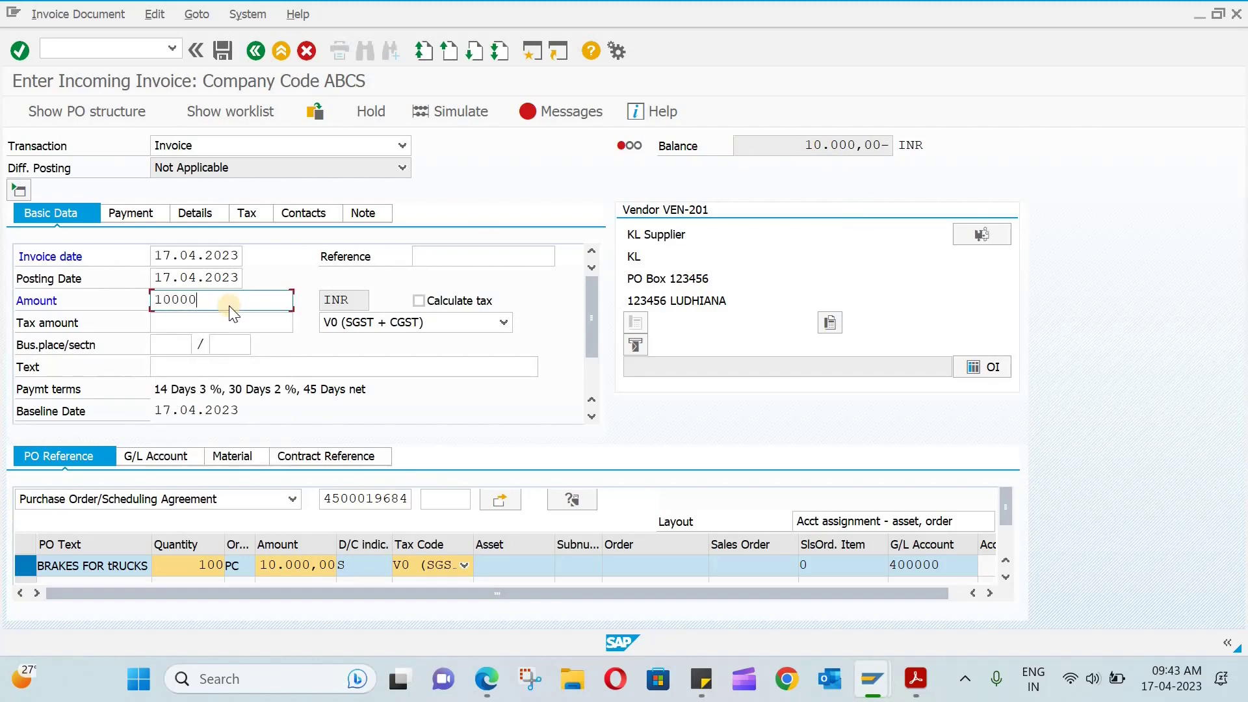
key(Return)
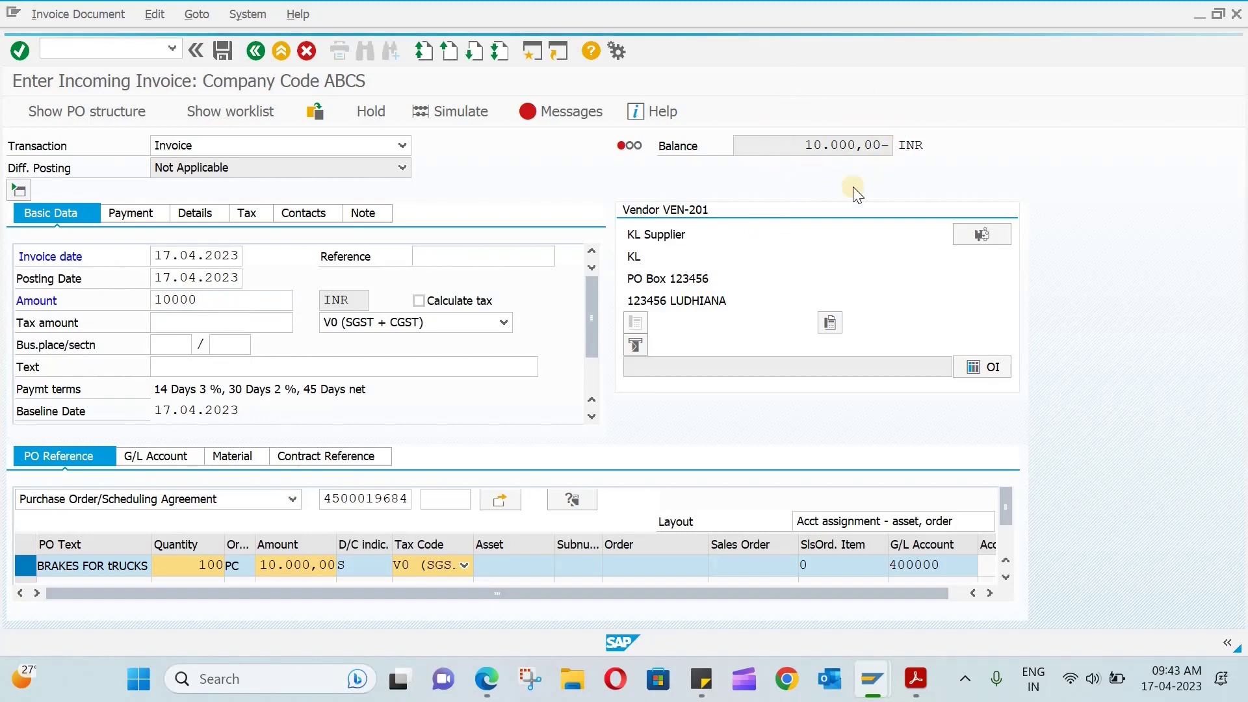
click(465, 119)
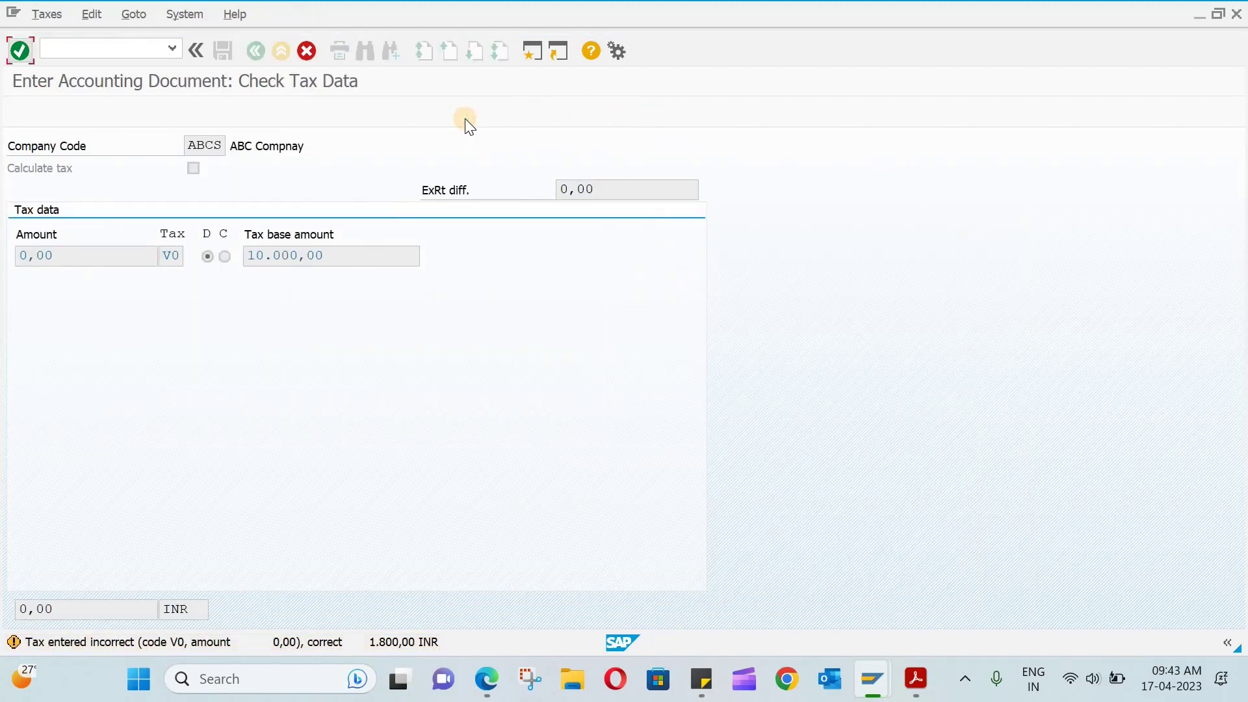
key(Return)
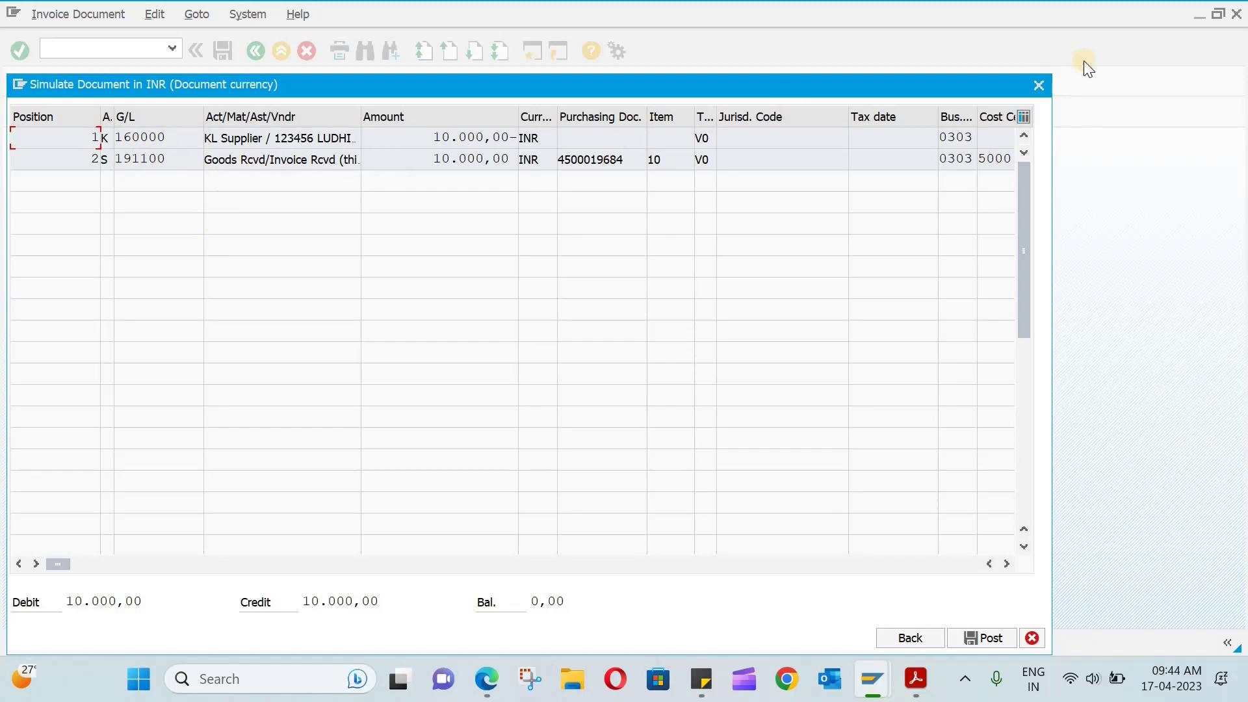
click(1036, 84)
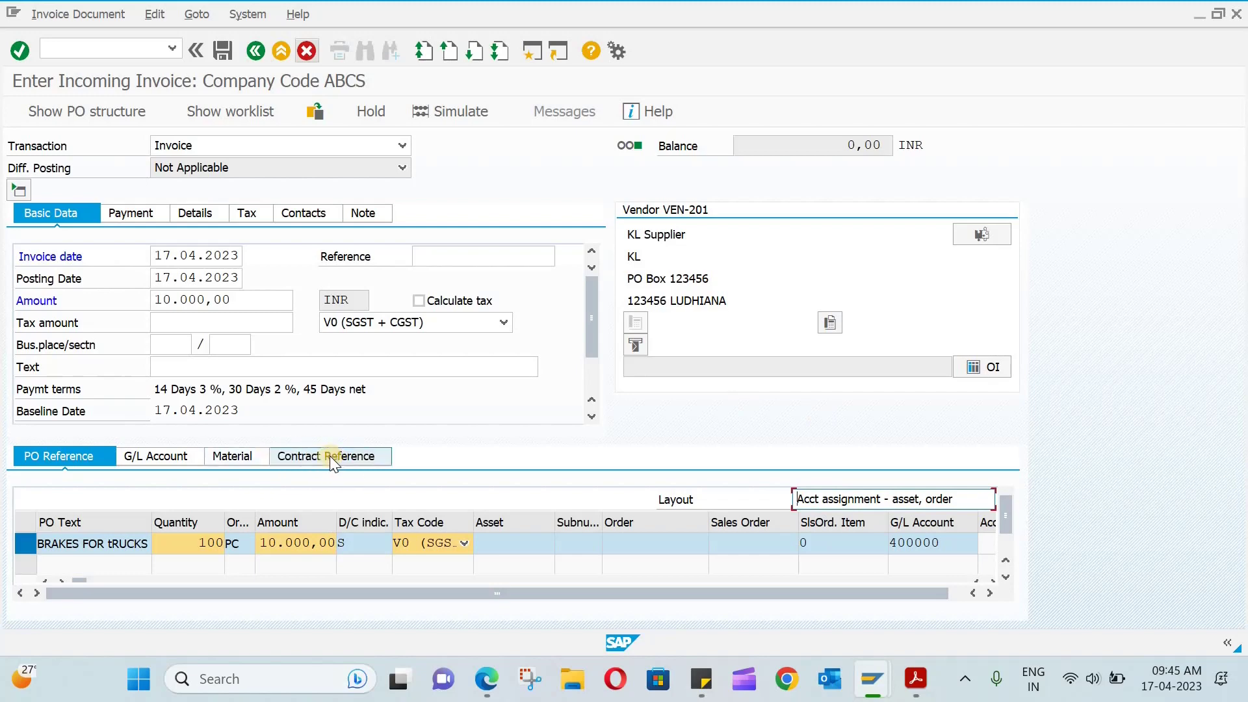
Step: Switch the layout of the invoice's purchase order items to All information
click(812, 496)
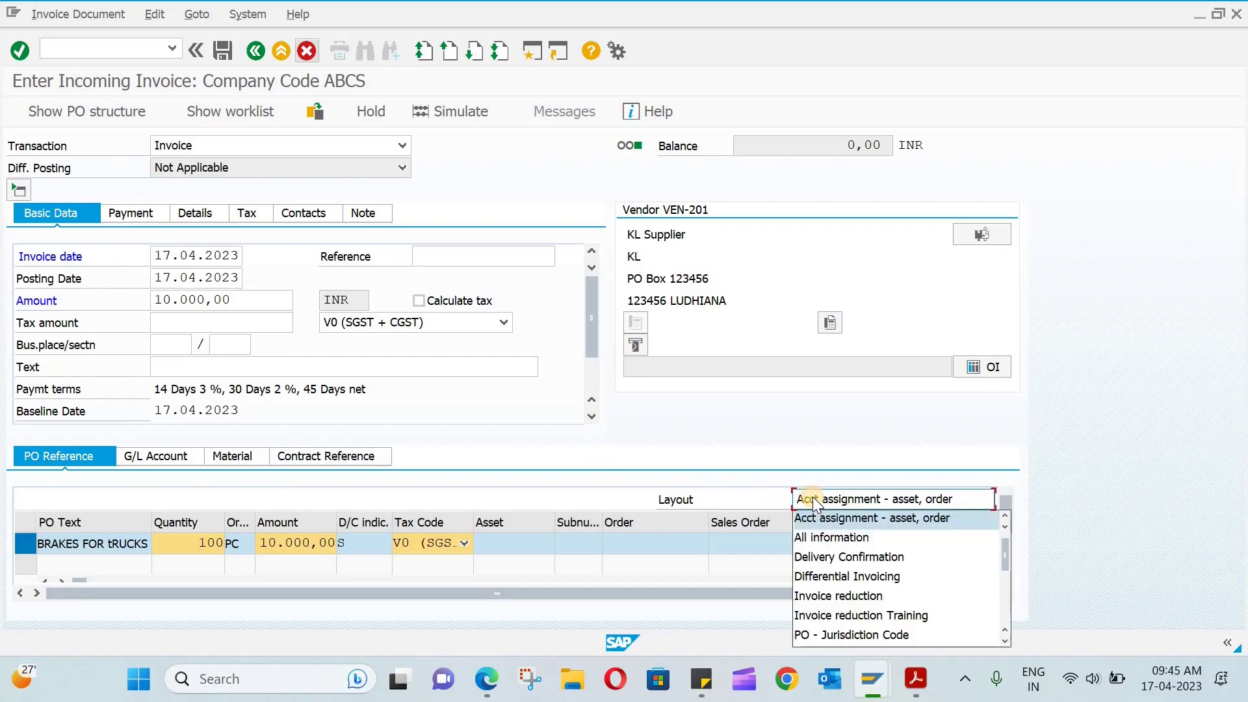
click(825, 531)
key(Return)
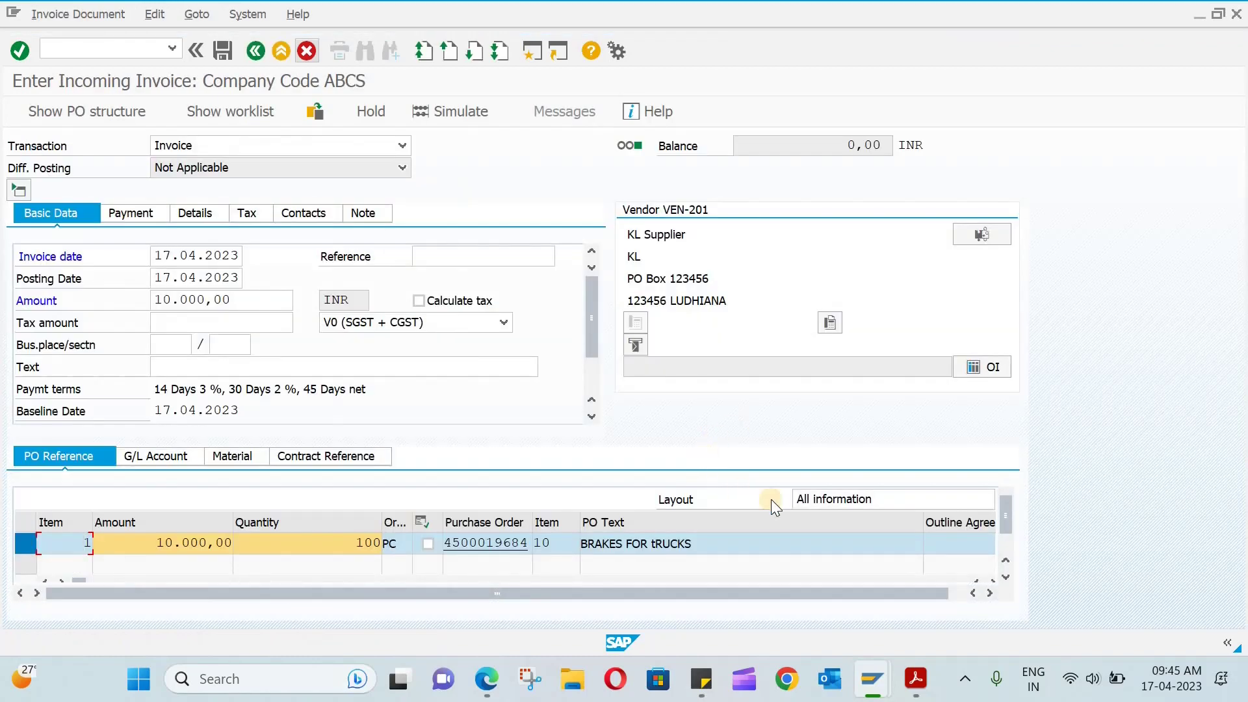
Step: Set the purchase order reference's item type to Goods/service items + planned delivery costs and adopt it into the invoice
click(1007, 559)
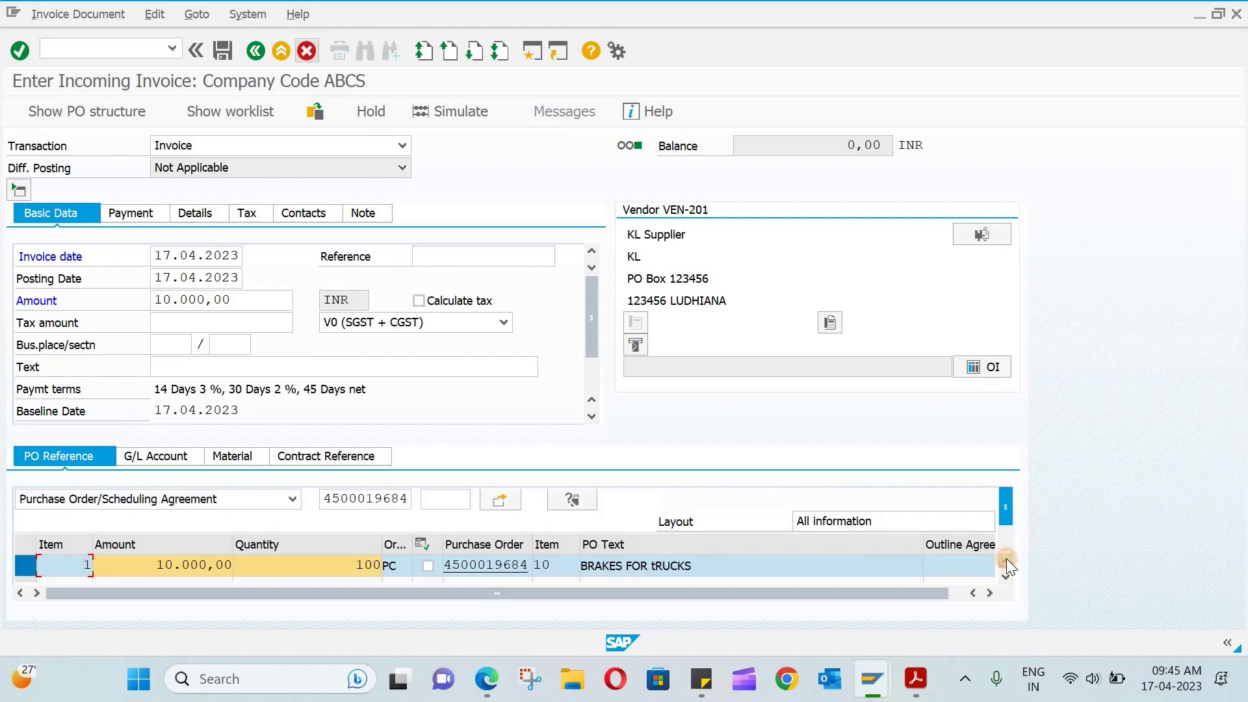
click(502, 500)
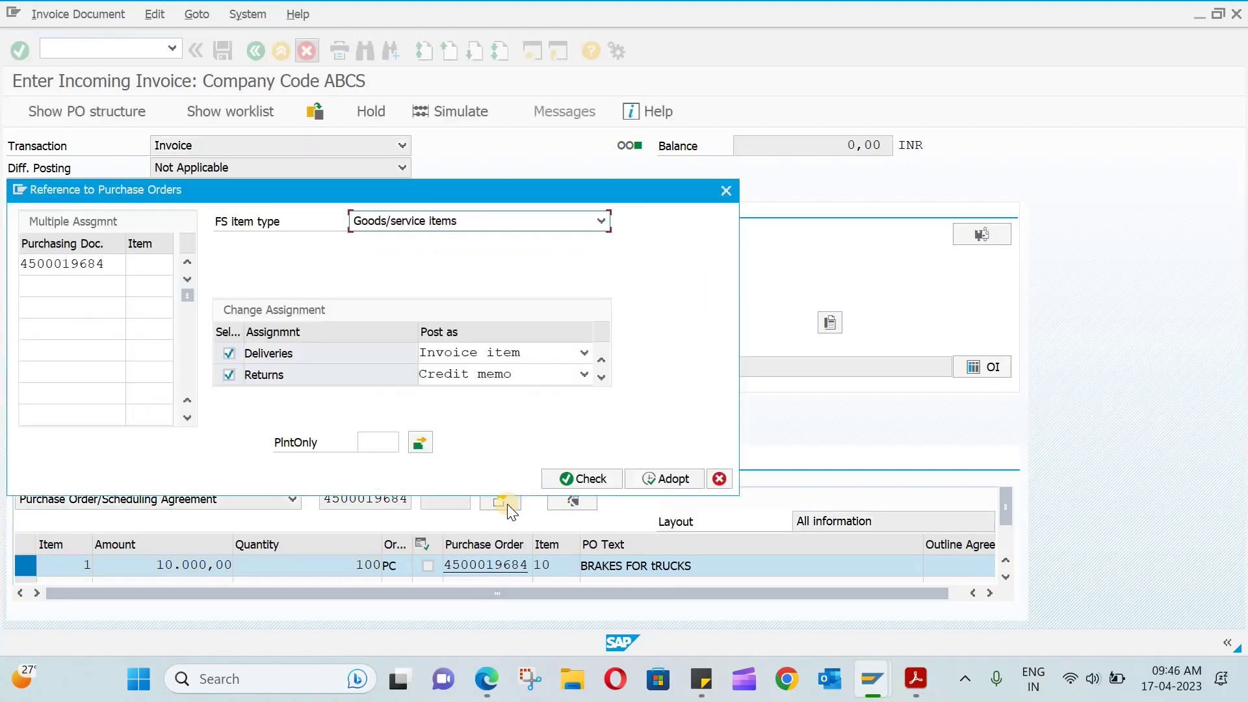
click(443, 224)
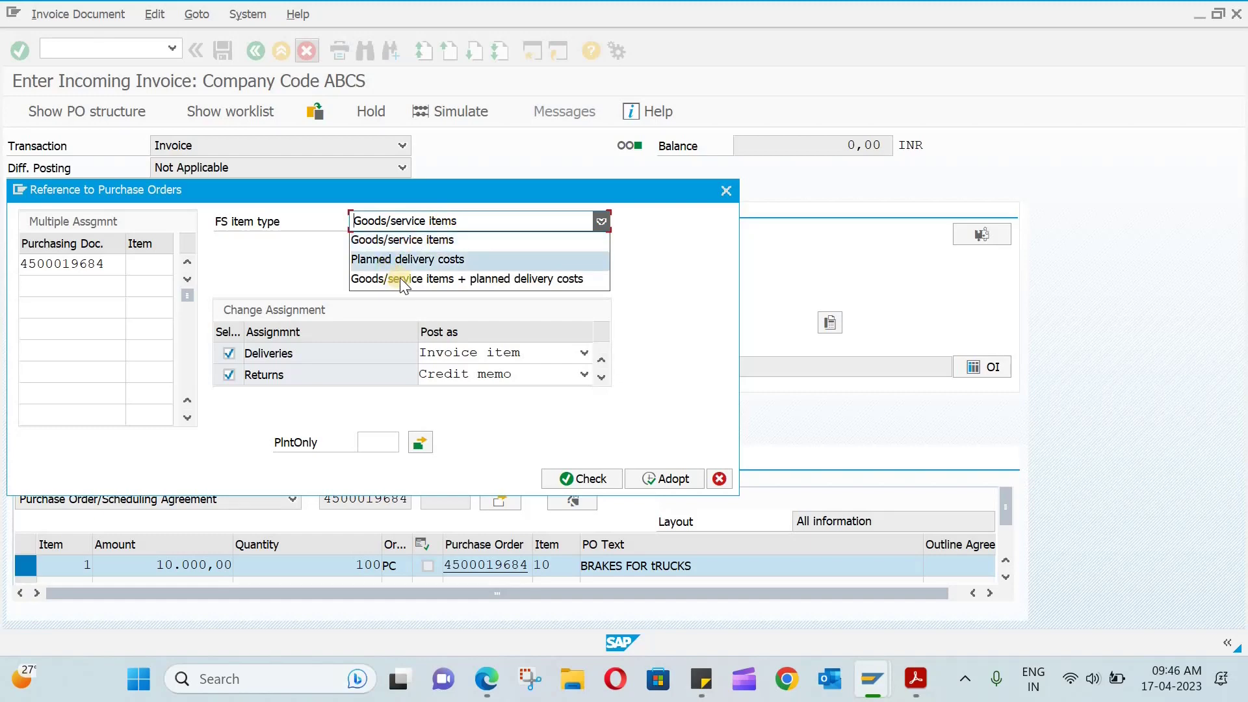
click(481, 279)
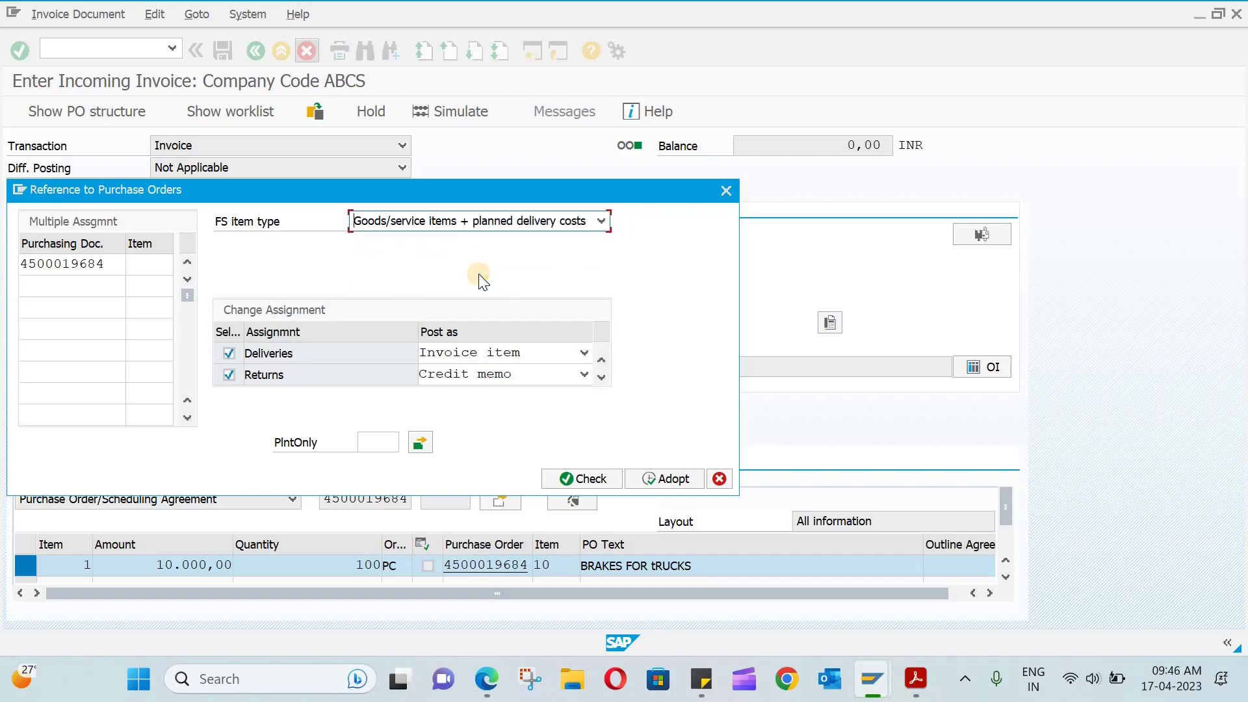
click(666, 480)
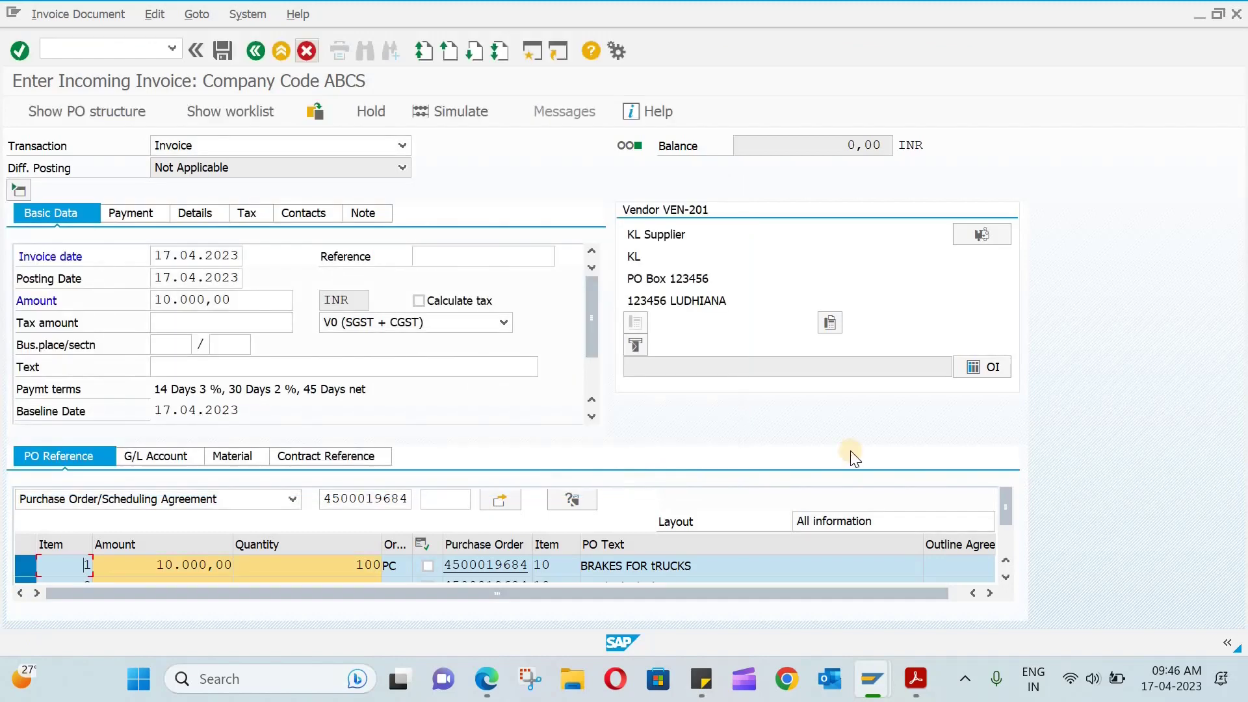
click(1001, 577)
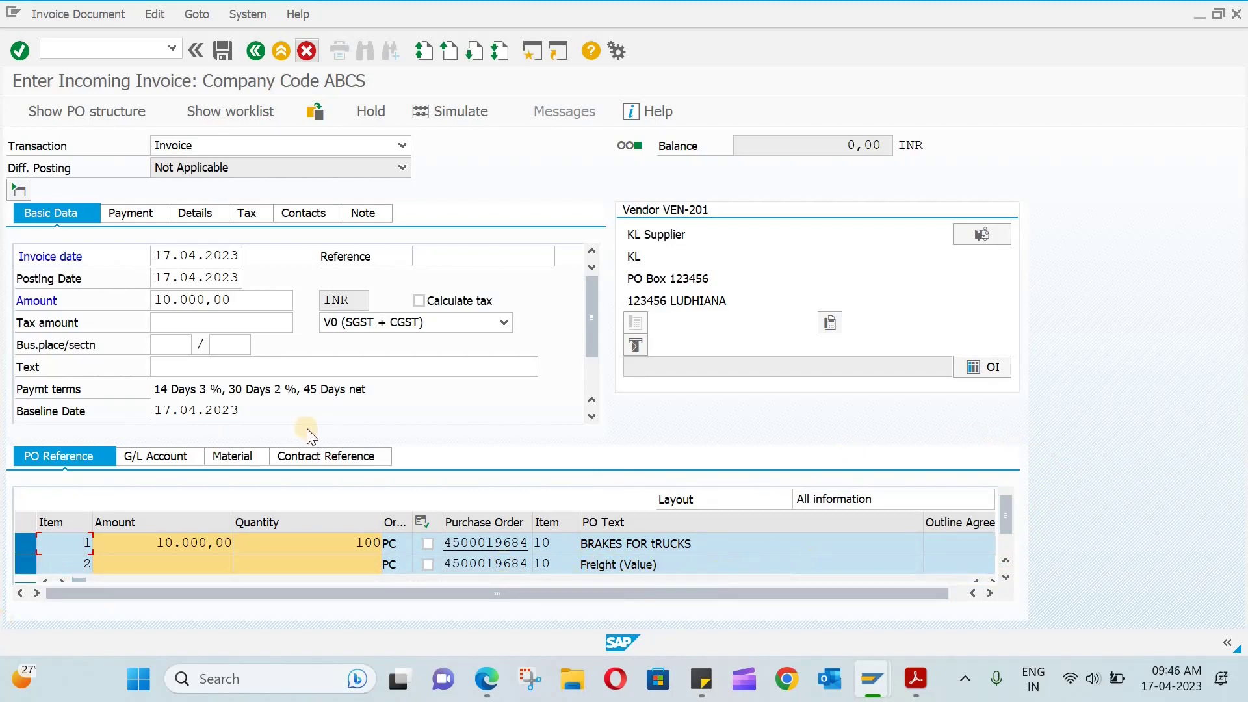
Step: Simulate the invoice again with the freight item included, and post it
click(468, 112)
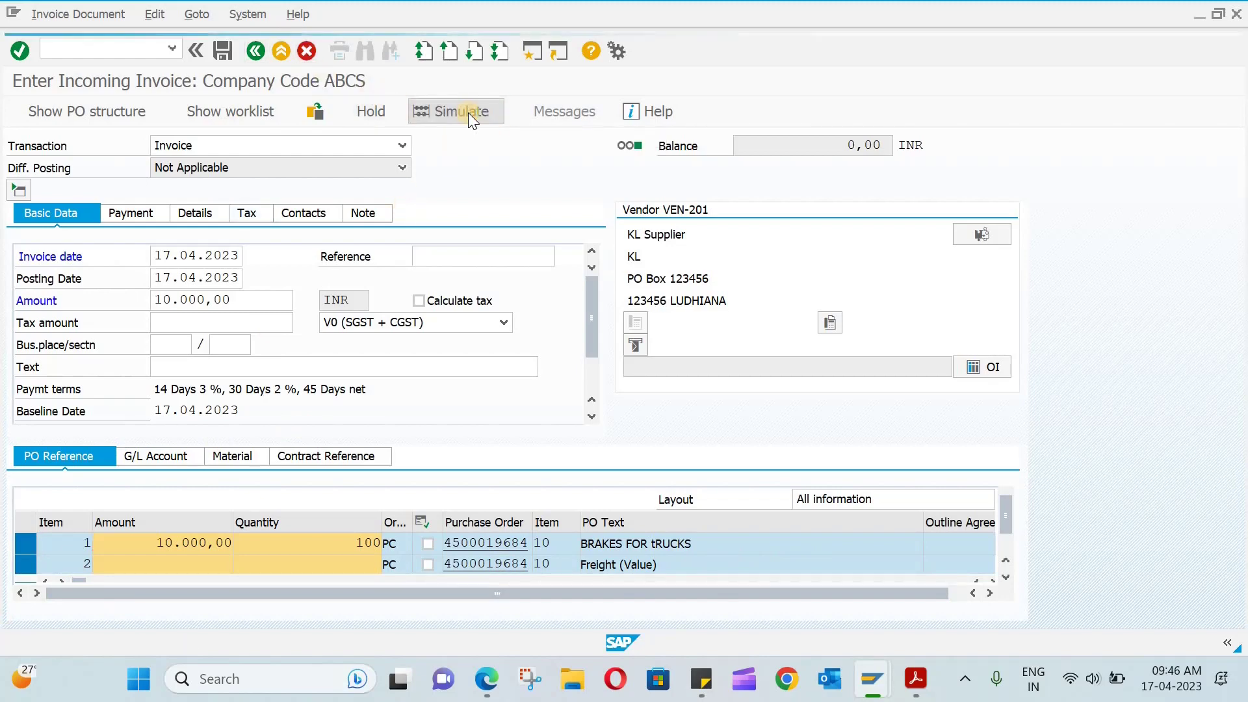
key(Return)
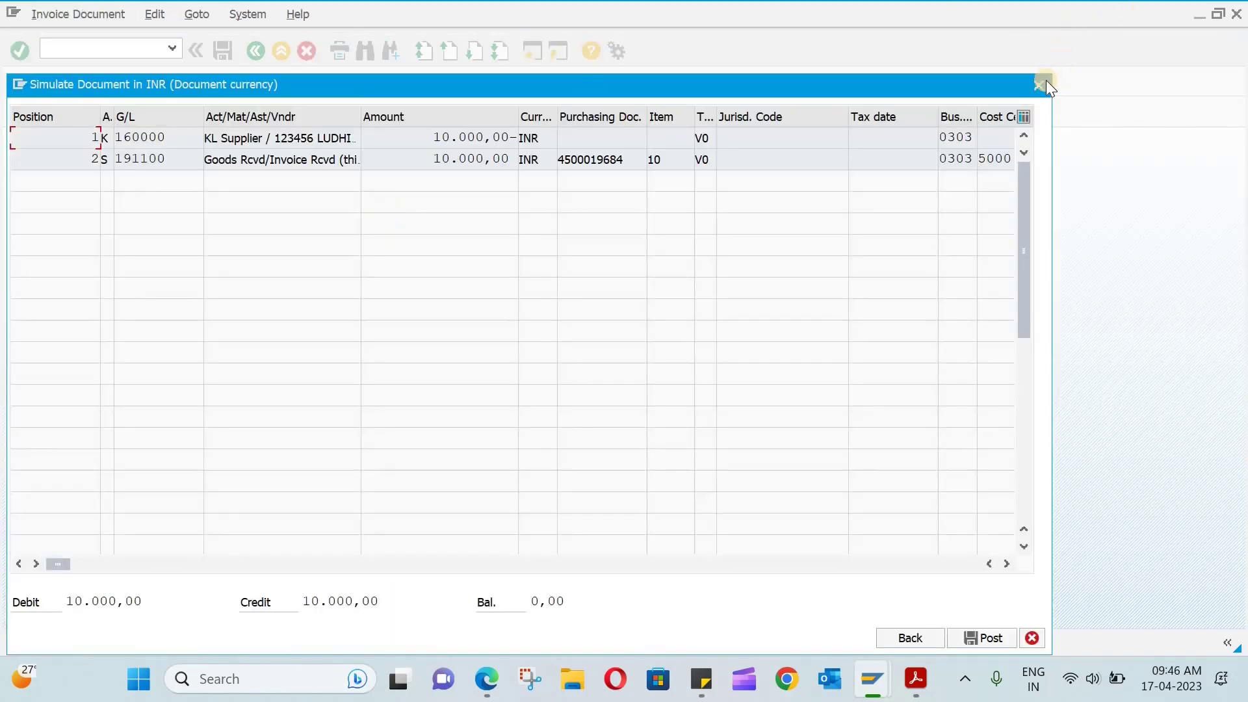
click(1044, 83)
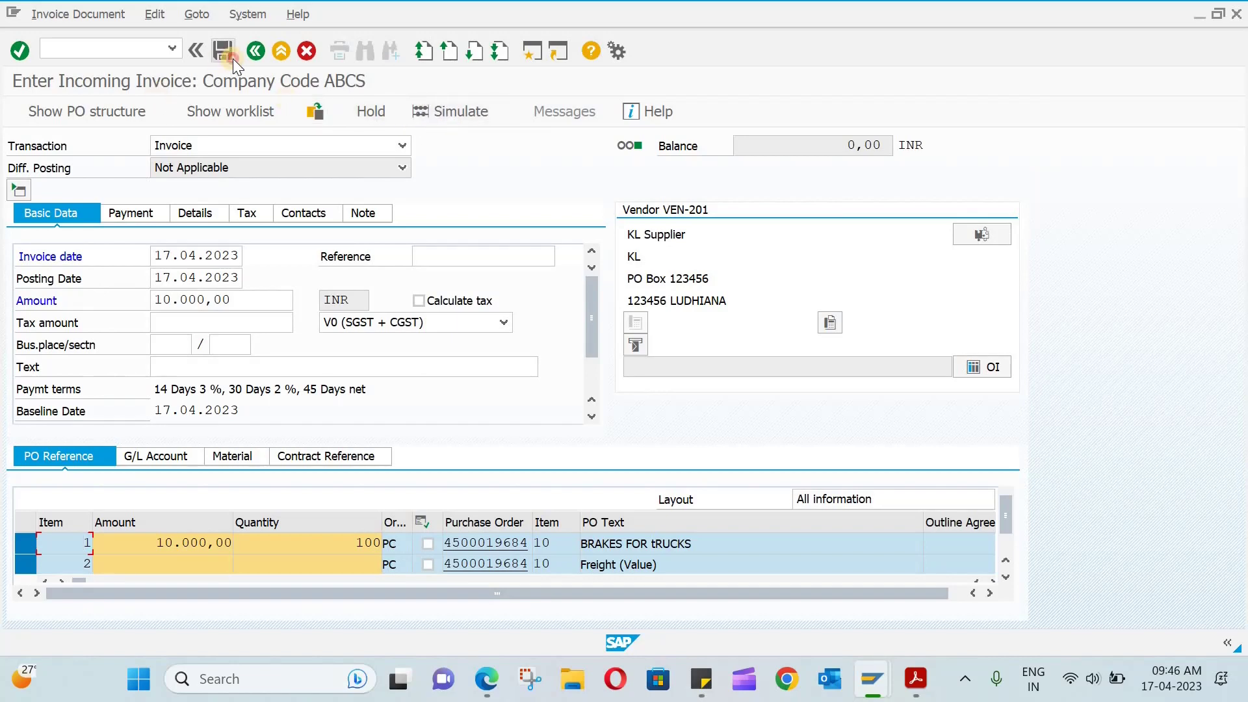
click(233, 58)
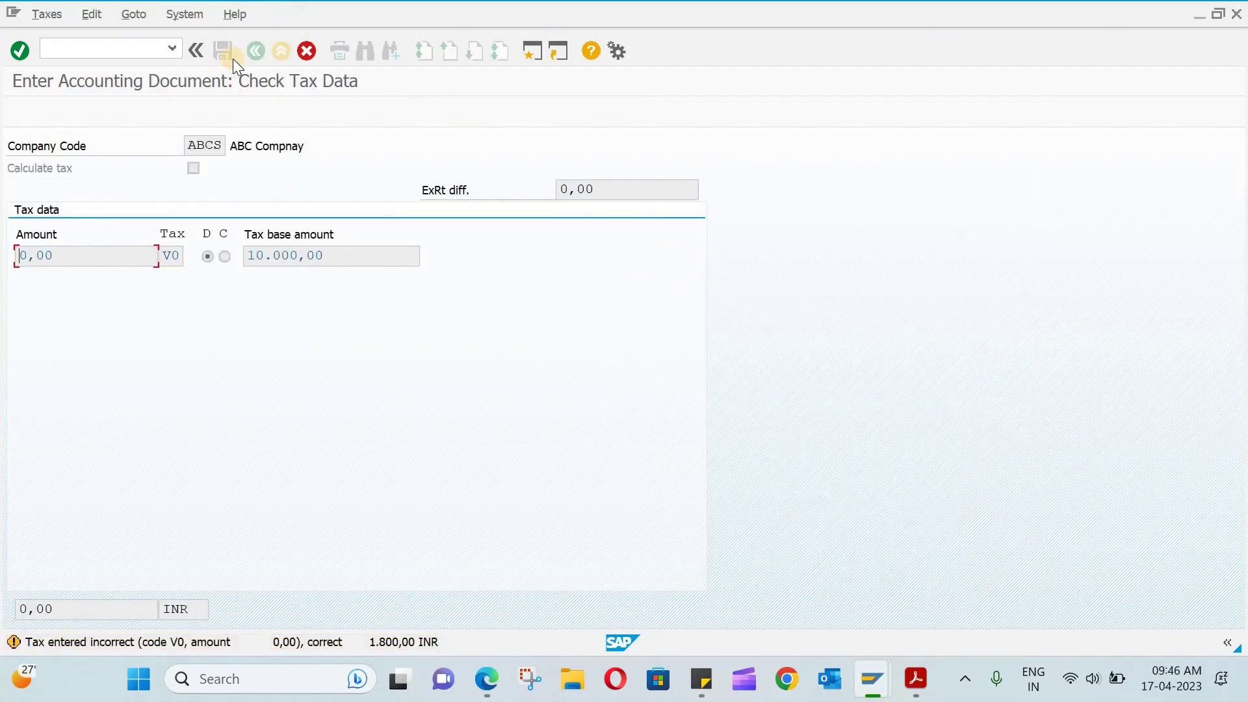
click(233, 59)
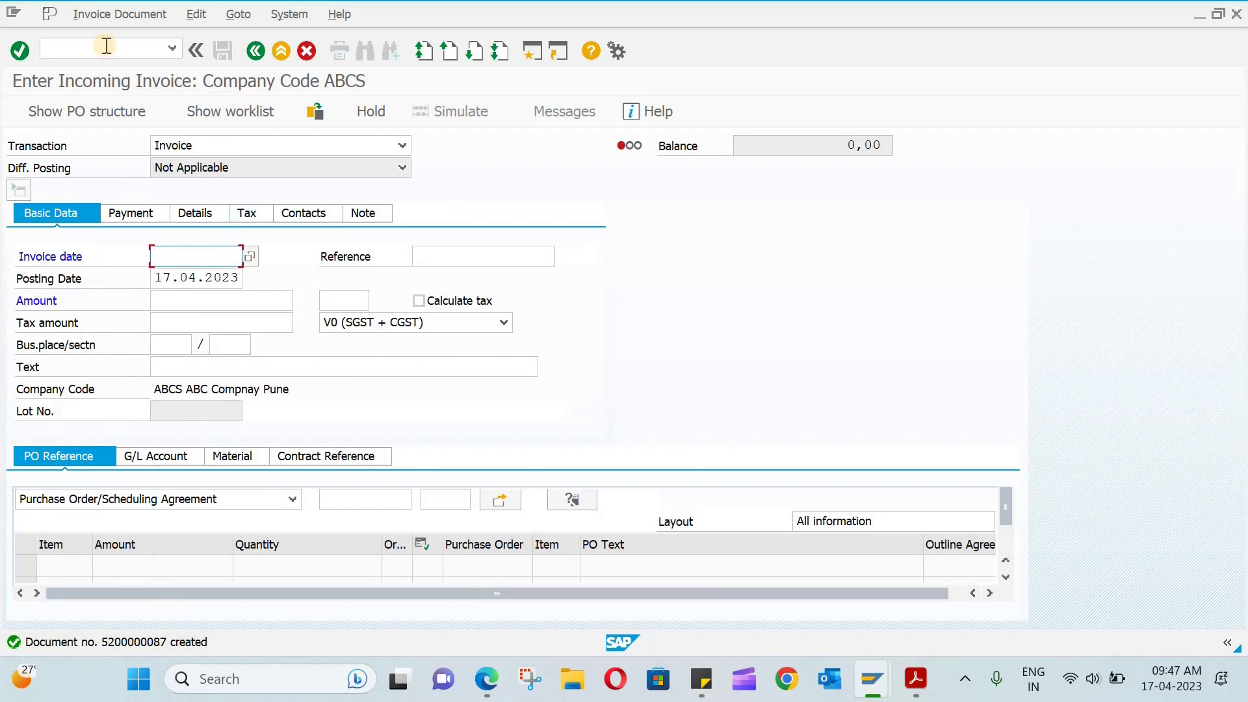
Step: Return to the start menu, display the quantity contract, and select its item 10 for BRAKES- 202
click(105, 46)
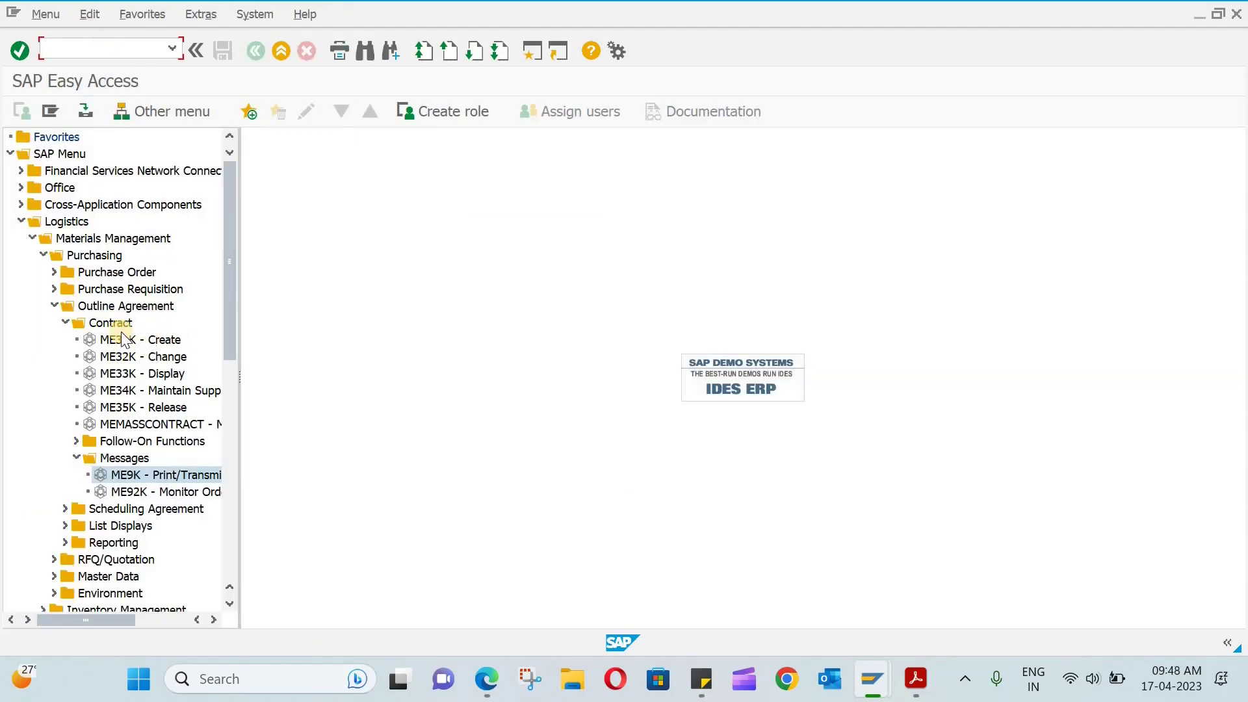
double_click(171, 374)
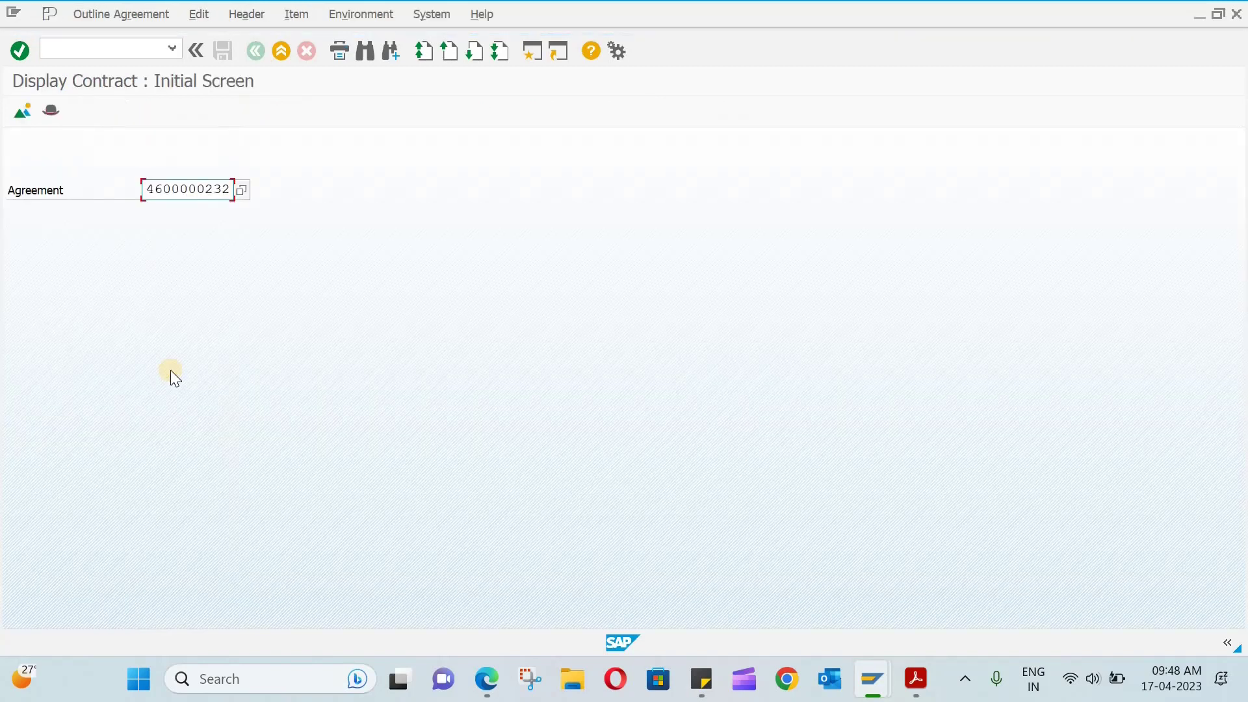
key(Return)
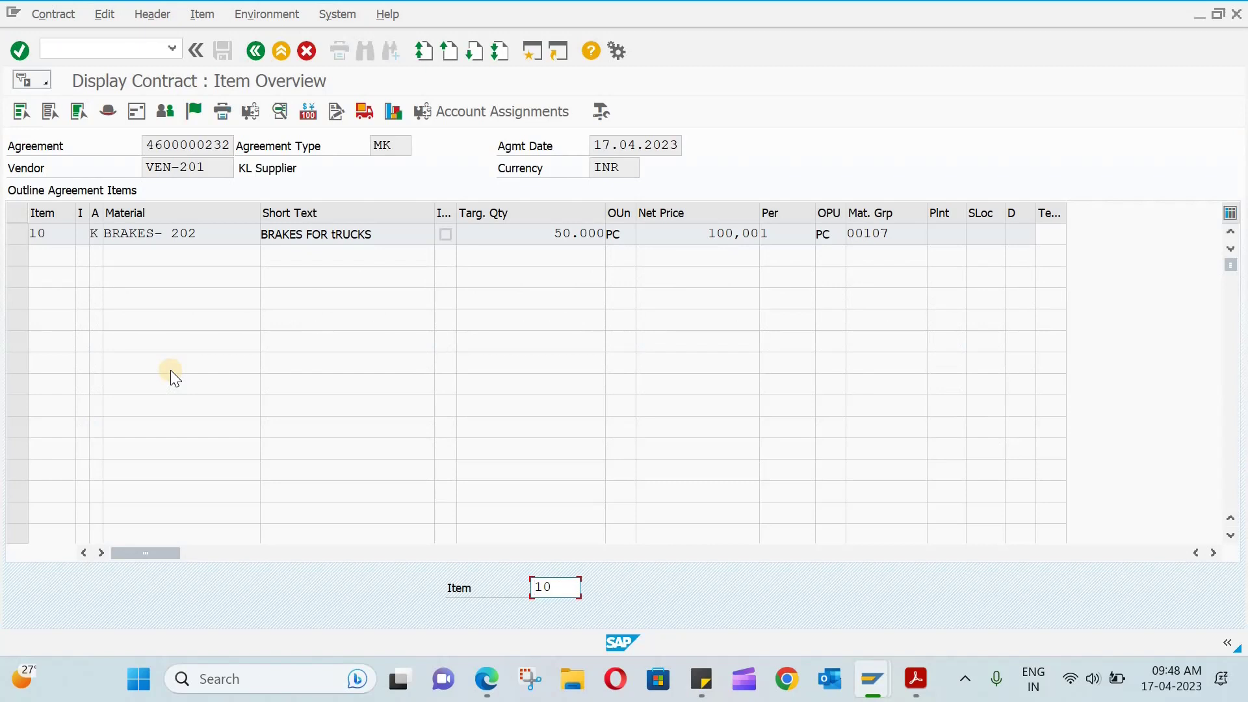
click(16, 242)
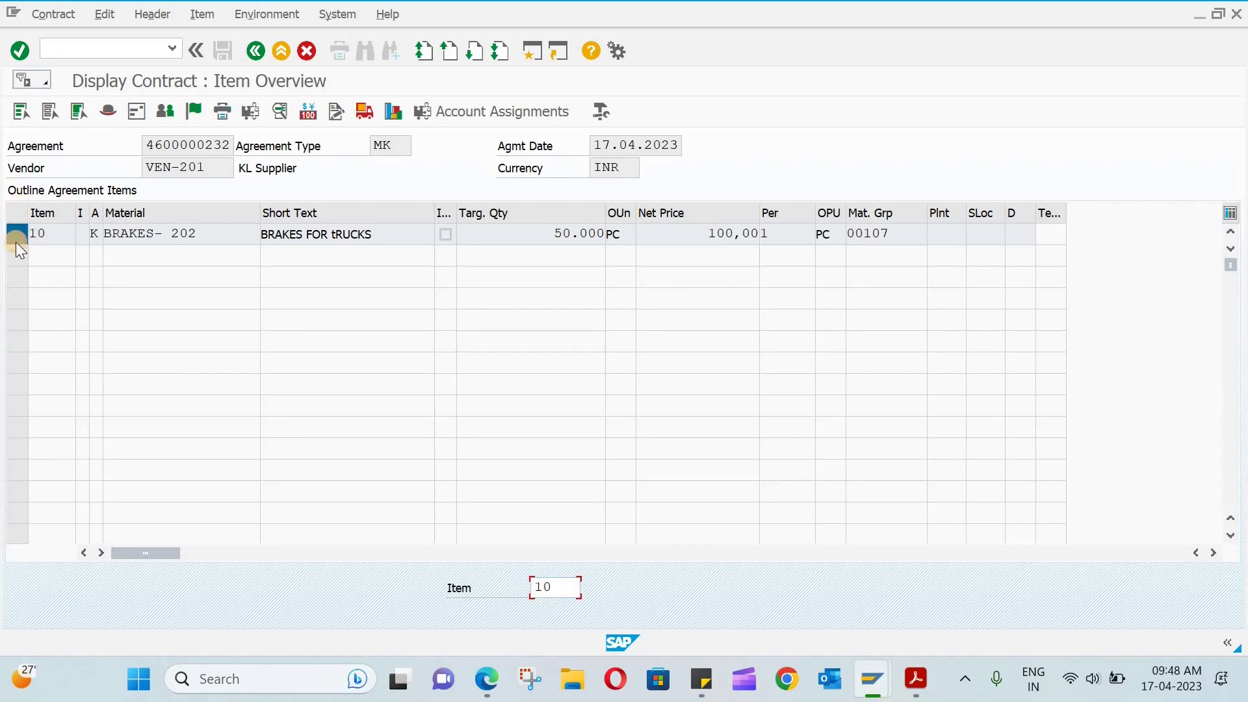
click(393, 112)
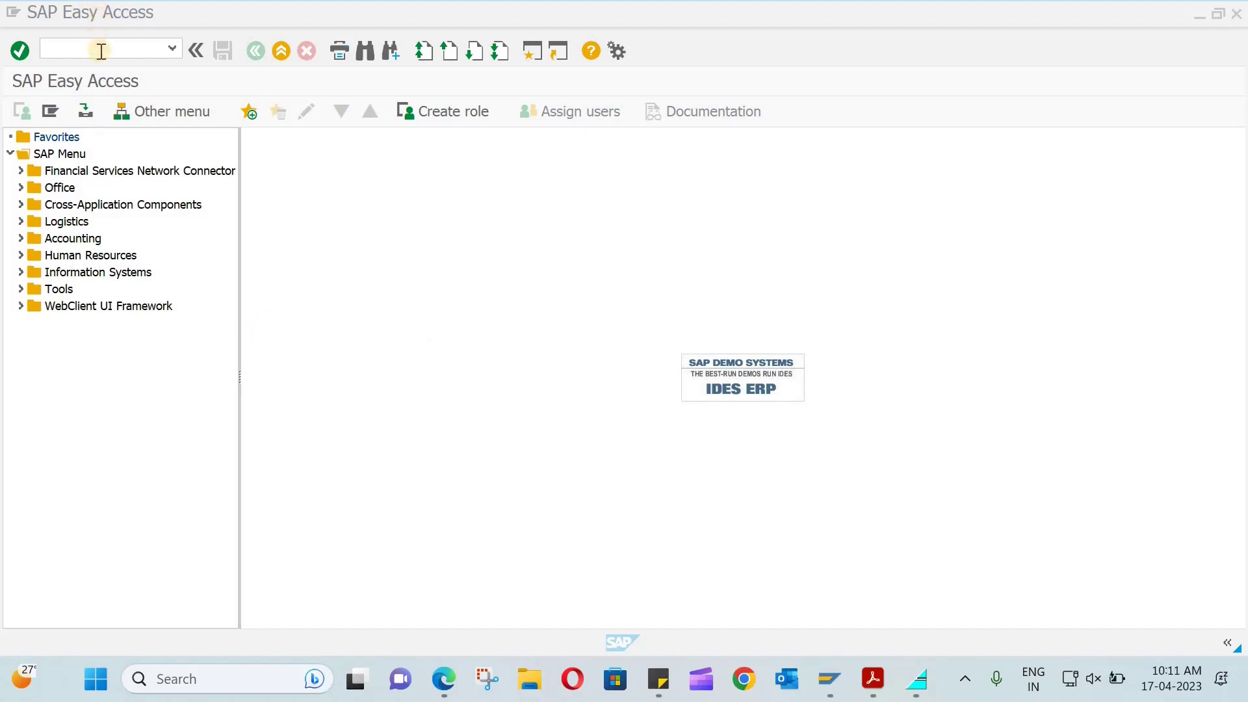
Step: Open the ME31K create contract transaction under Logistics, Materials Management, Purchasing, Outline Agreement, Contract
click(17, 224)
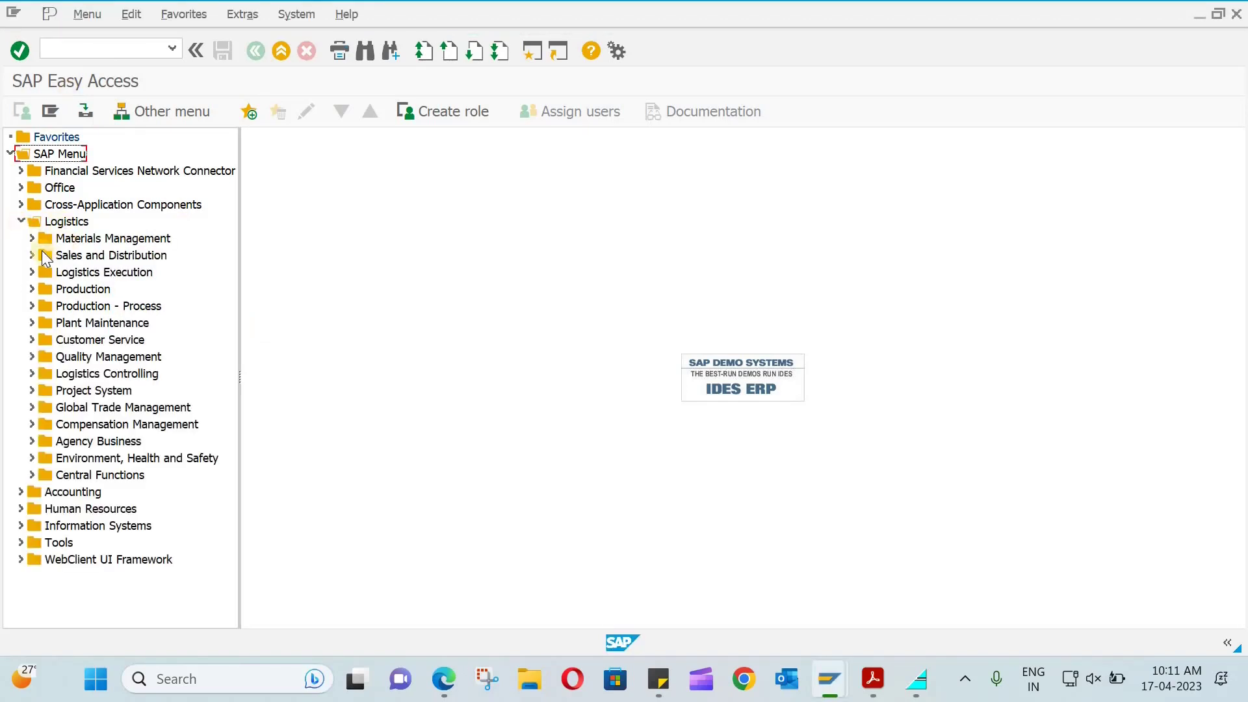
click(34, 241)
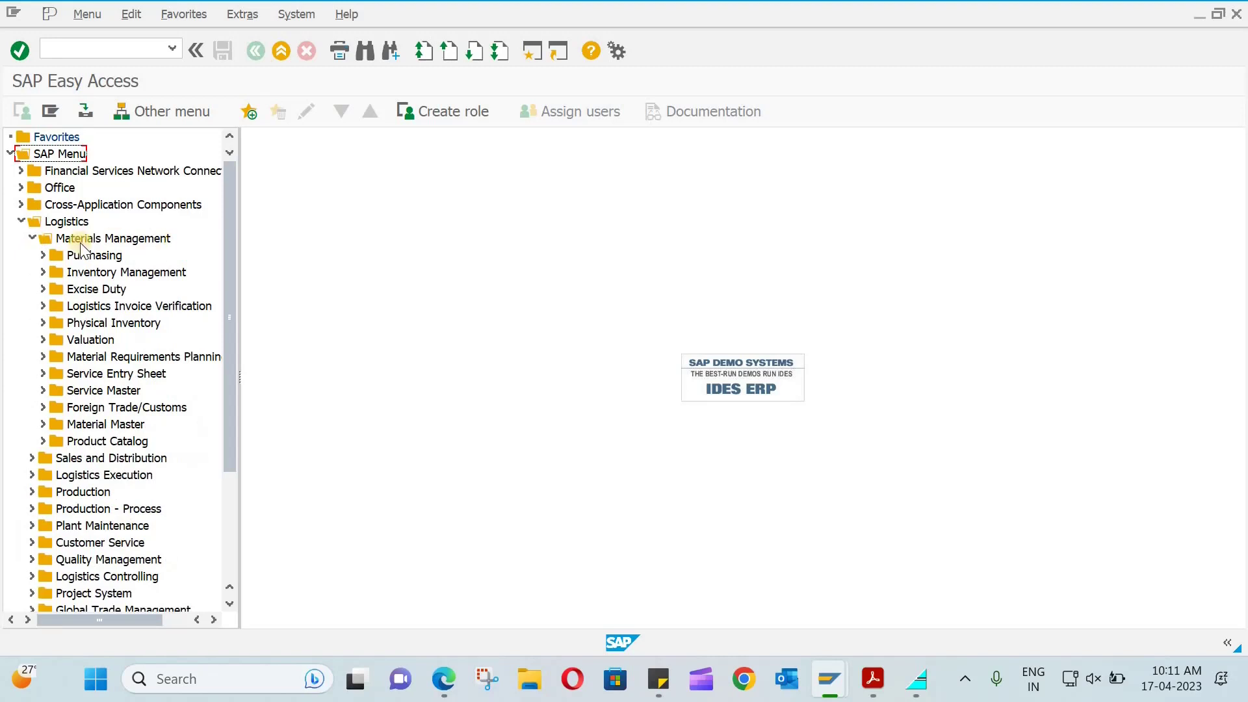
click(42, 255)
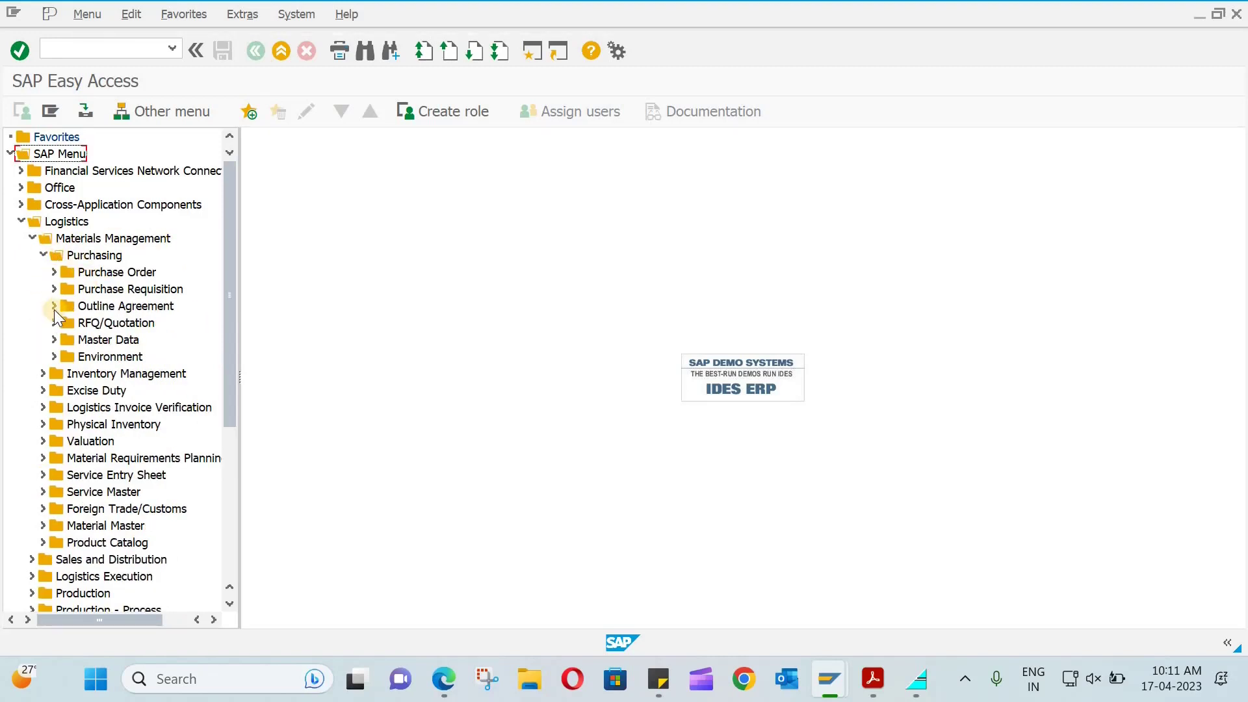
click(54, 311)
click(64, 323)
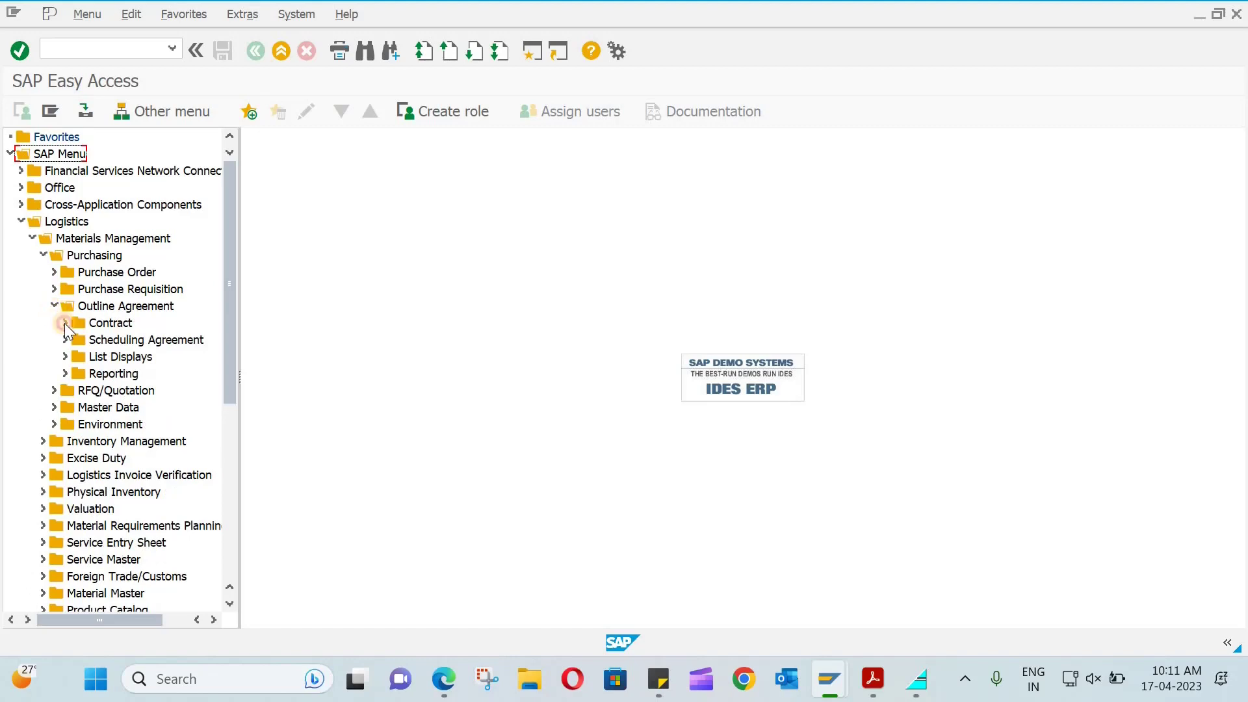
click(173, 338)
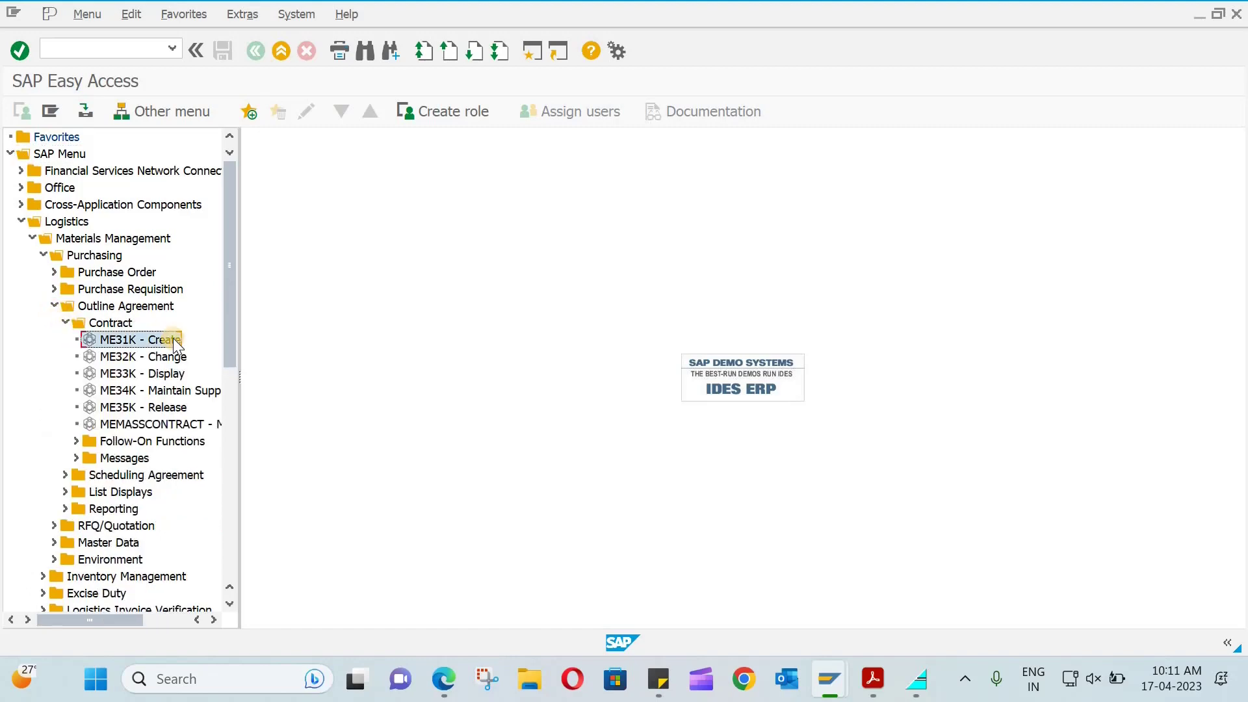
double_click(173, 338)
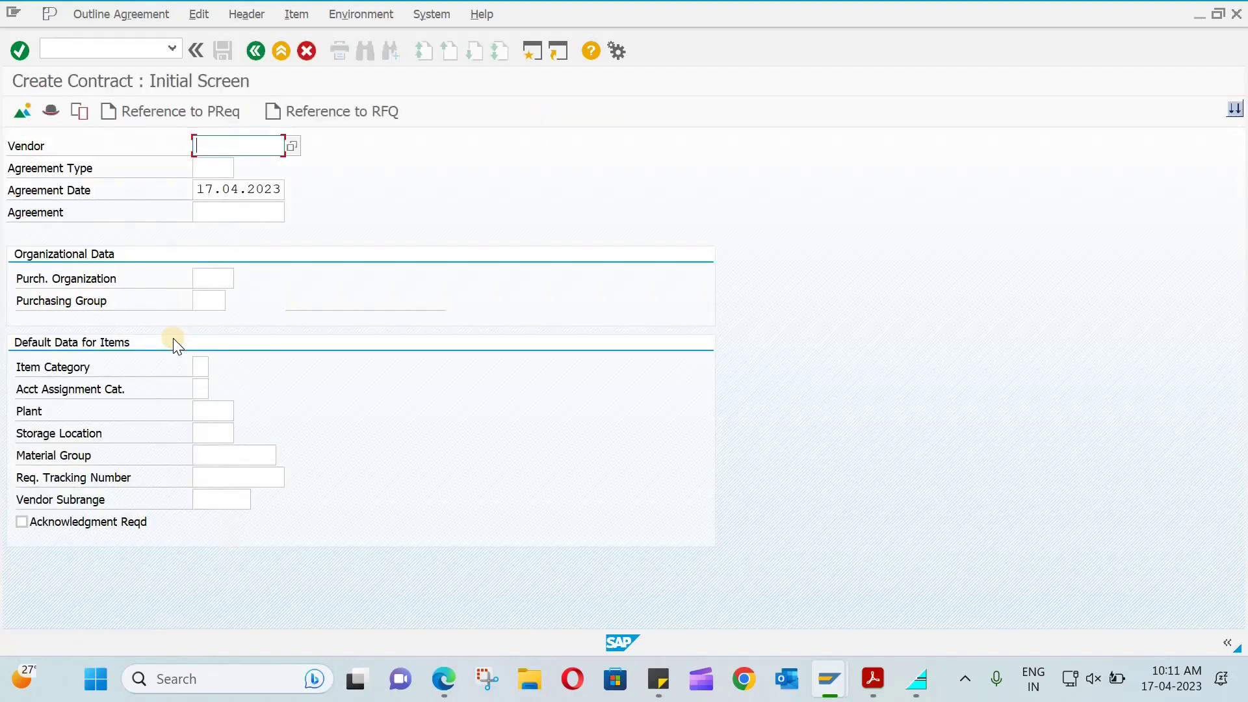
Step: Enter vendor VEN-201, agreement type WK, purchasing organization ABPO and purchasing group ABP for the new contract
text(ve)
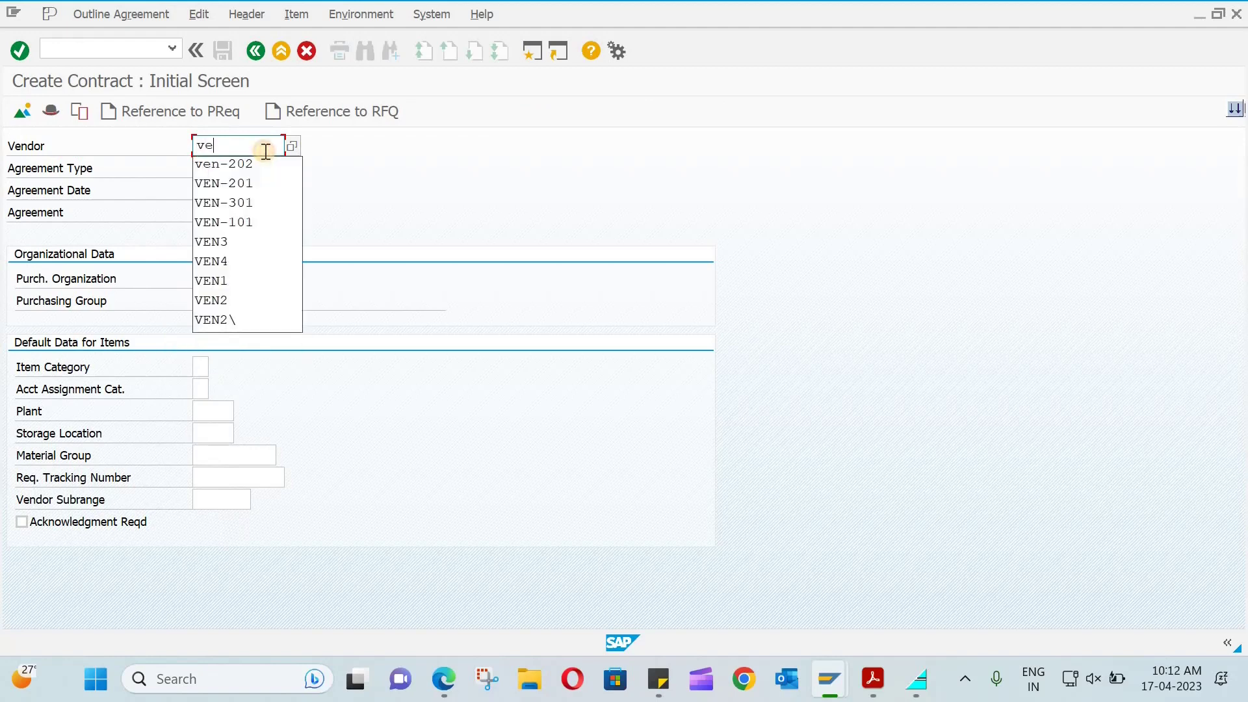
text(n-201)
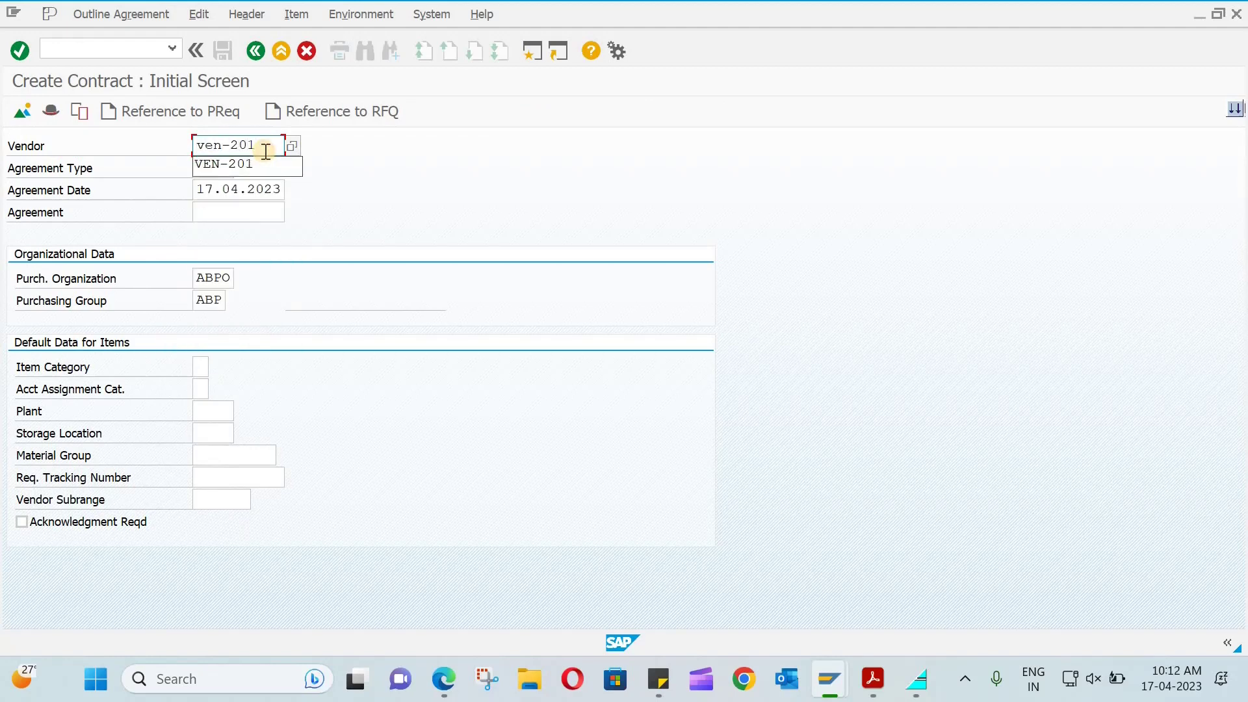
key(Return)
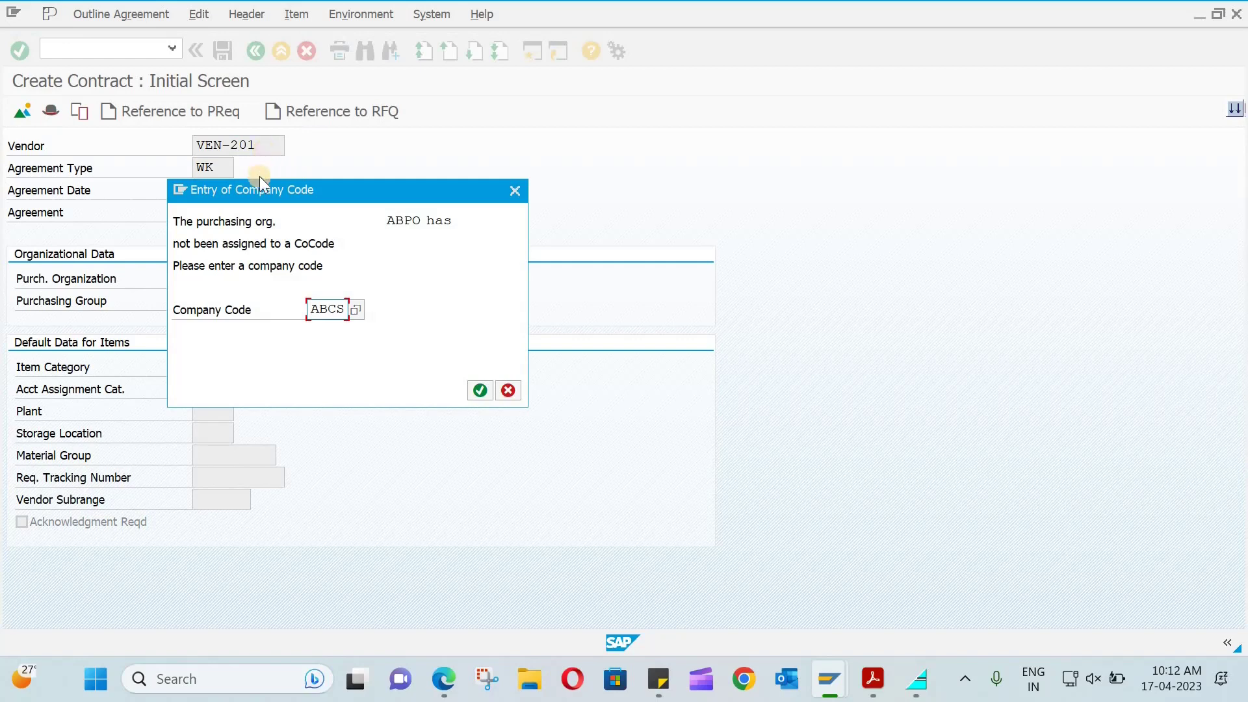
drag(275, 190, 732, 186)
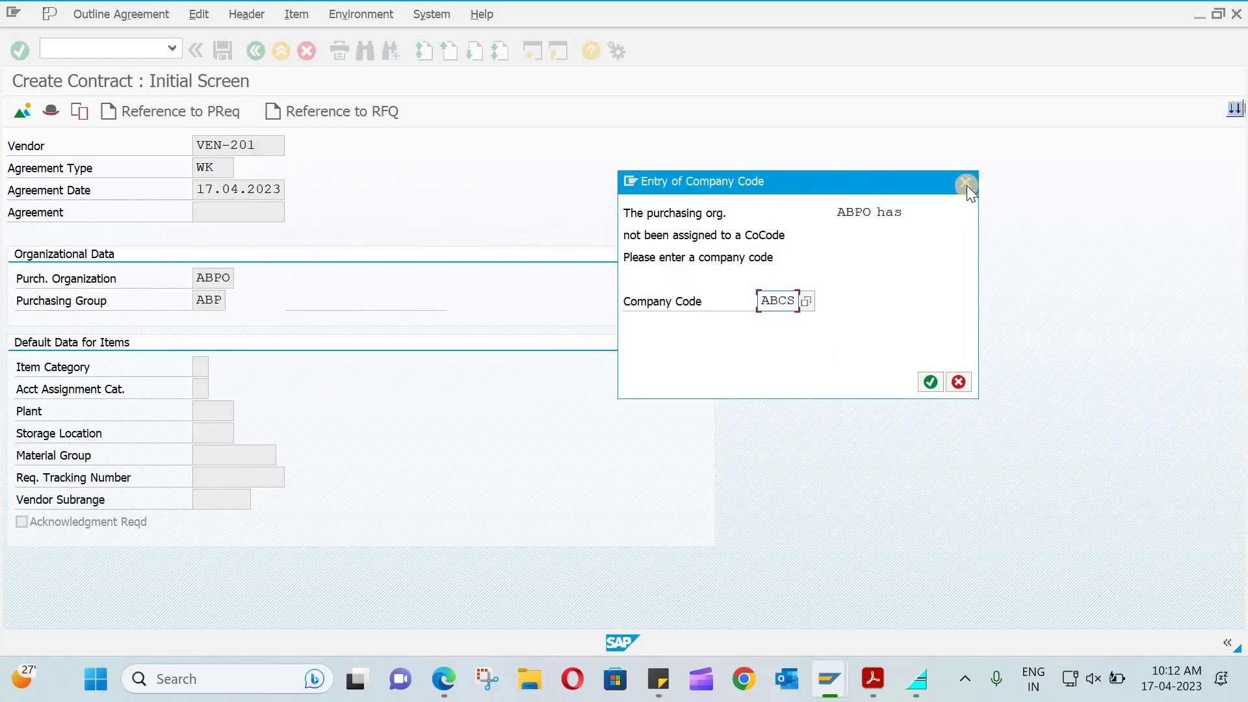
click(966, 184)
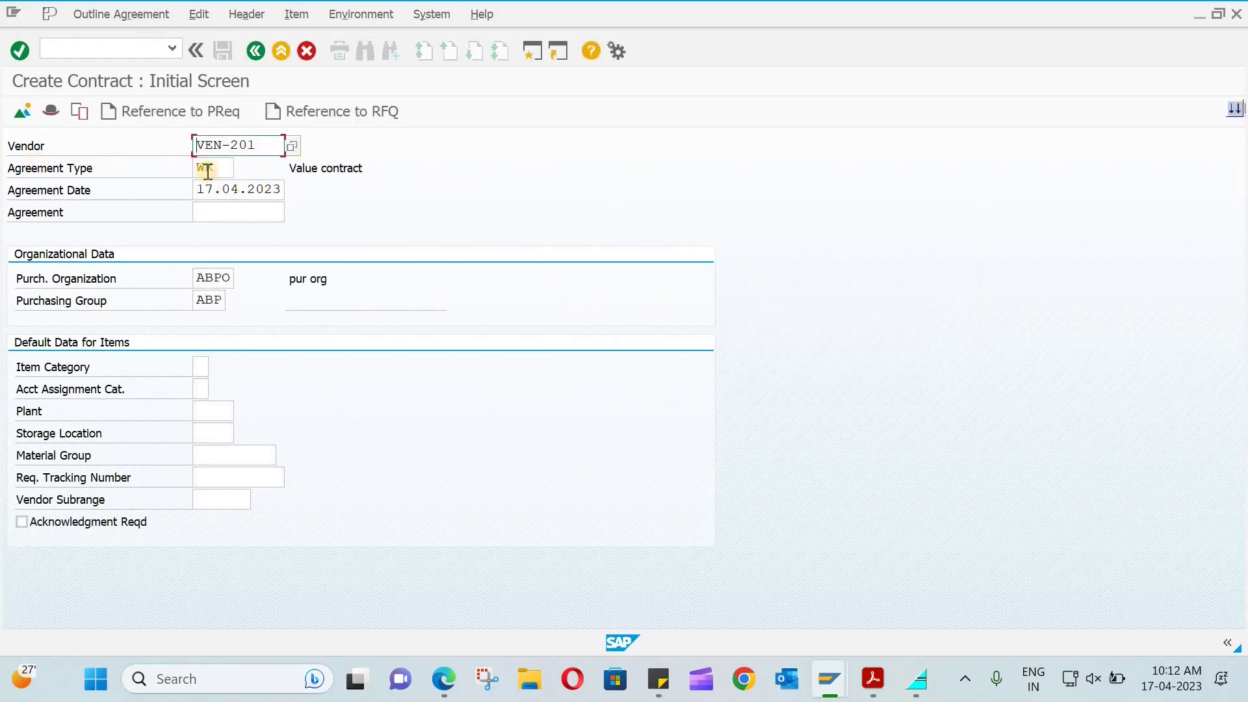
Step: Review the list of available agreement types for the contract without changing the selected type
click(207, 171)
click(242, 168)
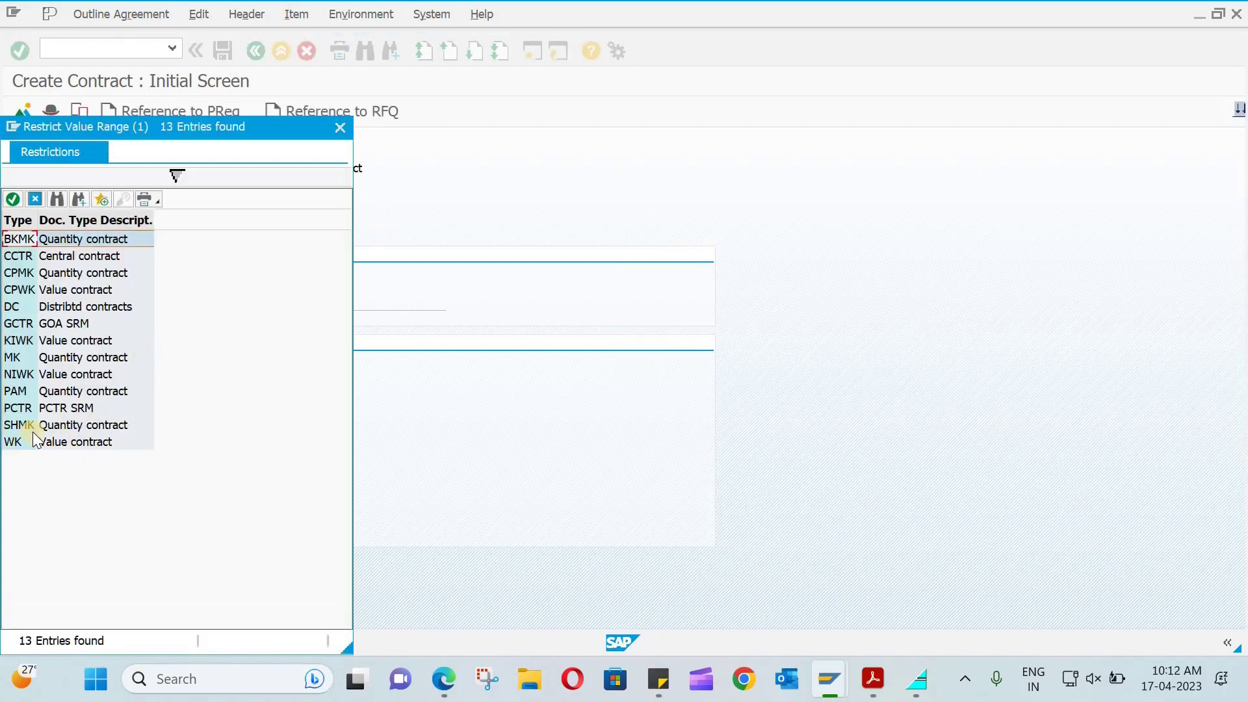
click(342, 129)
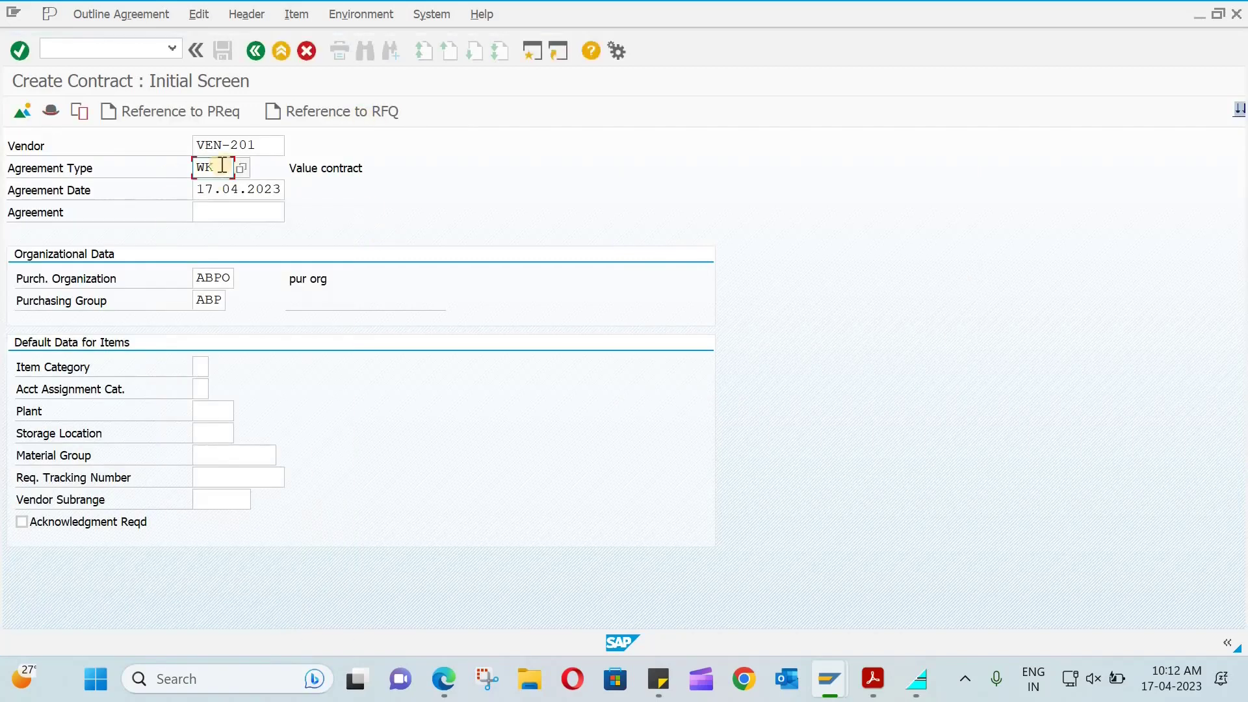
click(241, 168)
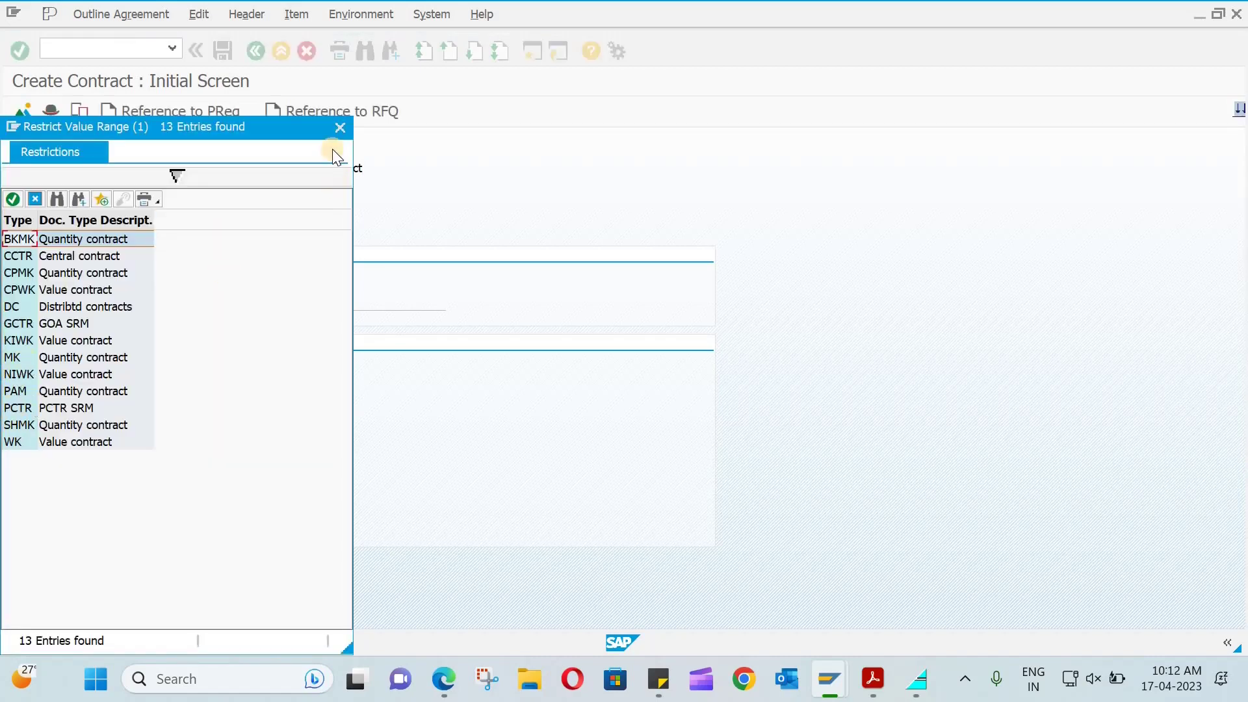
click(341, 130)
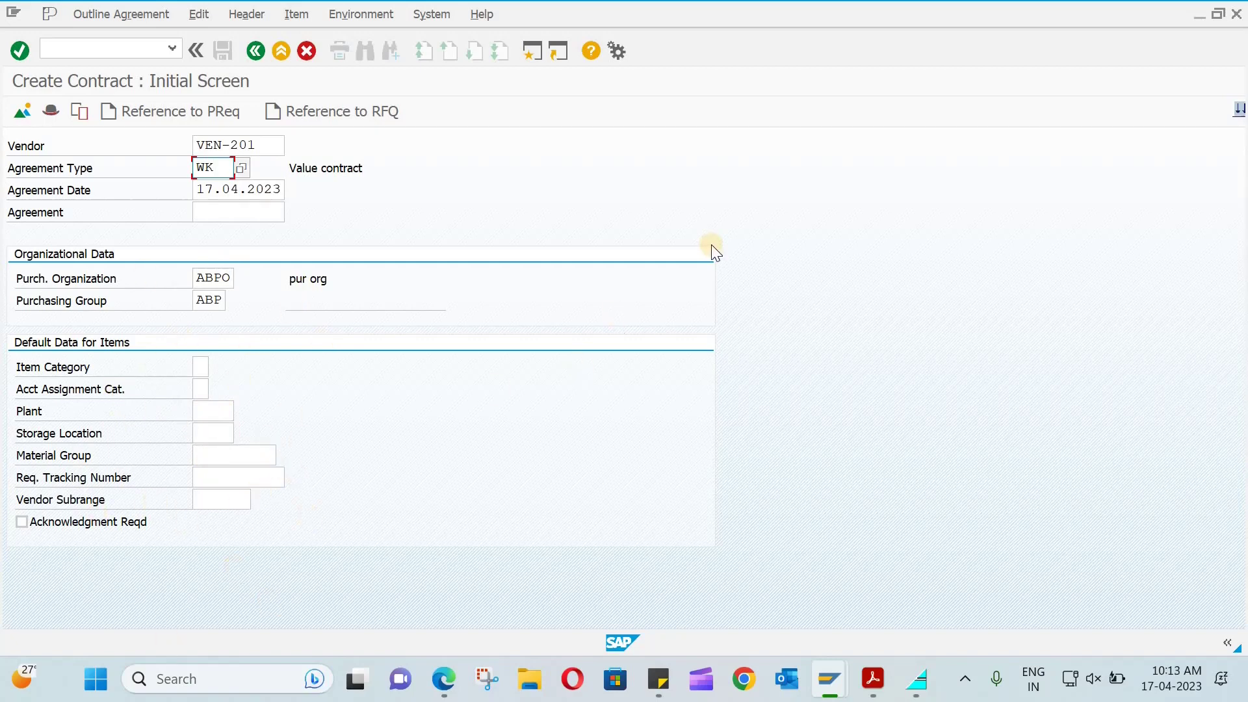
Step: Confirm company code ABCS and set the contract's validity end date to 17.04.2024
key(Return)
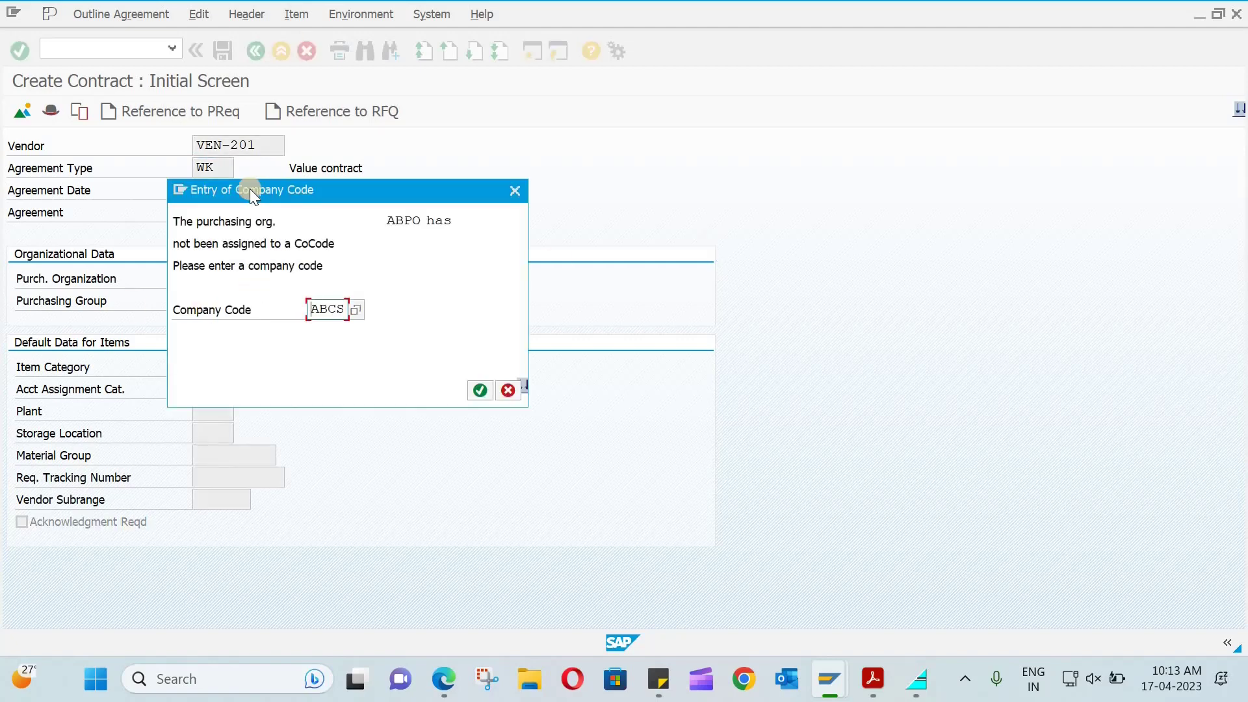
click(472, 394)
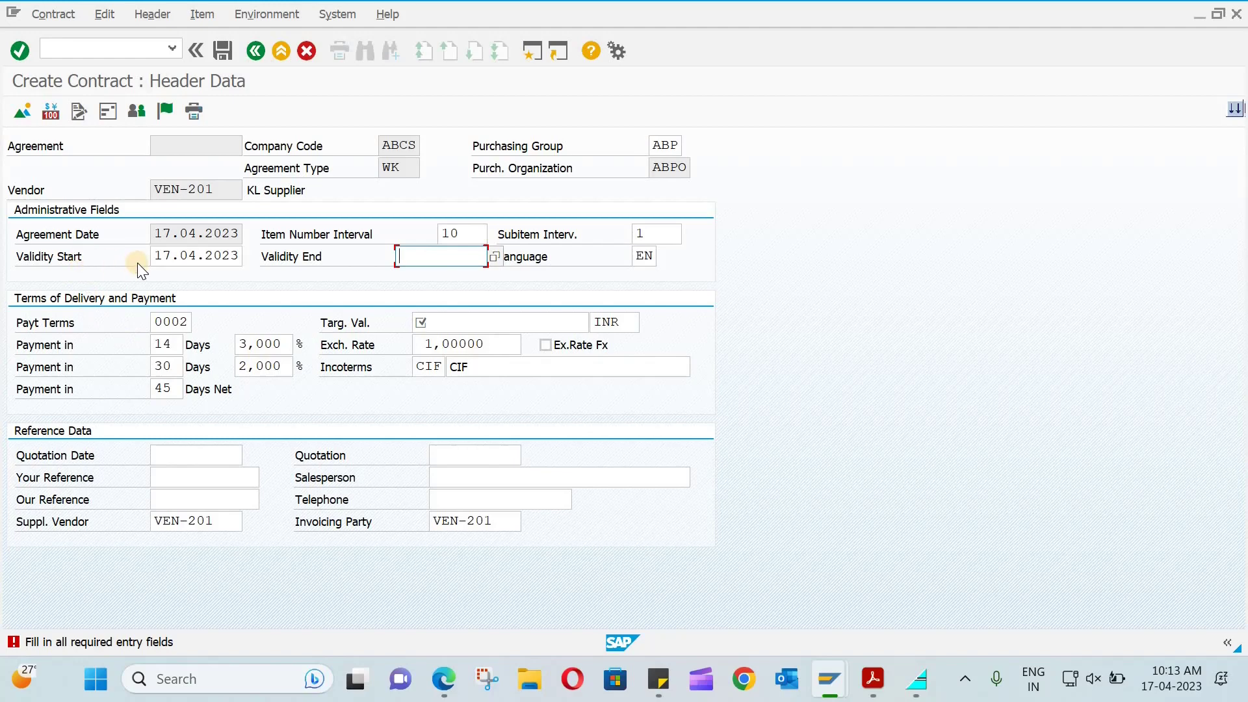
click(493, 255)
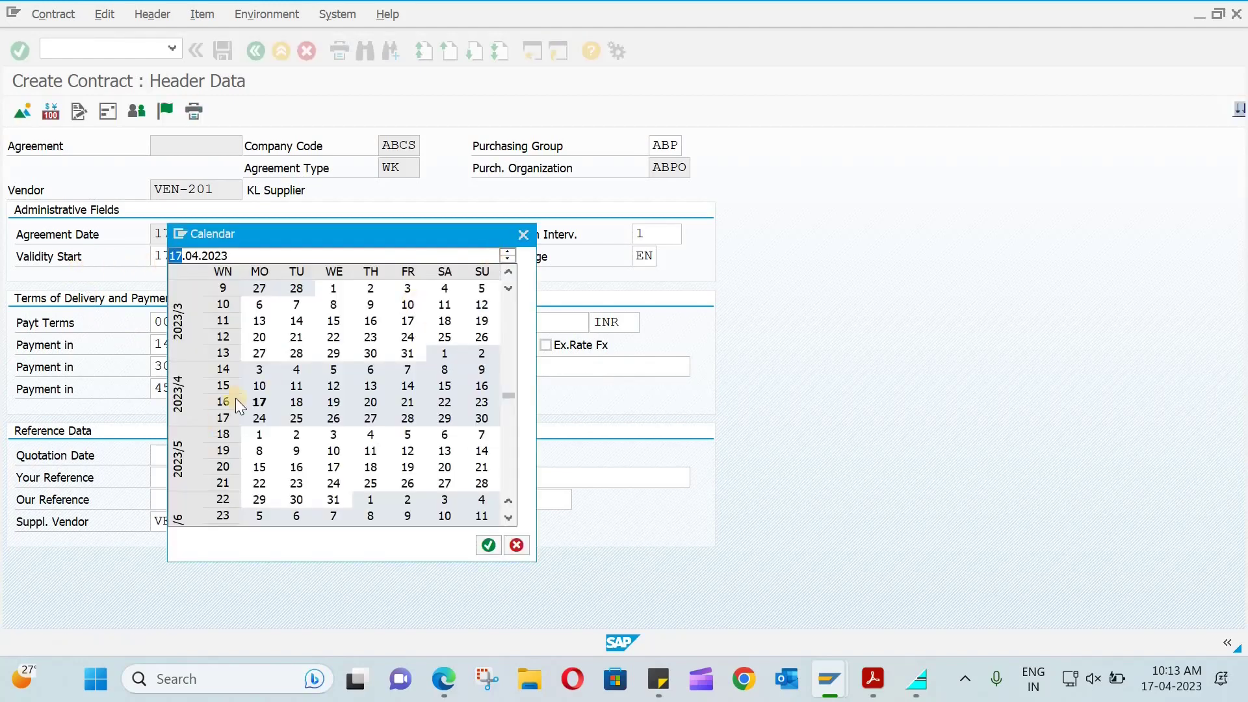
double_click(262, 400)
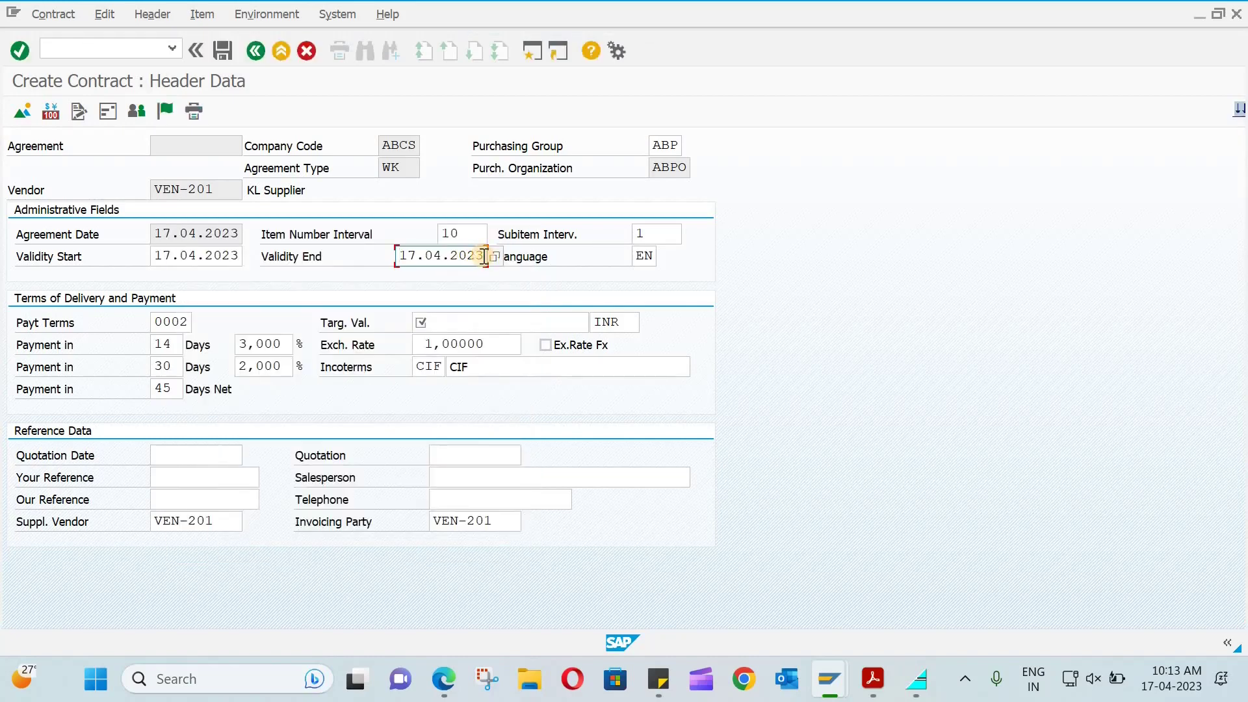
key(BackSpace)
text(4)
Step: Set the contract's target value to 500000 INR and proceed to the item overview
click(509, 327)
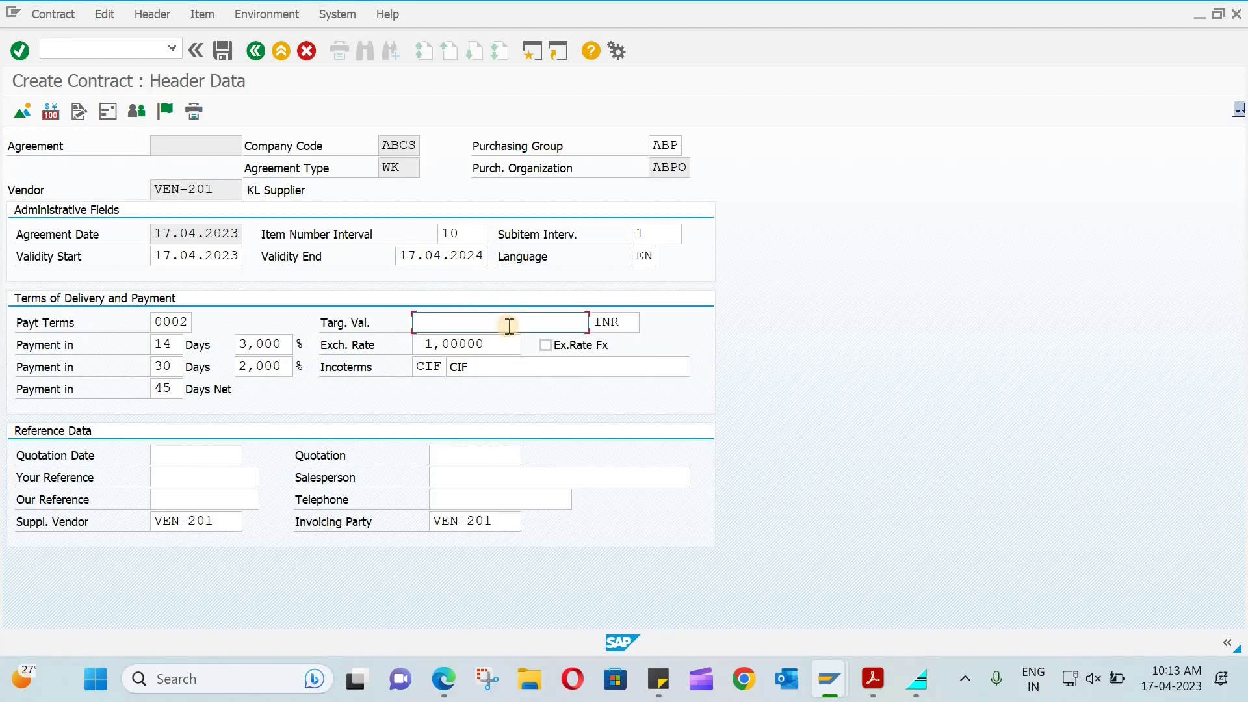
text(5)
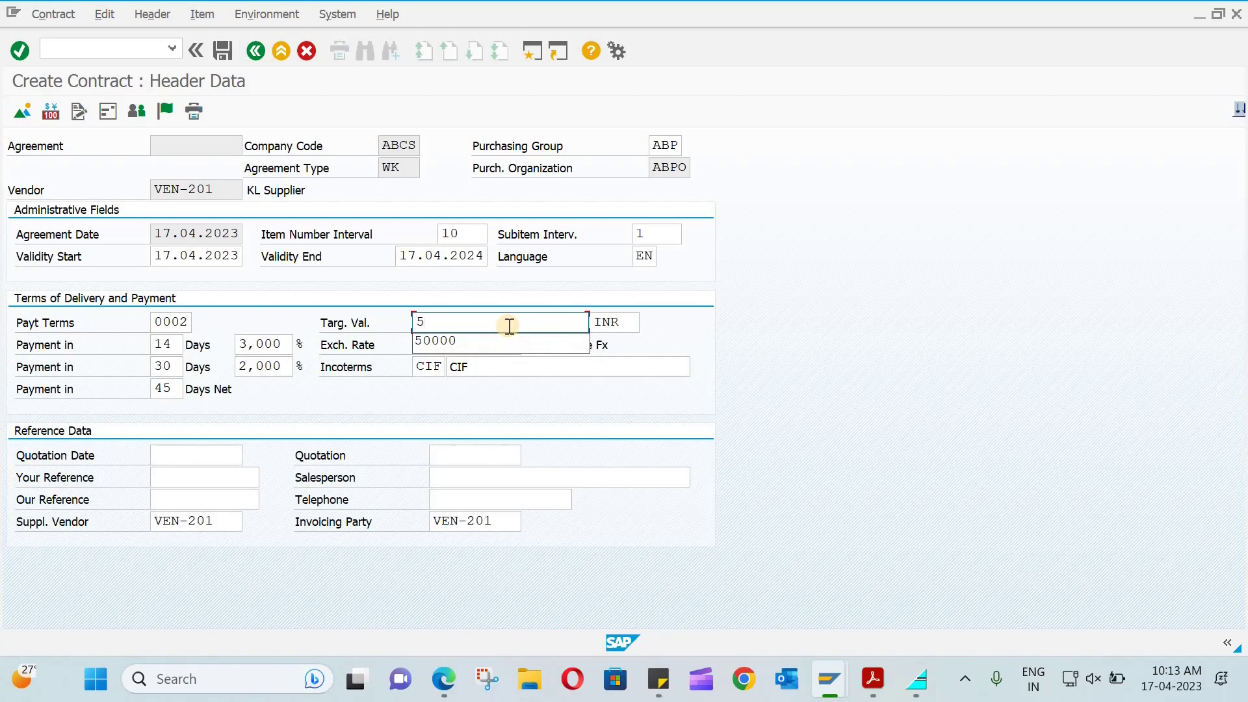
text(0000)
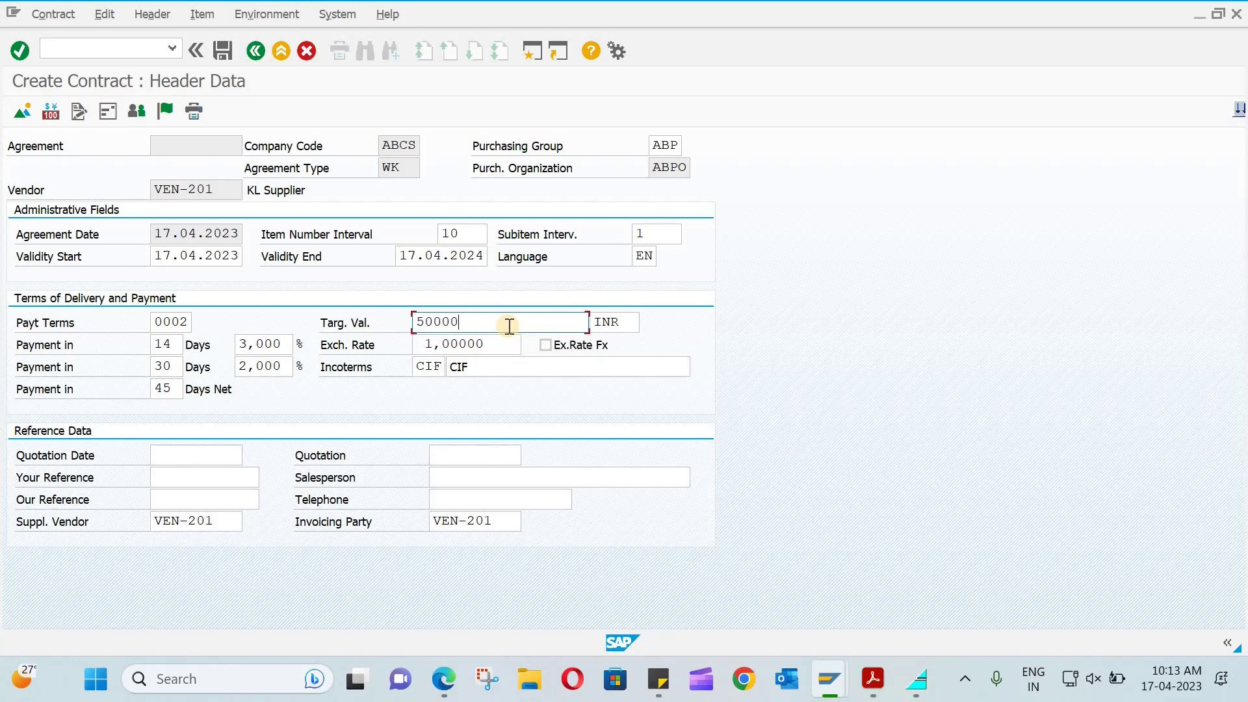
text(0)
key(Return)
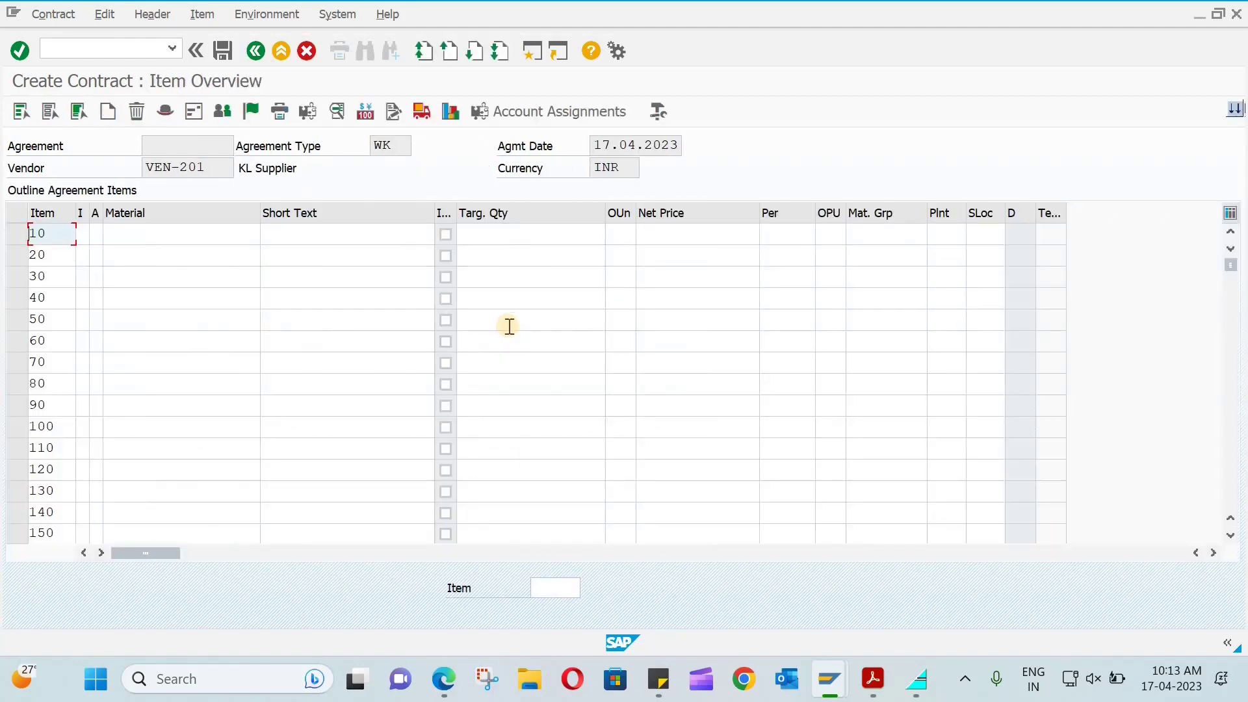
Step: Enter BRAKES- 202 as the material for item 10 of the contract
click(207, 240)
text(brakes)
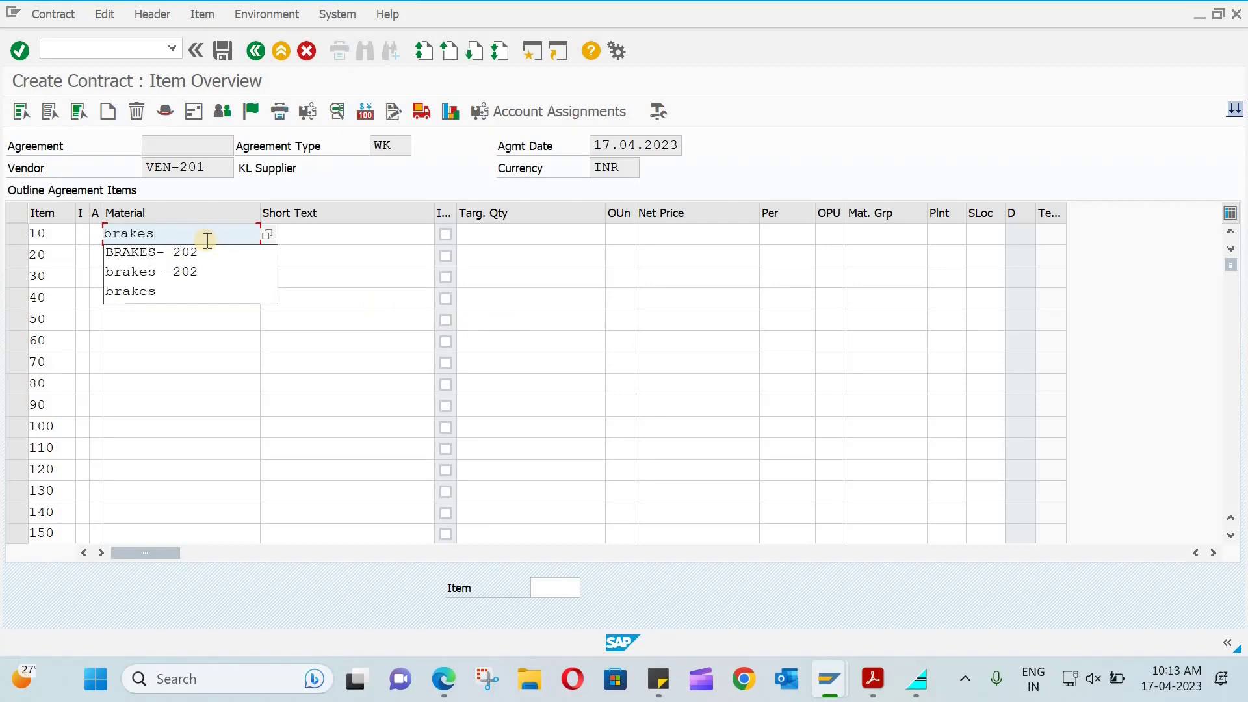
key(Down)
key(Return)
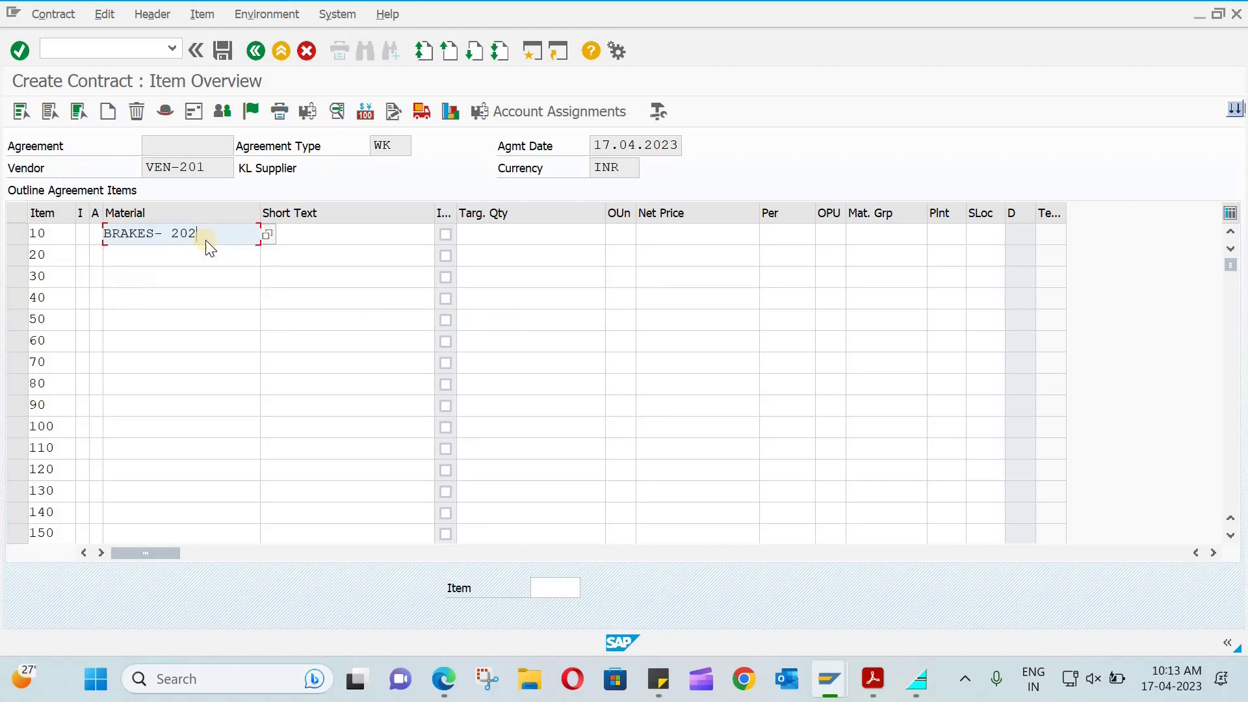
key(Return)
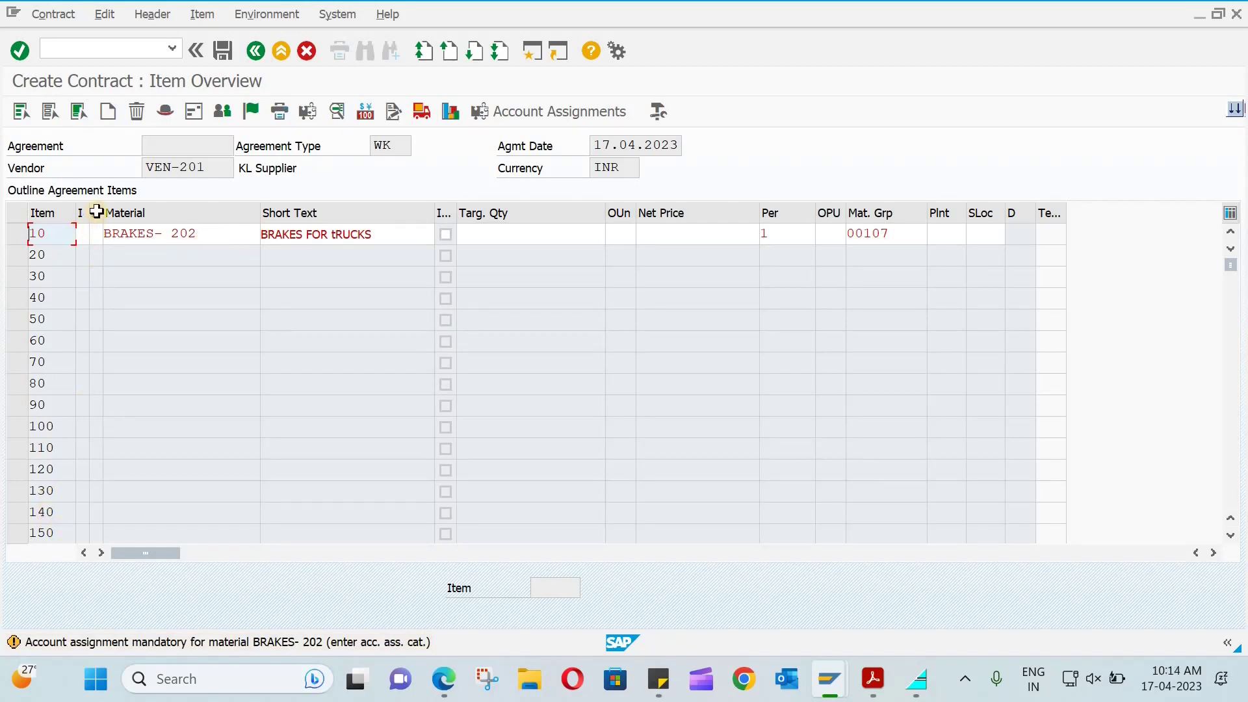
Step: Set account assignment category K and a net price of 100 for the brakes item
click(97, 235)
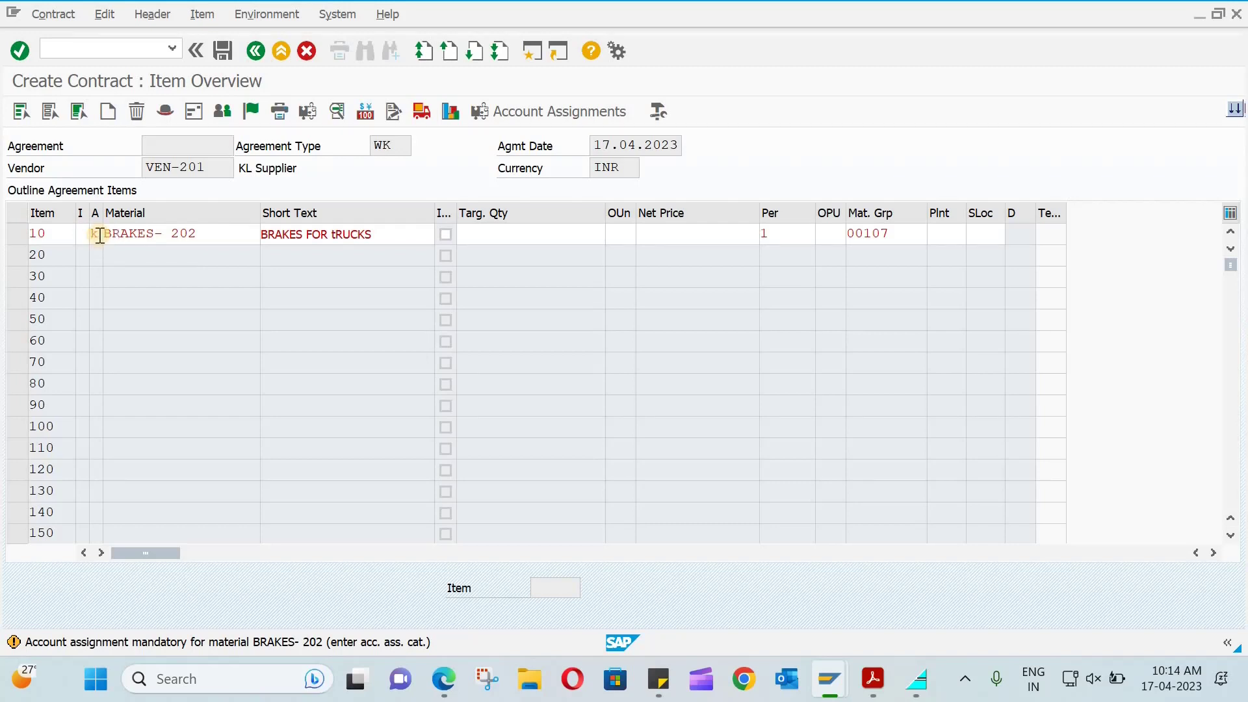
key(Return)
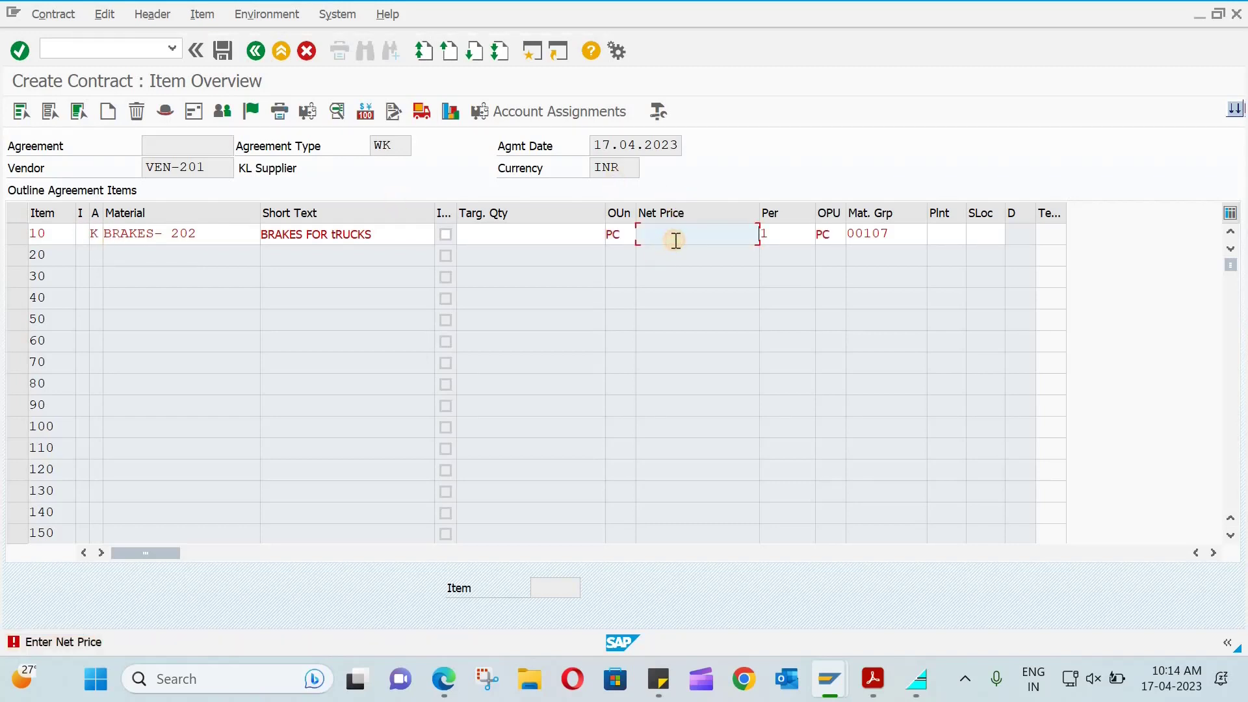
text(100)
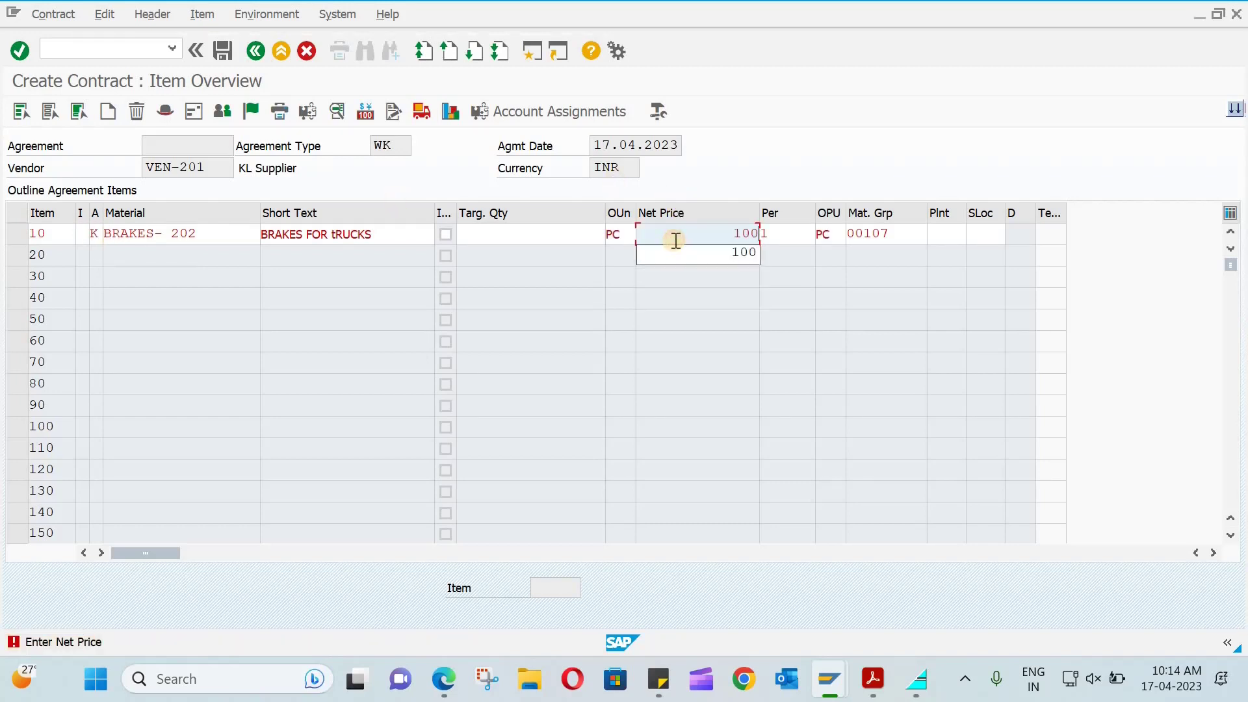
key(Return)
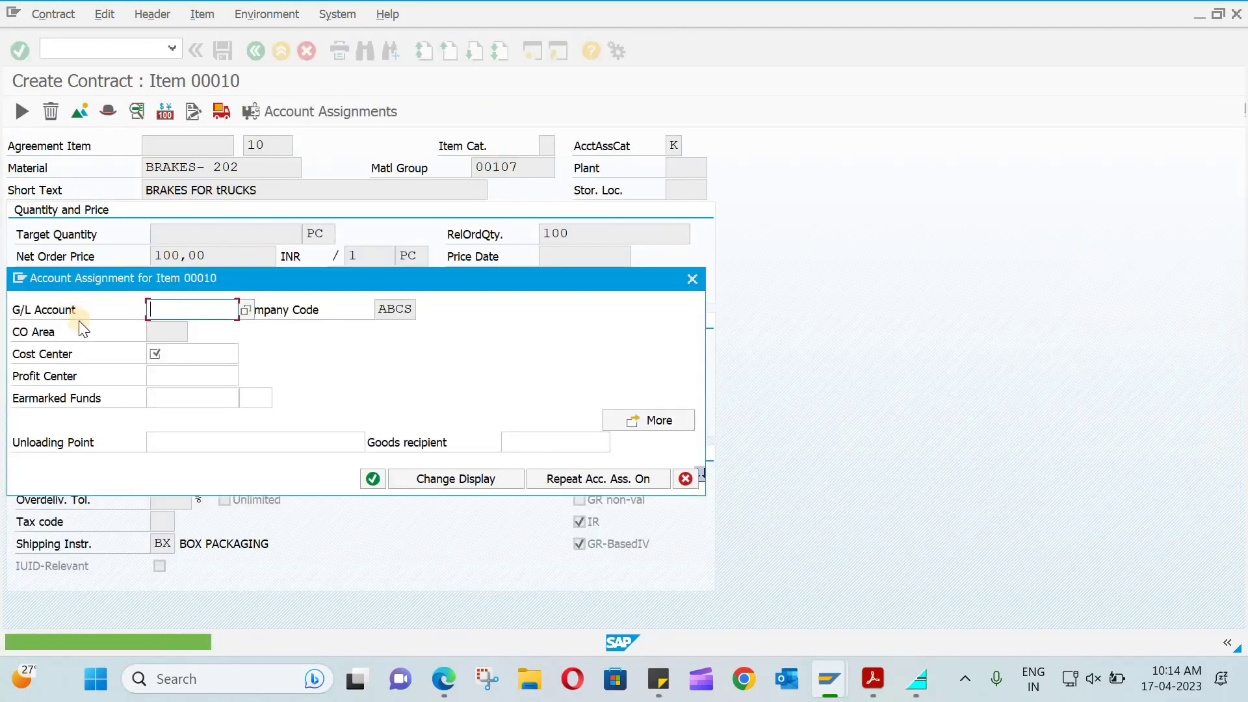
Step: Assign item 10 to G/L account 400000 and cost center 5000
text(4)
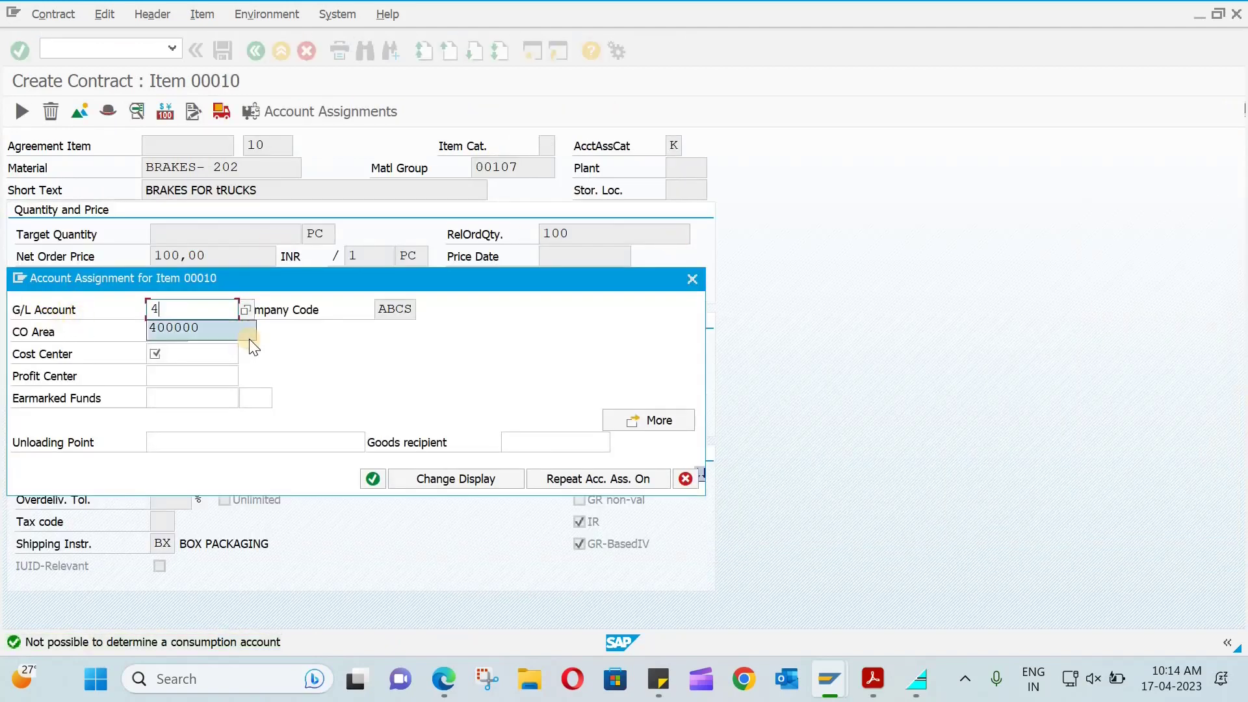
click(249, 338)
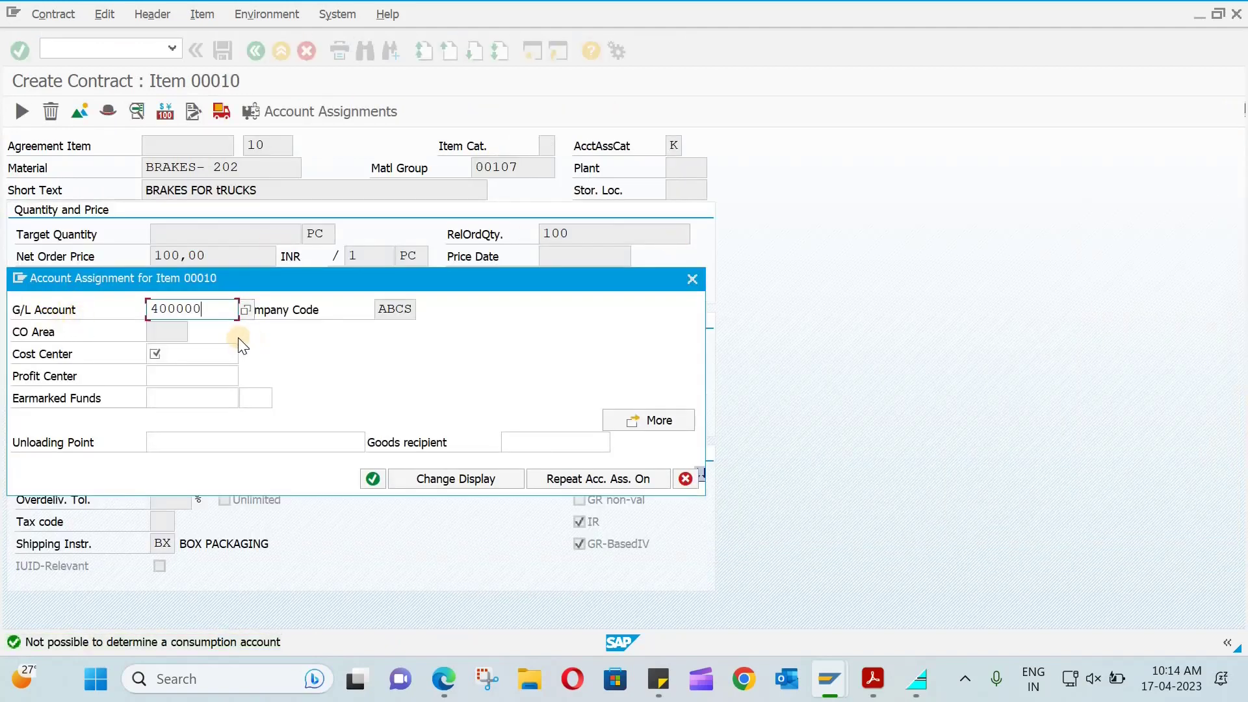
click(212, 357)
text(5000)
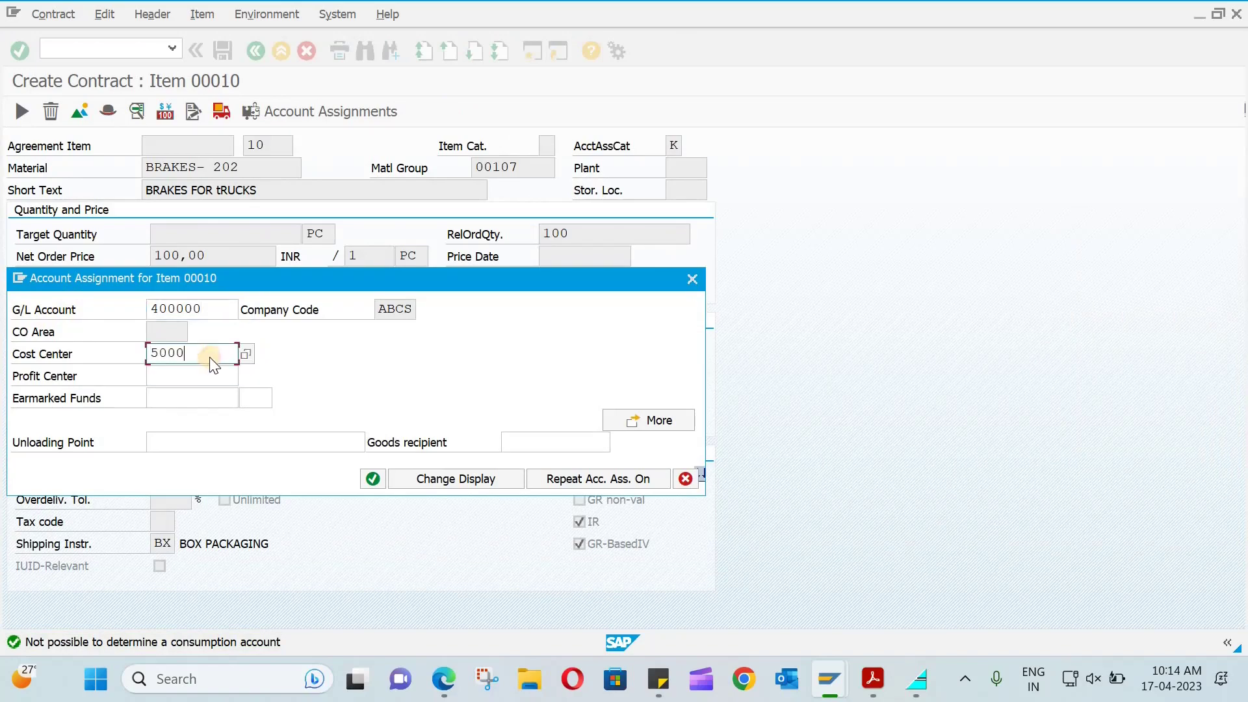
key(Return)
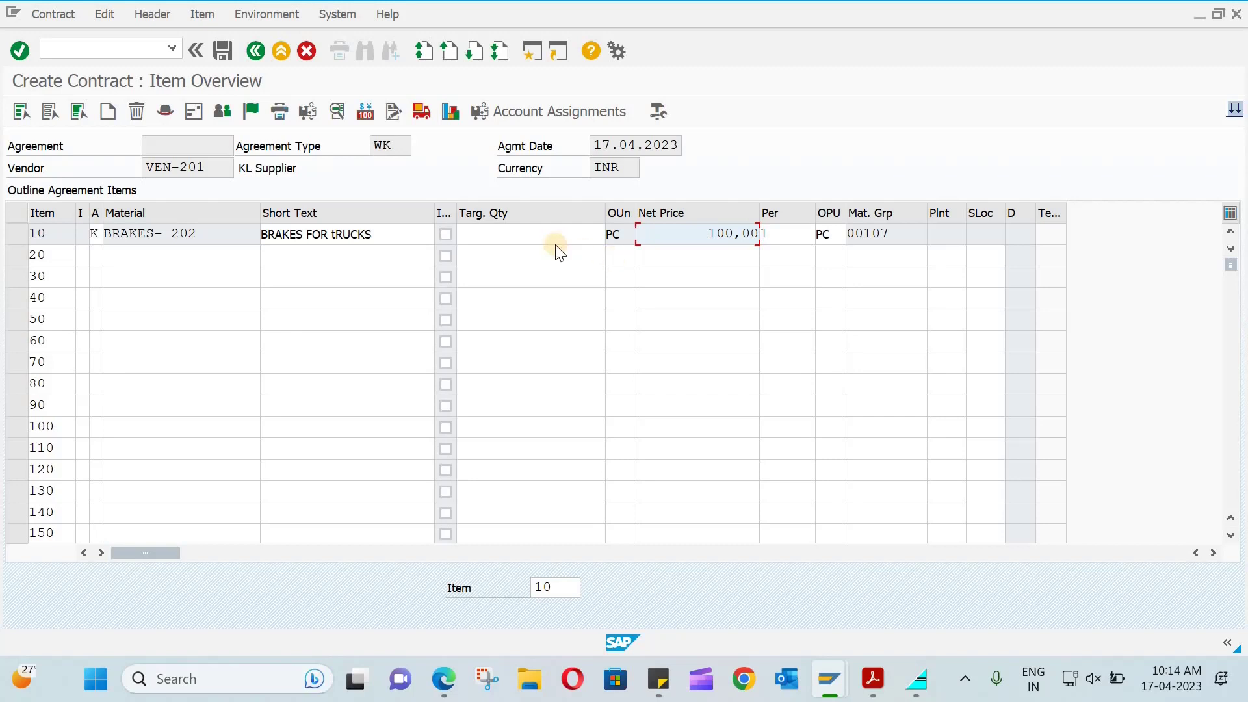
Step: Select item 10 in the outline agreement items and save the value contract
click(22, 234)
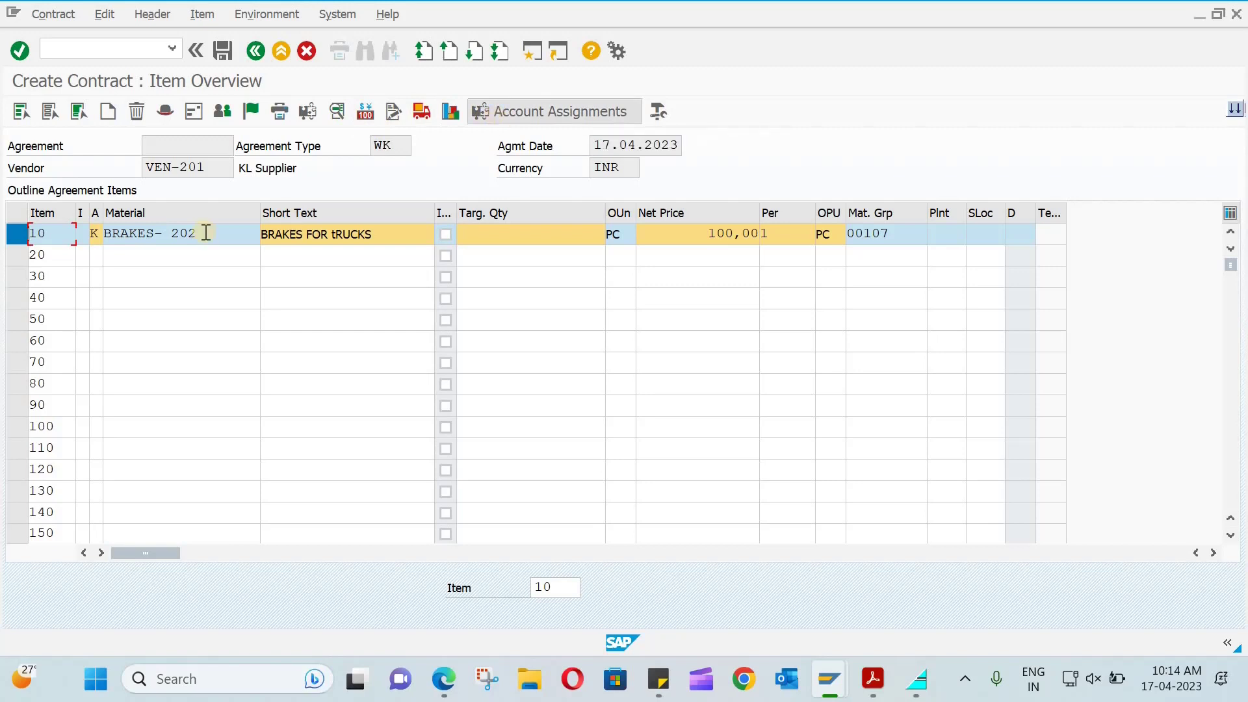
click(17, 235)
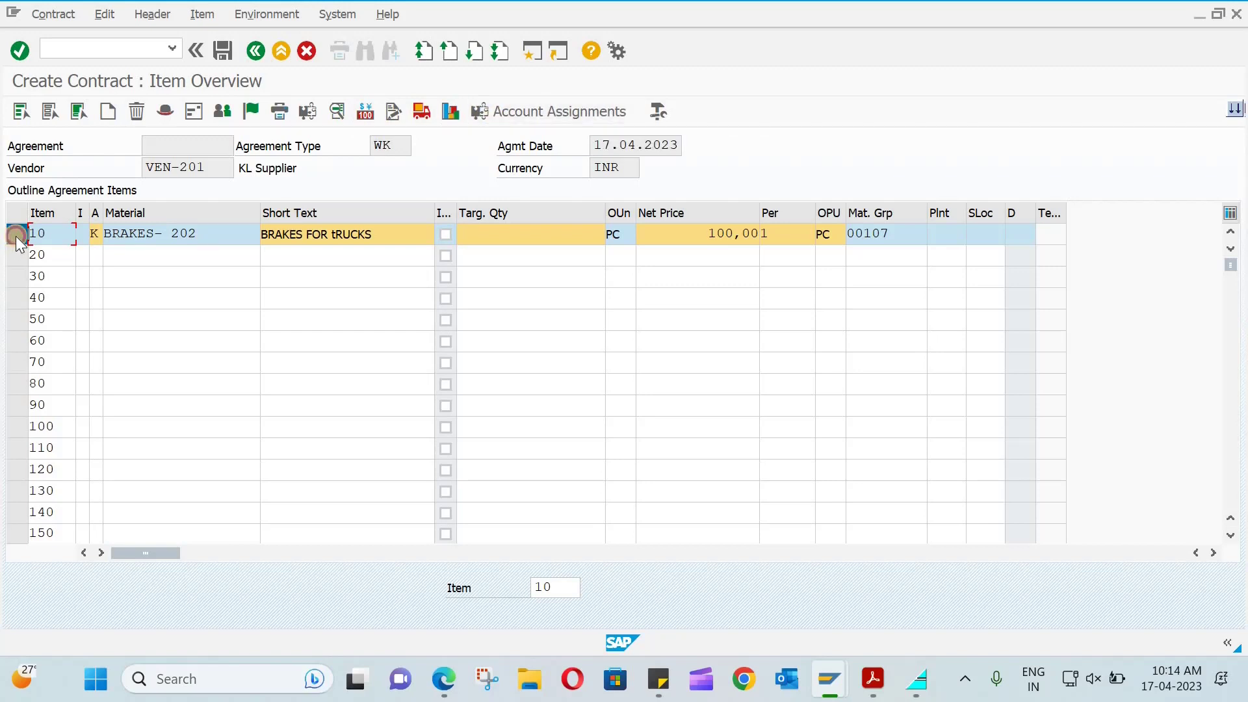
click(224, 51)
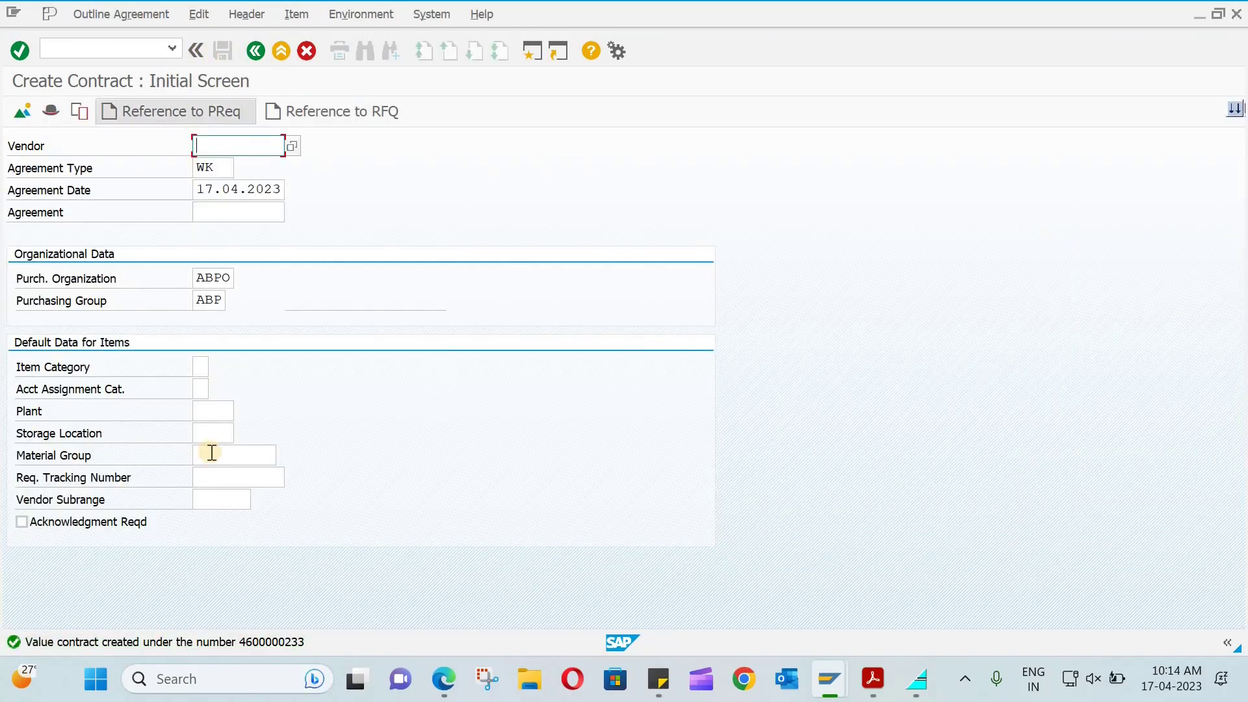
Step: Copy the new contract's number from the message details into a sticky note and label it "- Value contract"
double_click(267, 642)
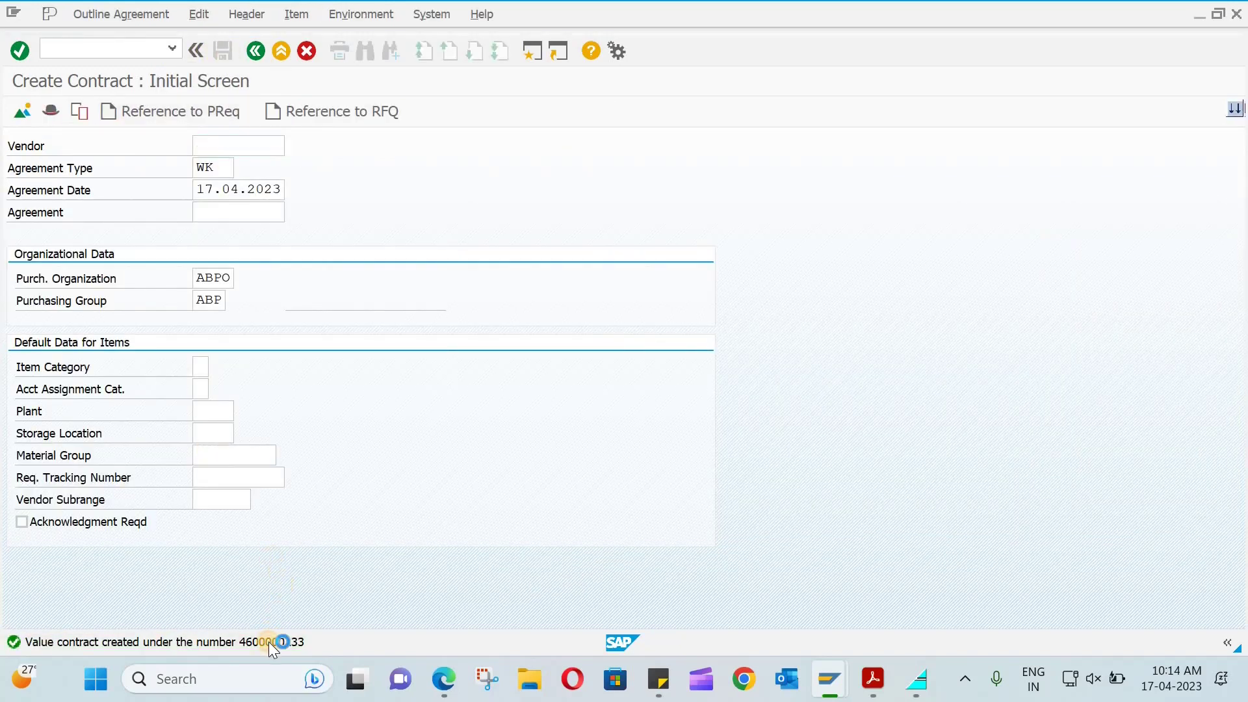
double_click(656, 82)
key(ctrl+c)
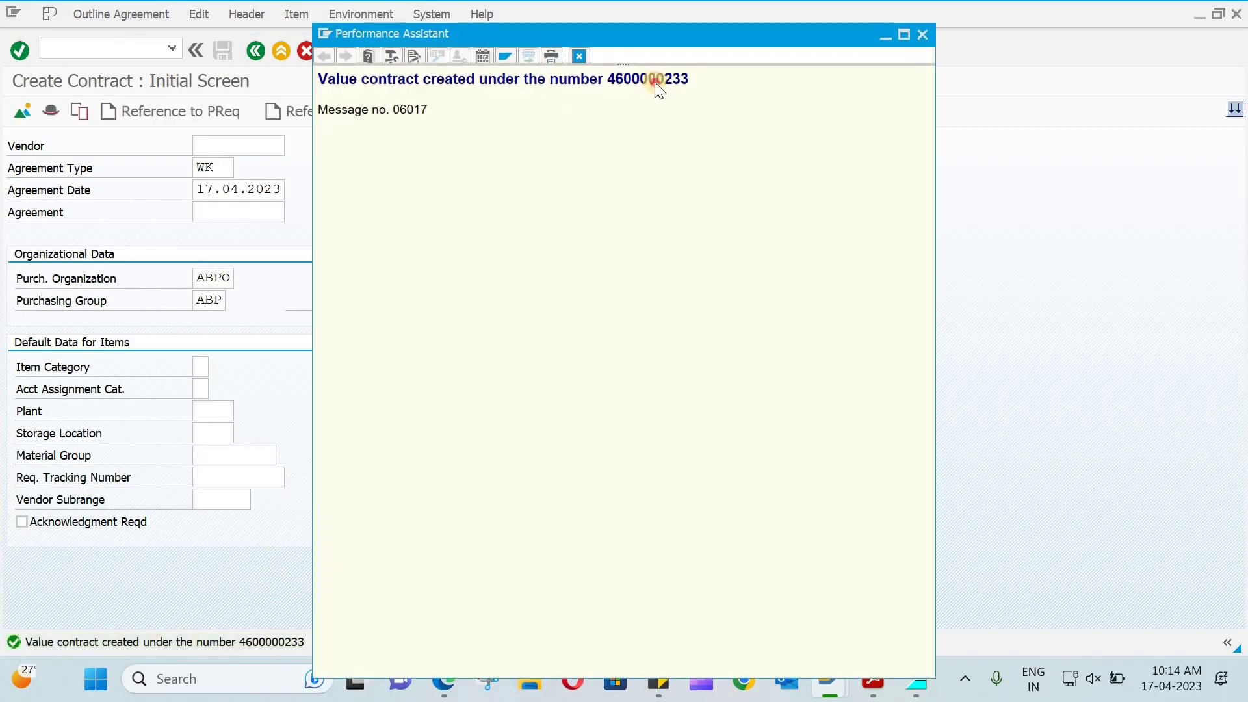
click(923, 34)
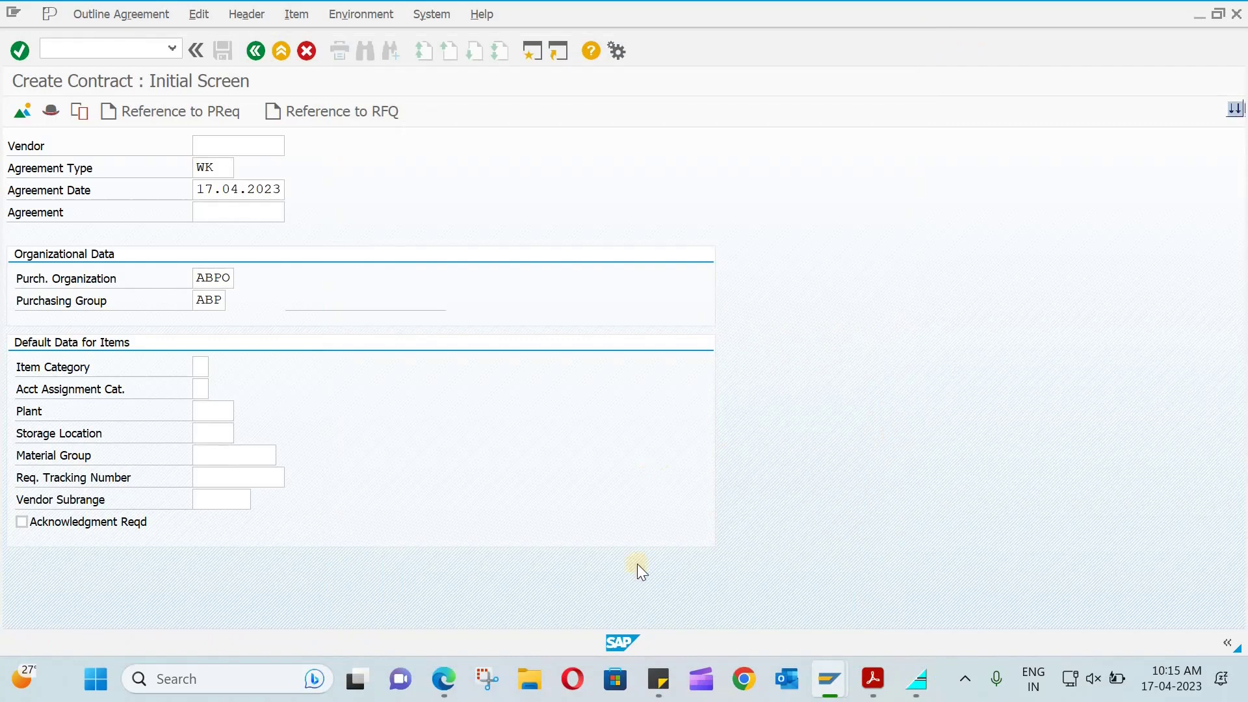
click(658, 679)
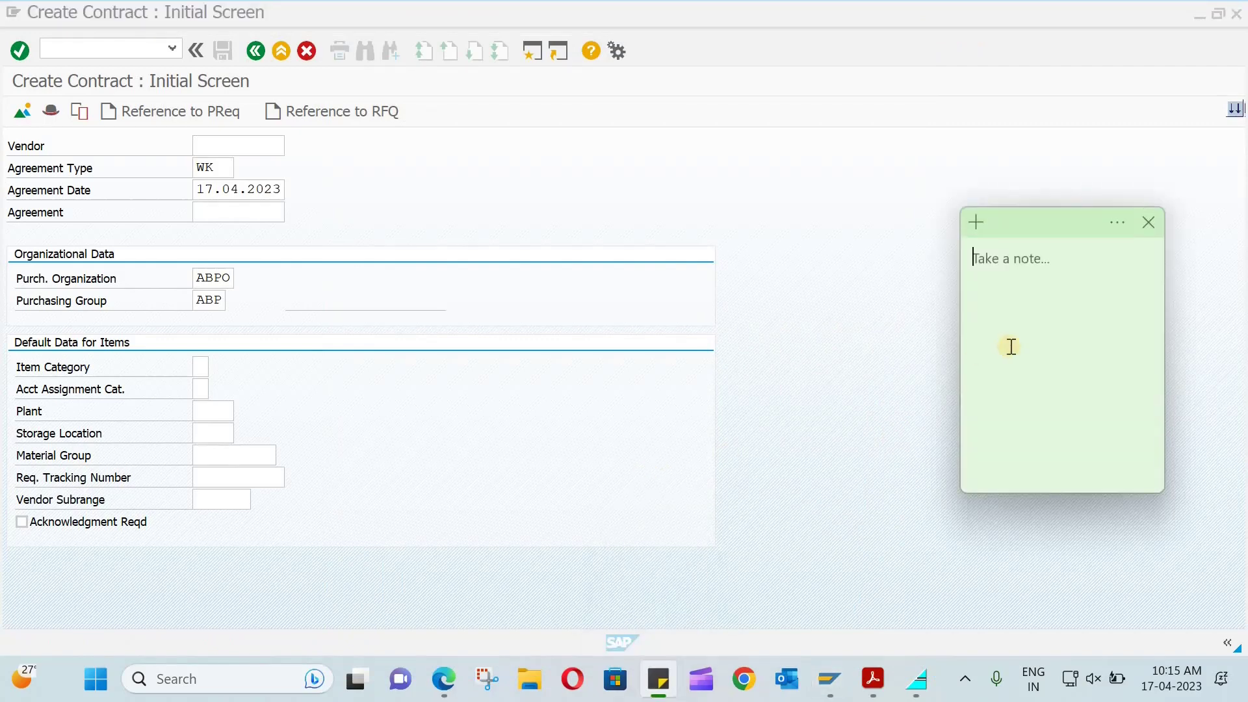
key(ctrl+v)
text(- Value co)
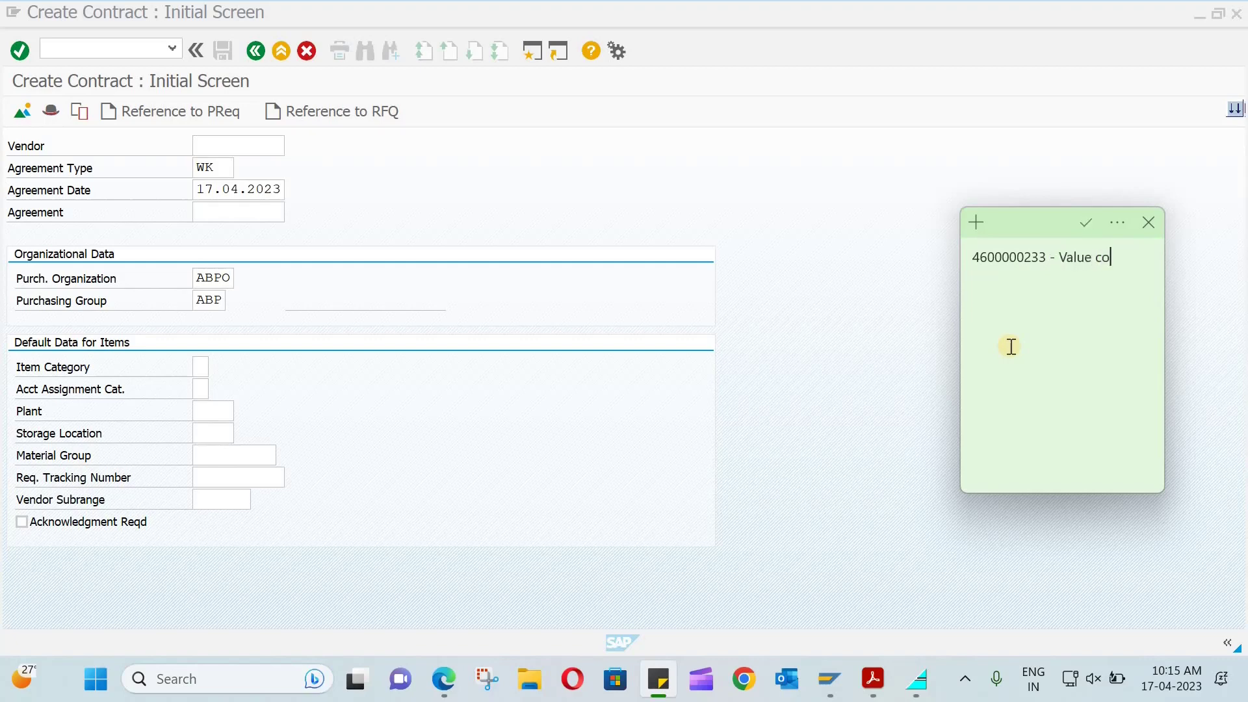
text(ntract)
click(836, 269)
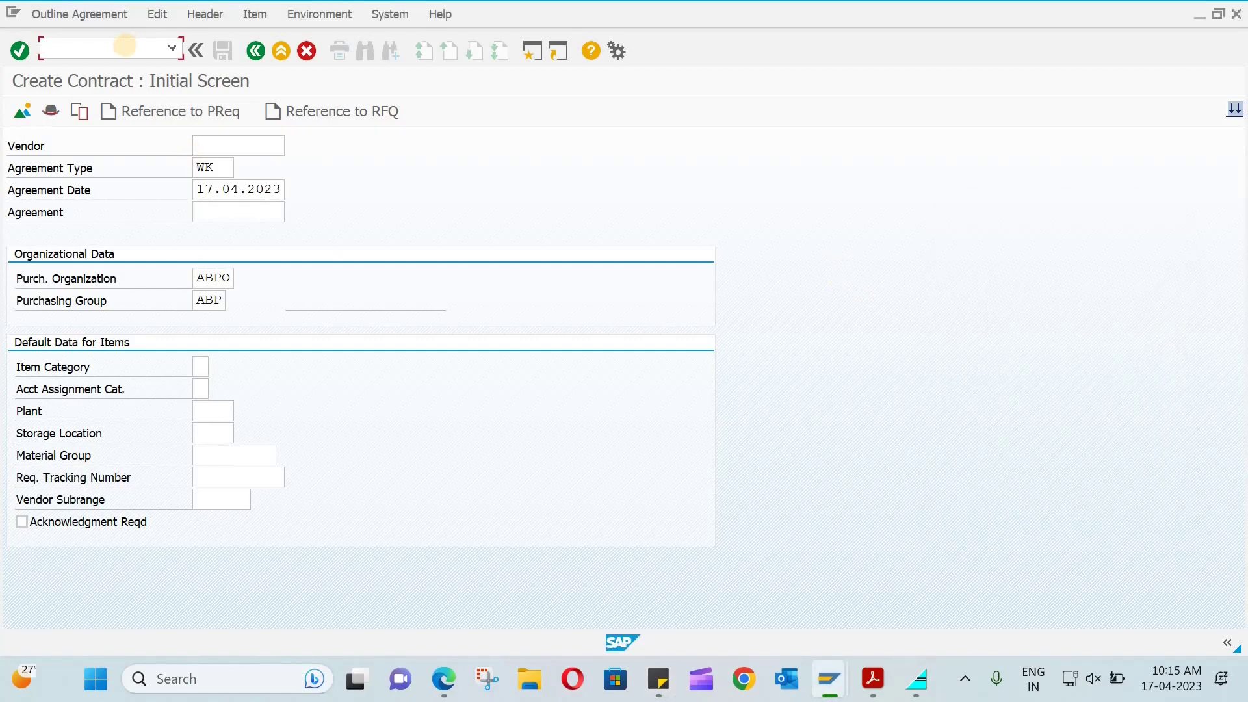
Step: Leave contract creation, open the contract message output ME9K, and list the messages for the new contract
click(126, 47)
text(/n)
key(Return)
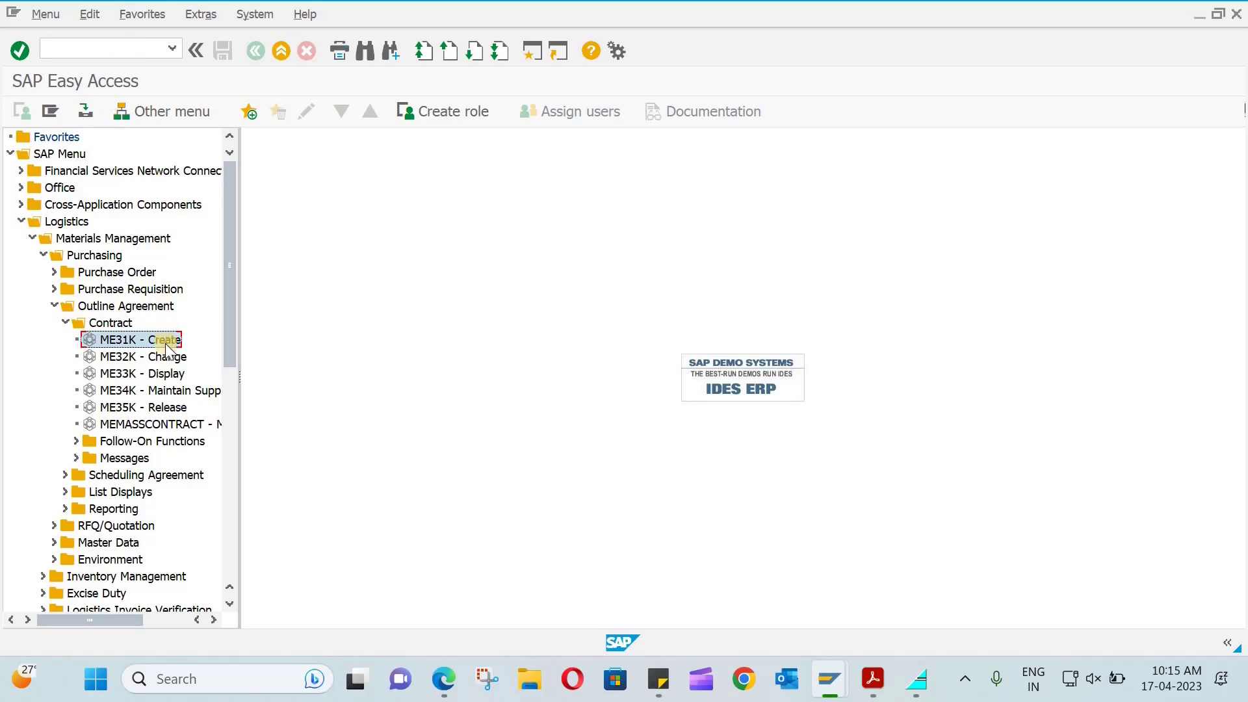
scroll(168, 351, down, 3)
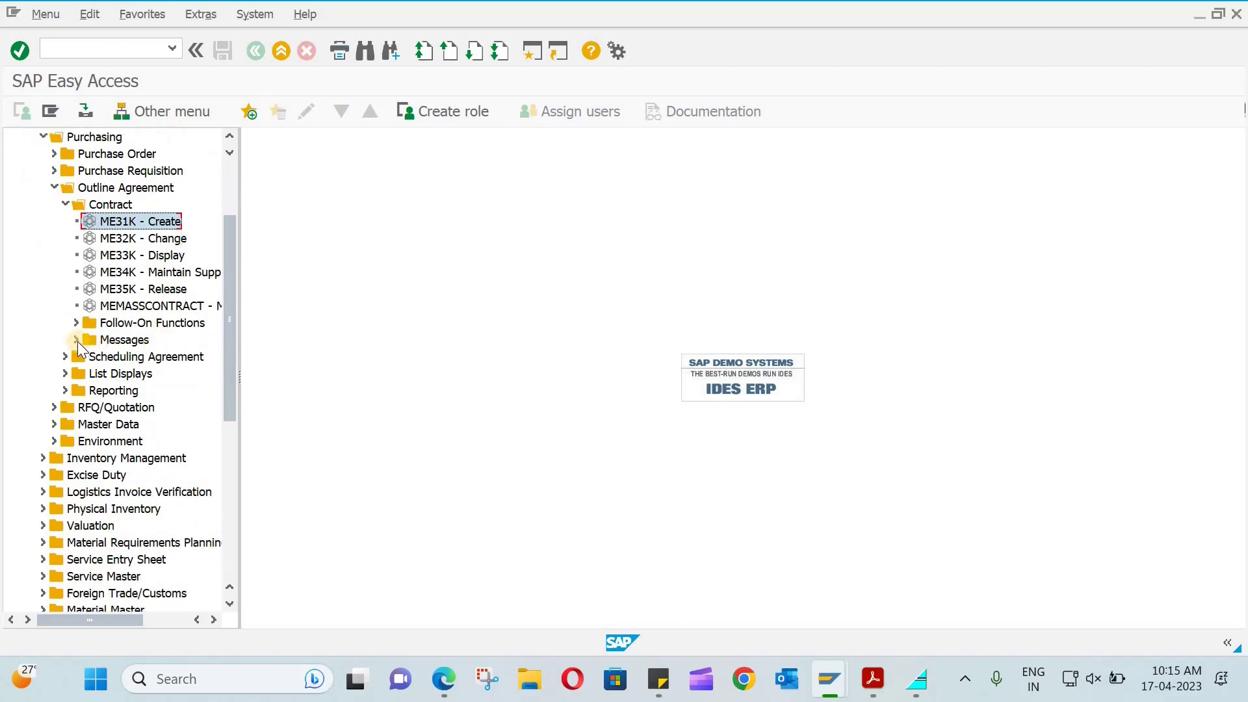
click(75, 340)
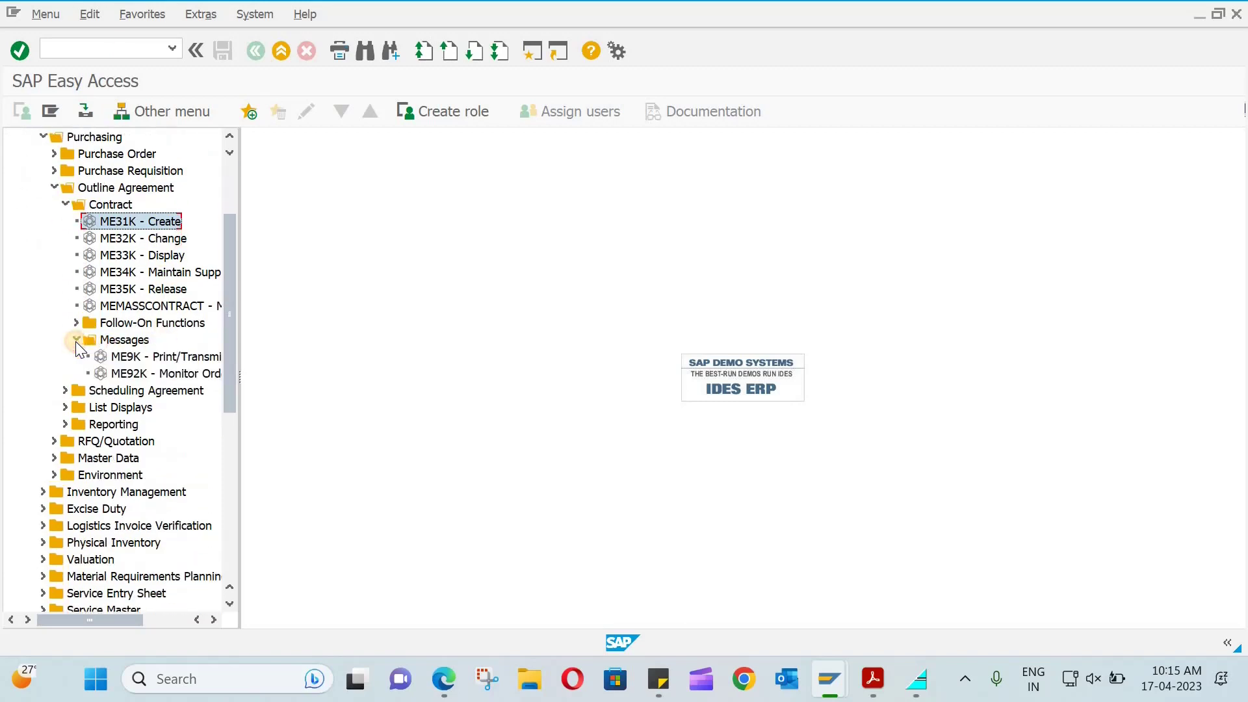
double_click(157, 356)
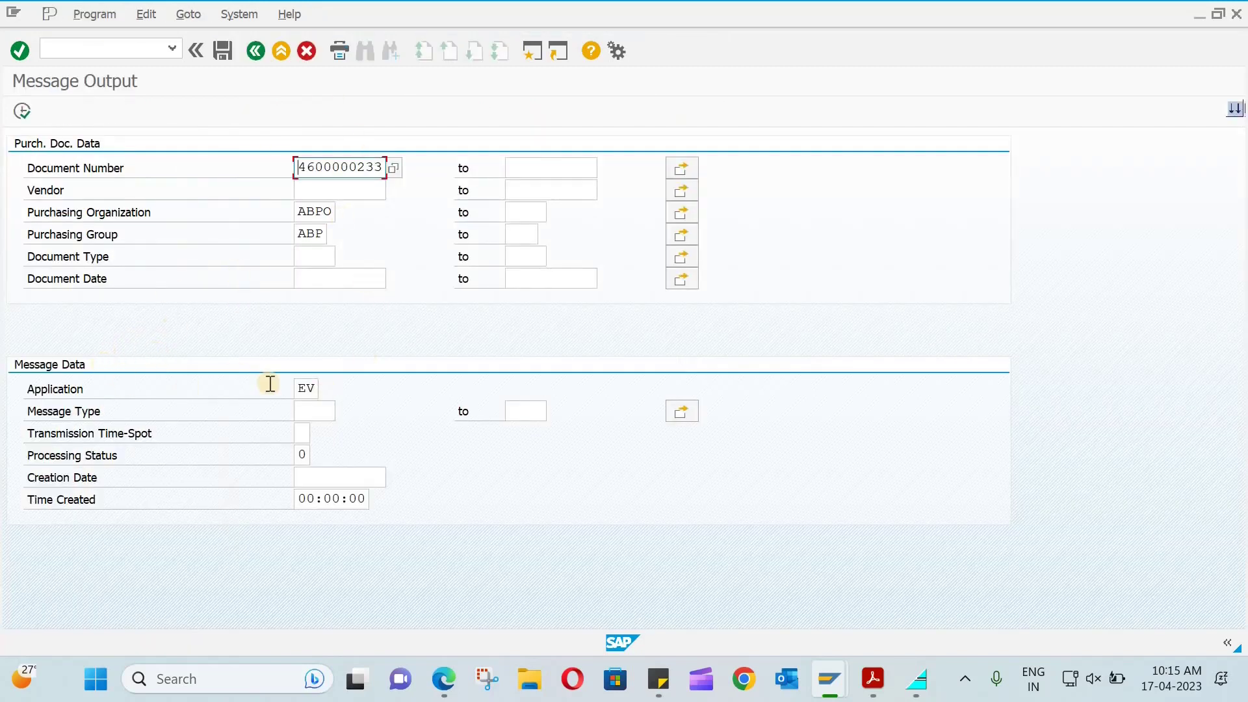
click(23, 110)
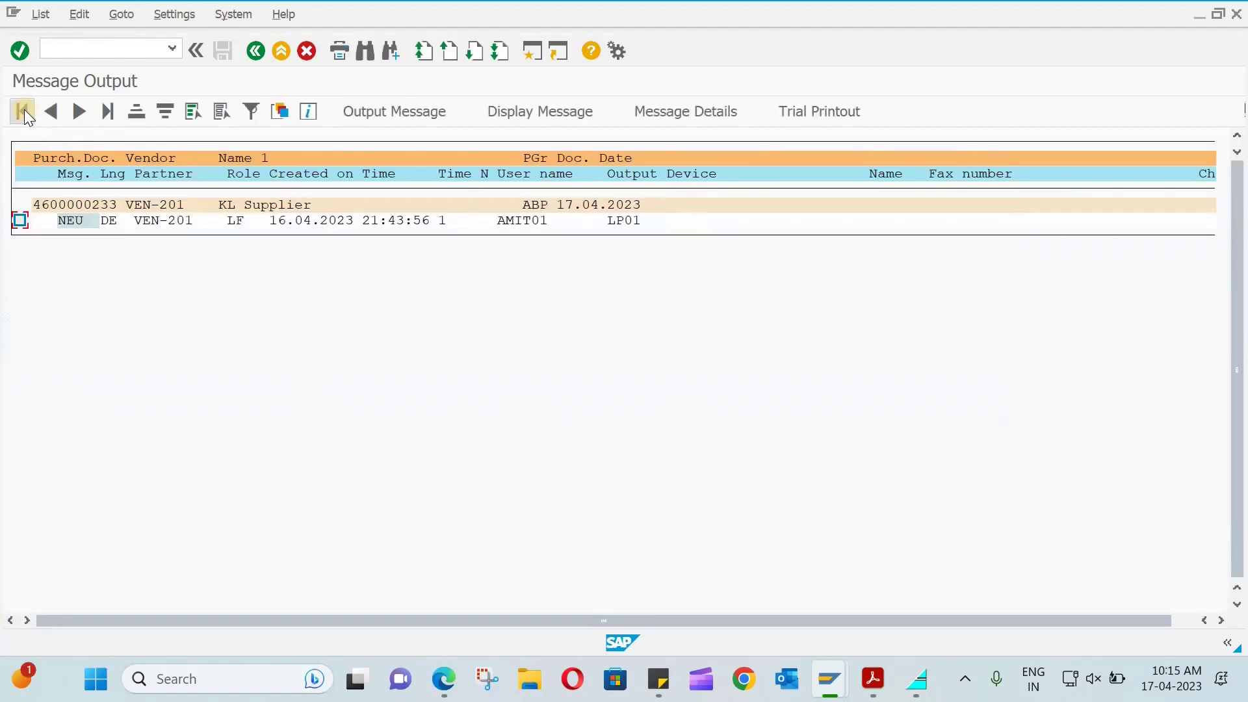
Step: Output the contract's NEU message, and review its print preview from validity dates to item details before leaving it
click(20, 221)
click(380, 111)
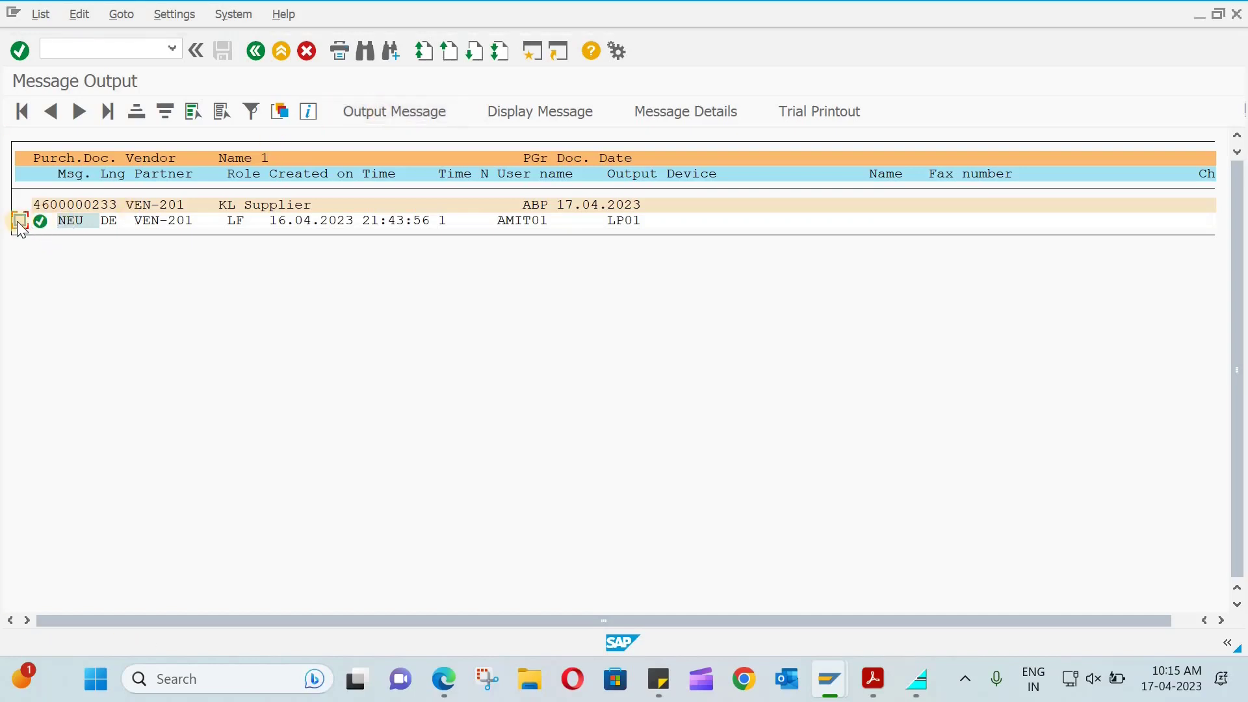
click(532, 112)
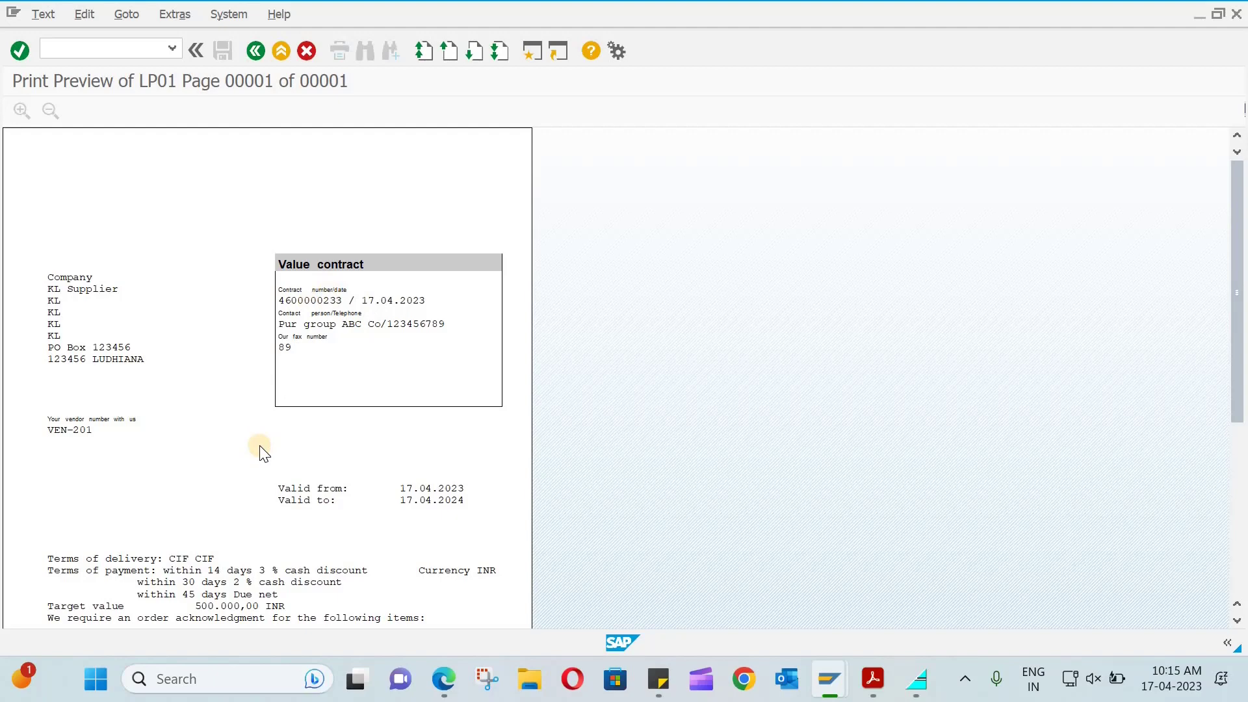
scroll(260, 453, down, 3)
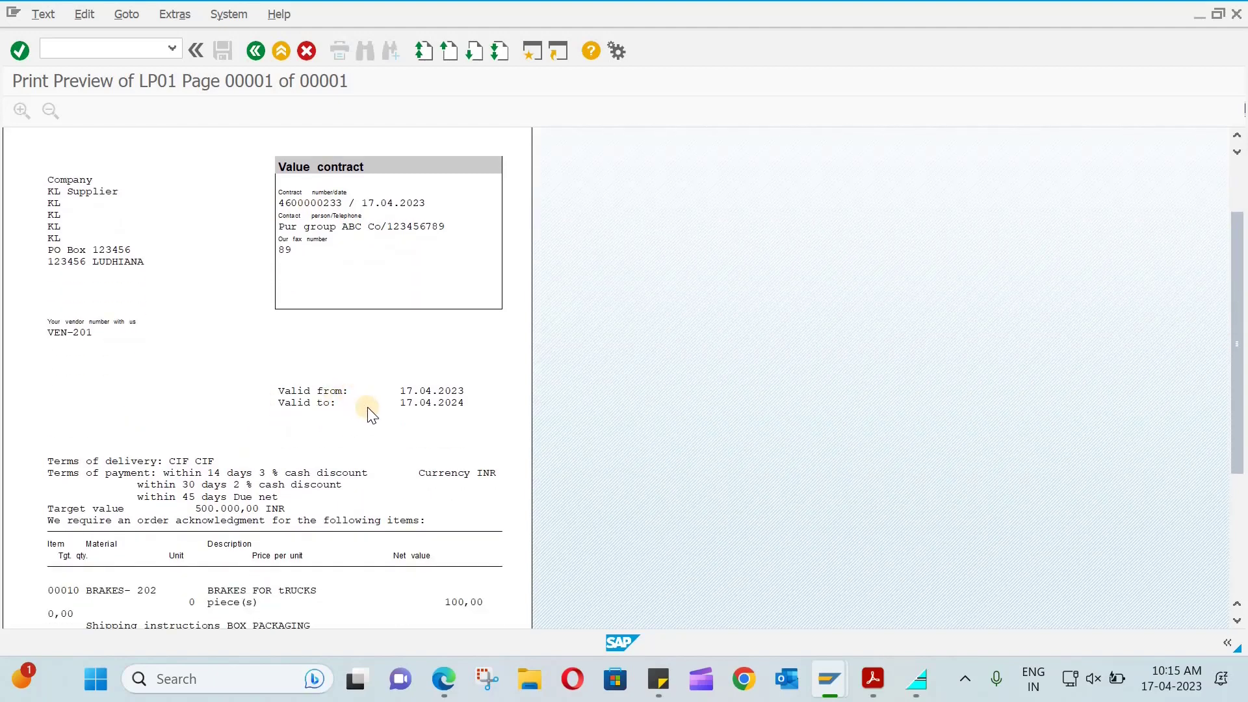
scroll(367, 412, down, 1)
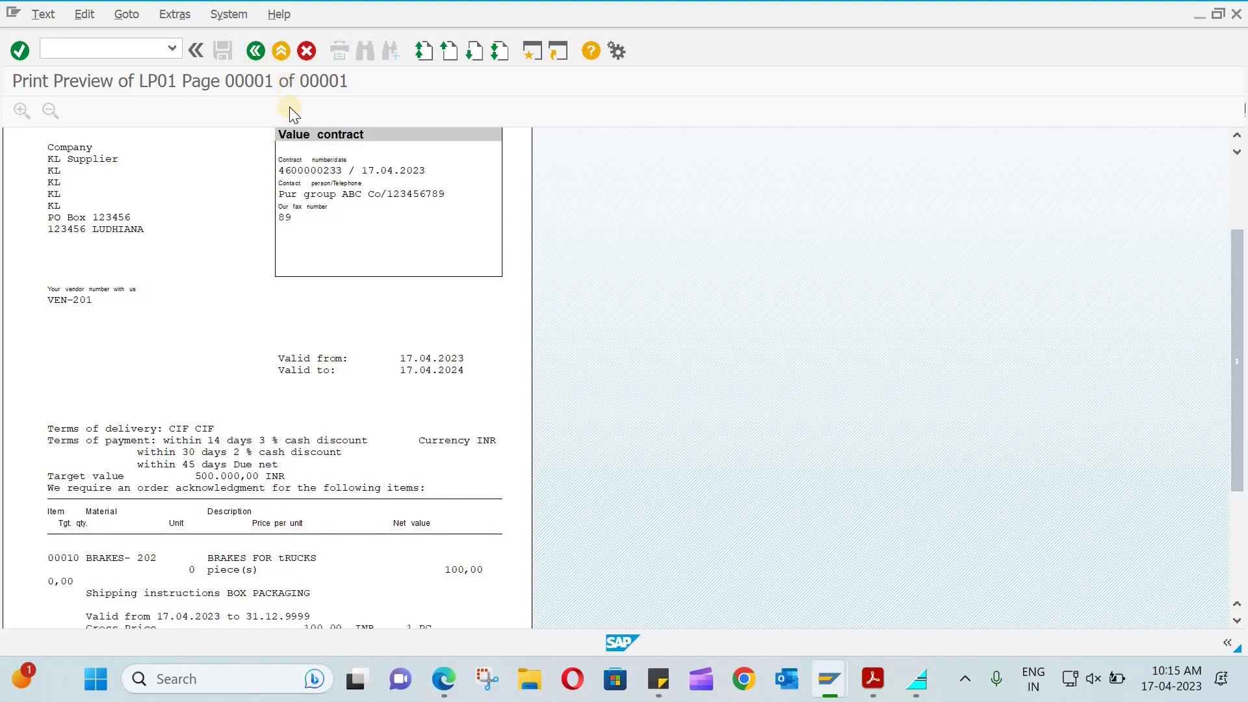
click(303, 52)
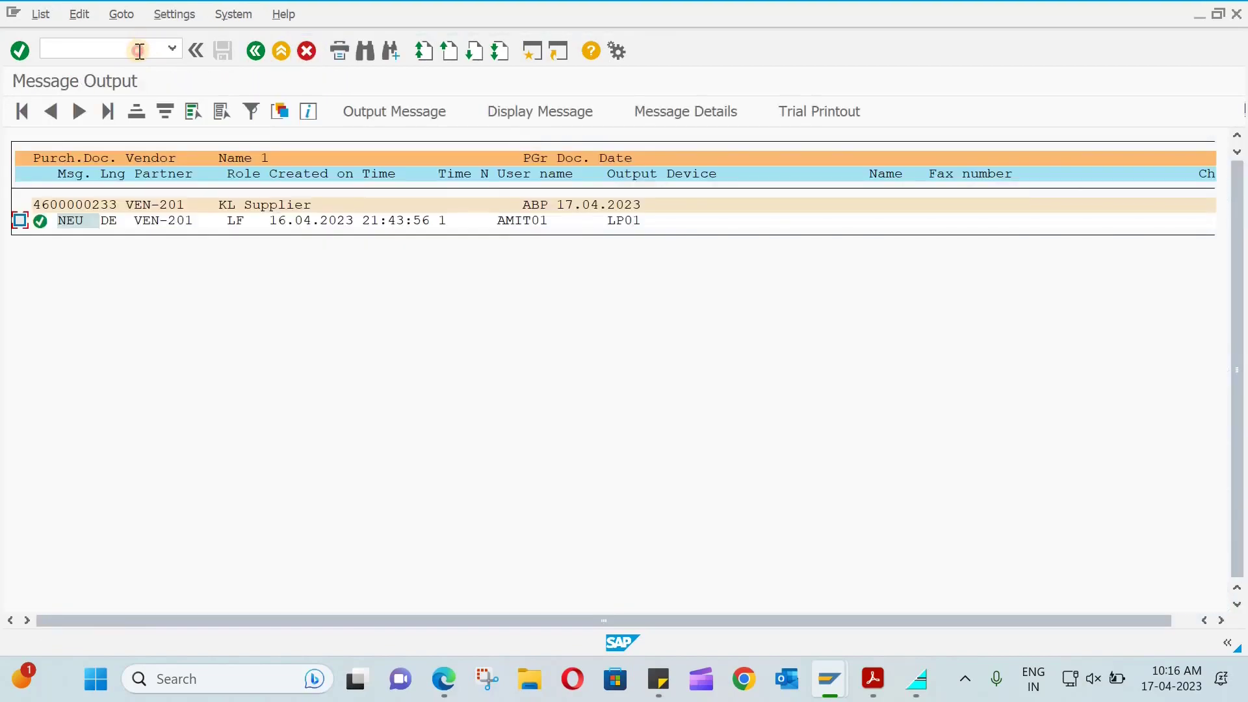
Step: Leave the message output and start creating a purchase order with transaction me21n
click(139, 51)
text(/n)
key(Return)
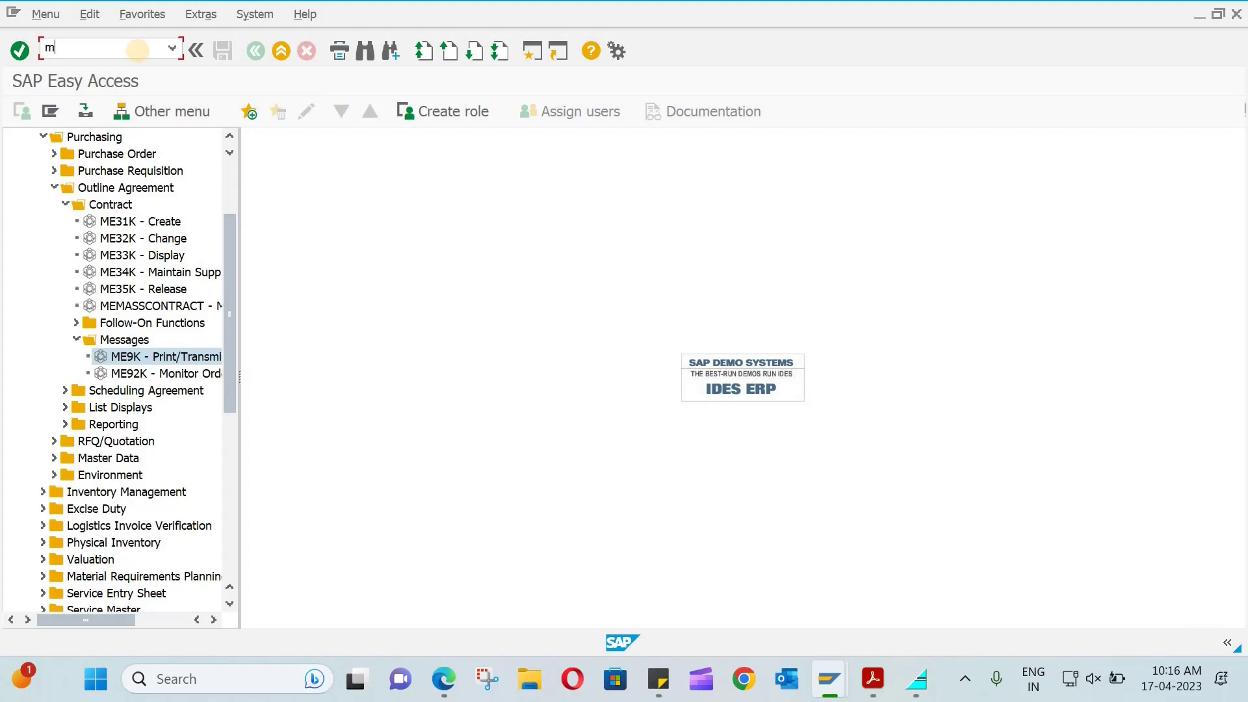
text(me21n)
key(Return)
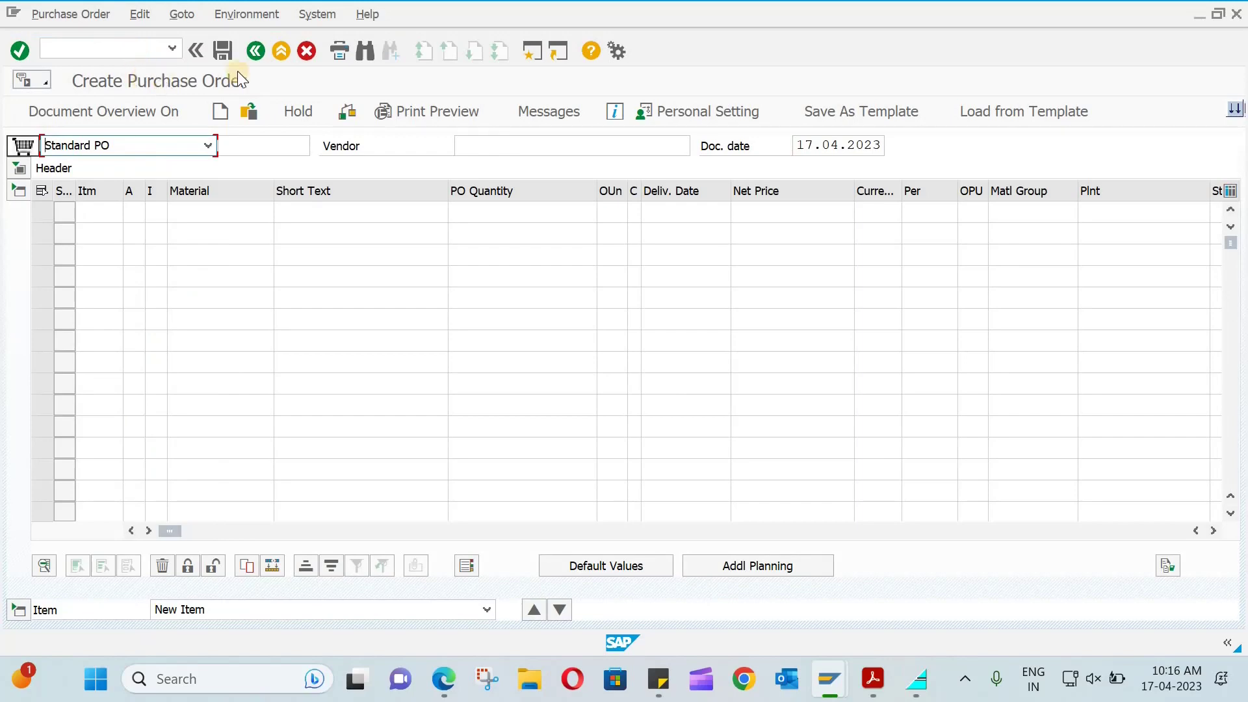
Step: Show the document overview and list the contracts for vendor VEN-201 with the prefilled selection criteria
click(119, 115)
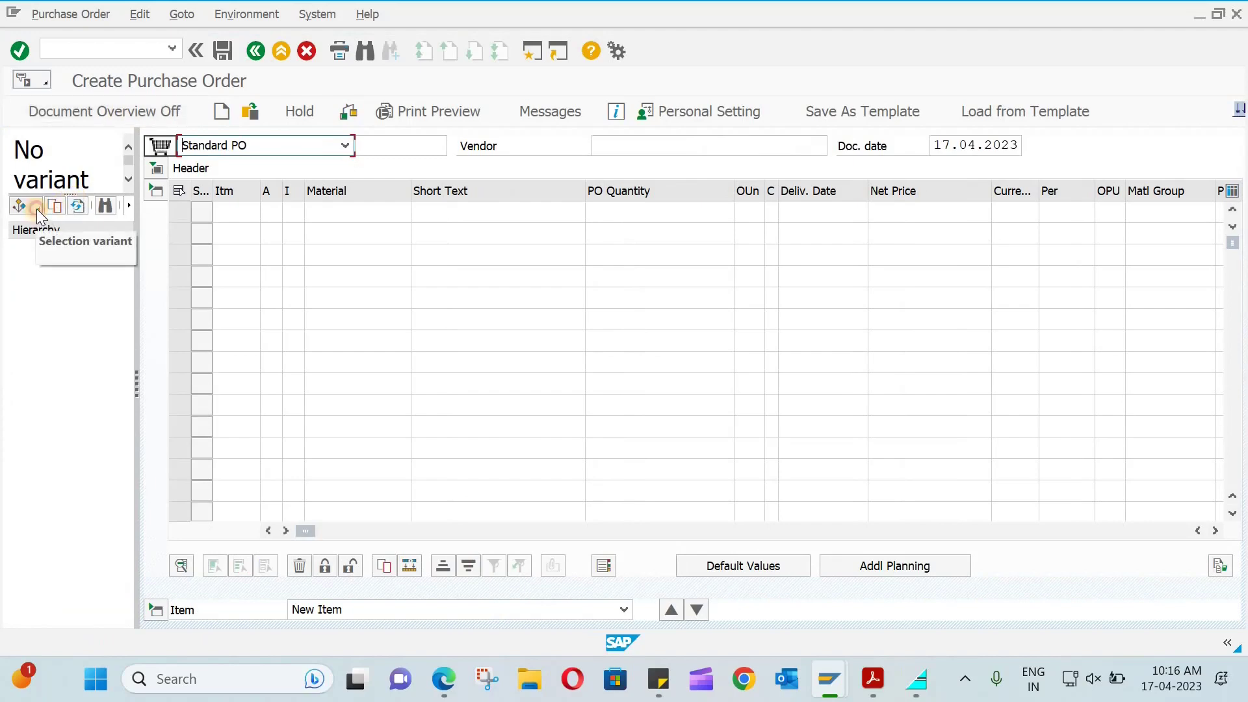
click(37, 209)
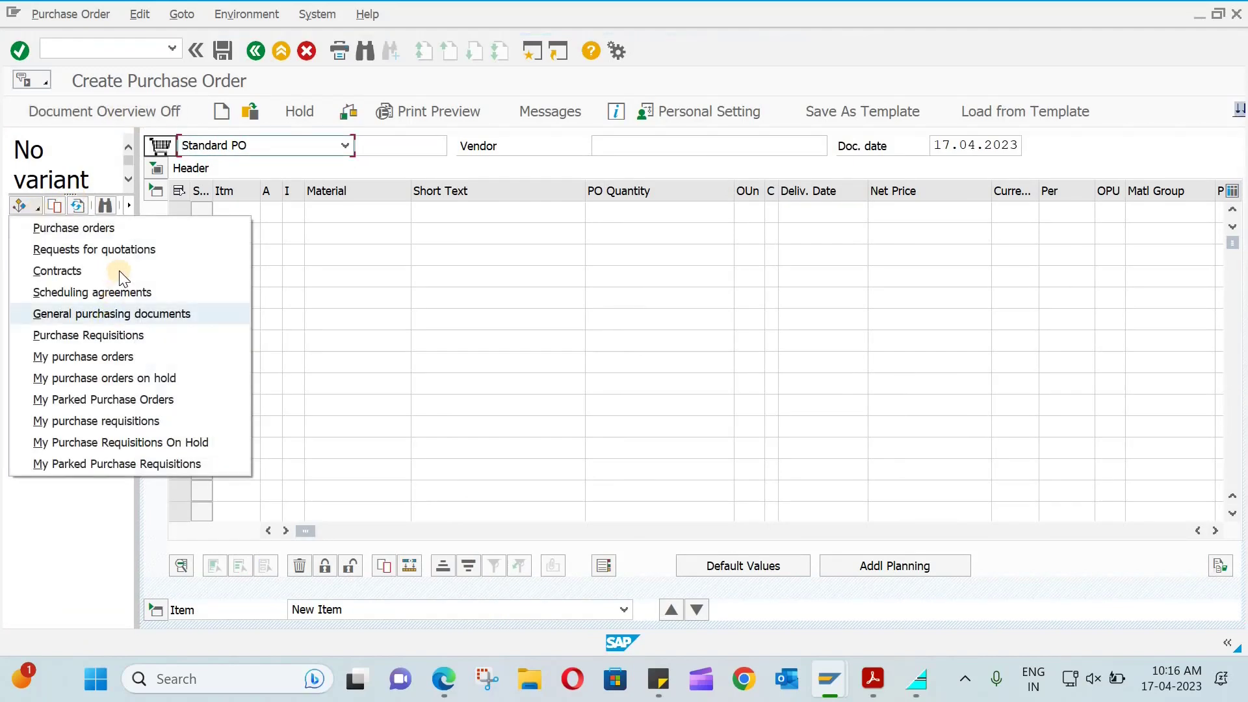
click(119, 271)
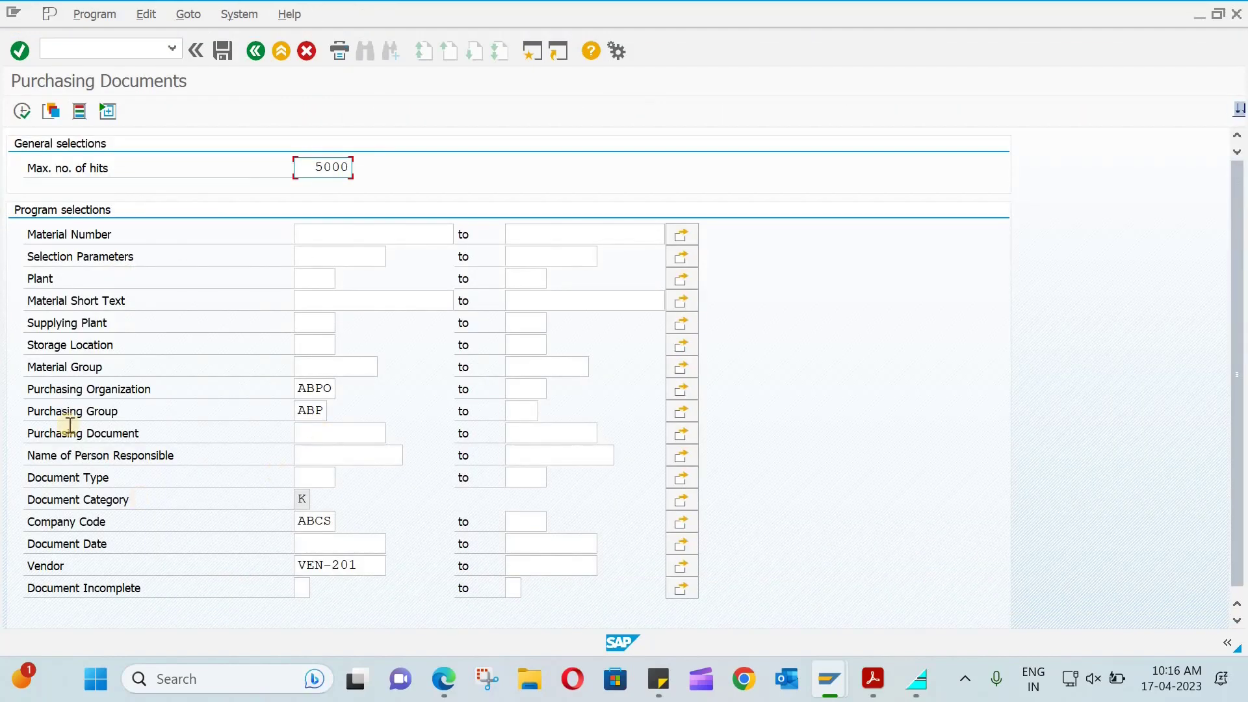
click(20, 118)
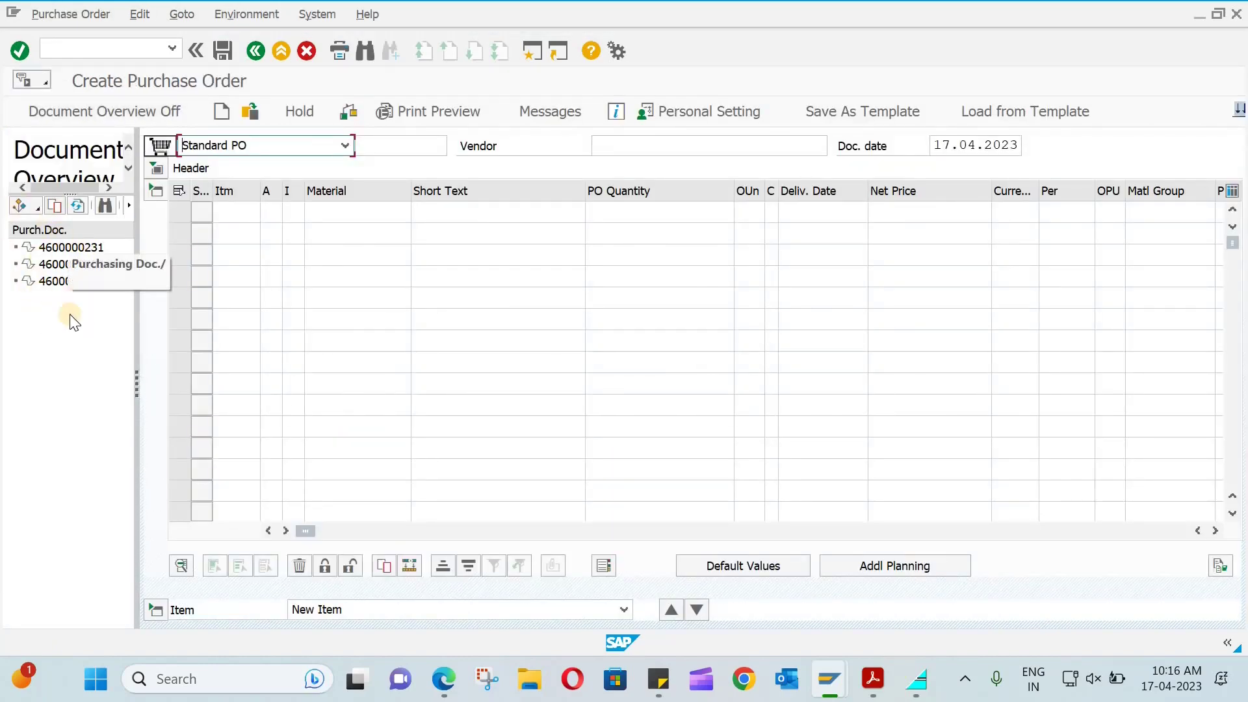
Step: Check the noted value contract number and adopt that contract from the document overview into the purchase order
click(71, 282)
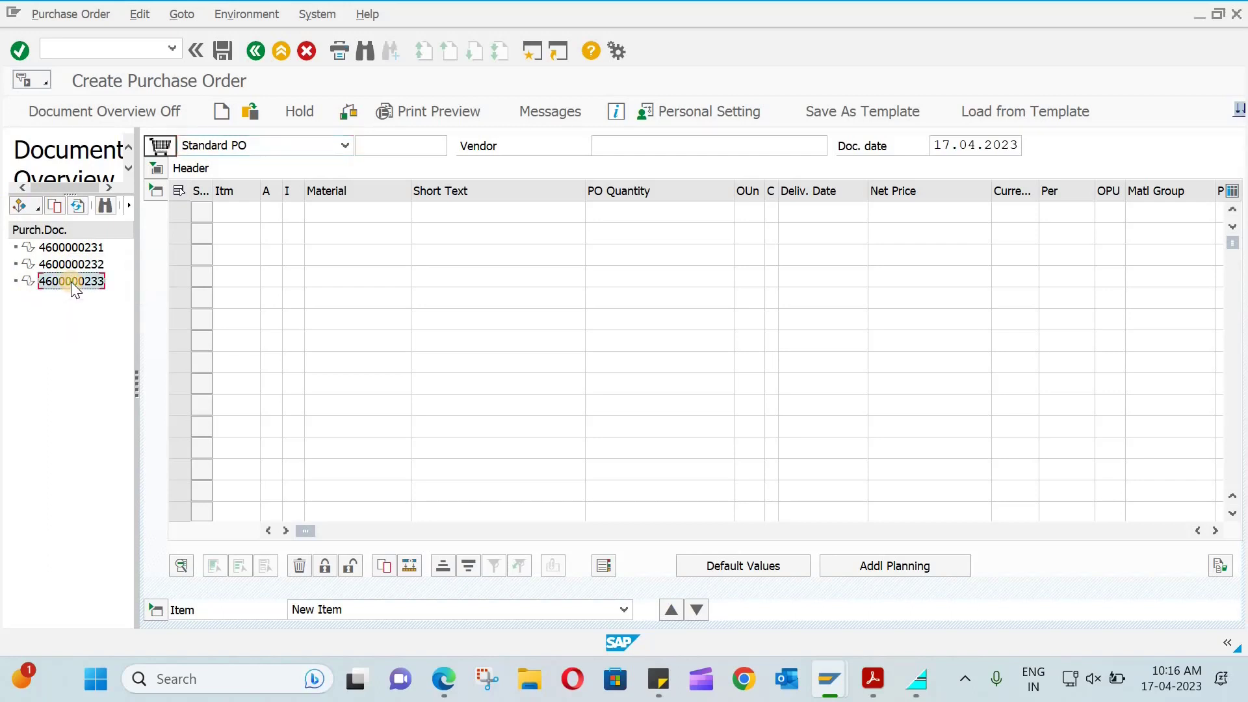
click(677, 664)
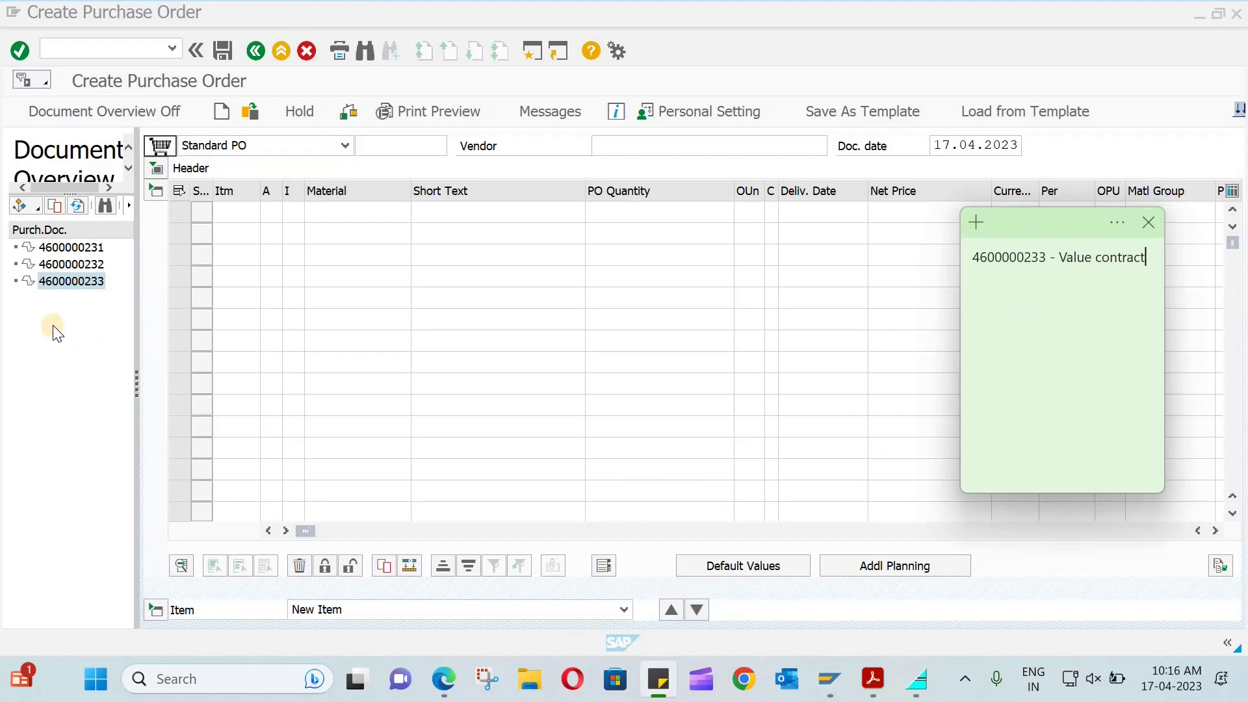
click(53, 205)
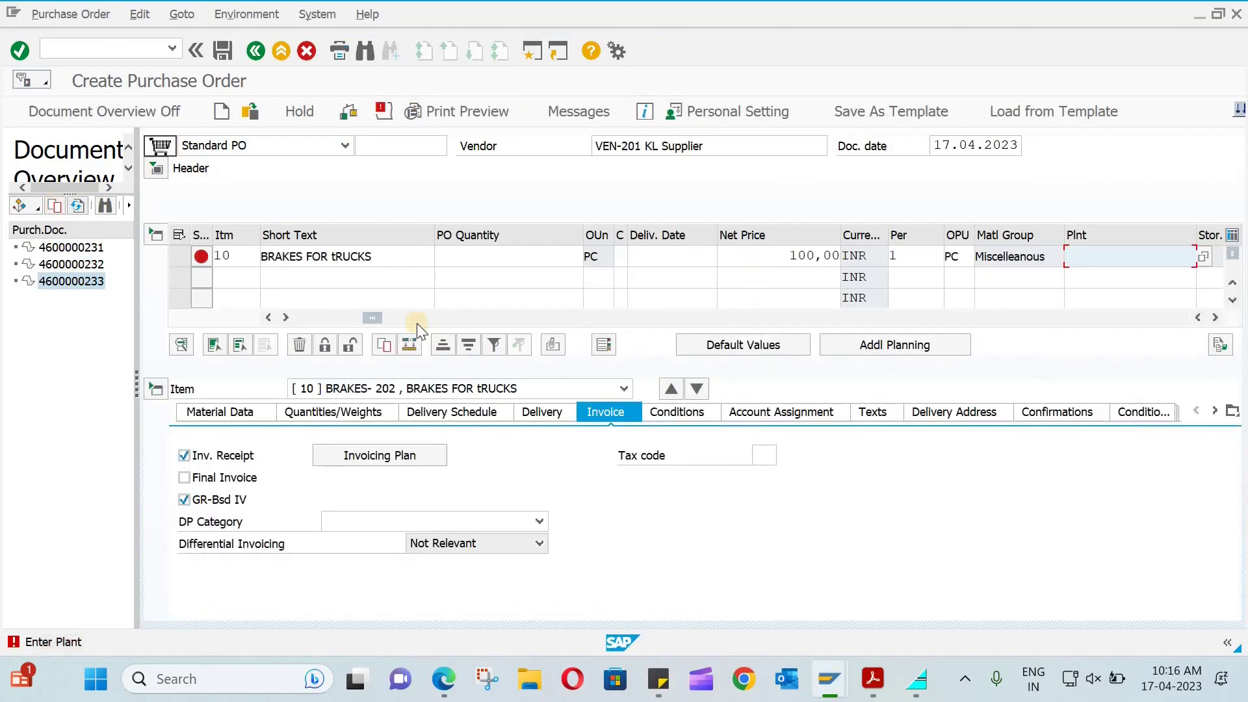
Step: Set the plant of purchase order item 10 to abc1
click(1091, 255)
text(abc1)
click(1217, 318)
key(Return)
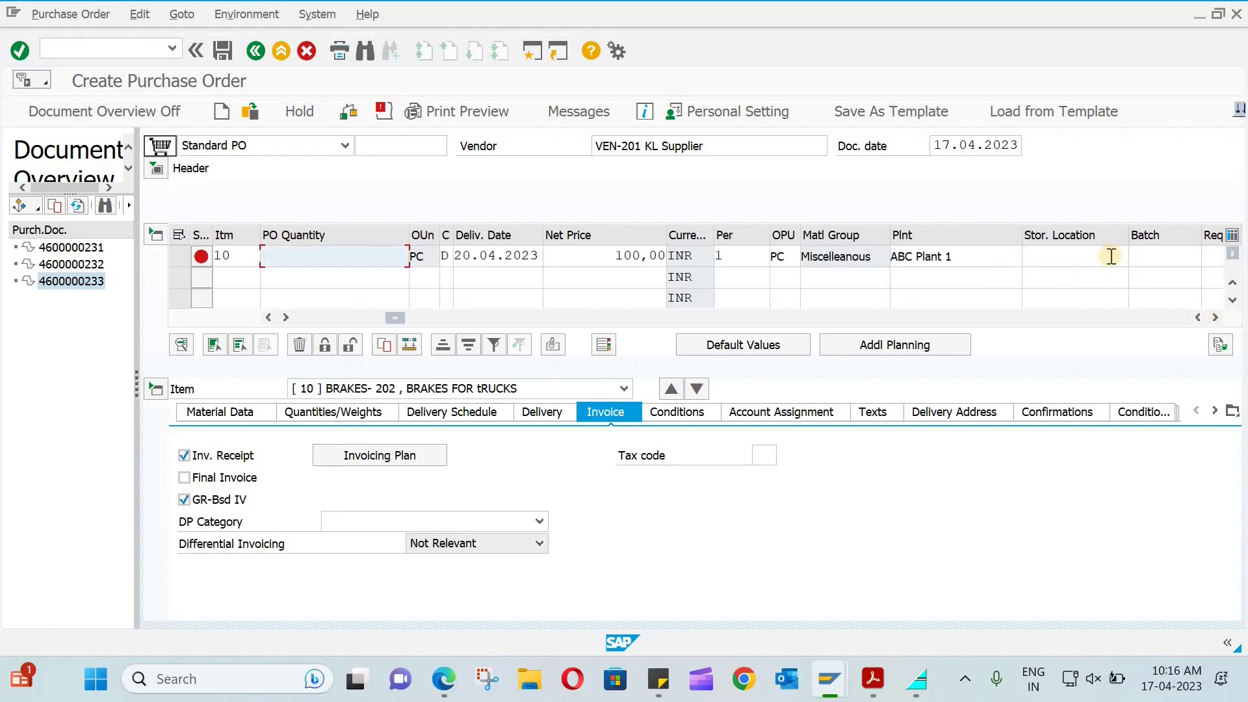
Step: Set the storage location of item 10 to stl1 and its PO quantity to 100
click(1112, 257)
text(stl)
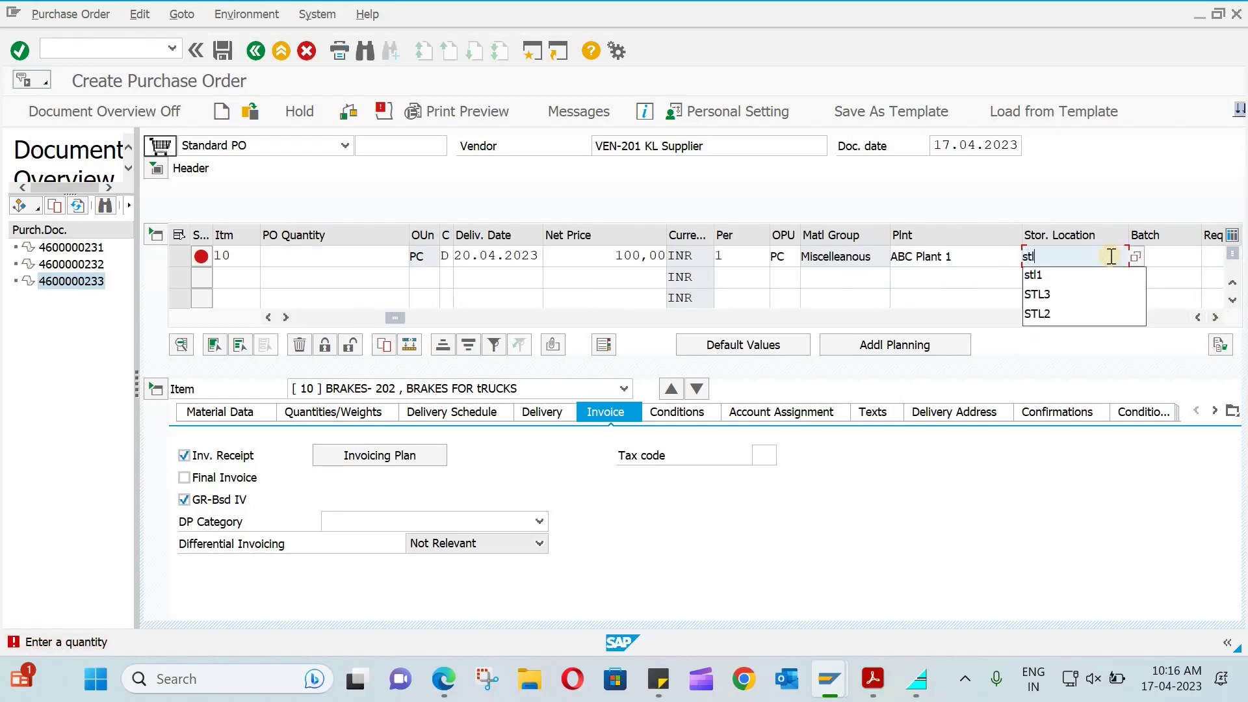
text(1)
key(Return)
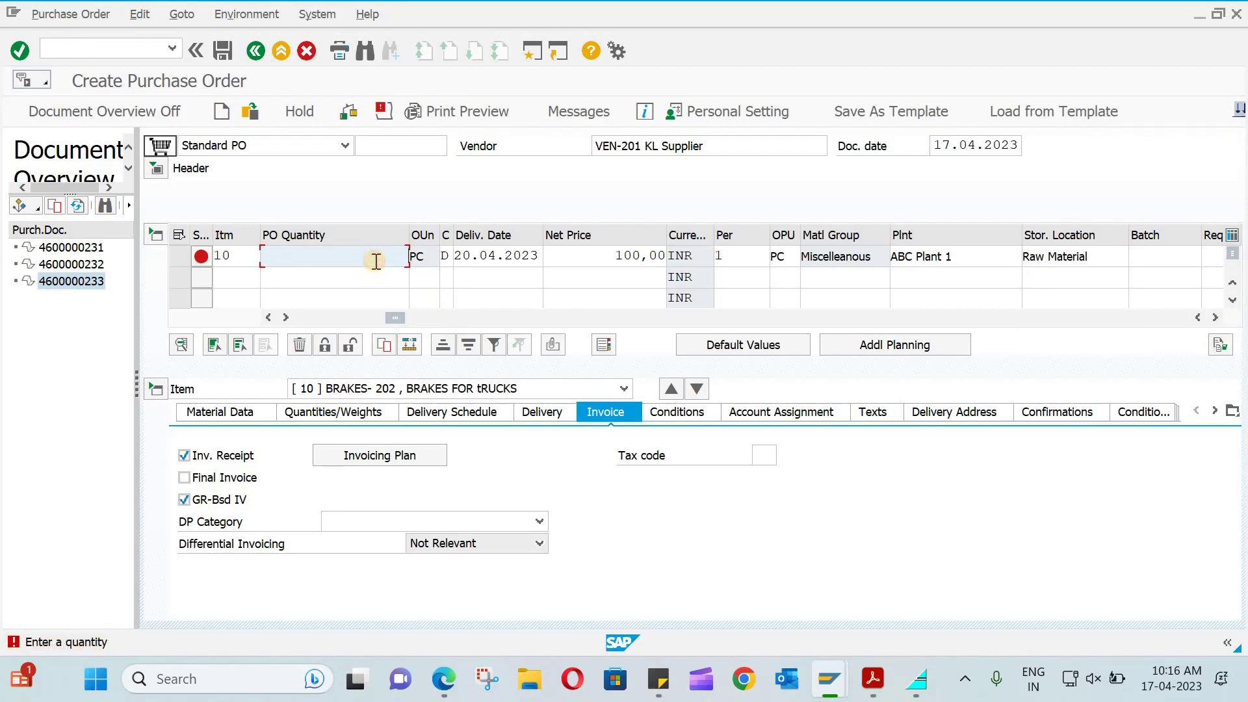
text(100)
key(Return)
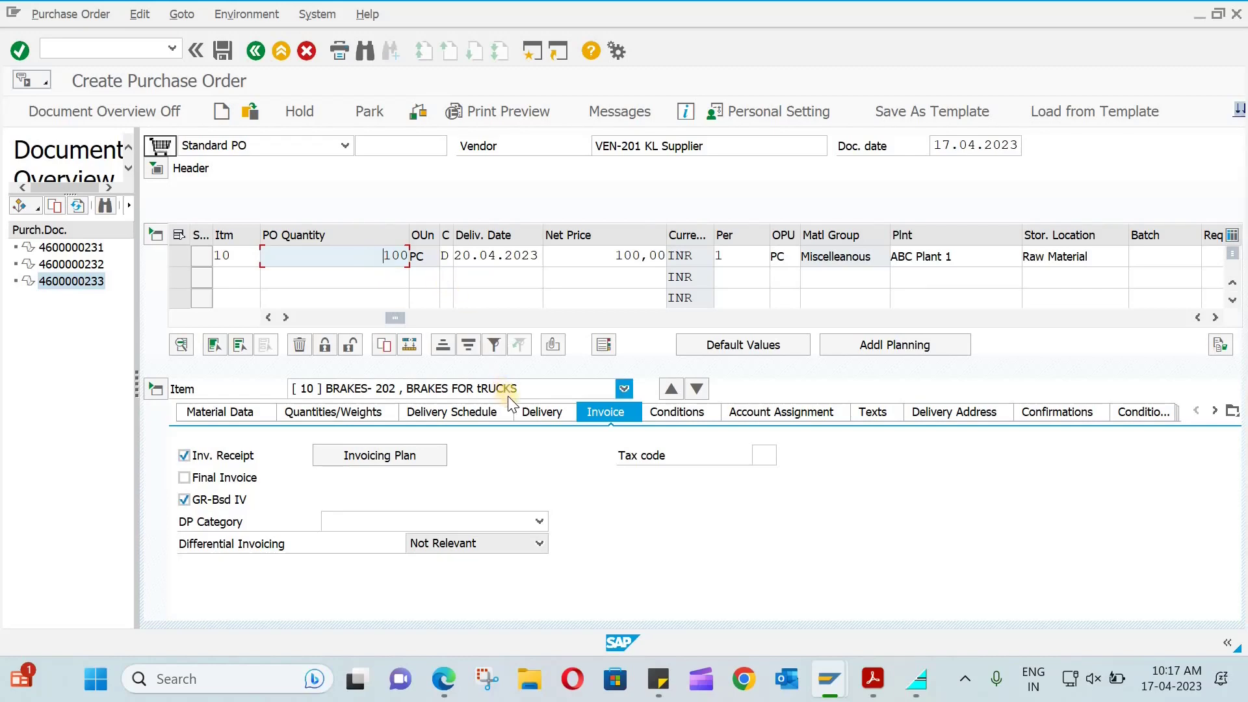
Step: View the material data of item 10, check the purchase order for errors, and close the message list
click(239, 417)
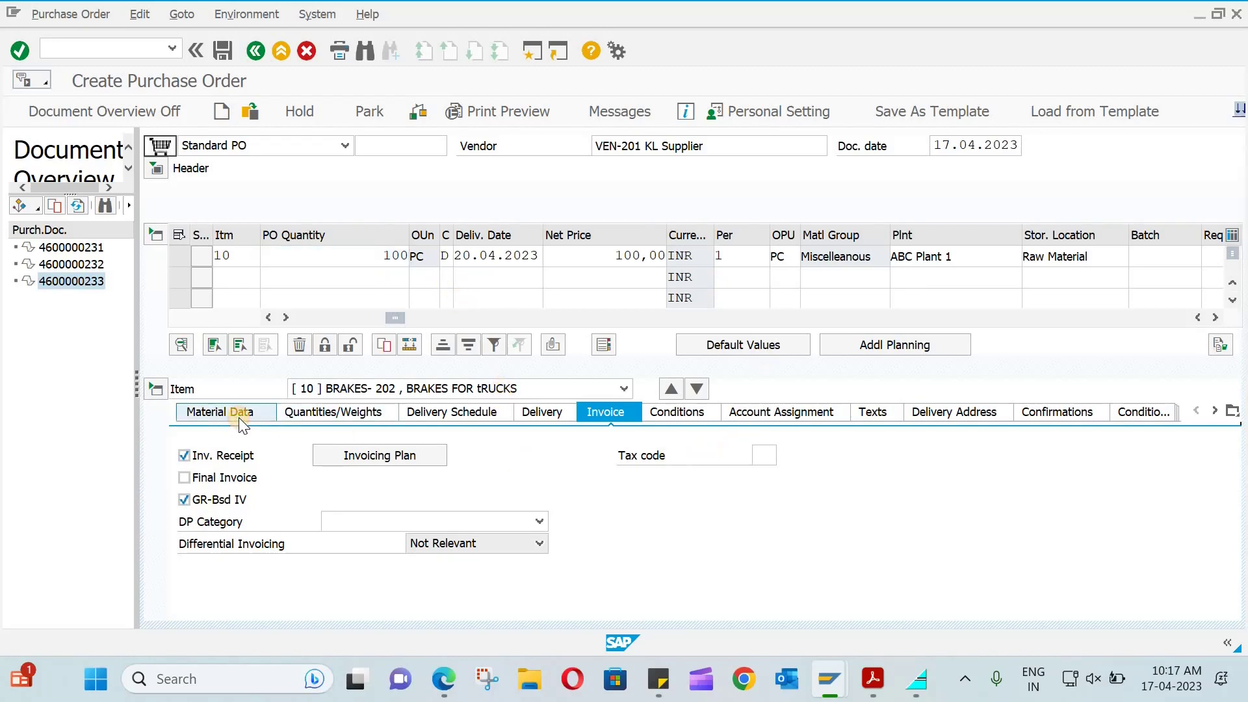
click(420, 115)
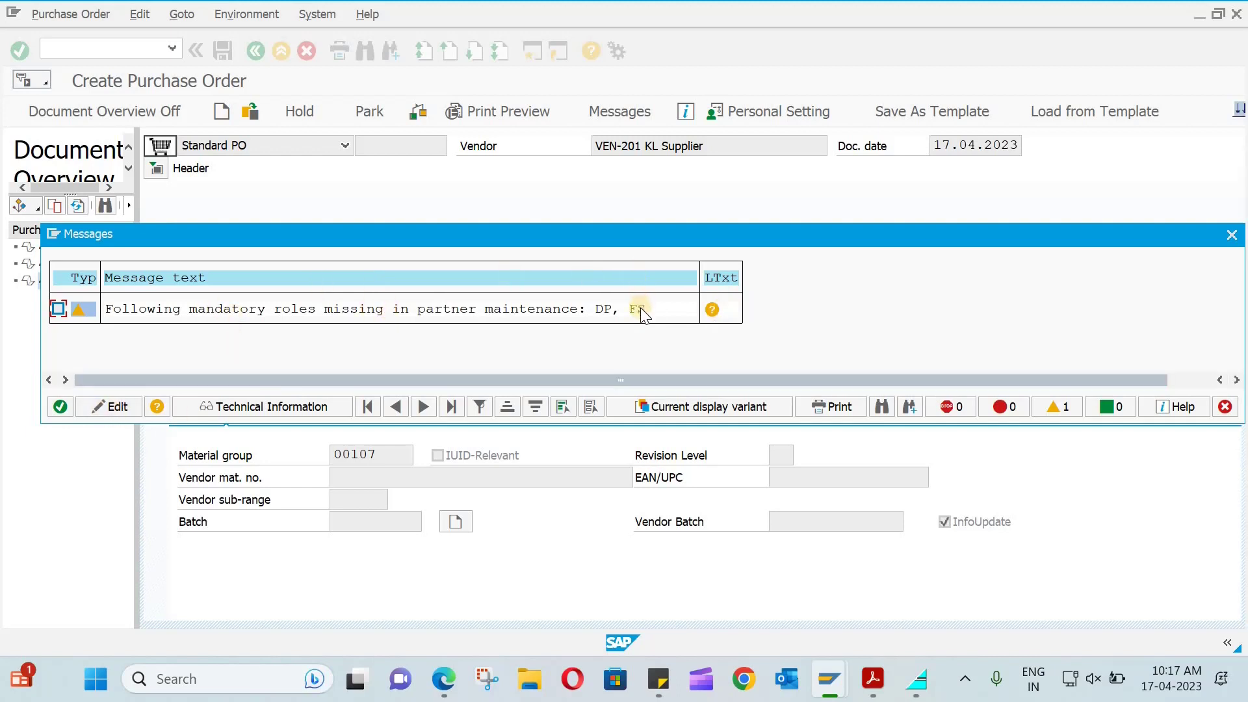
click(1231, 235)
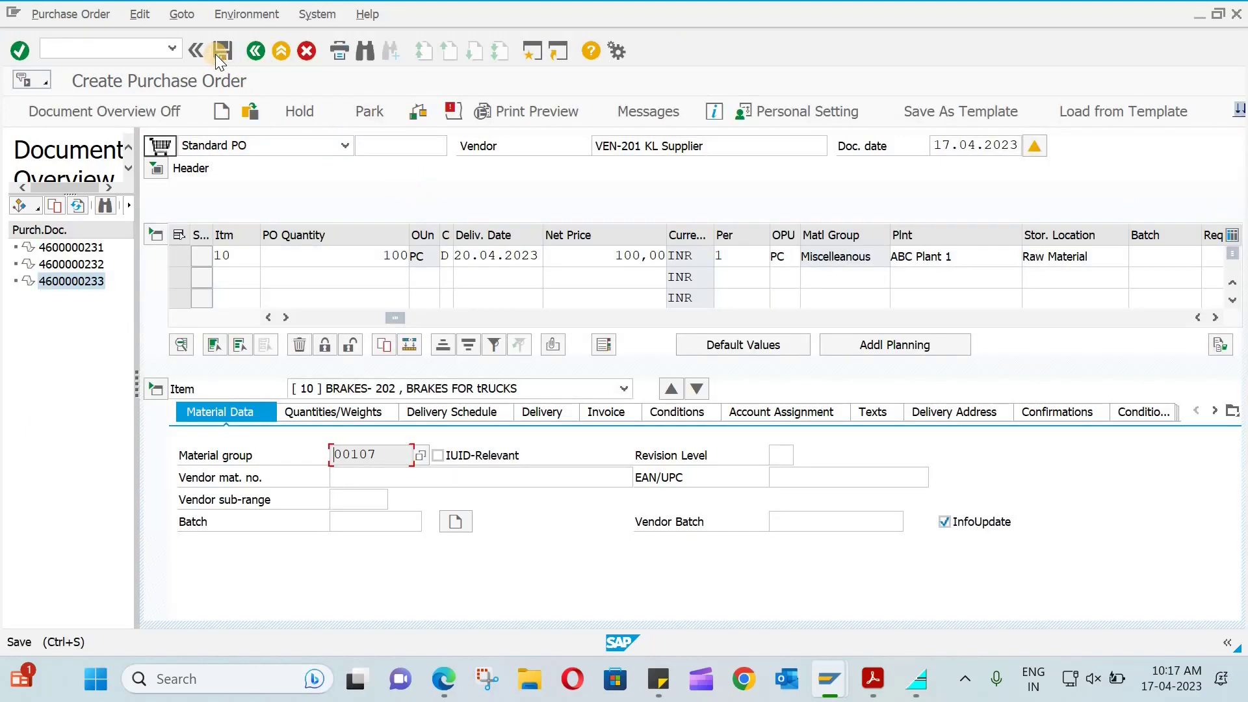
Step: Save the purchase order despite the system messages and copy its document number from the message details
click(217, 53)
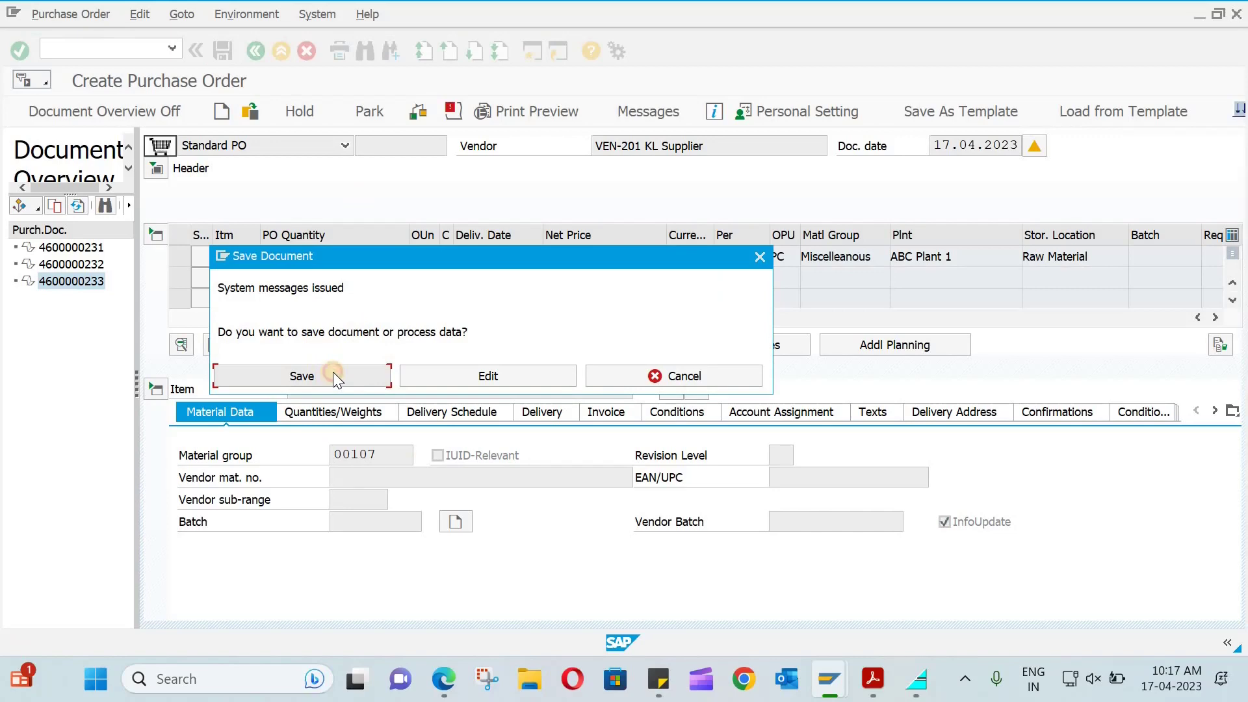
click(333, 375)
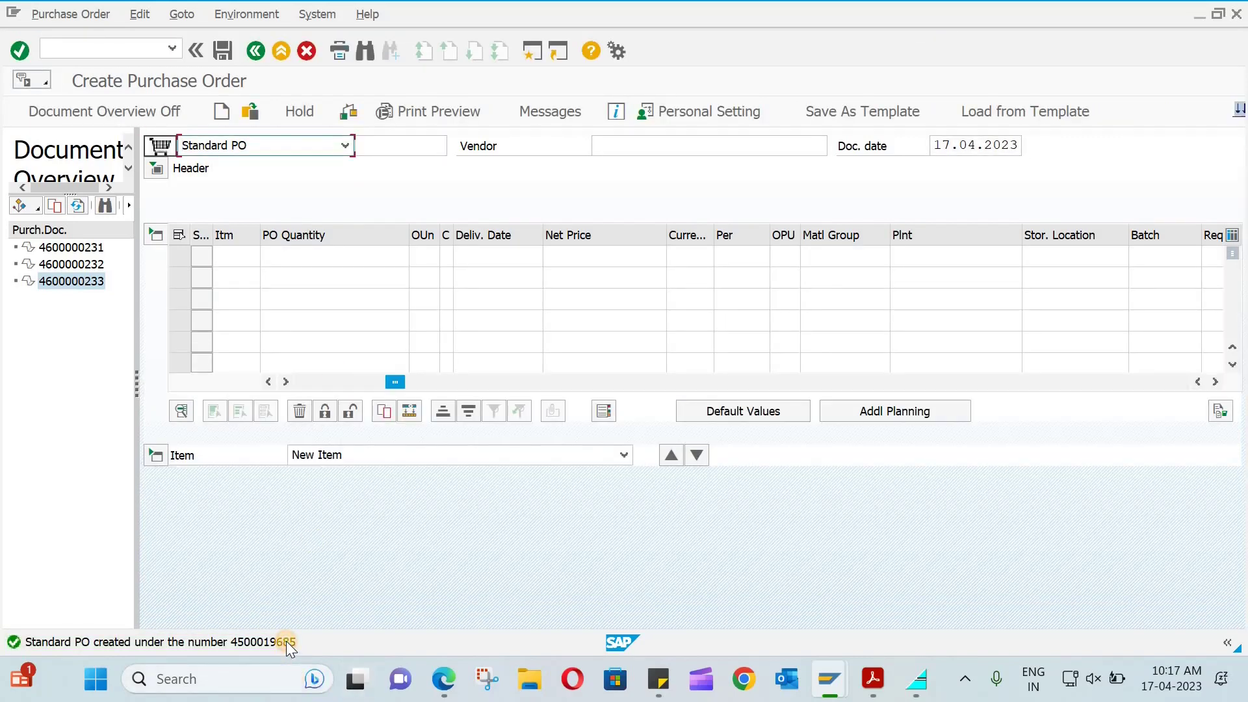
double_click(286, 641)
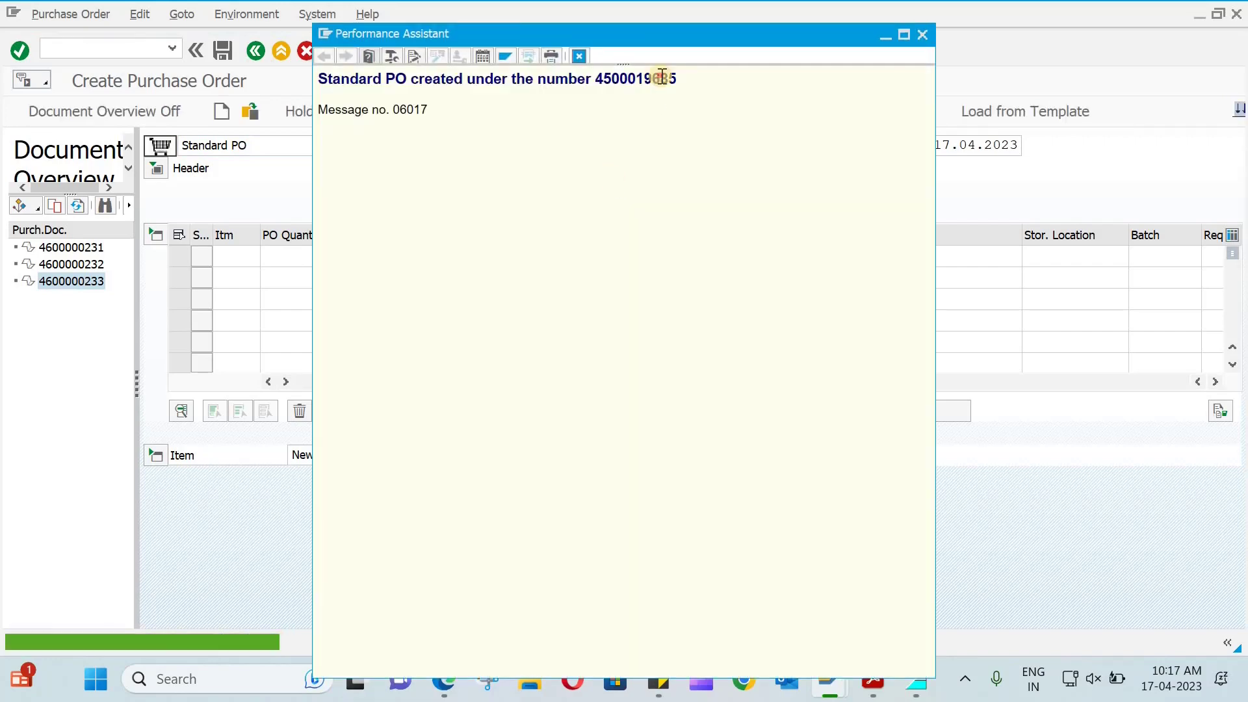
double_click(660, 75)
key(ctrl+c)
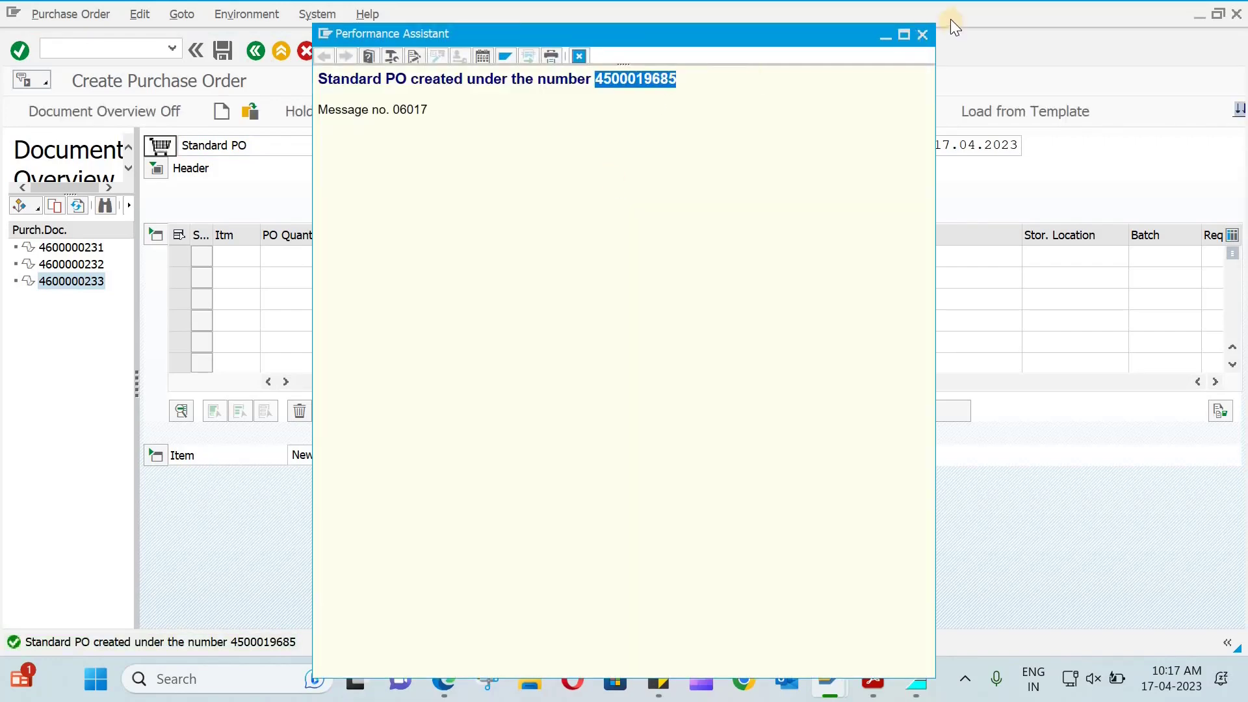
click(923, 34)
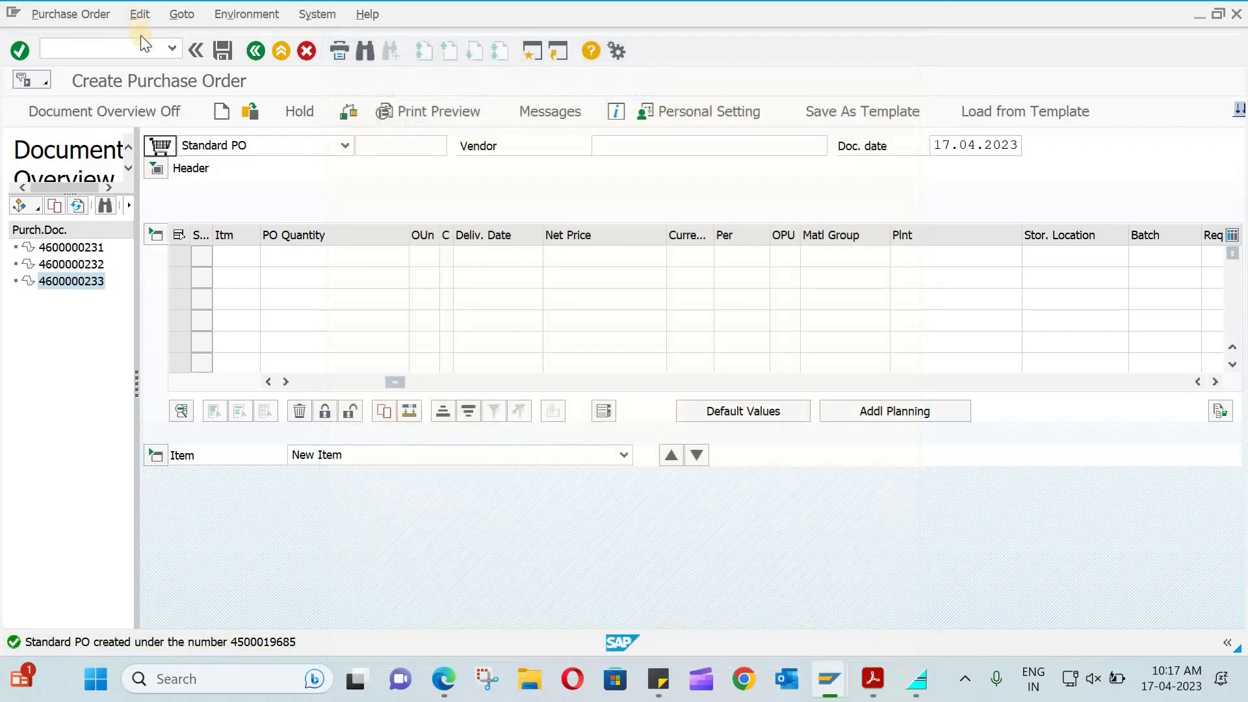
Step: Run transaction ME2L for vendor VEN-201 with the document selection limited to contracts
click(141, 49)
text(/)
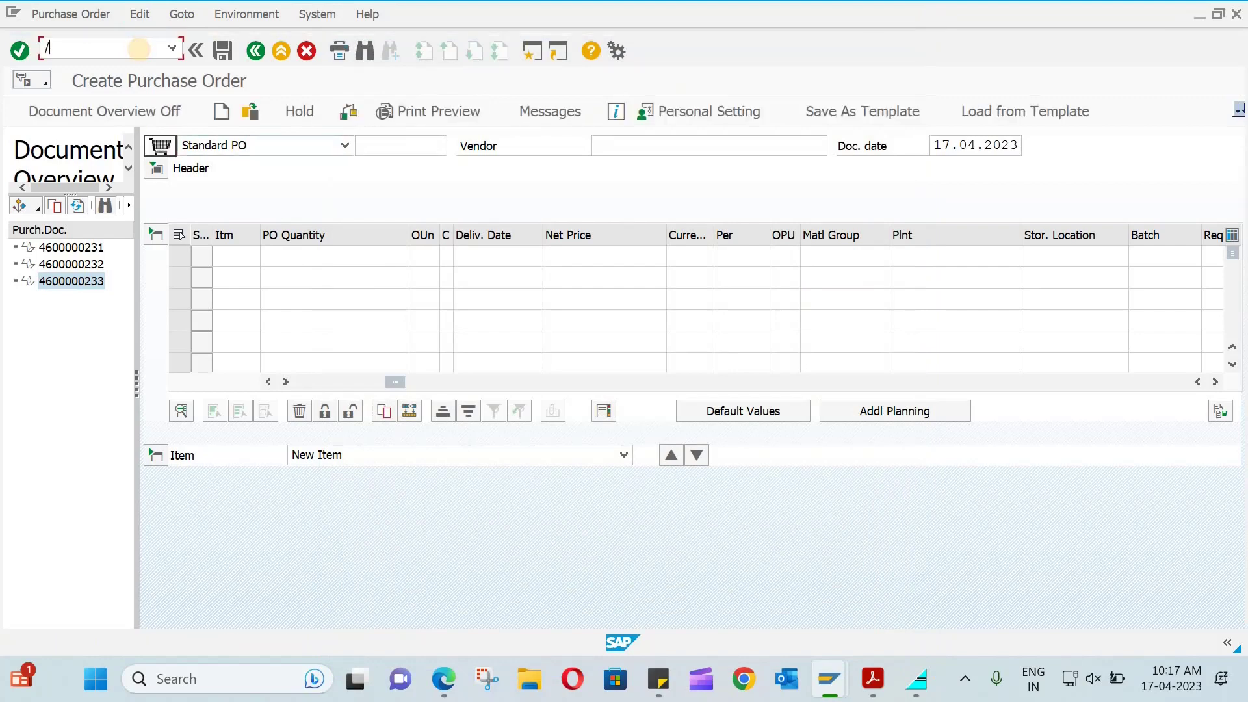
text(nme2l)
key(Return)
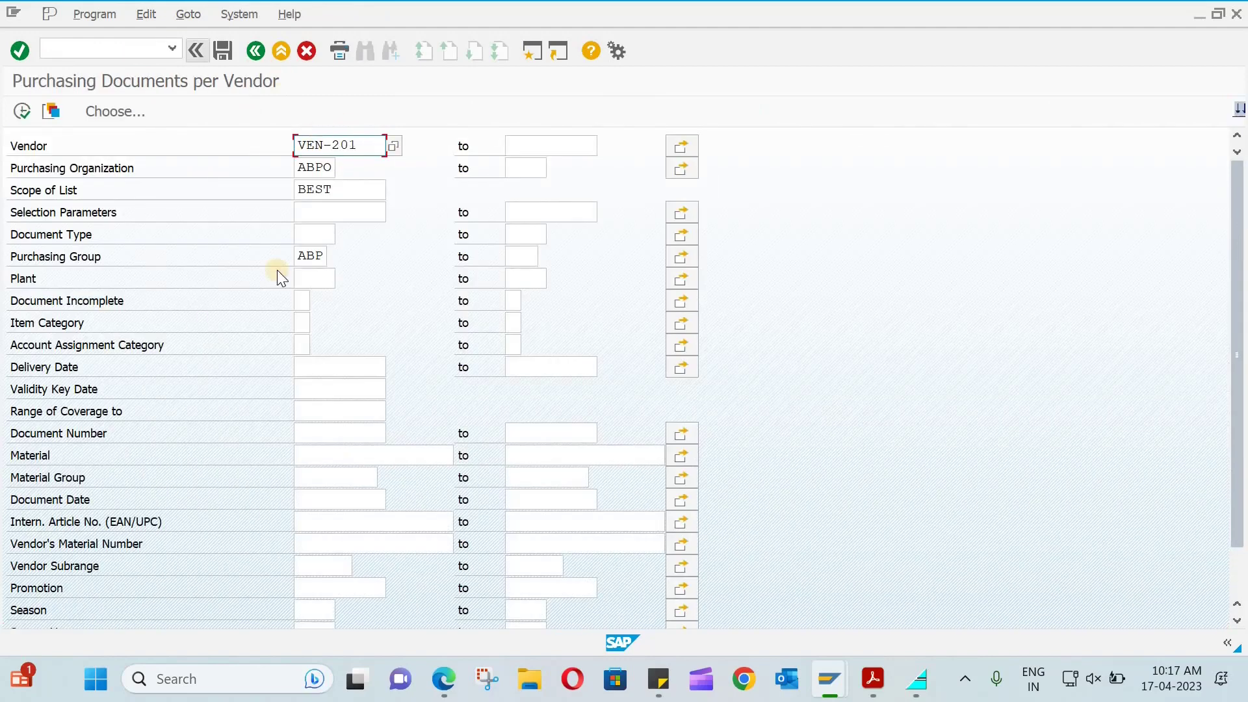
click(103, 114)
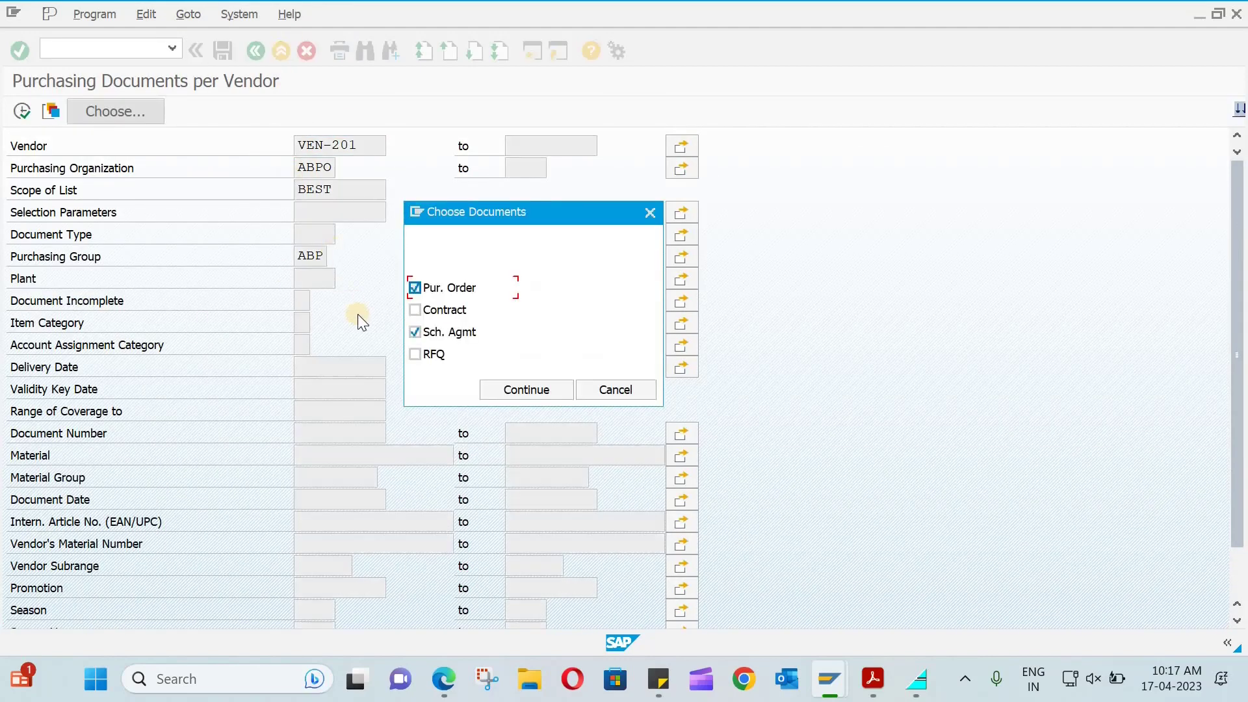
click(433, 330)
click(434, 330)
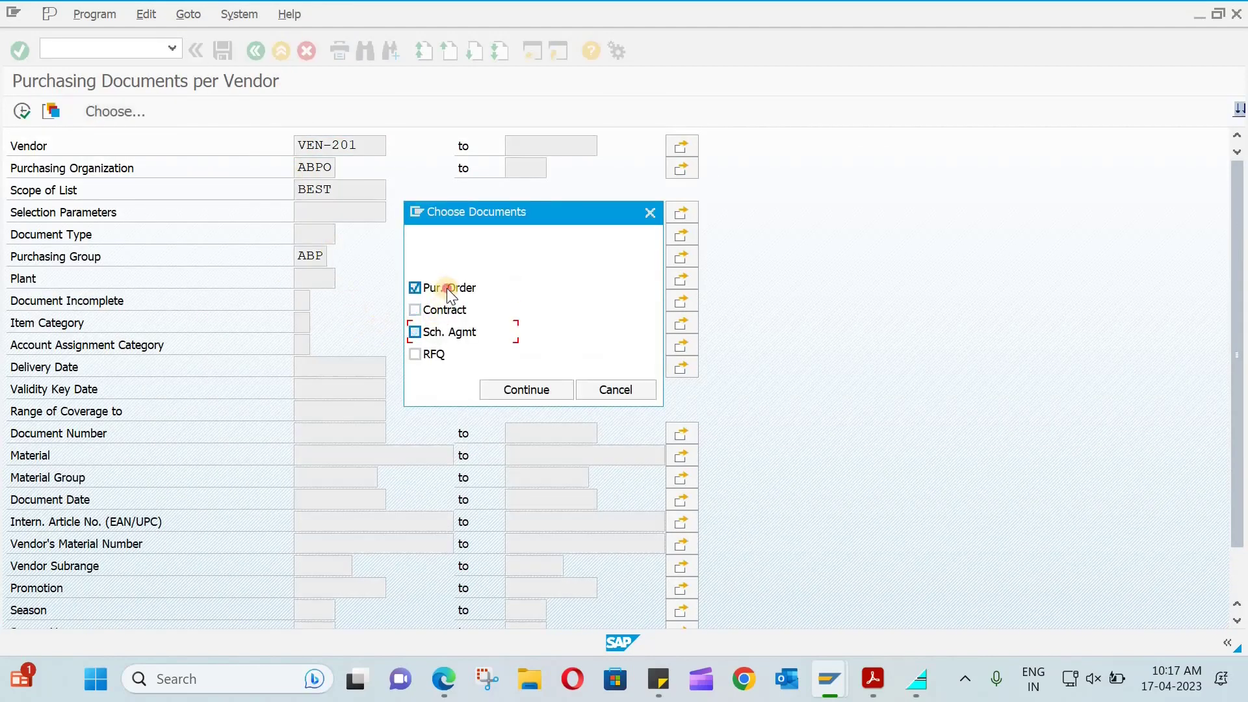
click(438, 311)
click(423, 291)
click(506, 389)
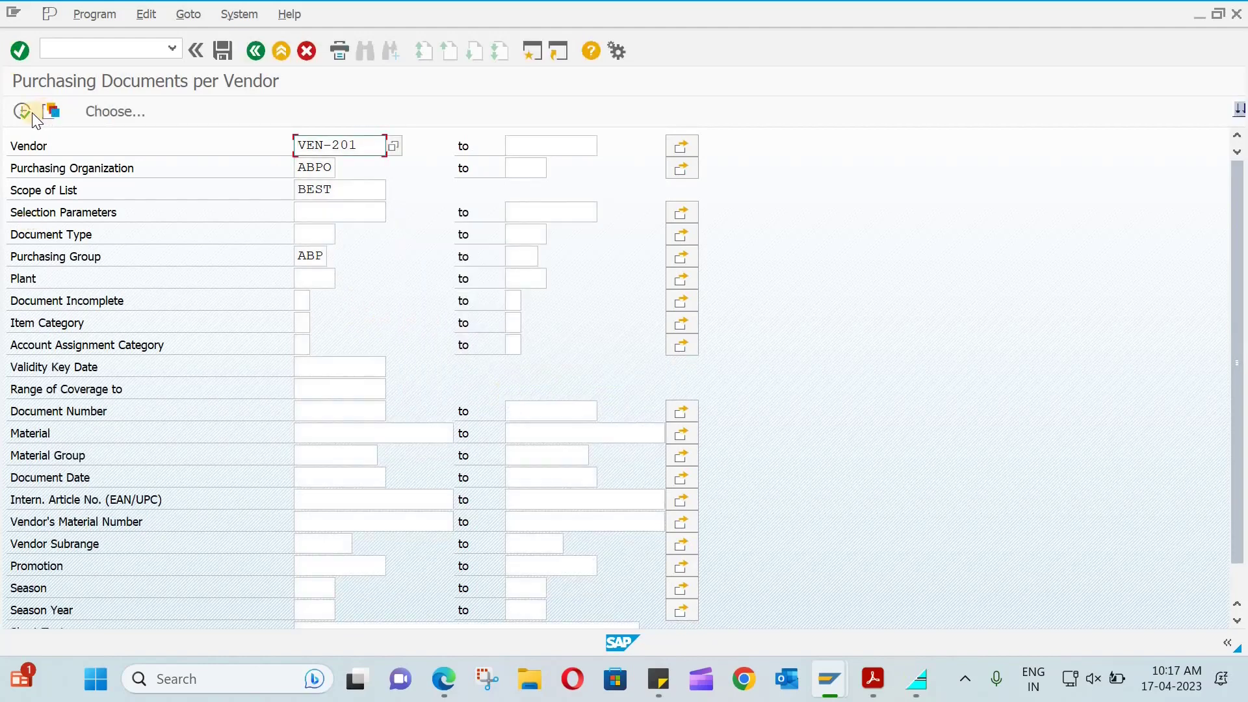
click(31, 113)
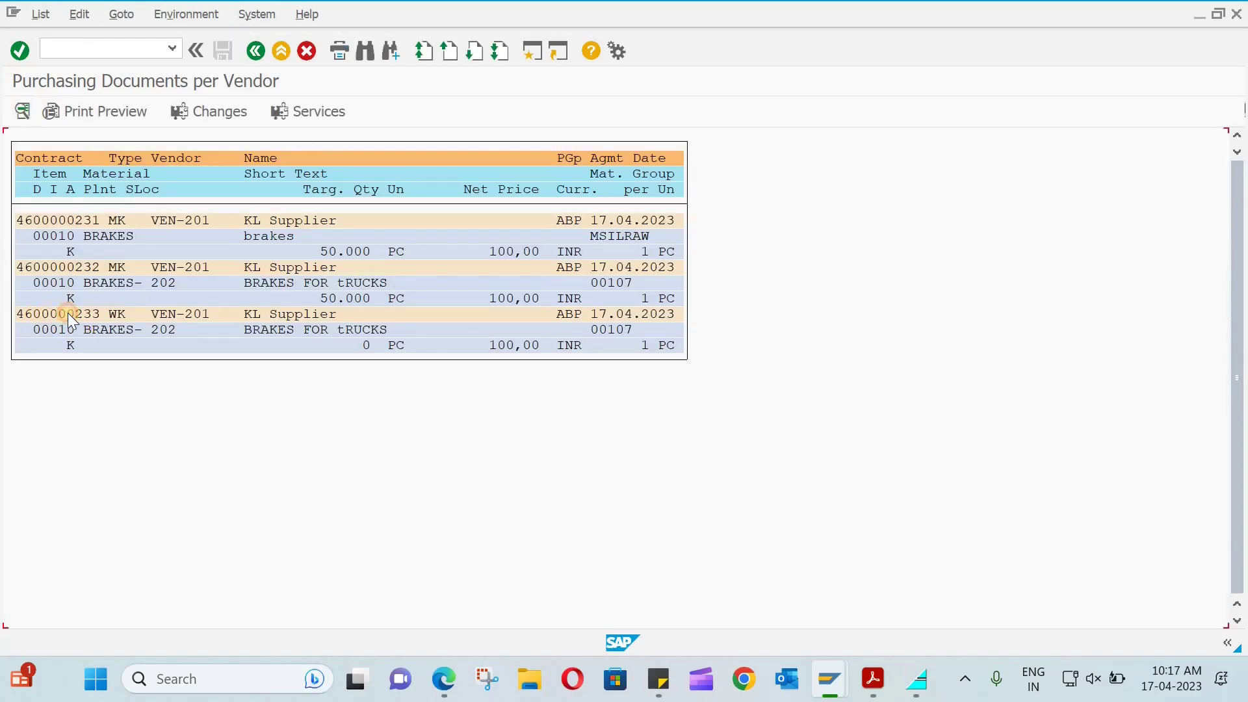
Step: Display the WK contract from the vendor's document list and return to the report's selection screen
click(116, 314)
double_click(88, 314)
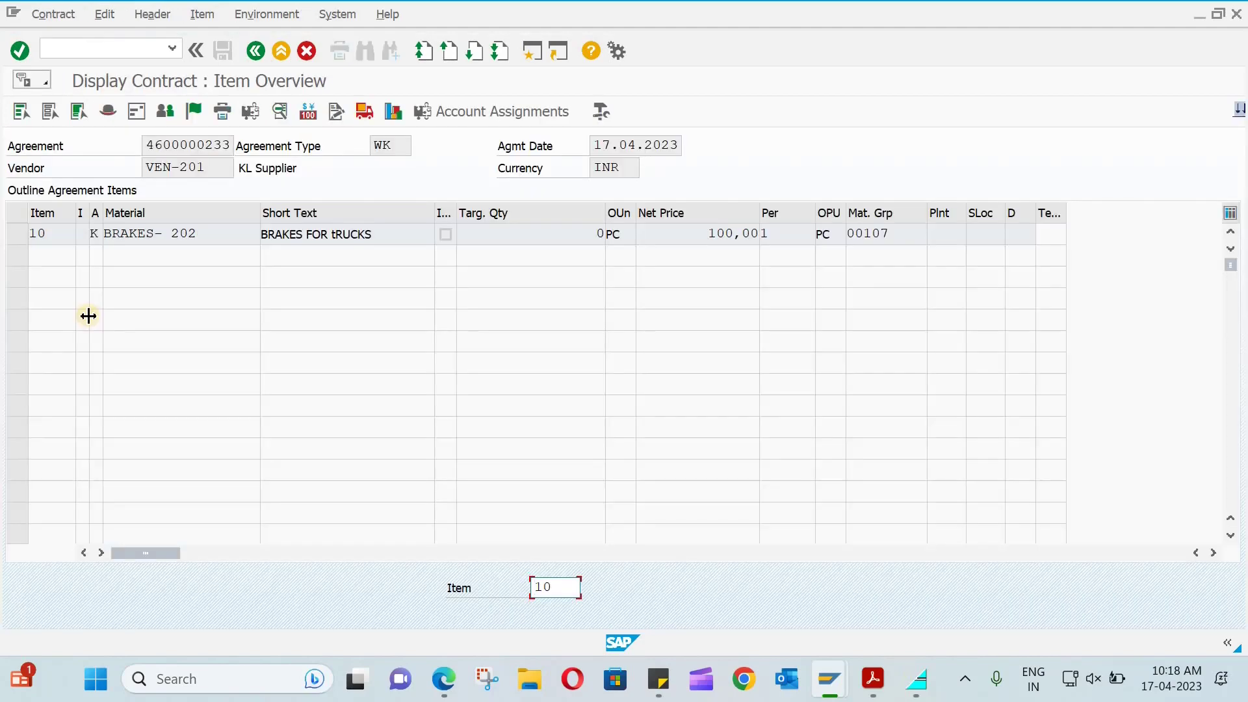
click(254, 50)
click(254, 52)
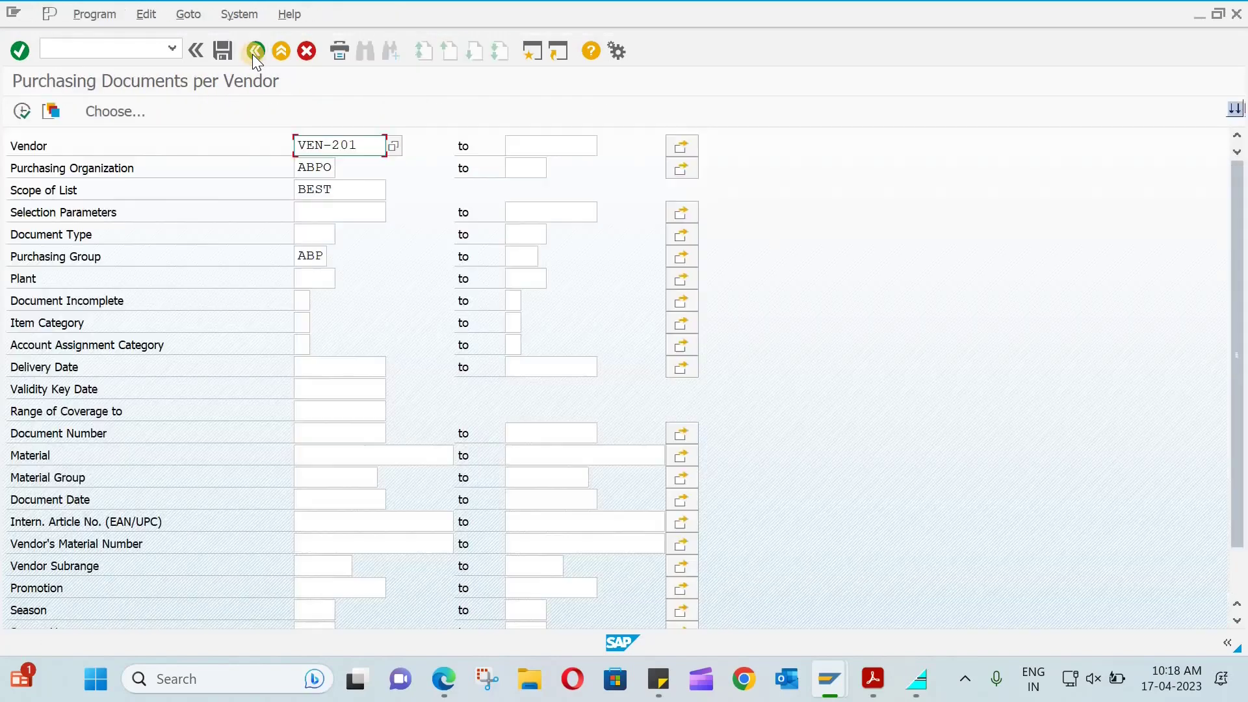
Step: Start a MIGO goods receipt for a purchase order and load the order by its copied number
click(138, 42)
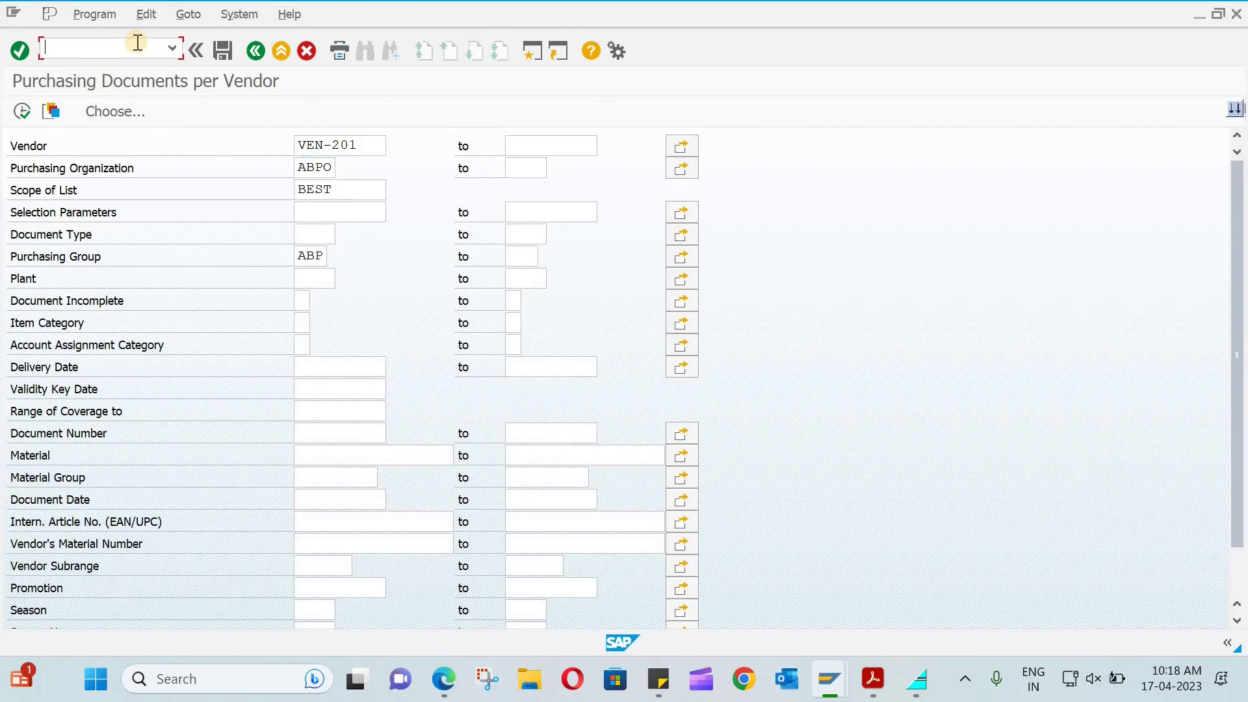
text(/n)
key(Return)
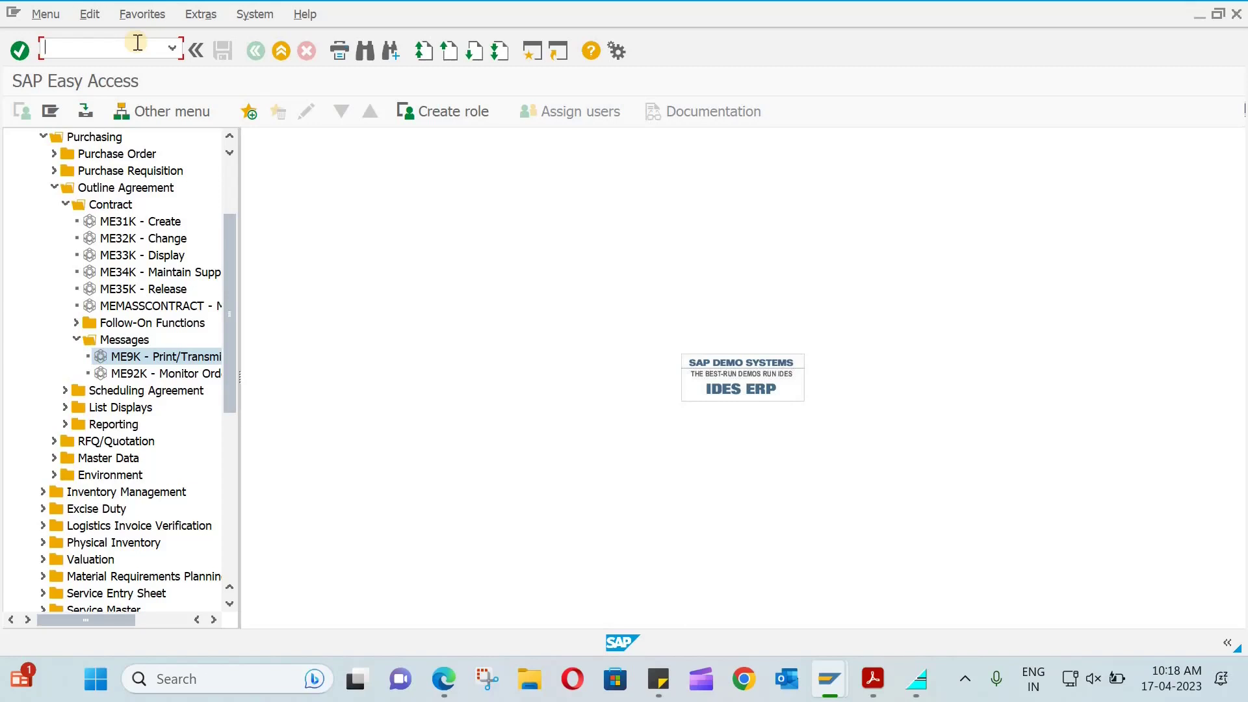
text(migo)
key(Return)
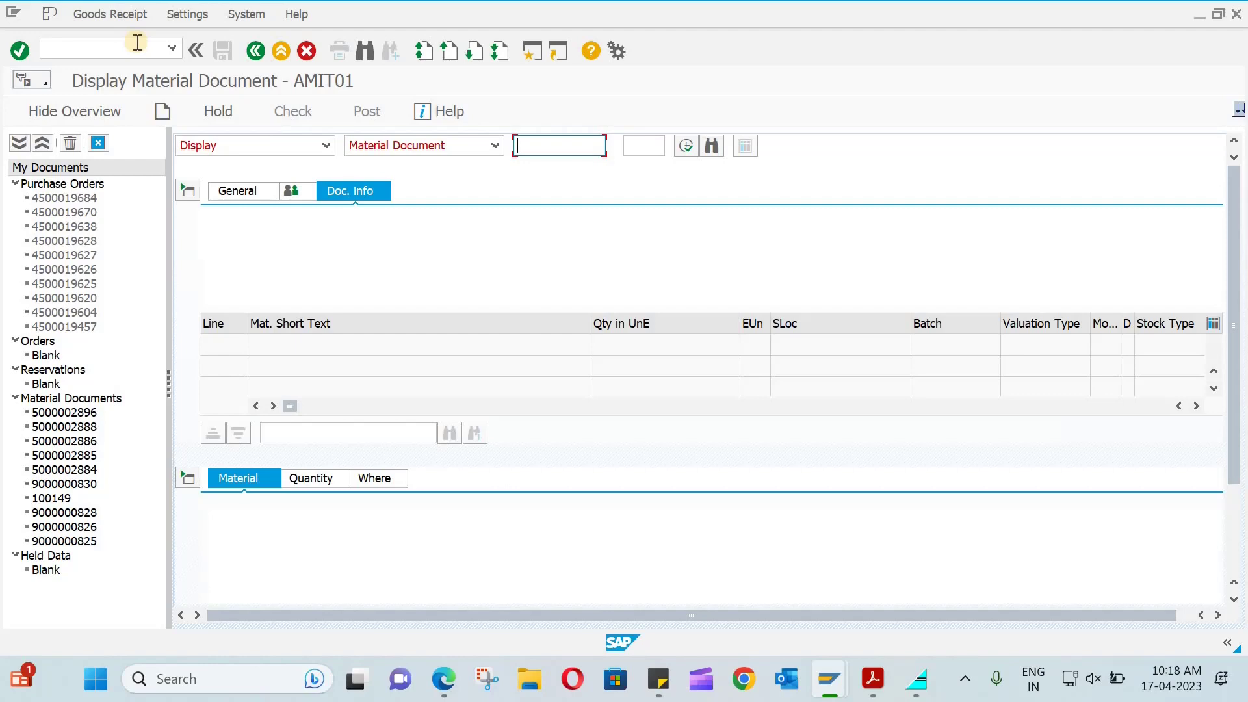
click(301, 149)
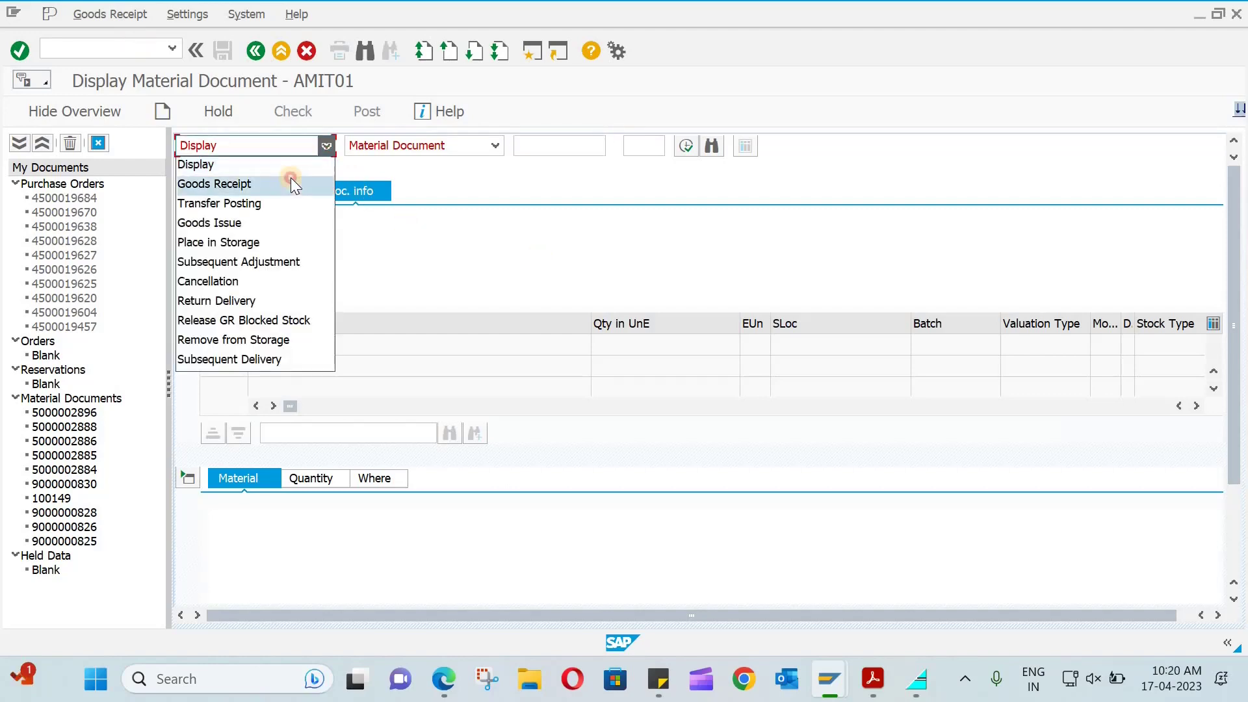
click(291, 177)
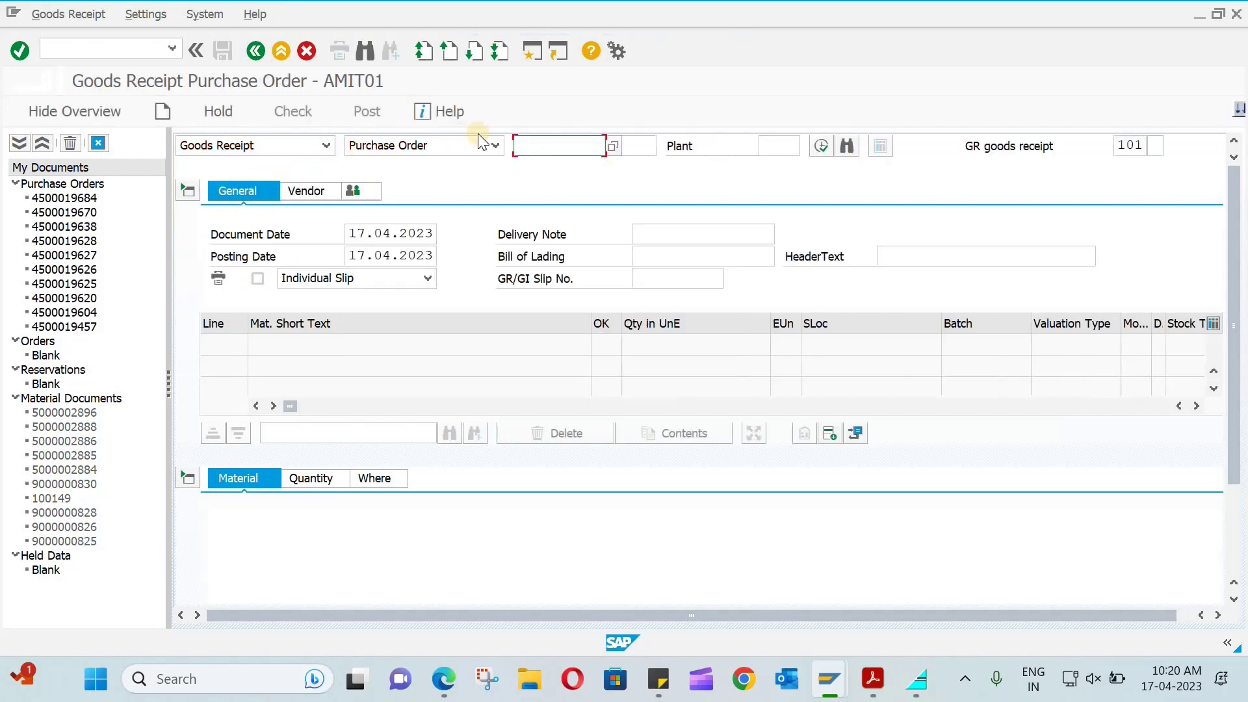
click(531, 144)
key(ctrl+v)
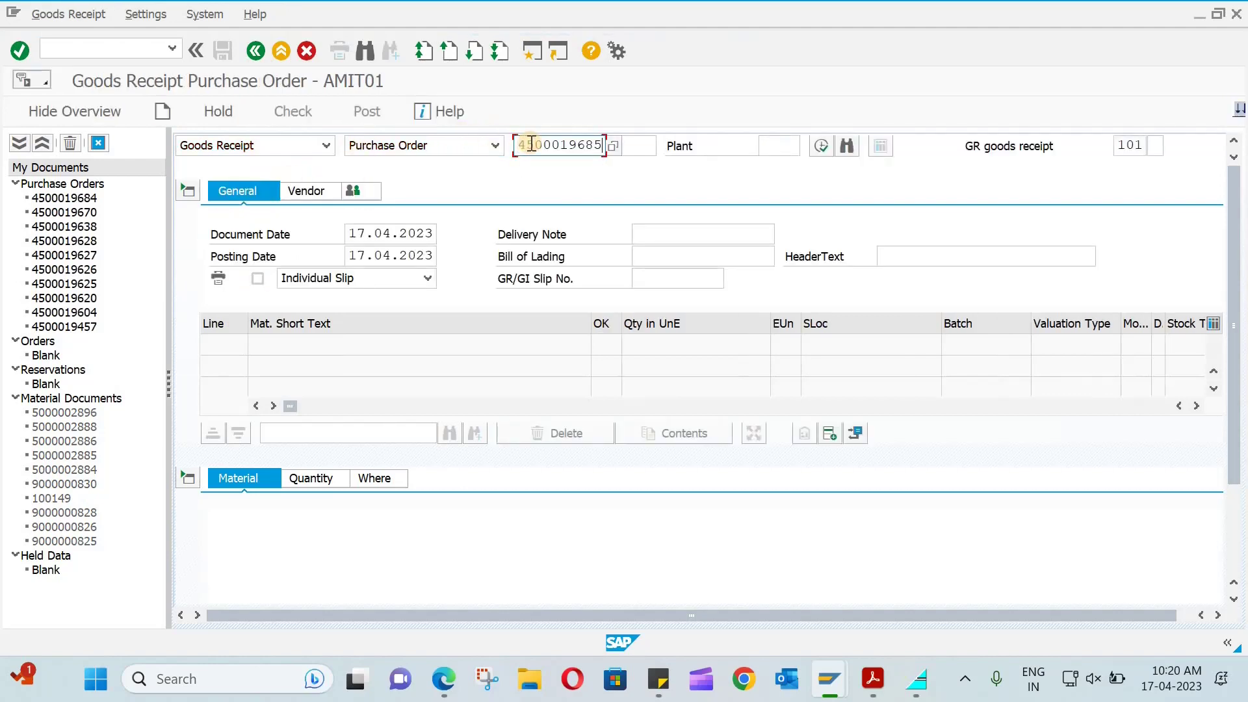
key(Return)
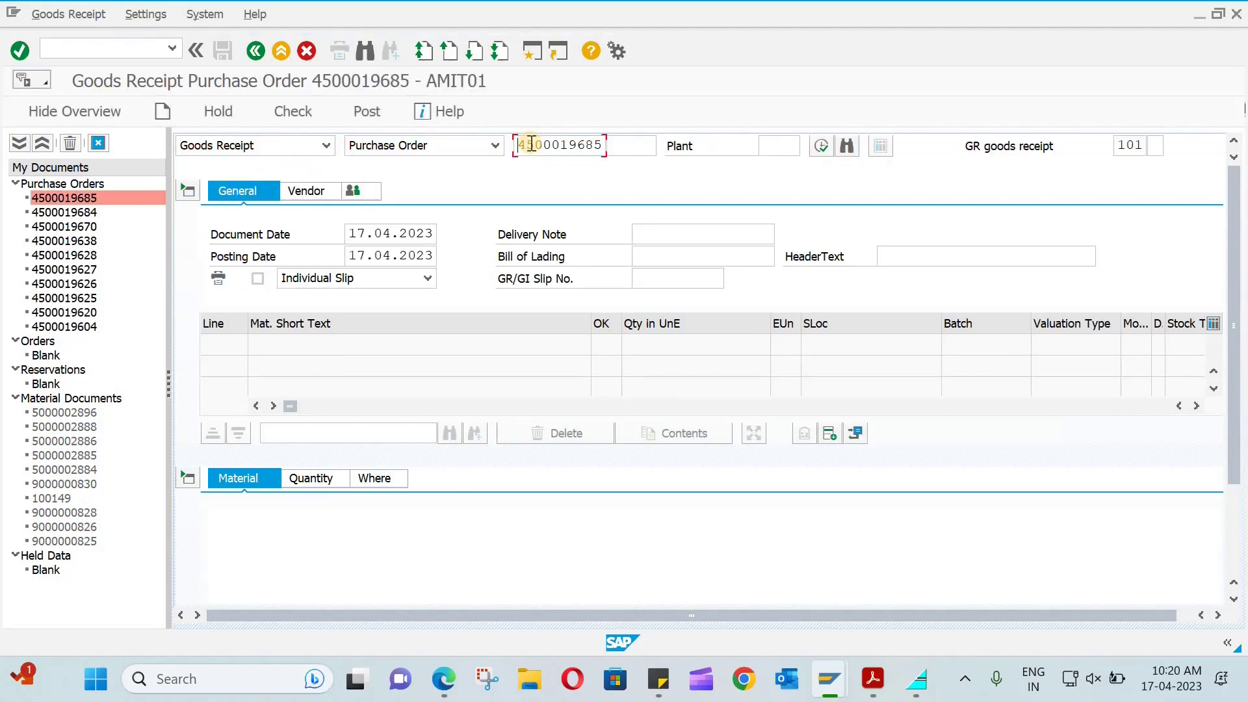
Step: Mark the BRAKES FOR tRUCKS line as Item OK and post the goods receipt
scroll(556, 273, down, 3)
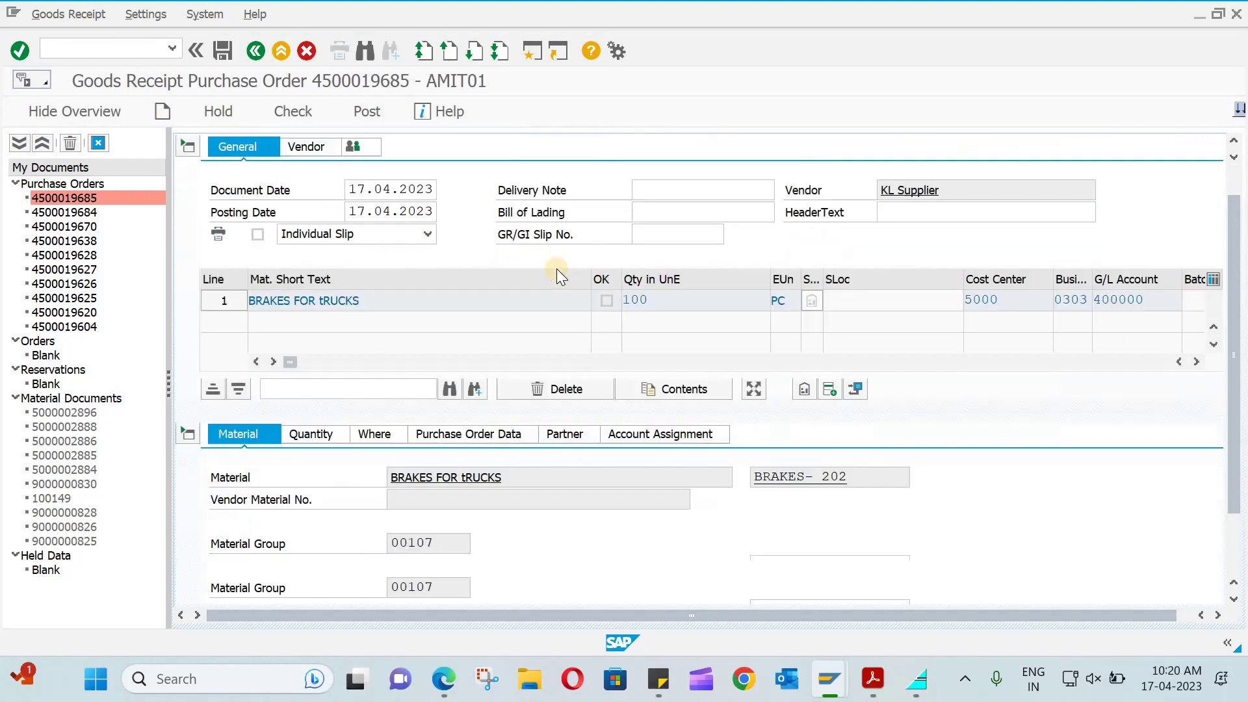
click(268, 587)
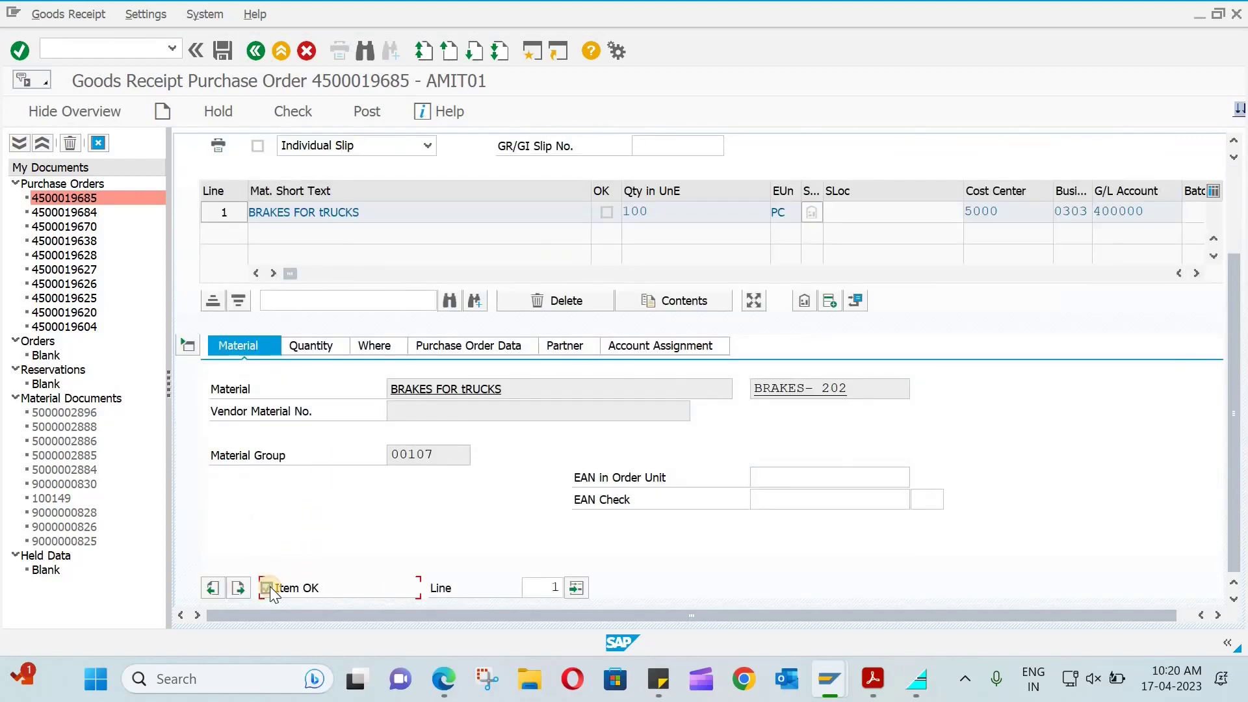
click(361, 112)
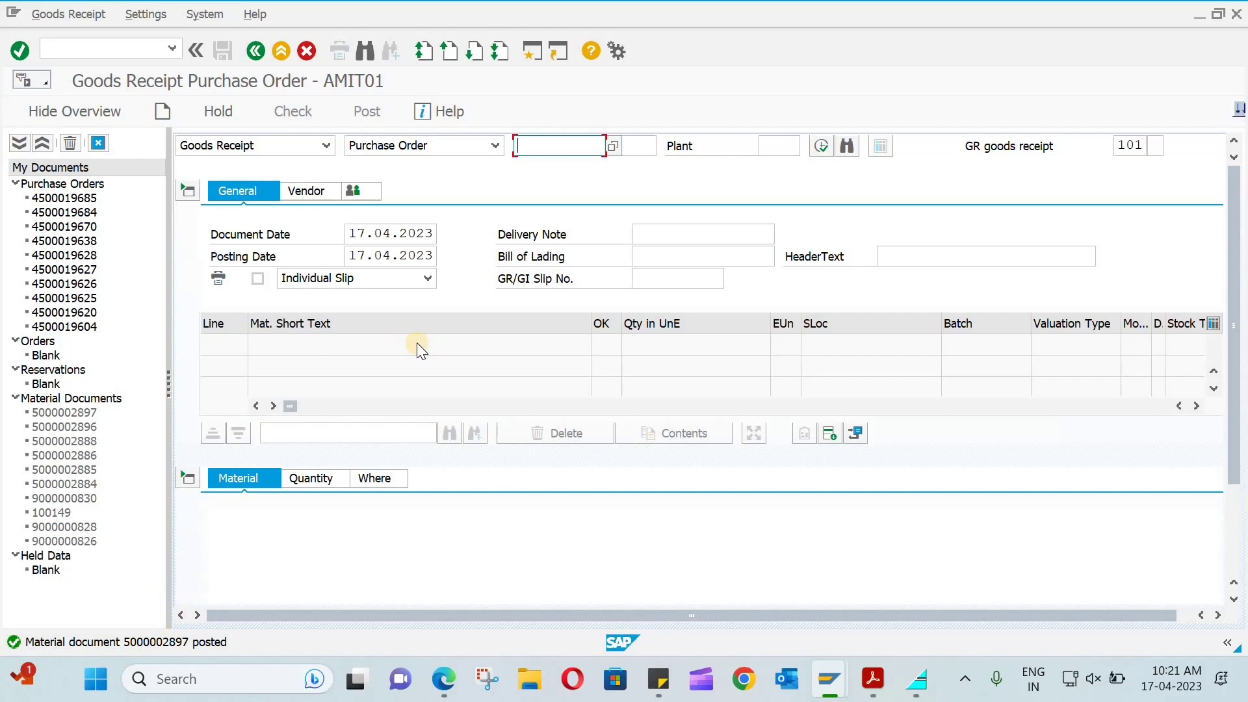
Step: Display the value contract with ME33K, view the release order documentation of item 10, and return to the item overview
click(125, 44)
text(/n)
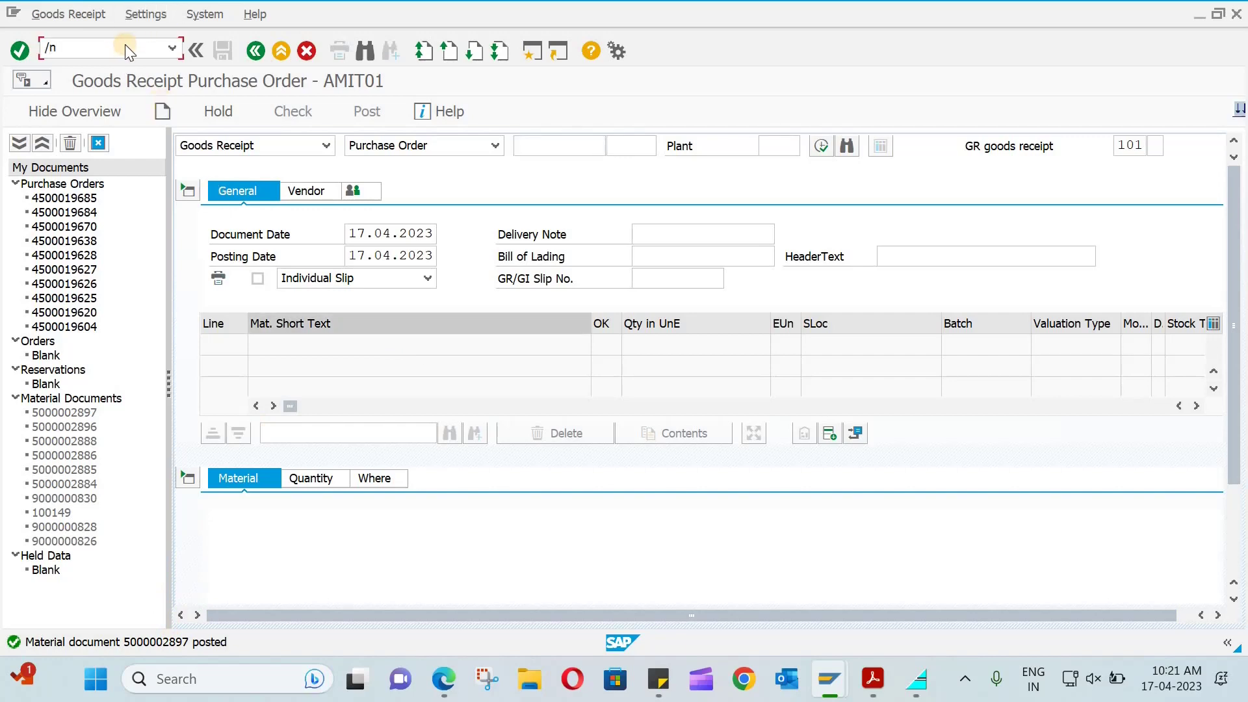
key(Return)
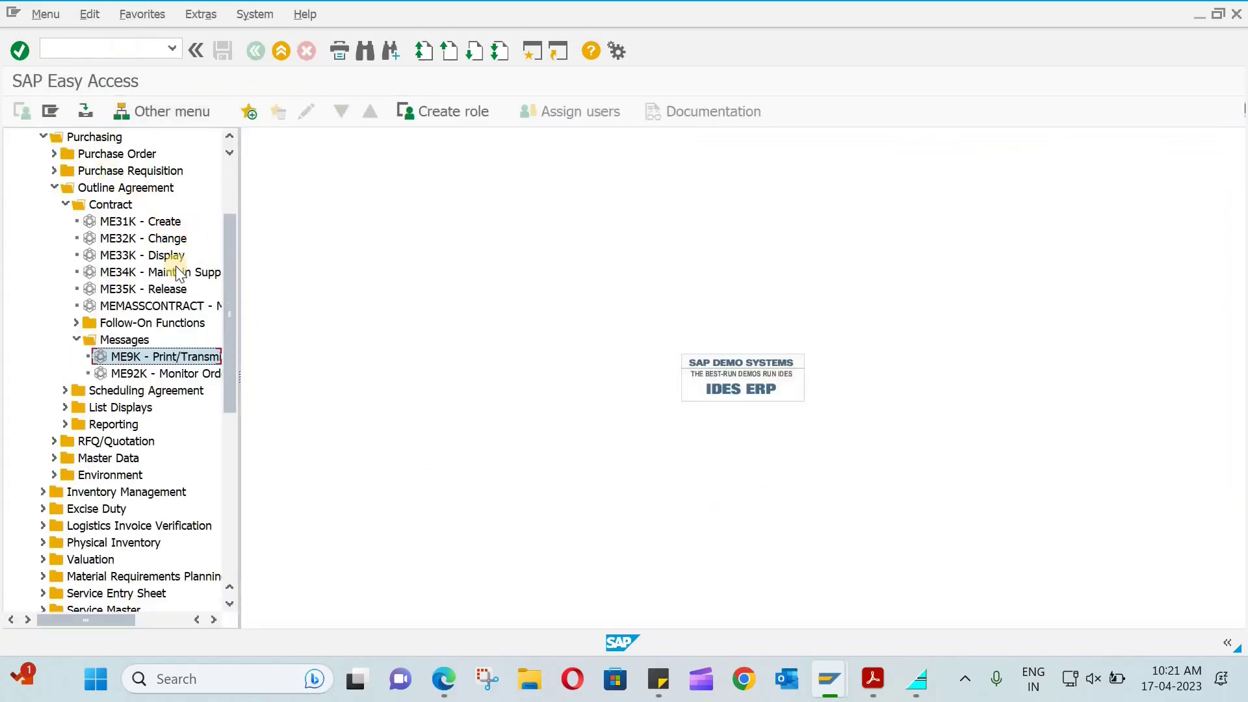
double_click(170, 256)
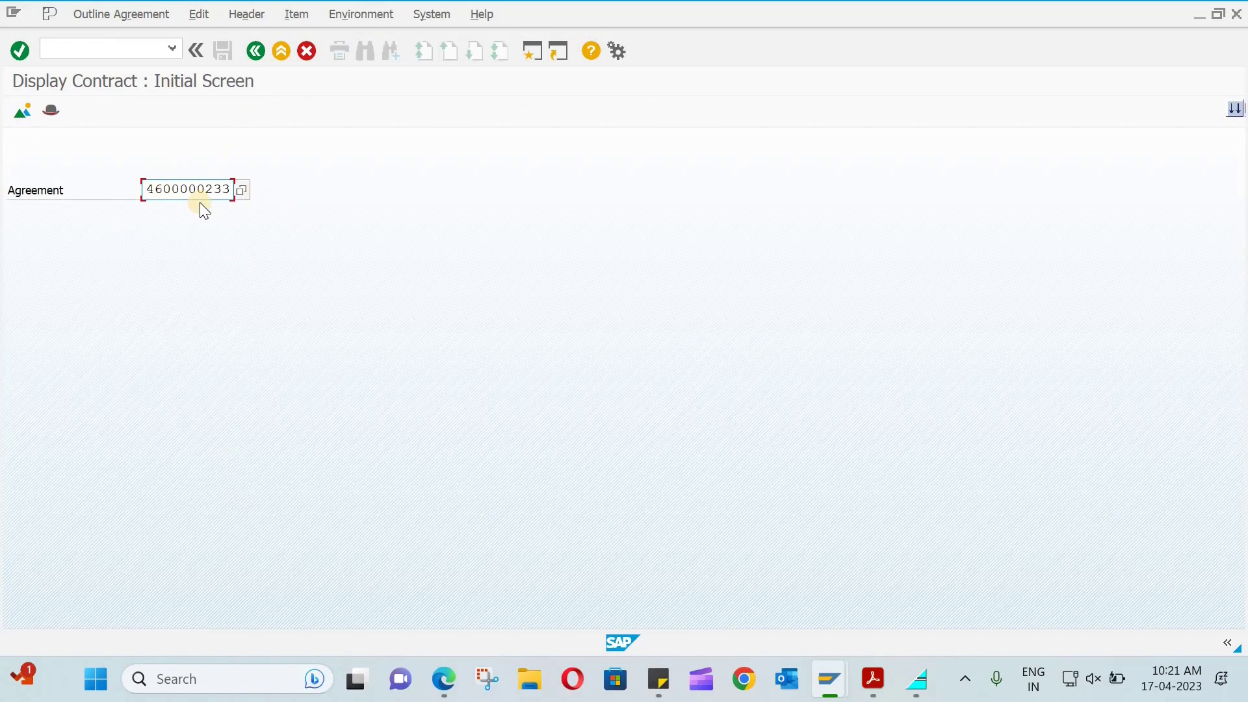
key(Return)
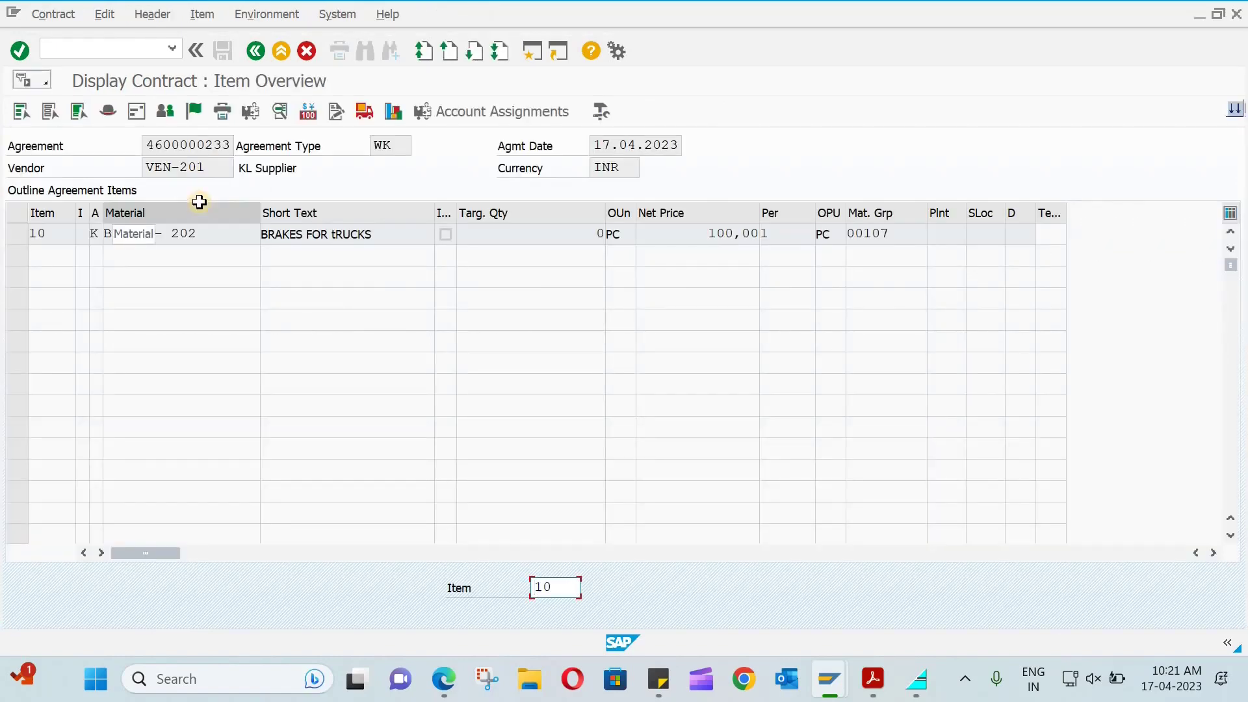
click(16, 236)
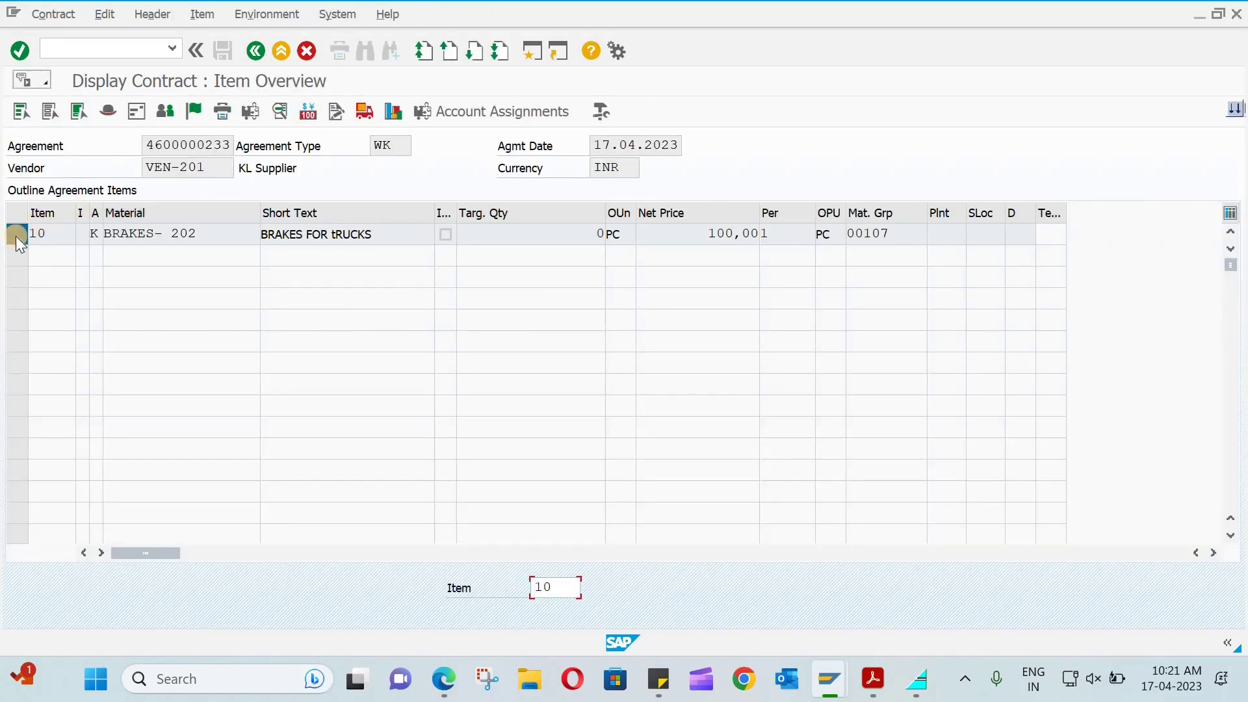
click(392, 114)
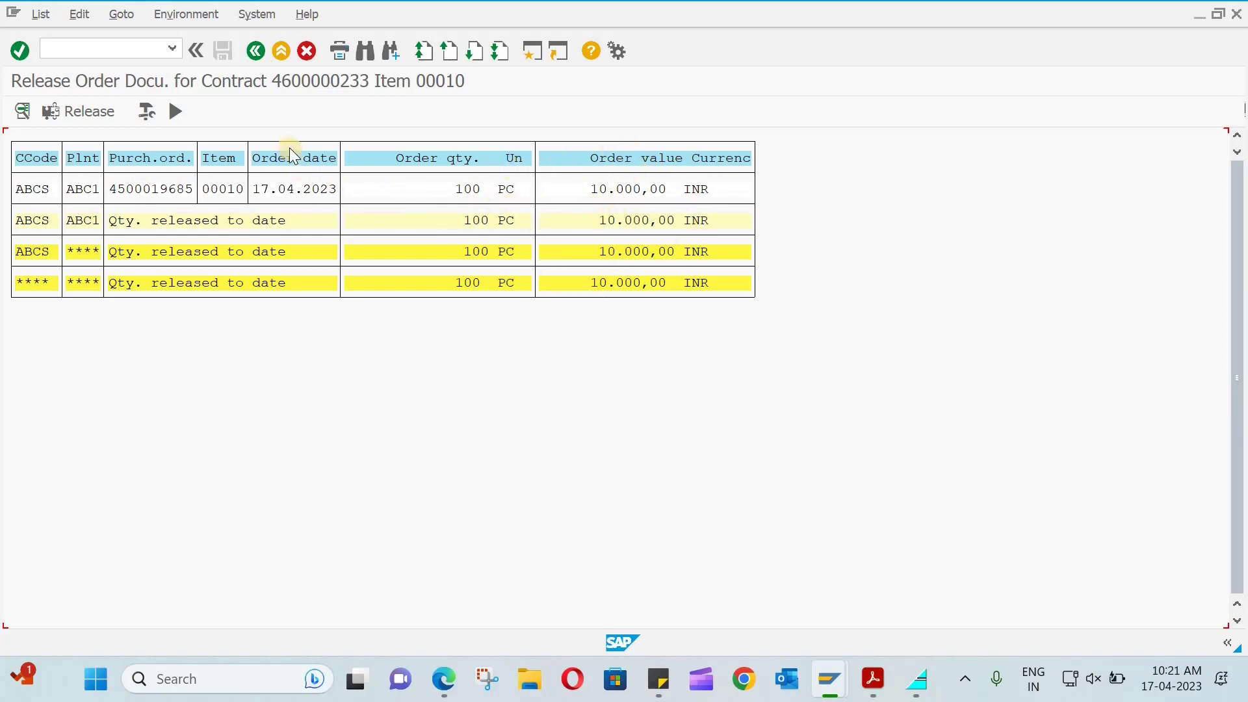
click(254, 54)
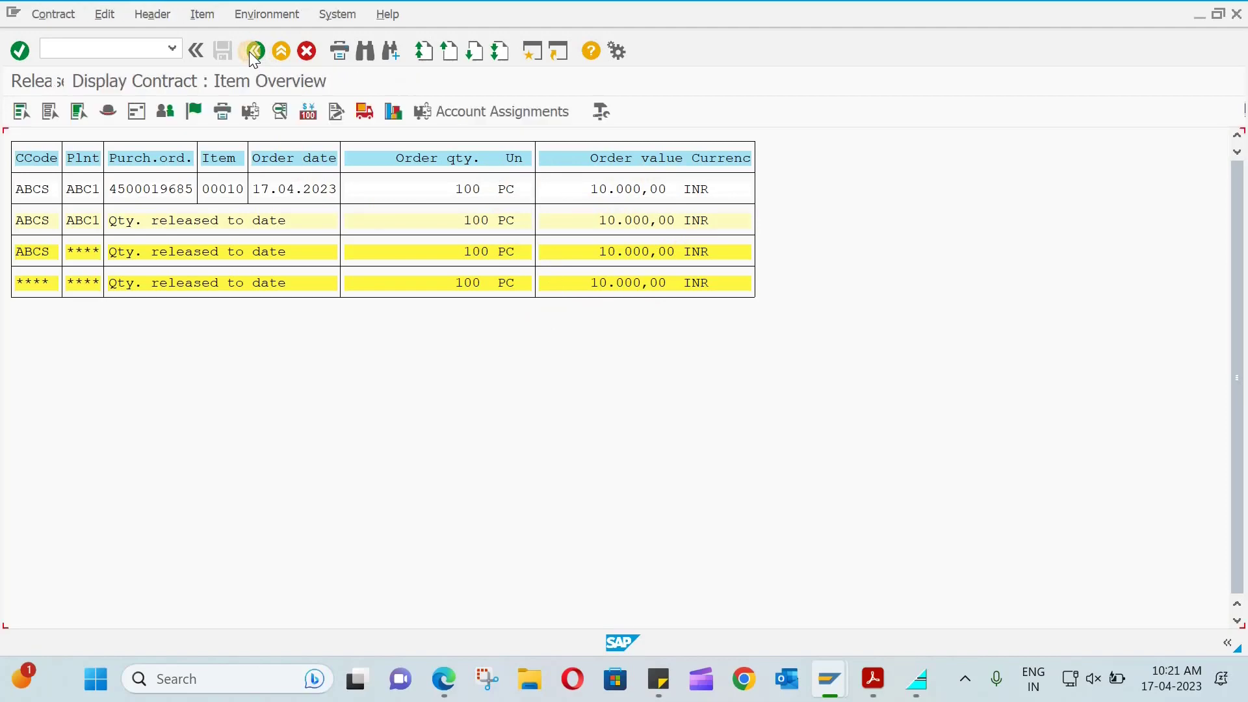
Step: View the additional data of contract item 10
click(21, 233)
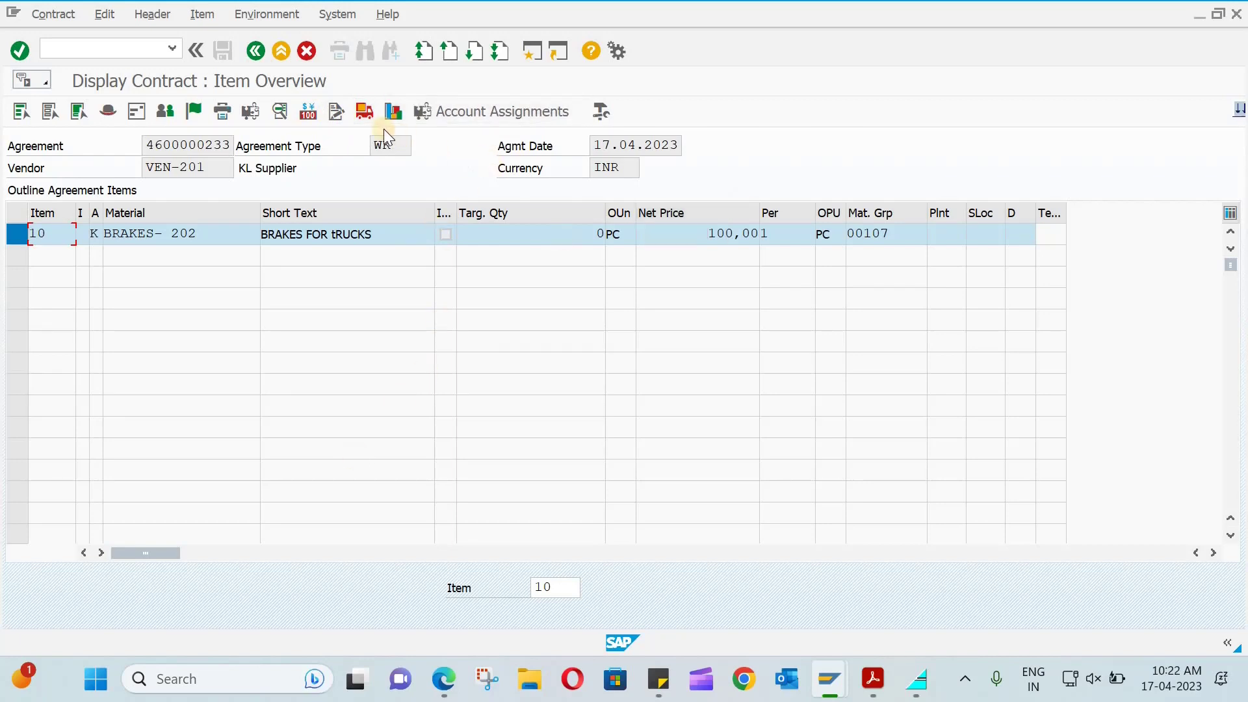
click(337, 119)
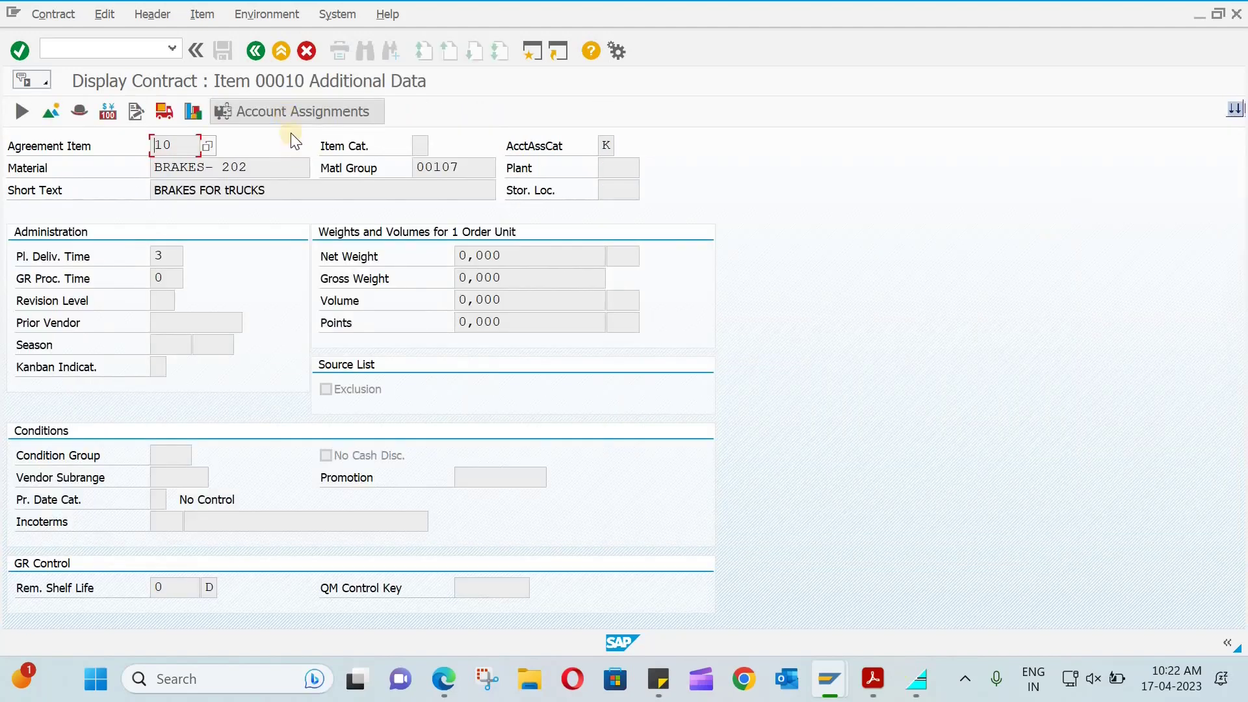
click(255, 49)
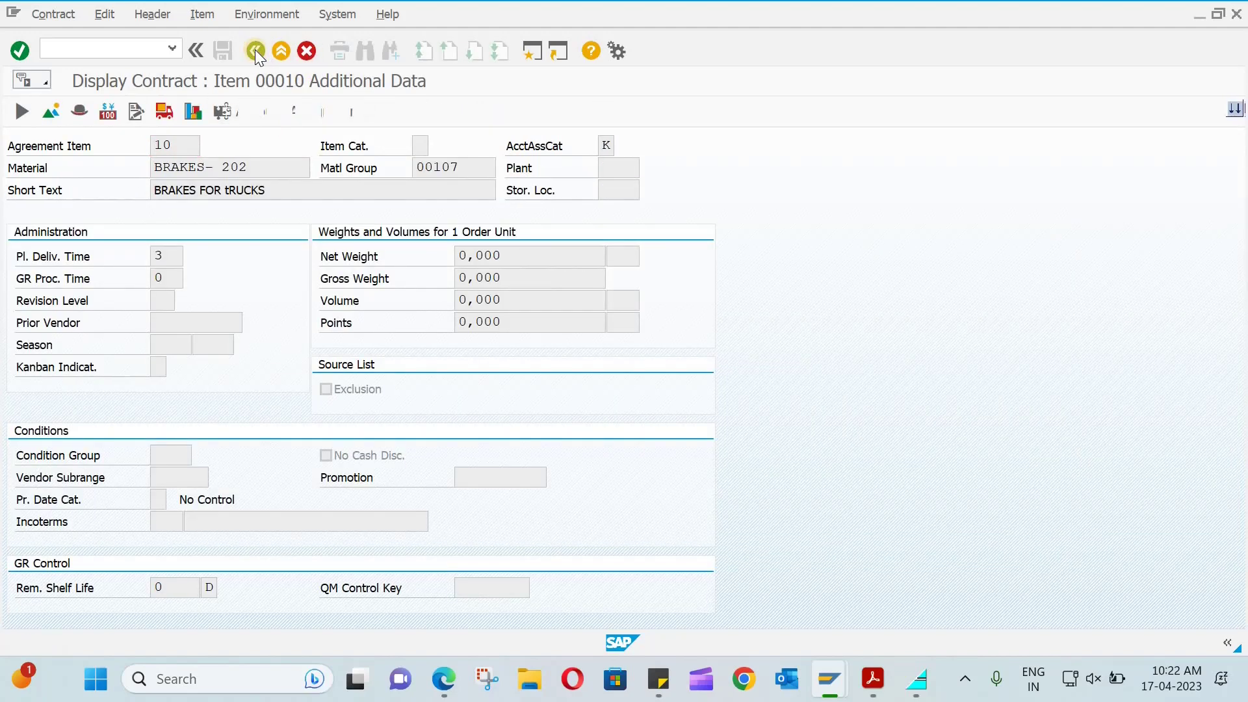
click(13, 235)
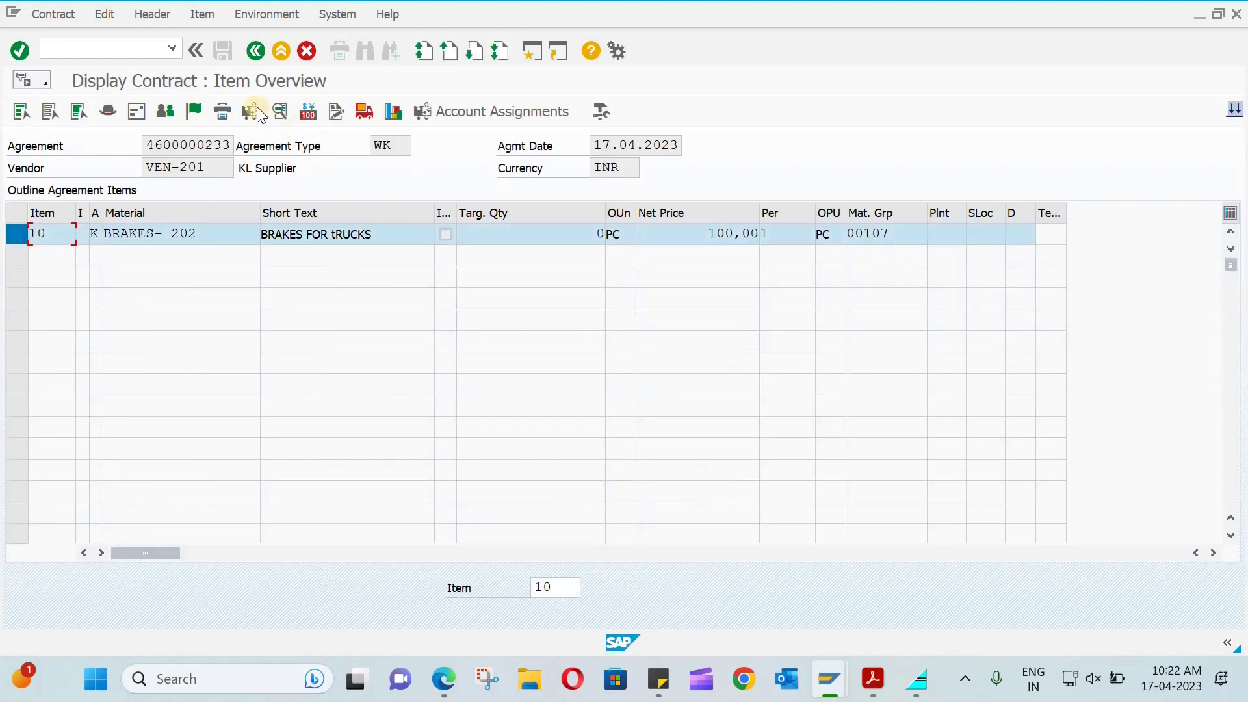
click(278, 112)
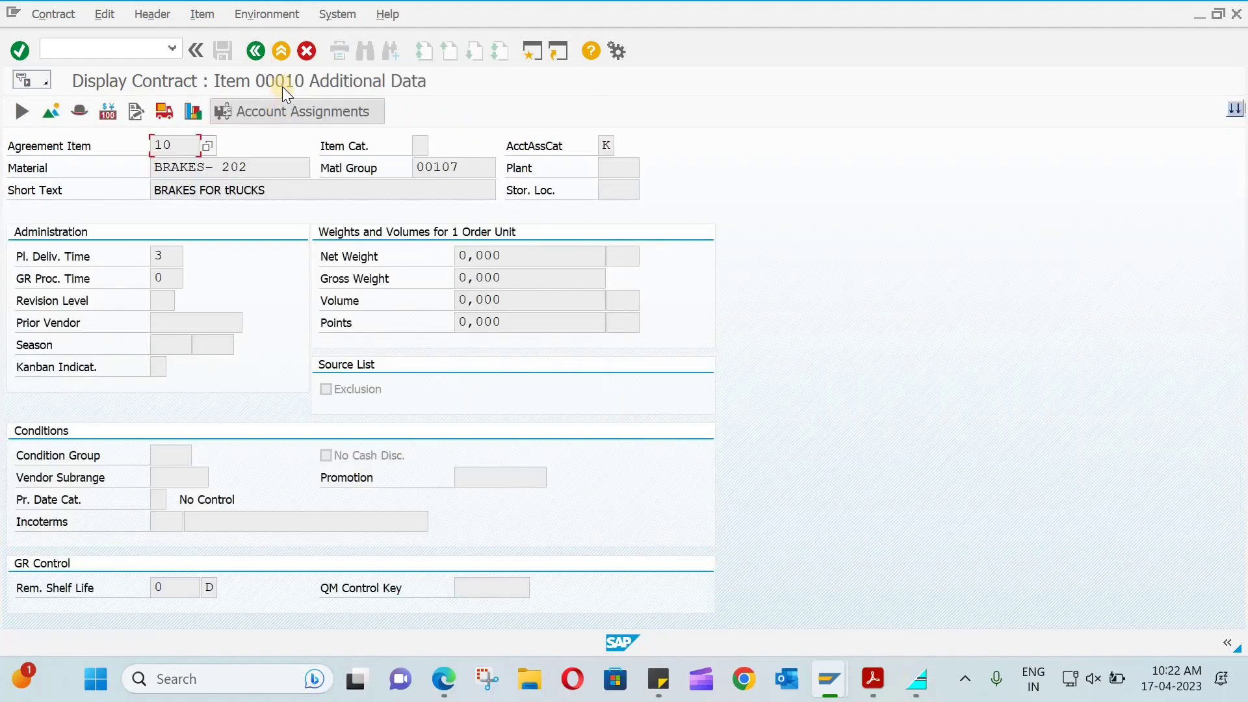
Step: Return from the item's additional data, view the value contract's header data, and go back to the contract display's initial screen
click(263, 56)
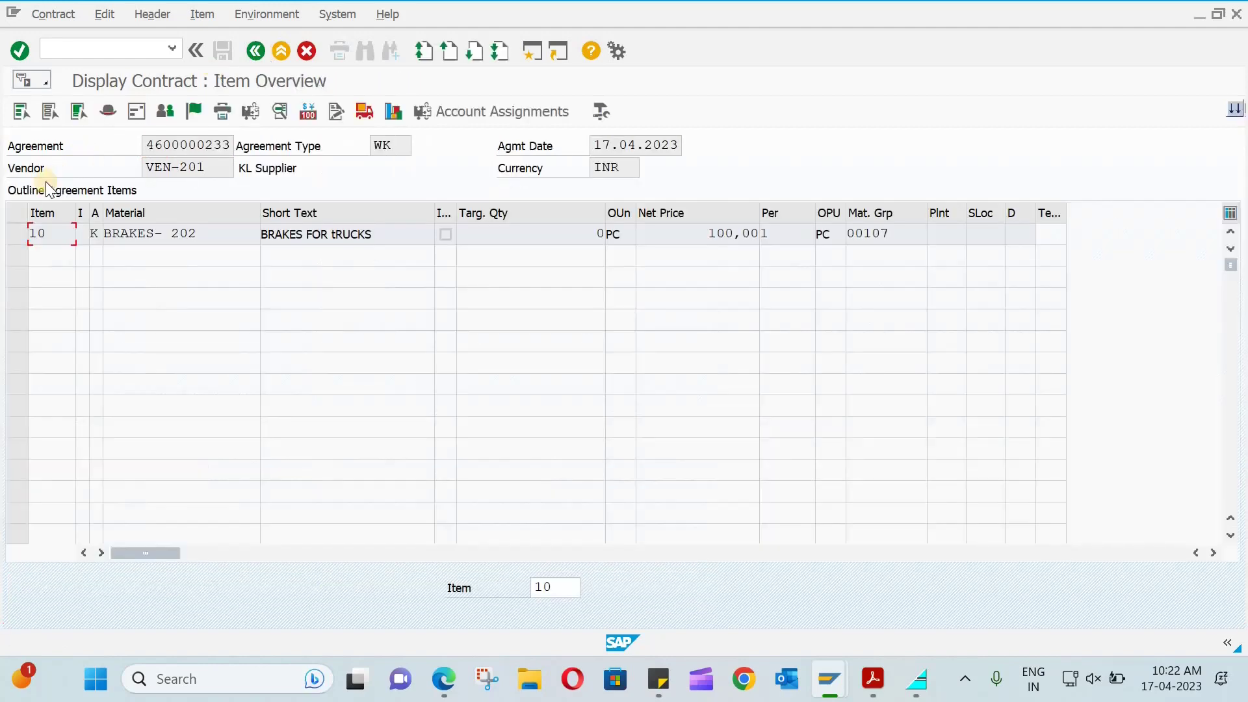
click(21, 237)
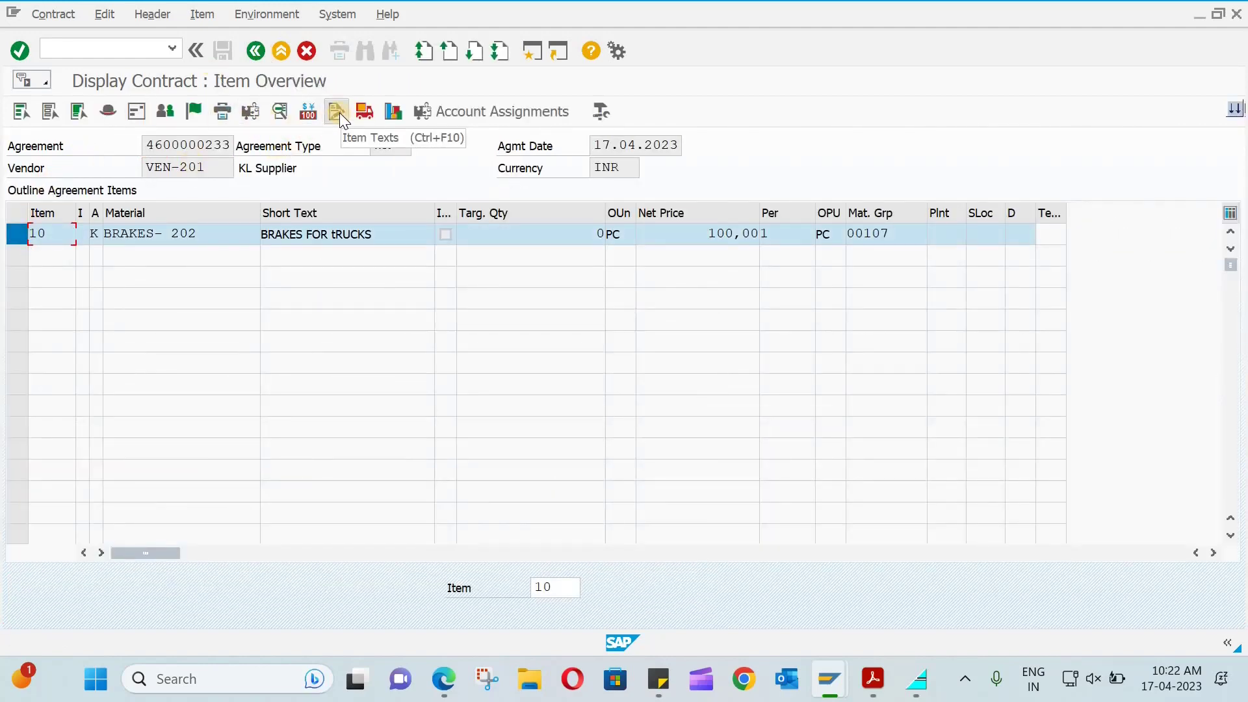
click(116, 112)
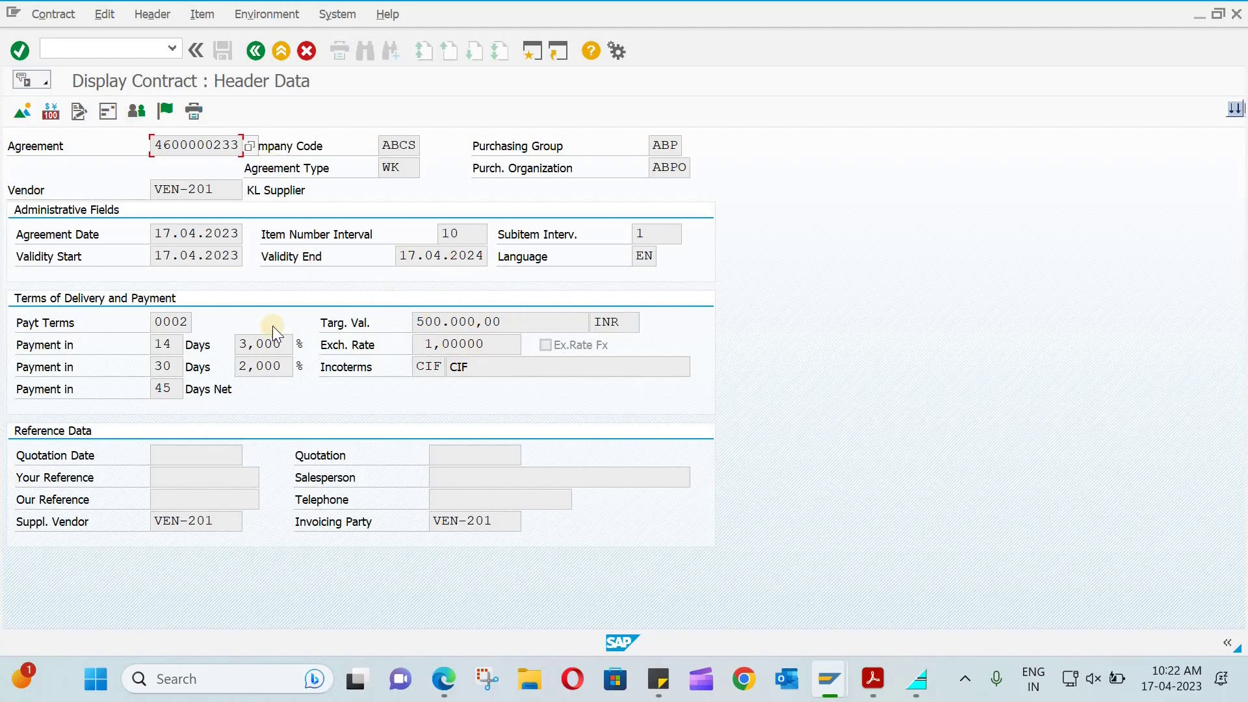
click(248, 55)
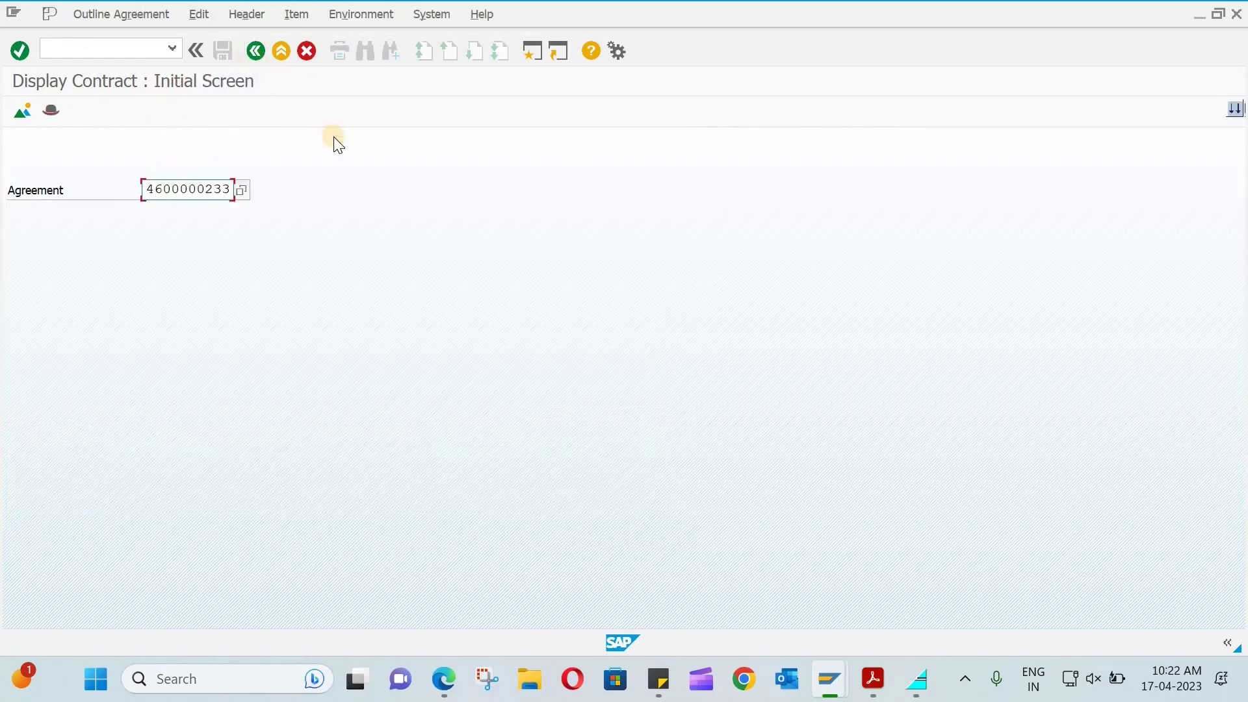
Step: Leave the contract display and start creating a scheduling agreement with a known vendor using ME31L
click(57, 50)
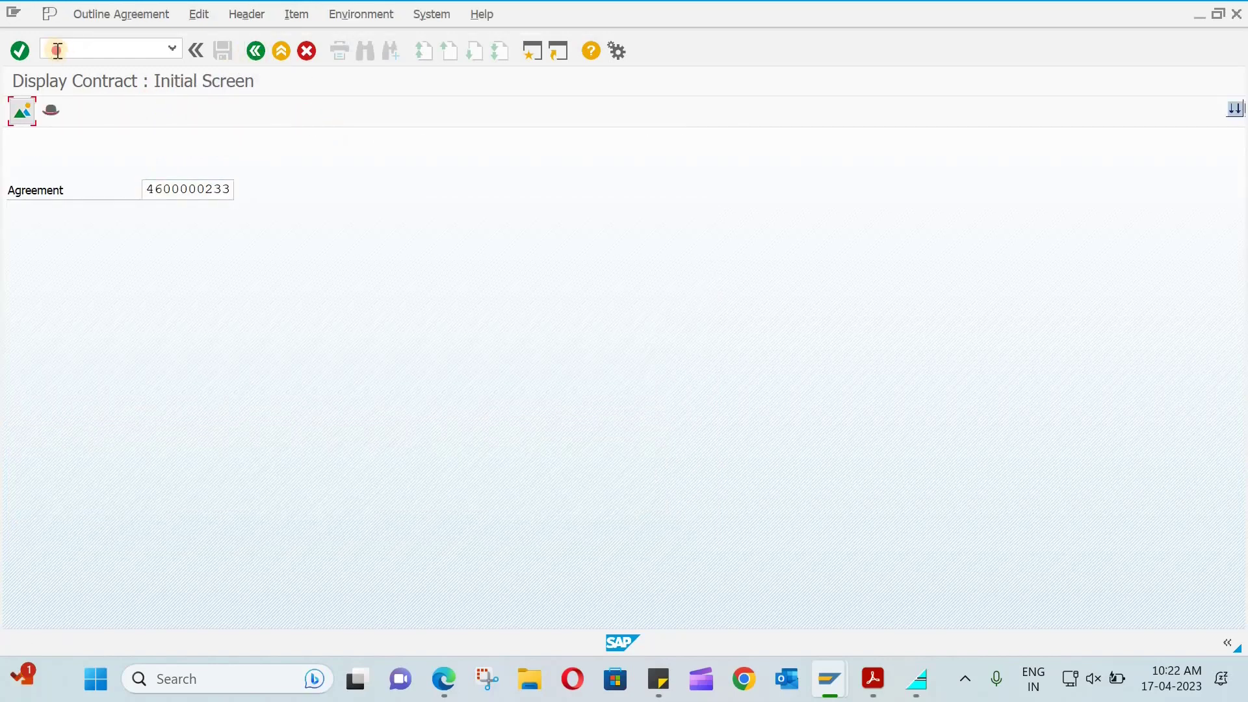
text(/n)
key(Return)
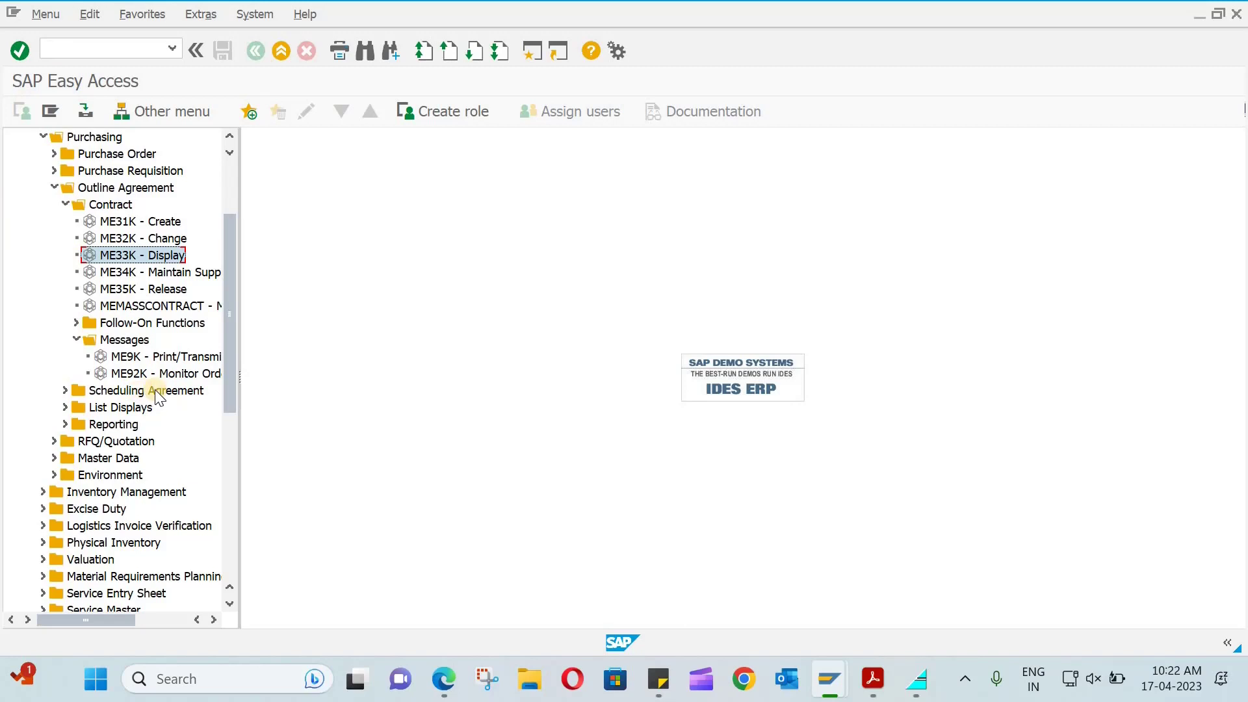
click(65, 390)
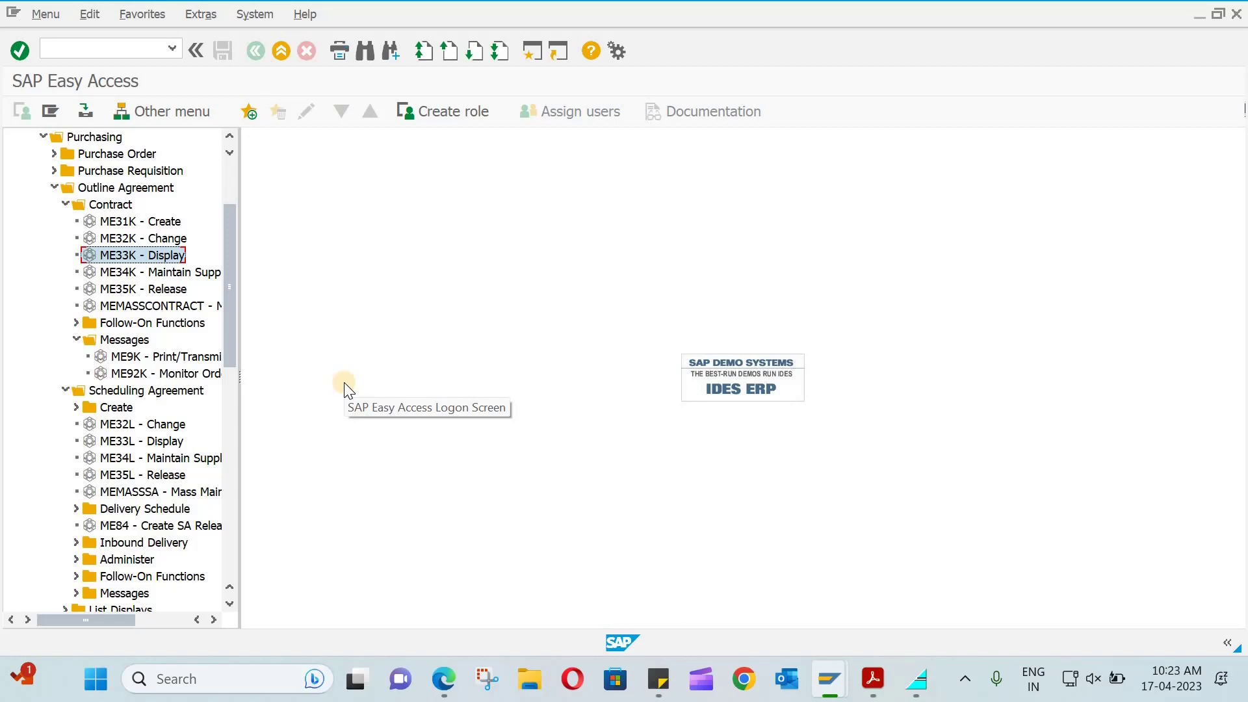
click(75, 408)
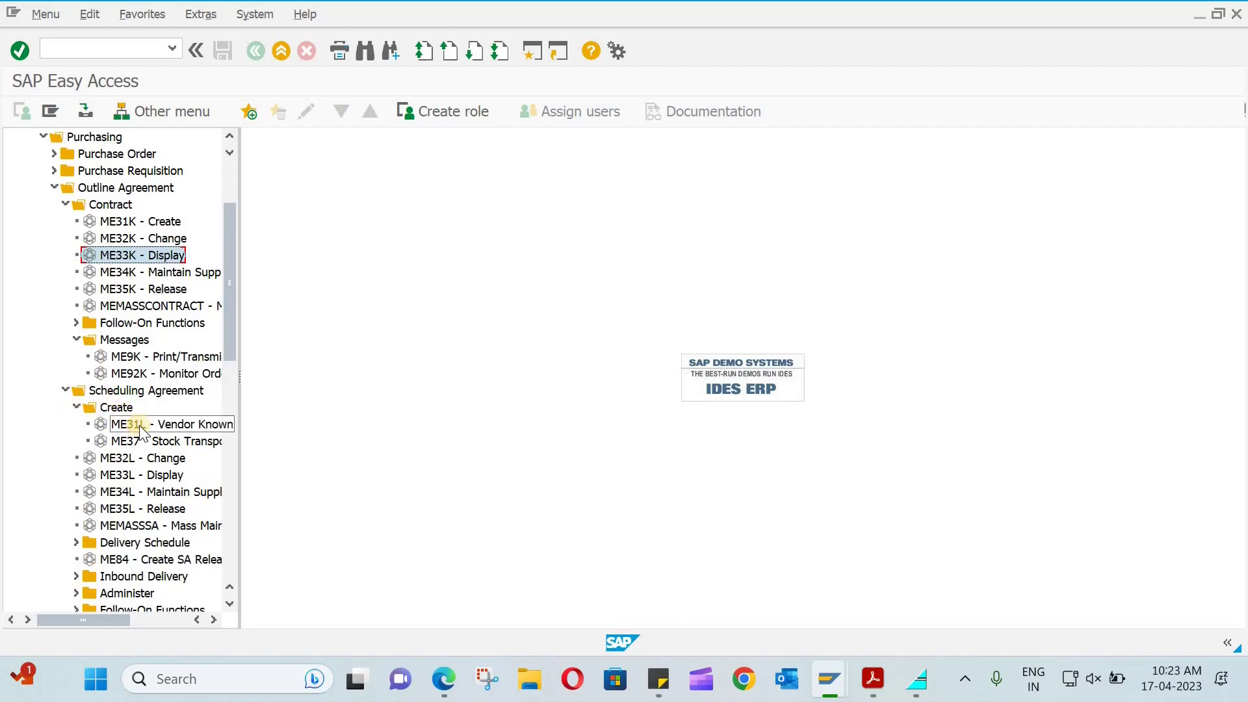
double_click(136, 425)
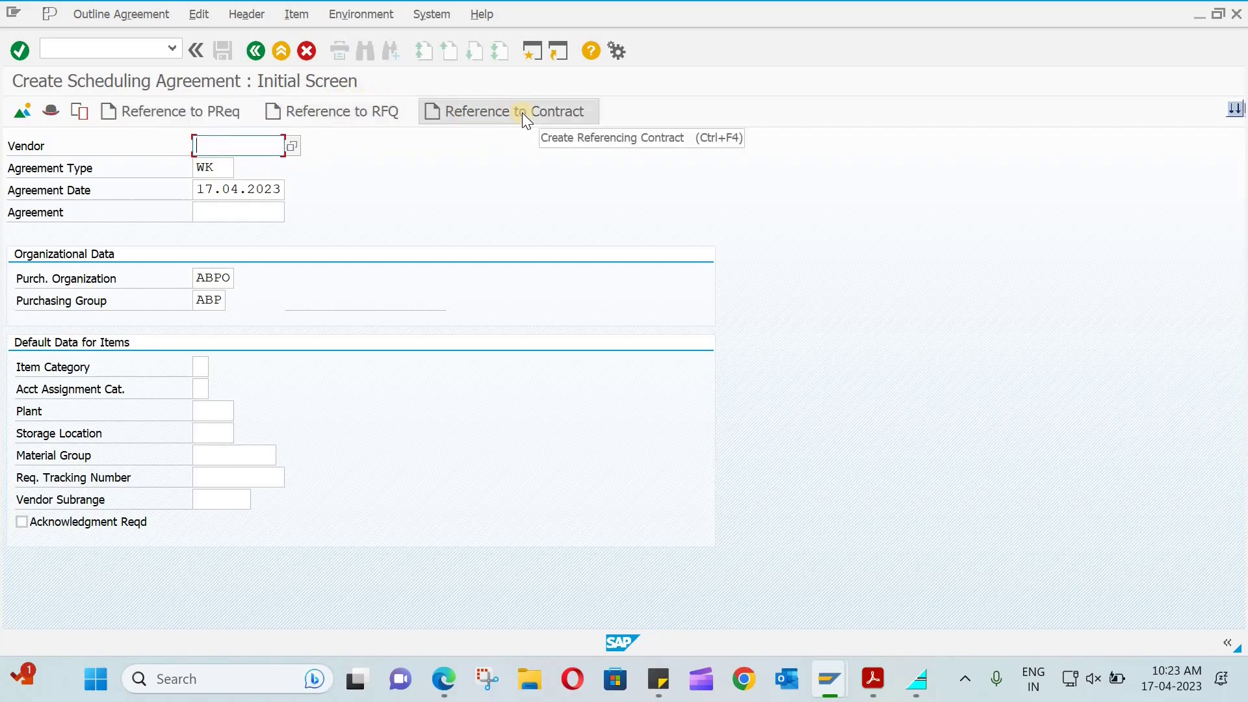
Step: Enter vendor VEN-201 and agreement type LP for the scheduling agreement and accept company code ABCS
click(292, 148)
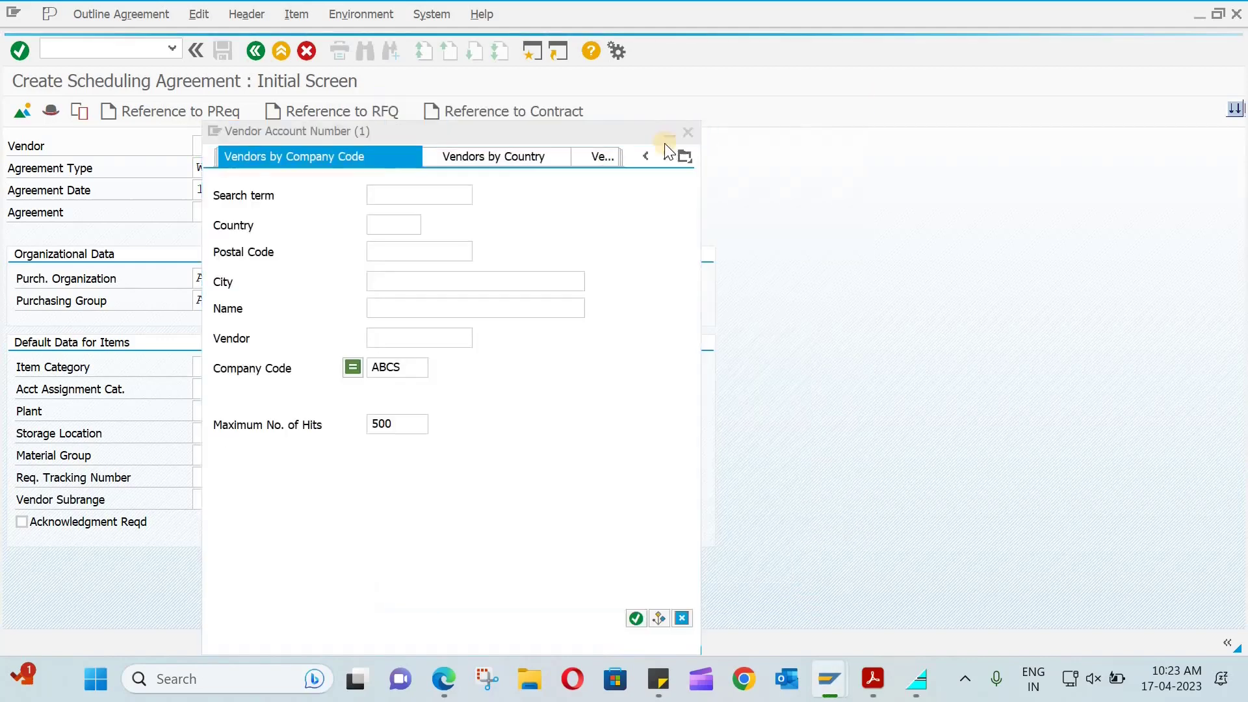
click(689, 132)
click(208, 147)
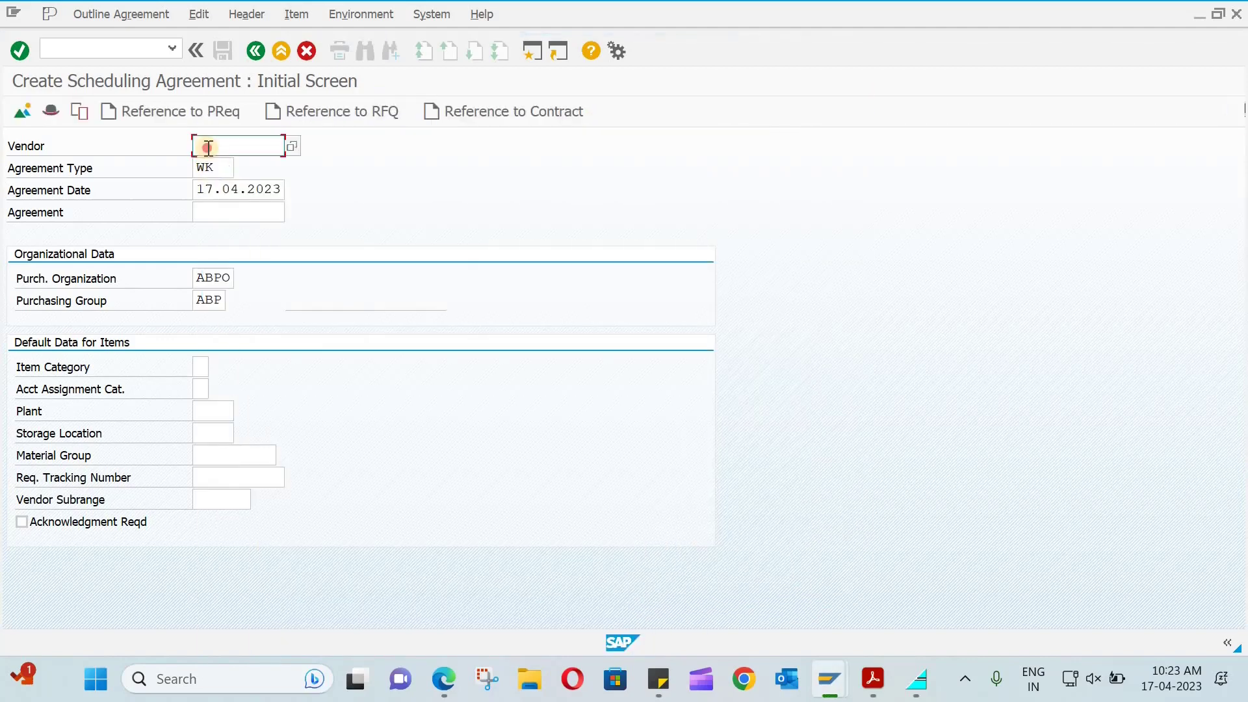
text(ven-201)
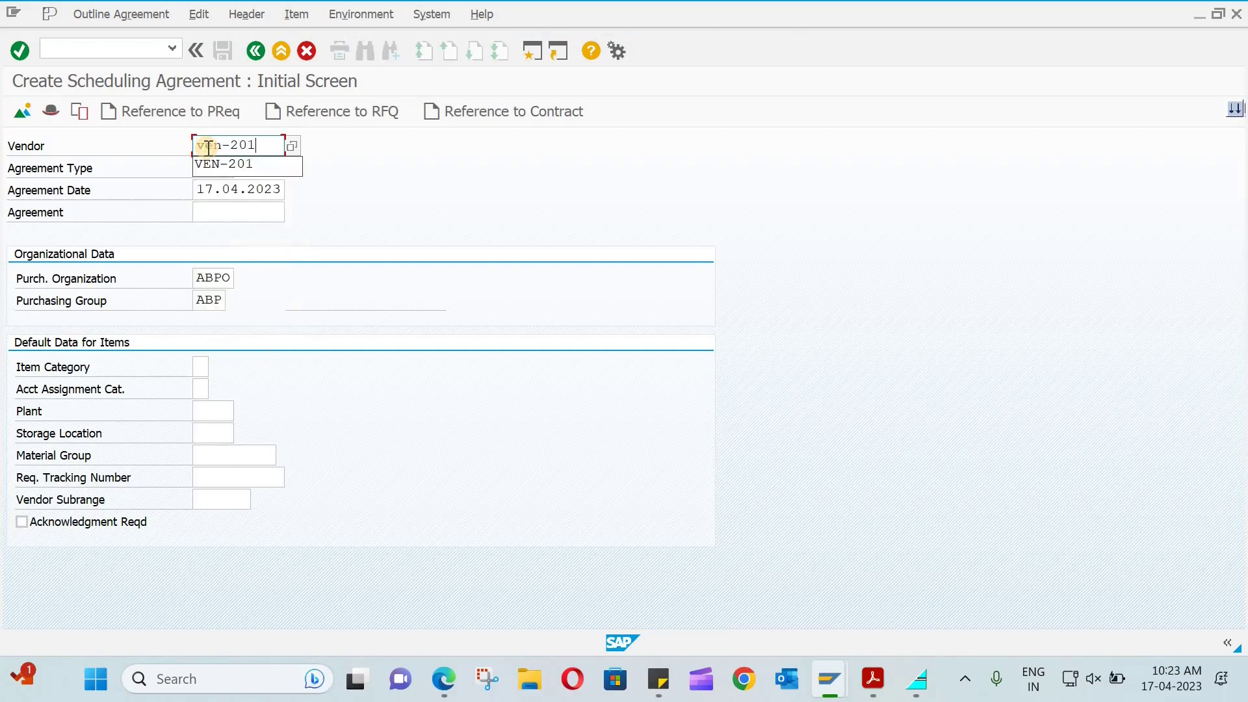
click(394, 207)
click(227, 166)
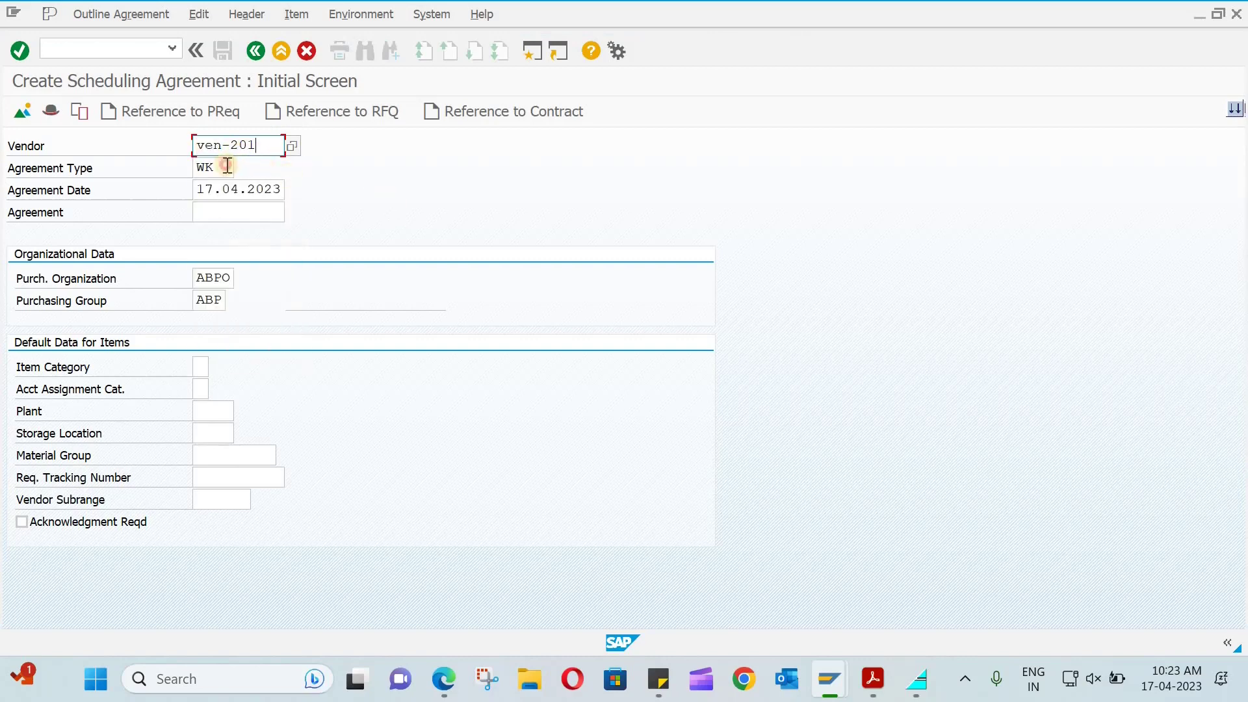
click(239, 166)
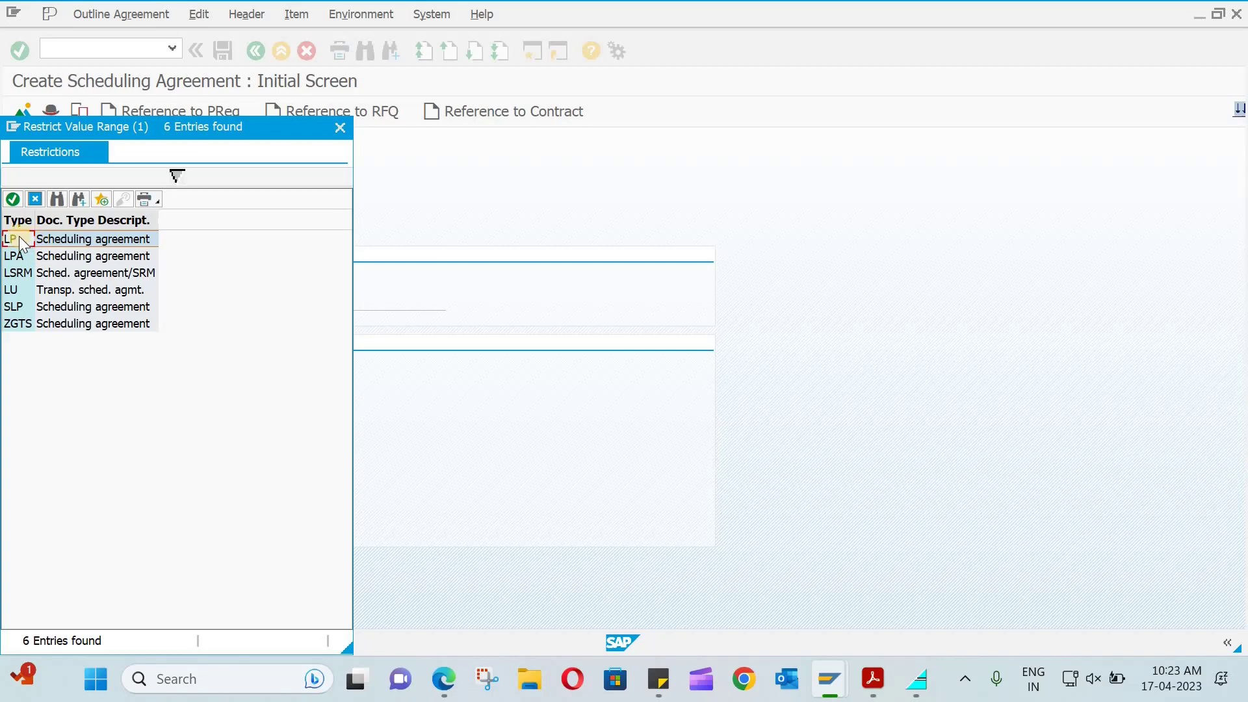
double_click(59, 239)
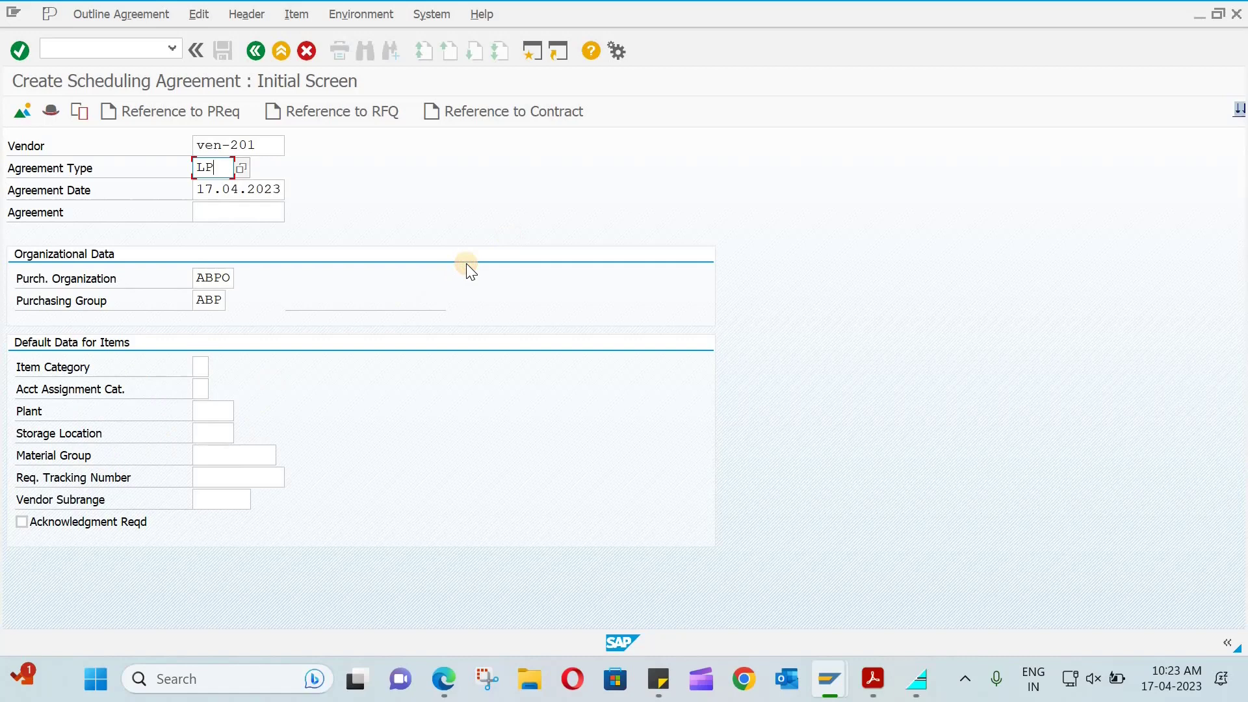
key(Return)
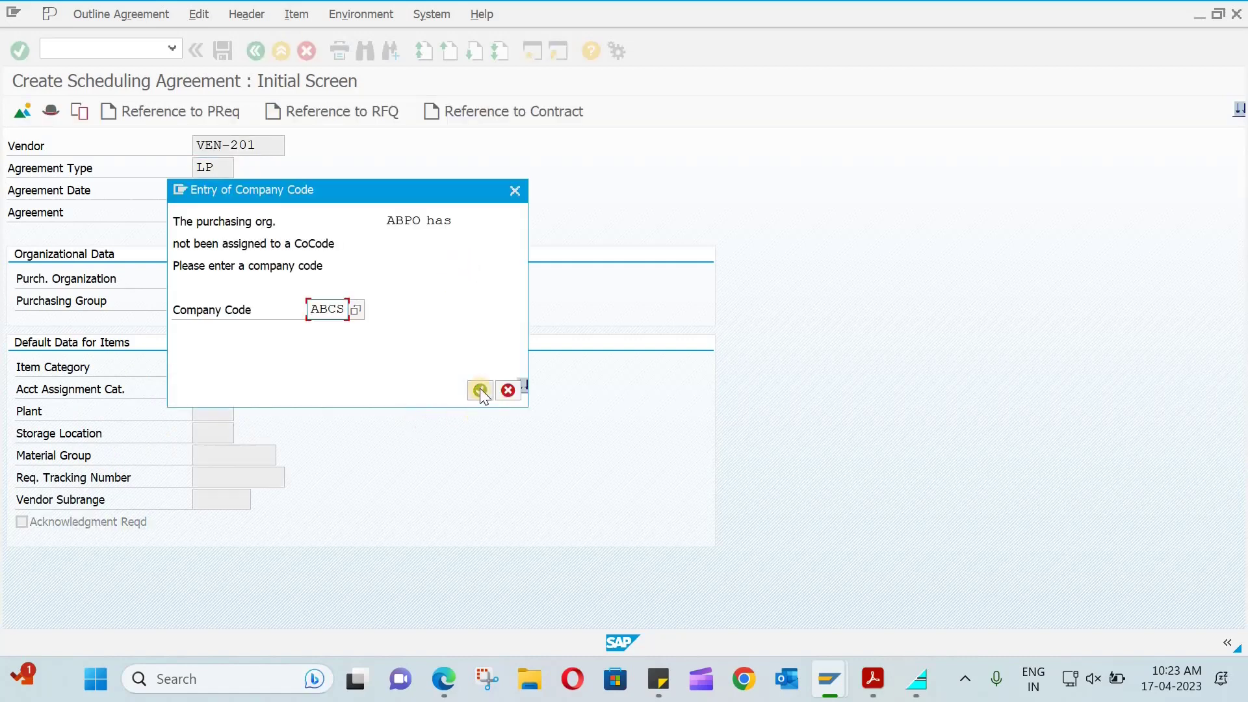
click(480, 390)
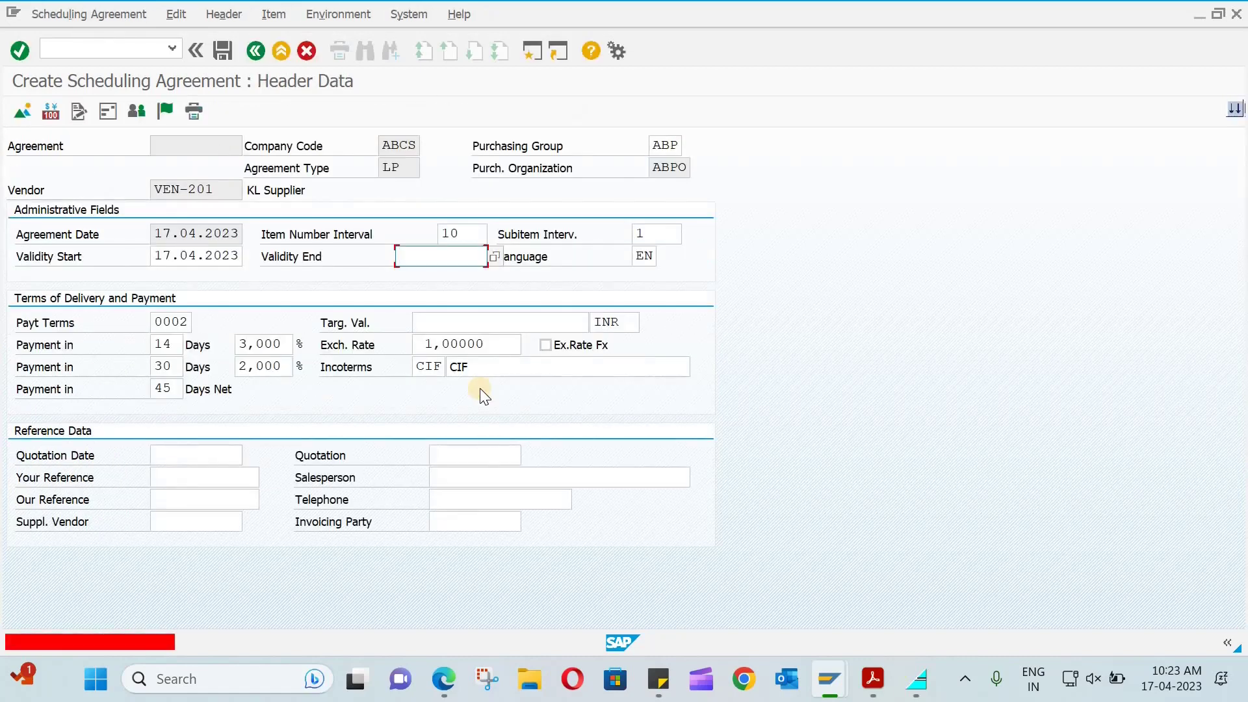
Step: Set the scheduling agreement's validity end to 17.04.2024 and continue to the item overview
click(494, 256)
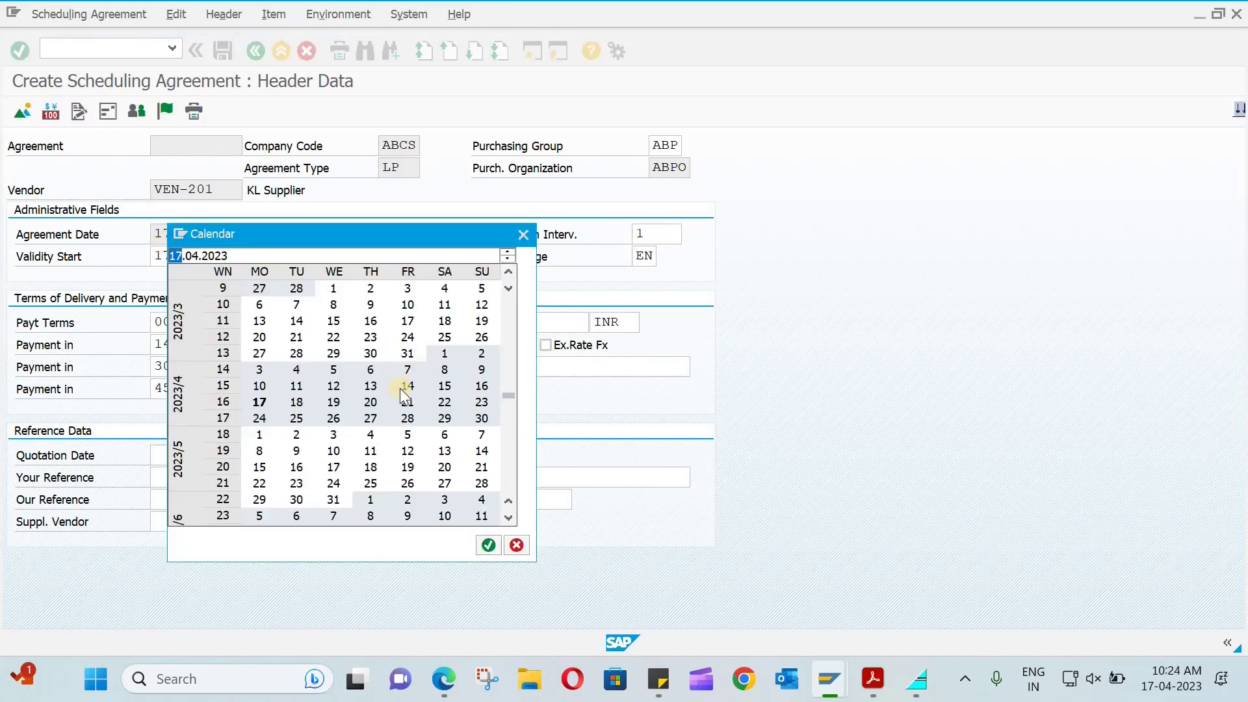
double_click(259, 401)
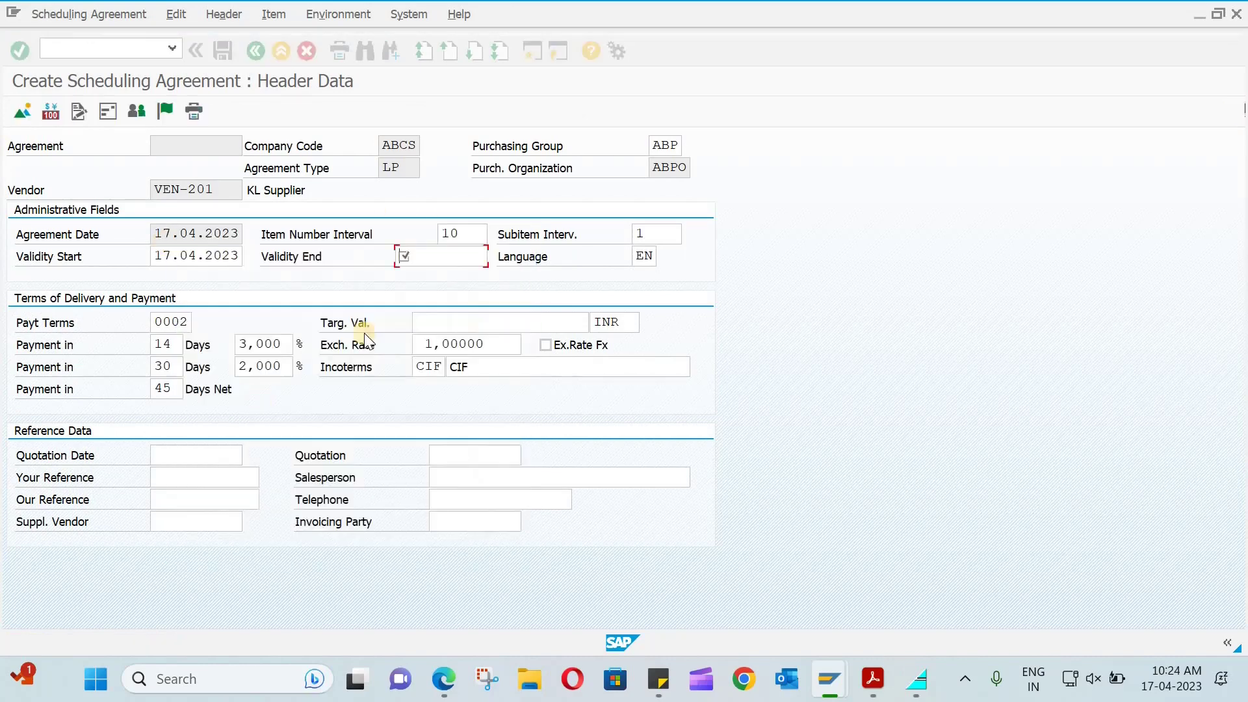
click(487, 255)
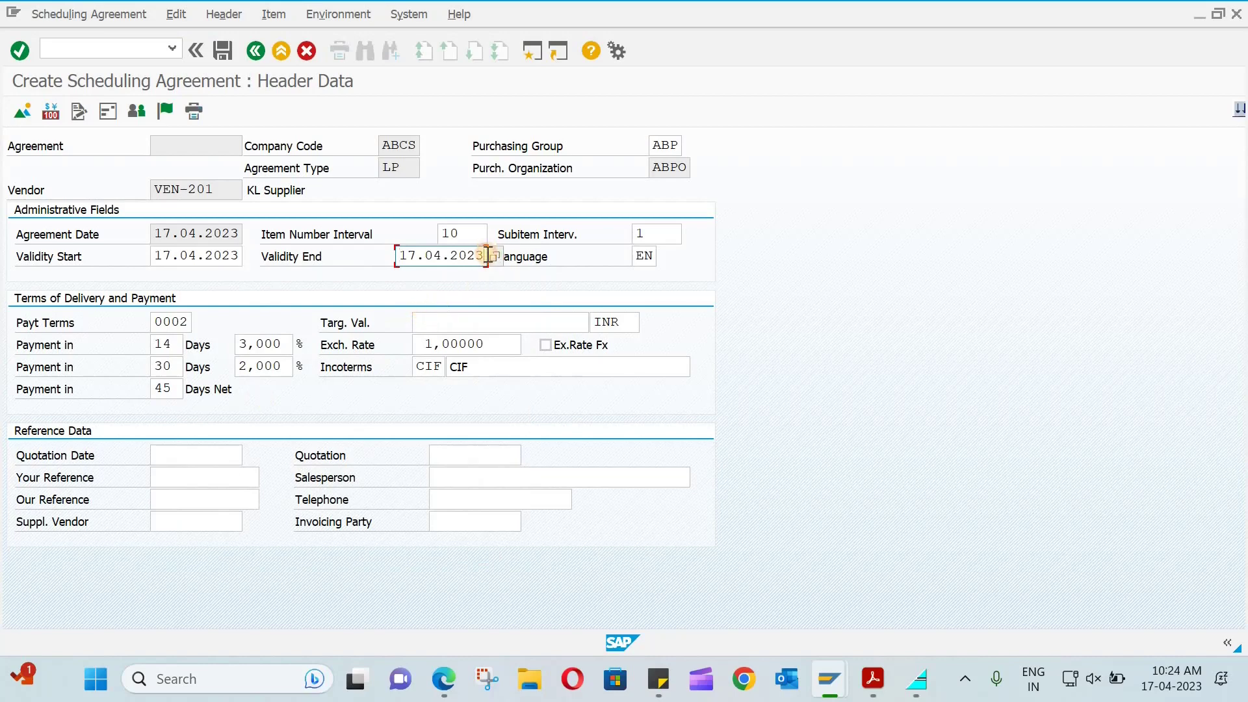
key(BackSpace)
text(4)
key(Return)
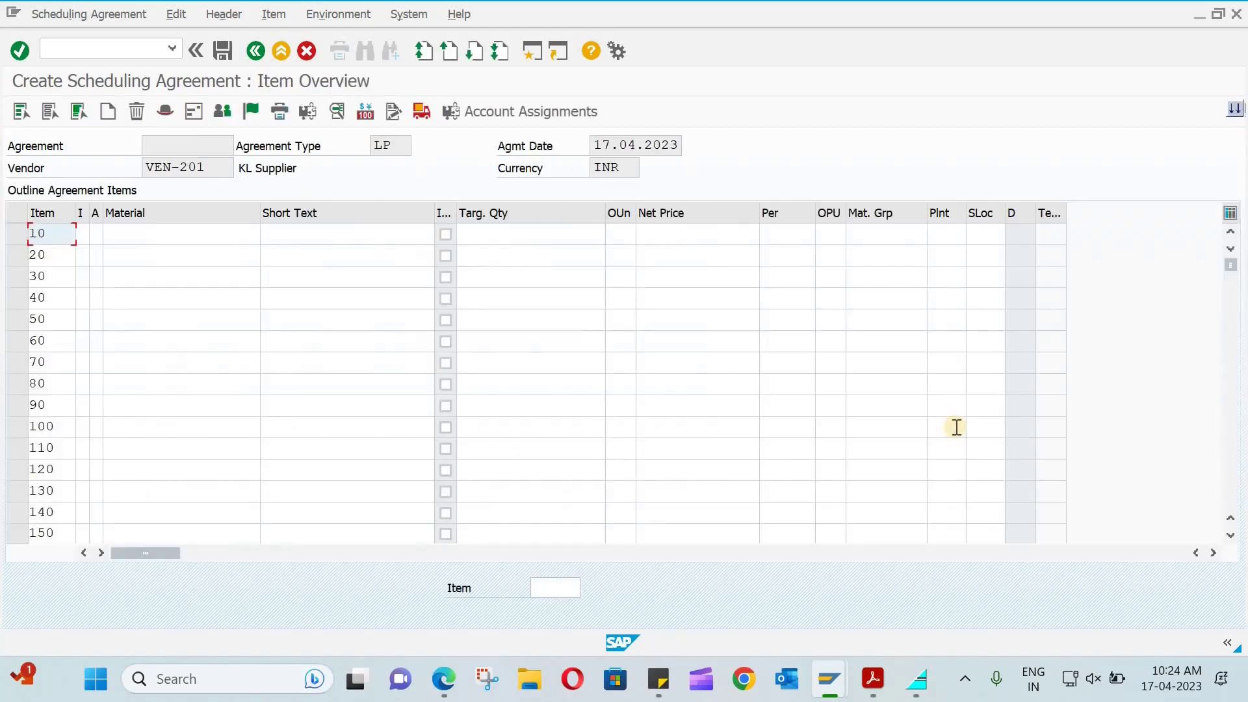
Step: Enter material BRAKES- 202 with plant ABC1 as item 10 of the scheduling agreement
click(189, 233)
text(bra)
key(Down)
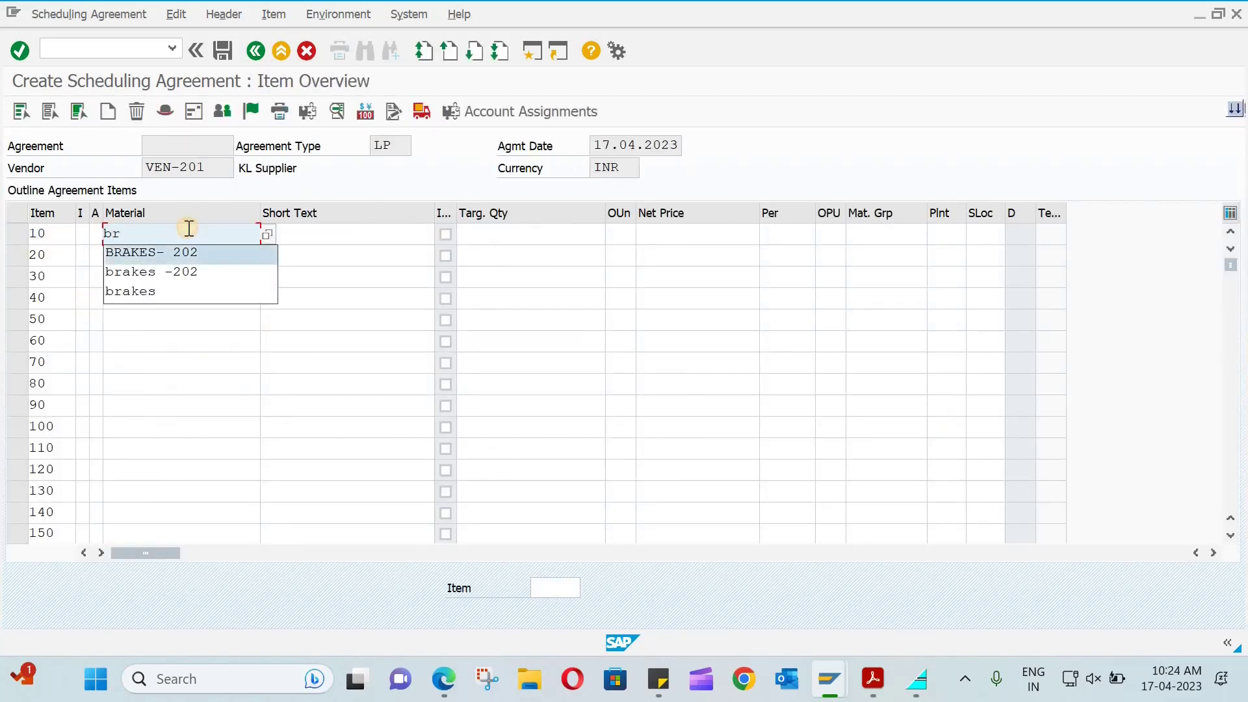
key(Return)
key(Return)
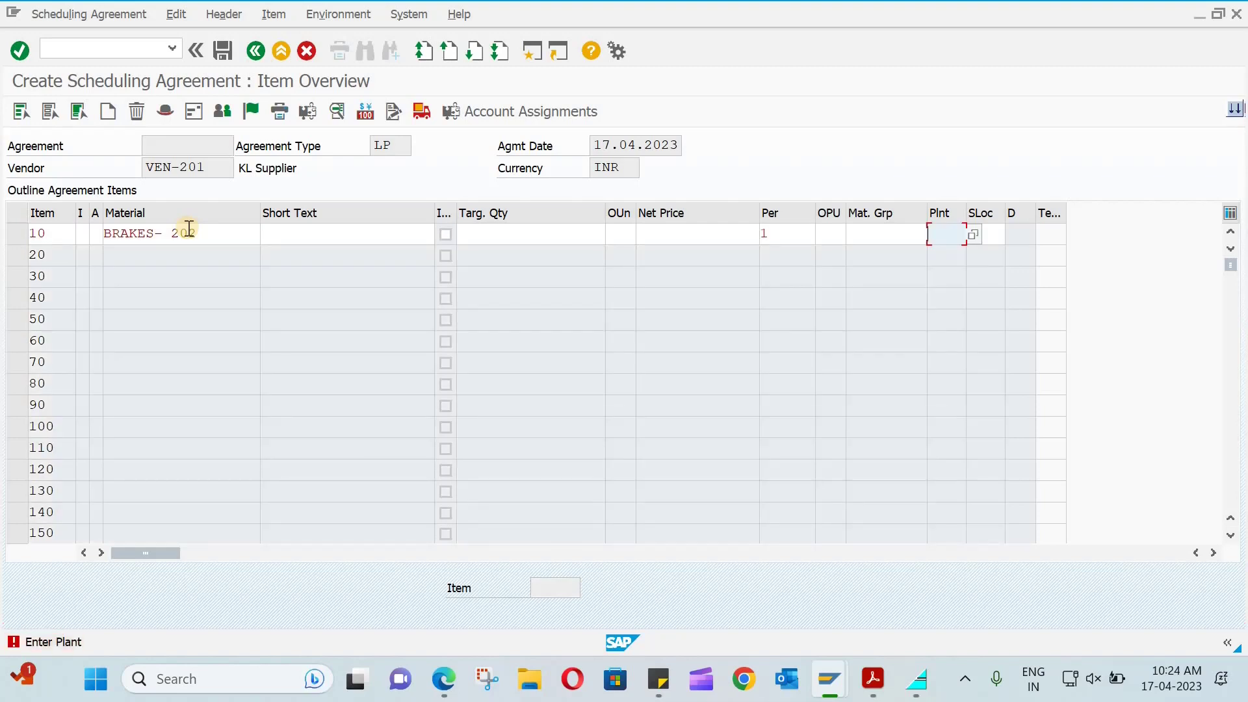
text(ABC1)
key(Return)
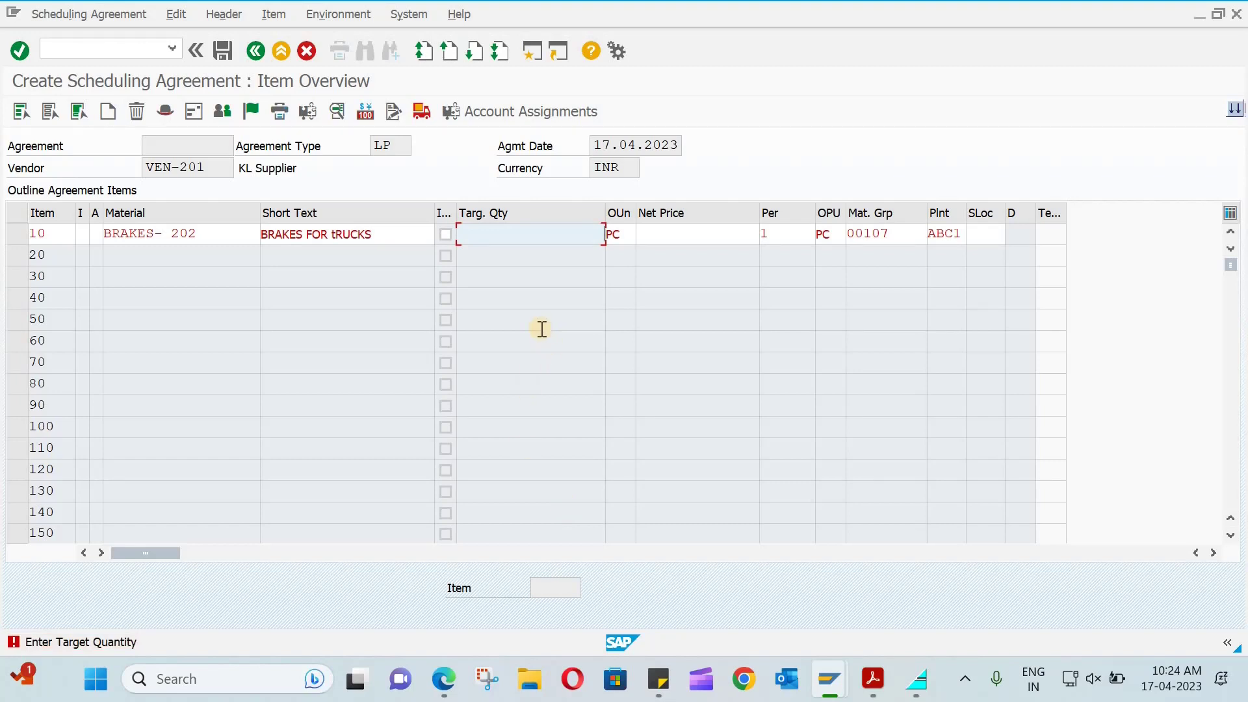
Step: Set item 10's target quantity to 5000 PC and its net price to 99 INR
text(0)
text(5000)
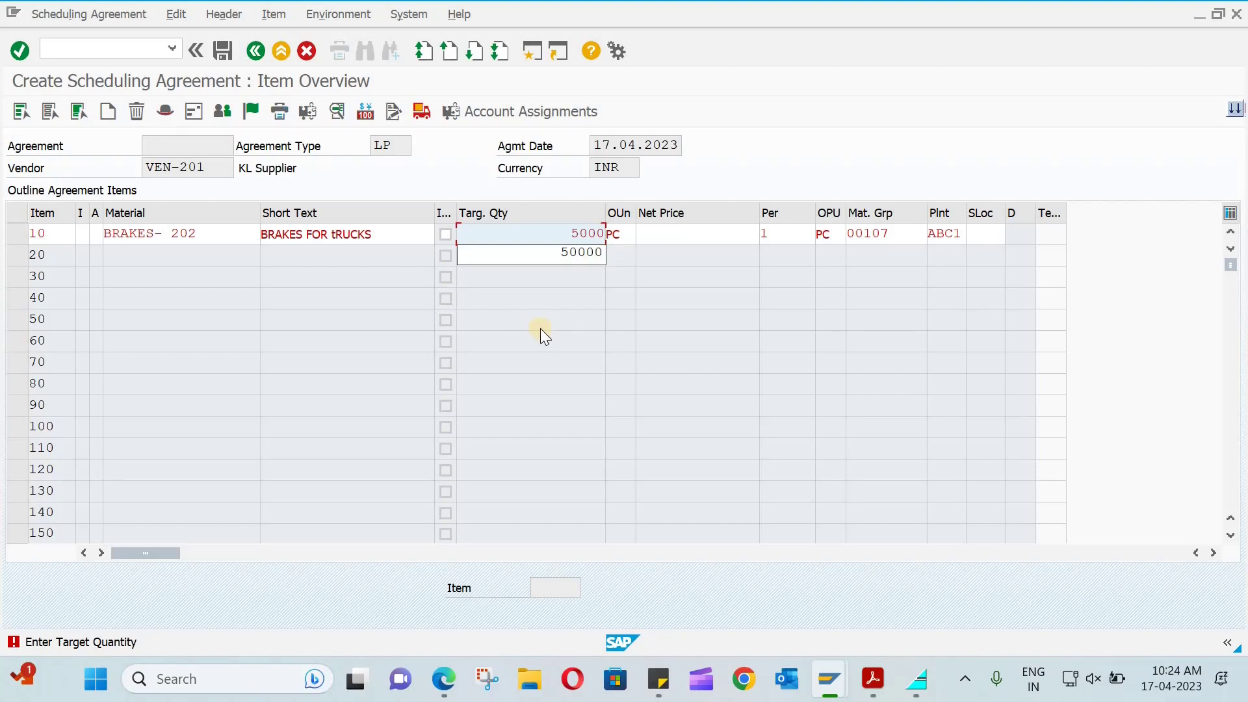
key(Return)
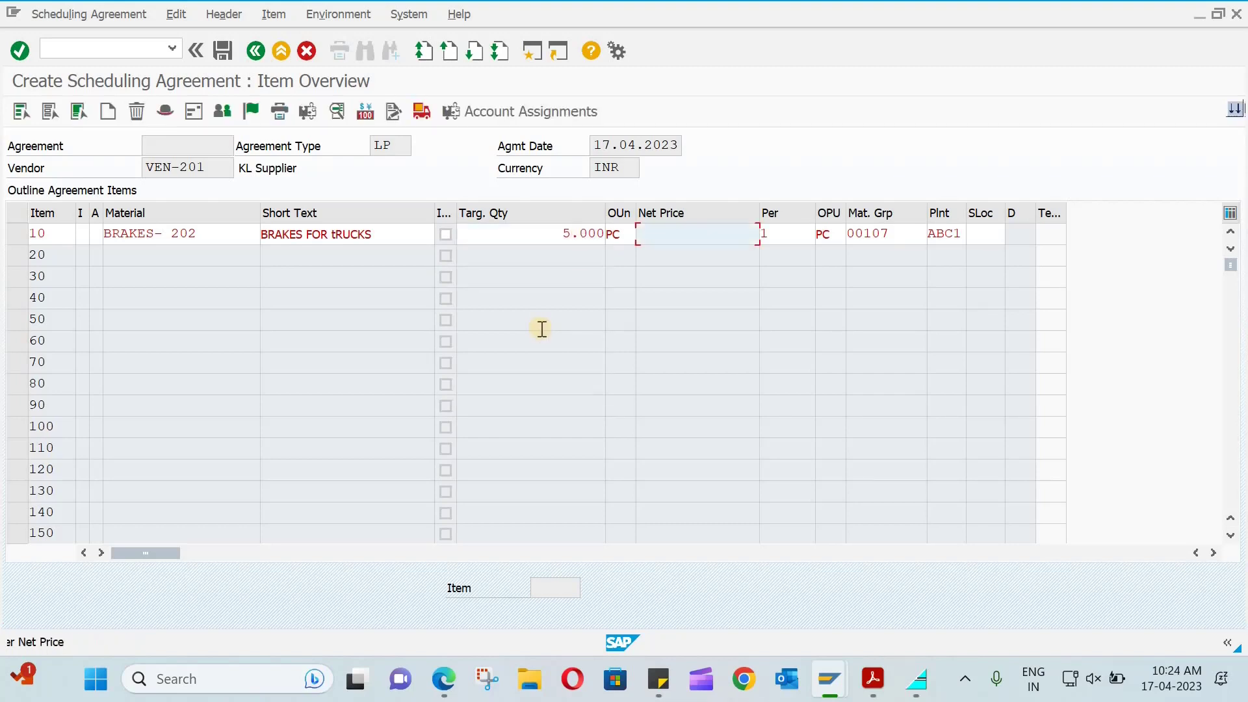
text(99)
key(Return)
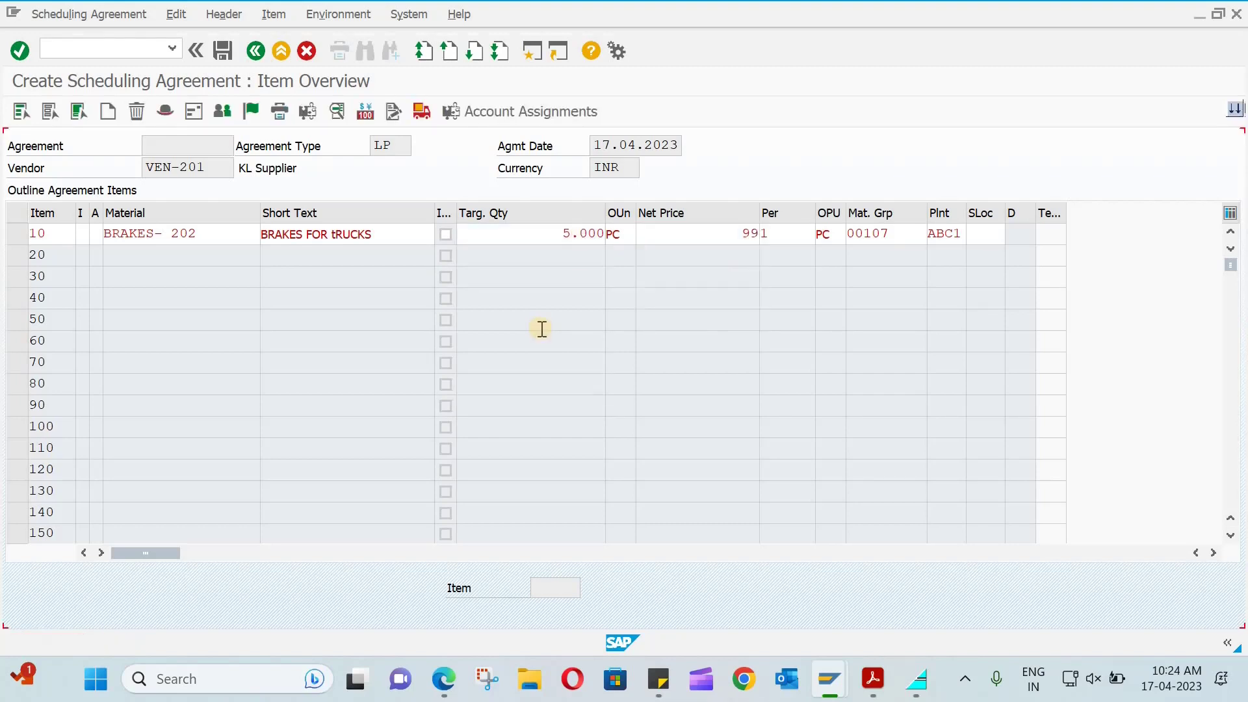
Step: Assign storage location STL1 to item 10 and save the scheduling agreement
click(976, 239)
text(STL1)
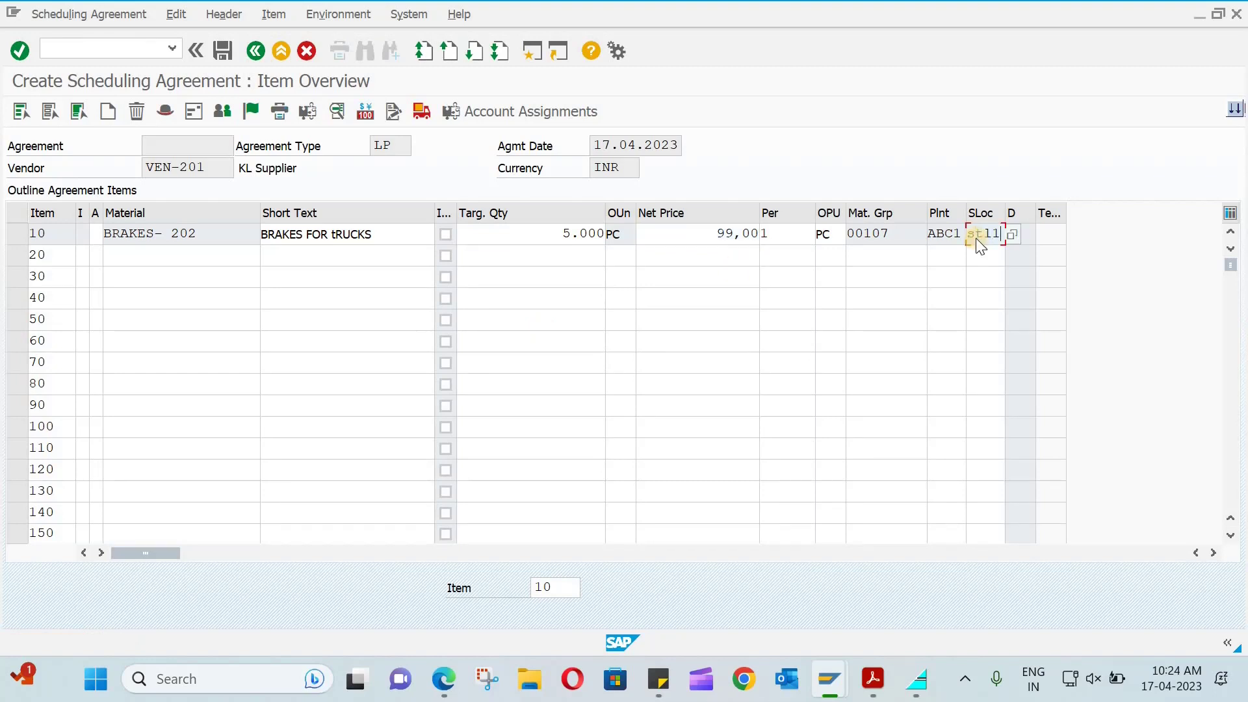
key(Return)
click(91, 231)
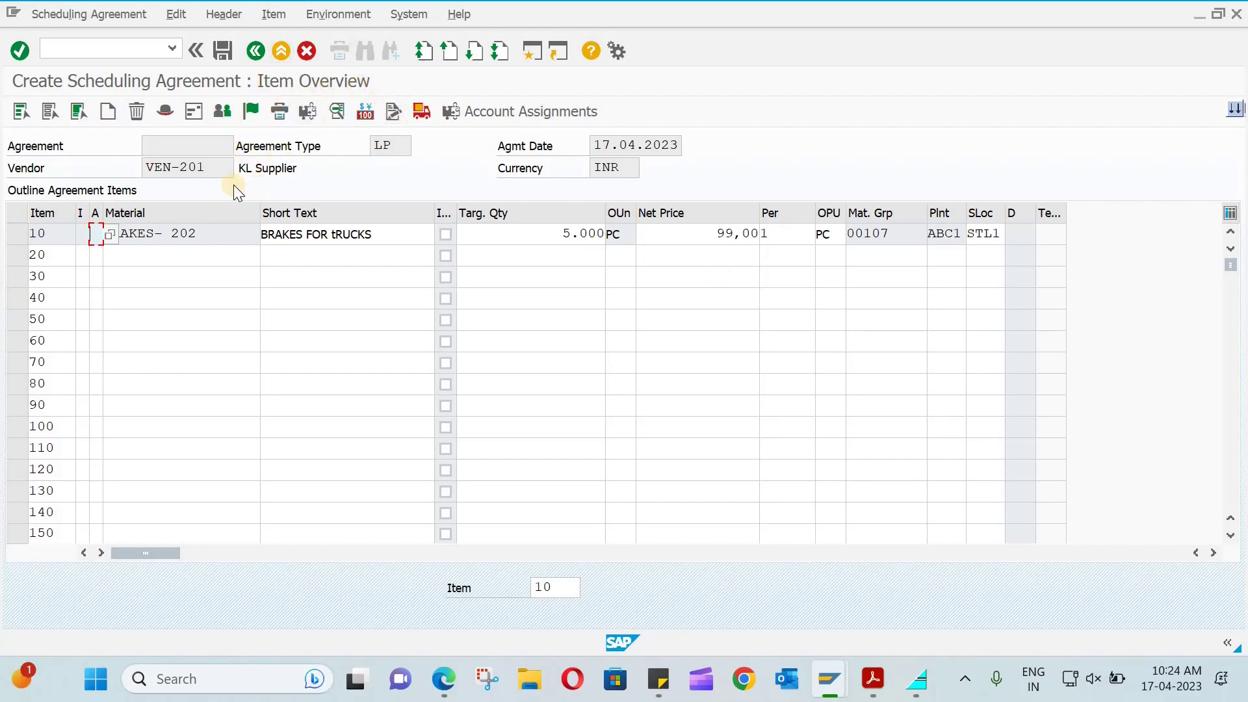
click(221, 49)
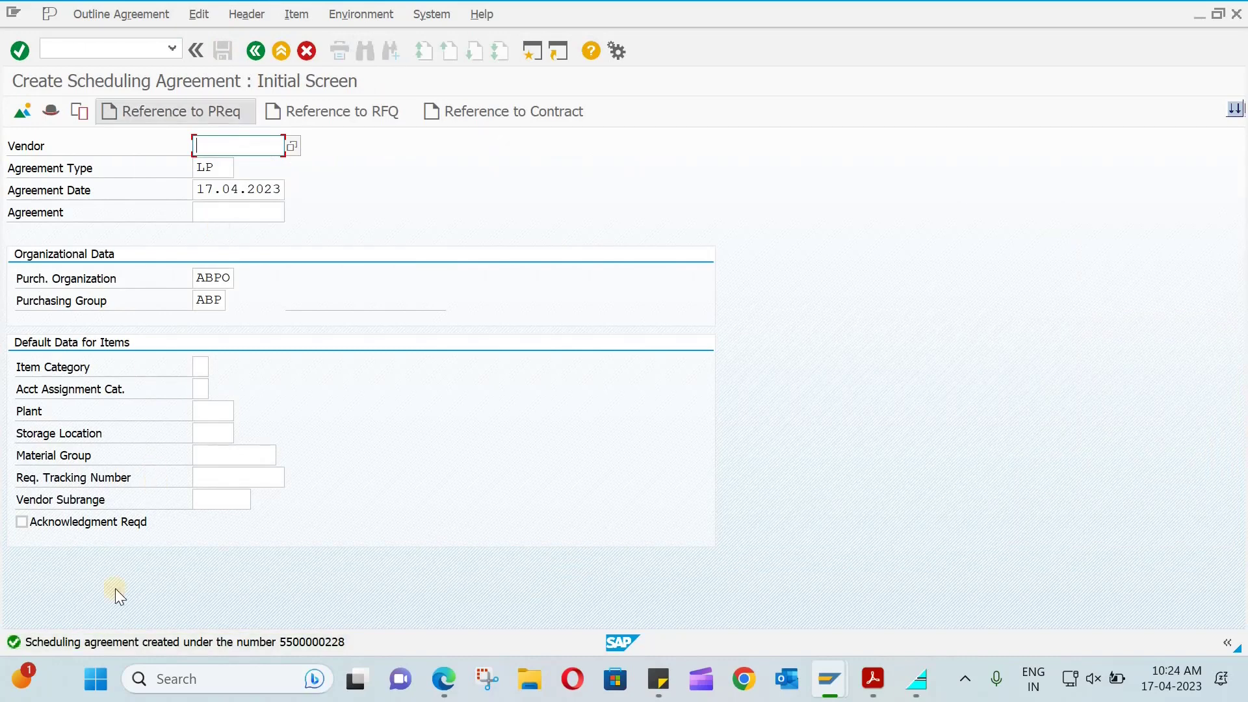
Step: Copy the new scheduling agreement's number from the message details and replace the Sticky Notes text with it
double_click(310, 641)
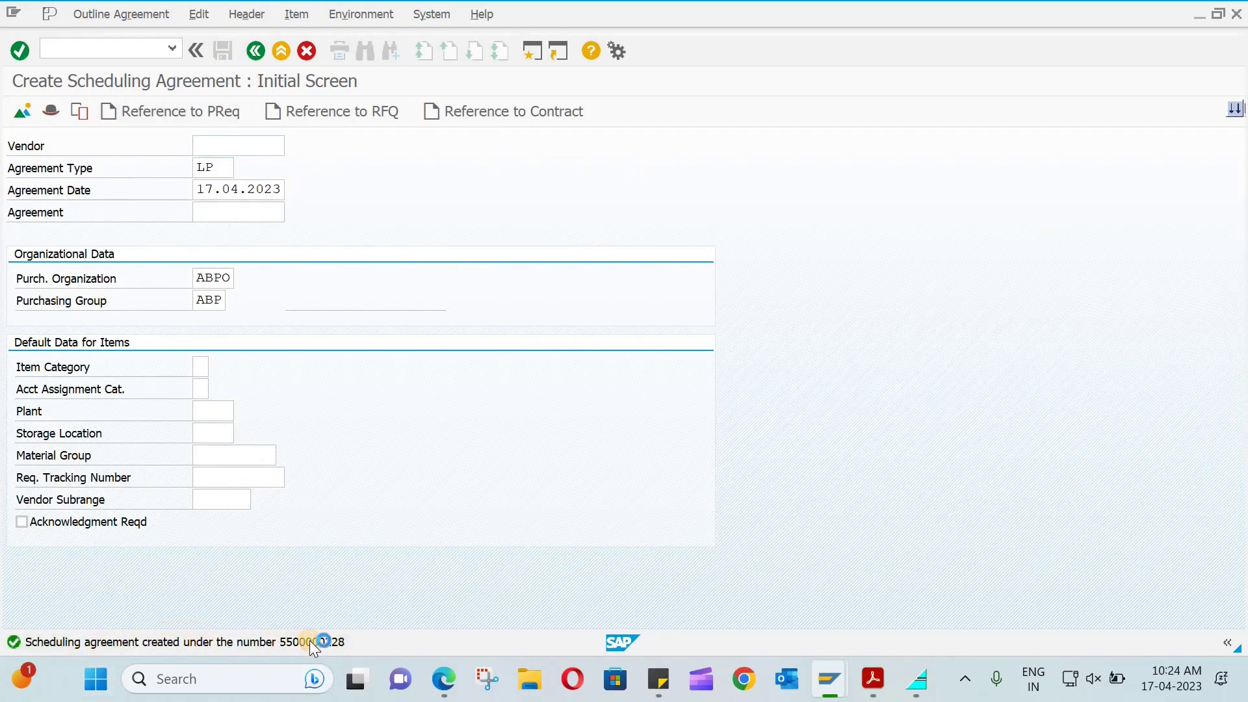
double_click(686, 80)
key(ctrl+c)
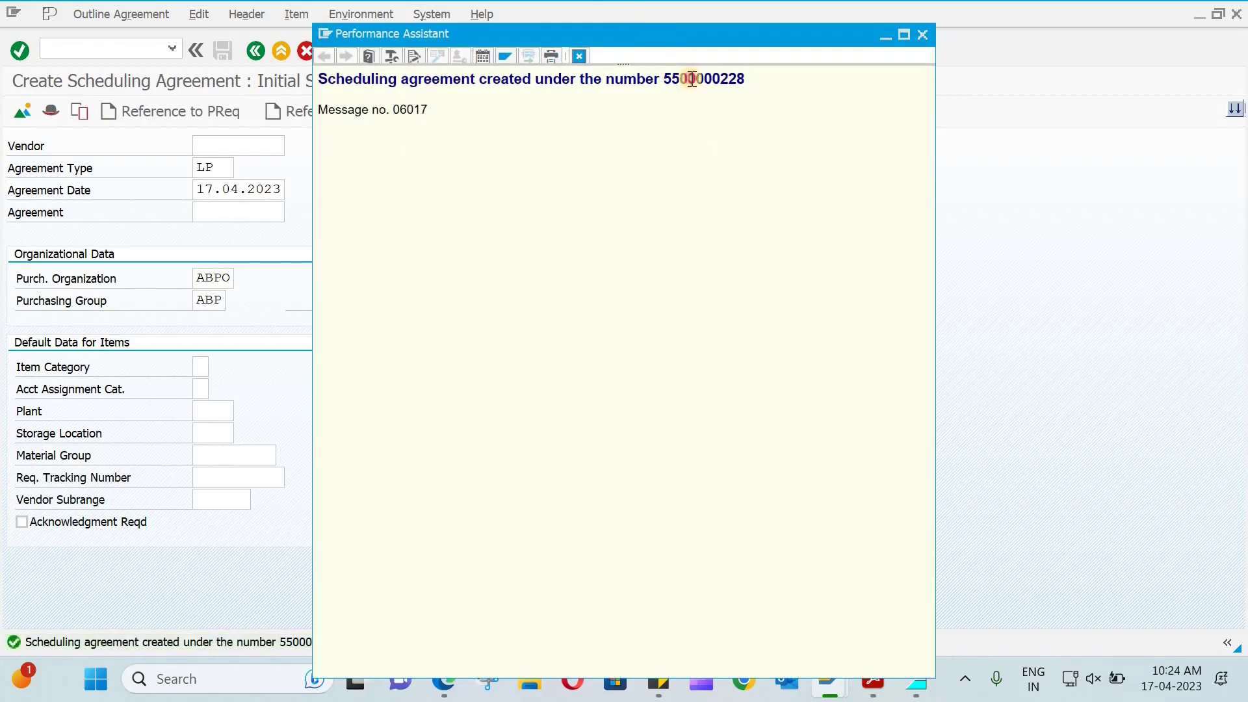
click(921, 35)
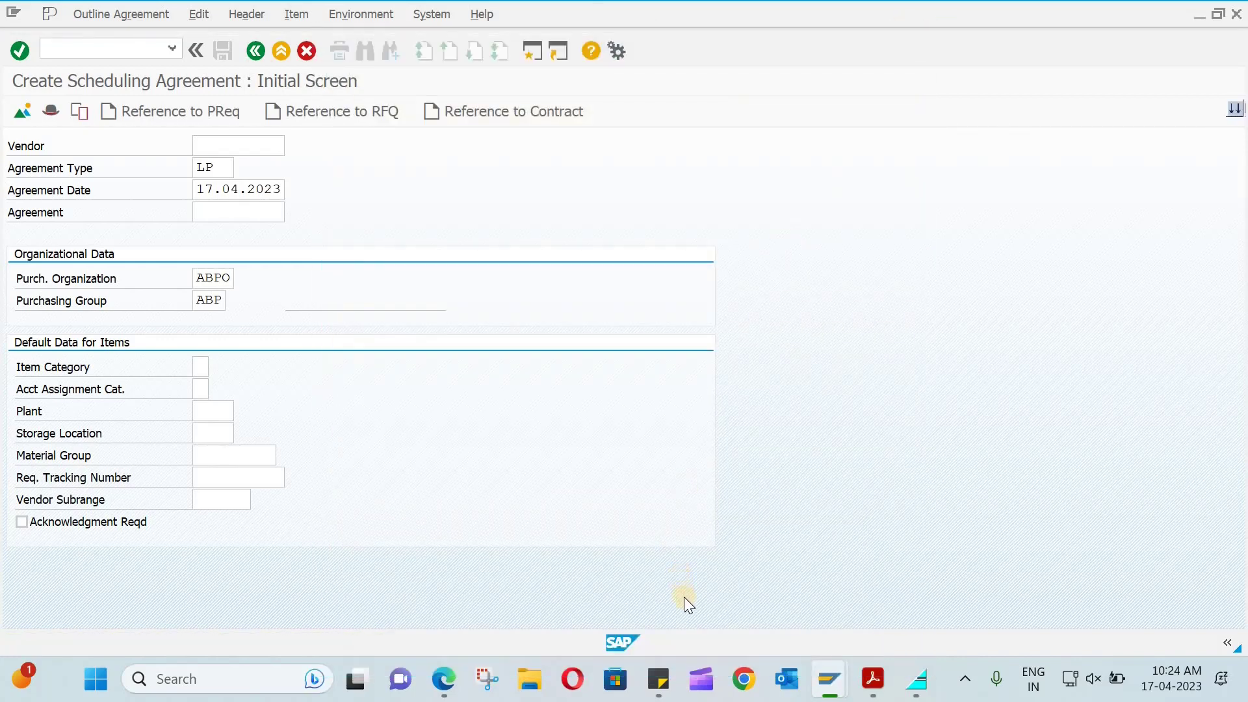
click(673, 686)
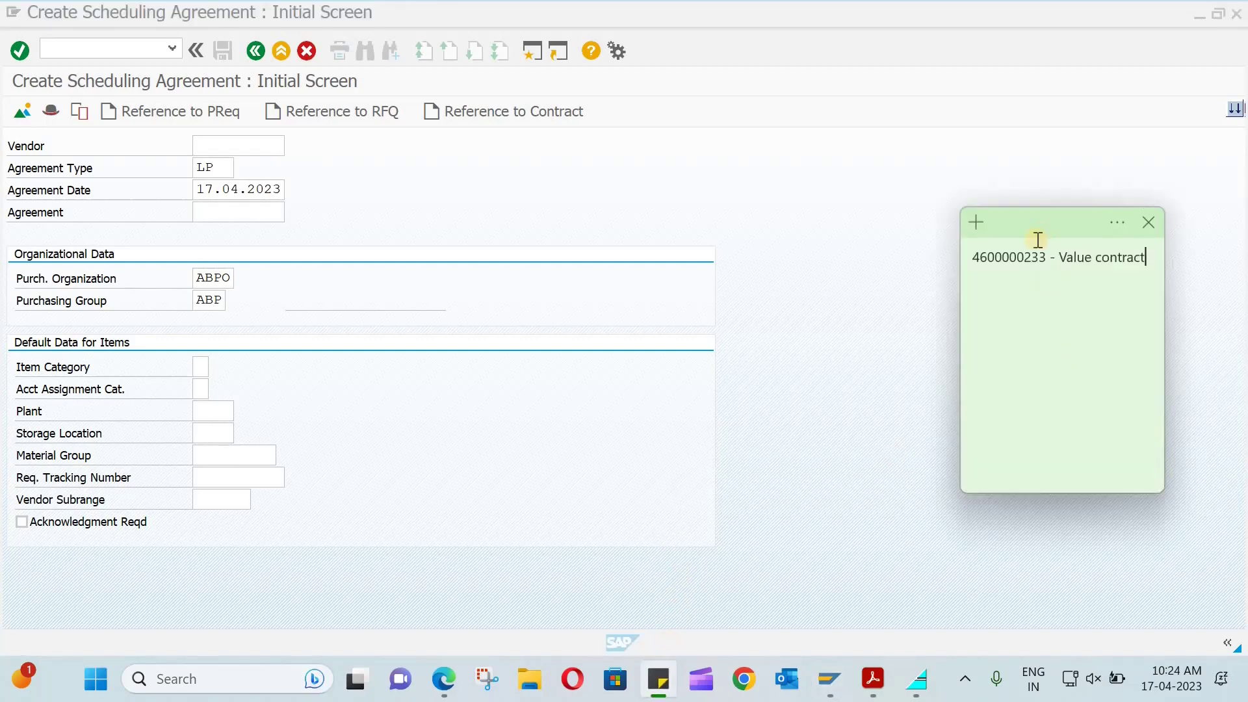
key(ctrl+a)
key(ctrl+v)
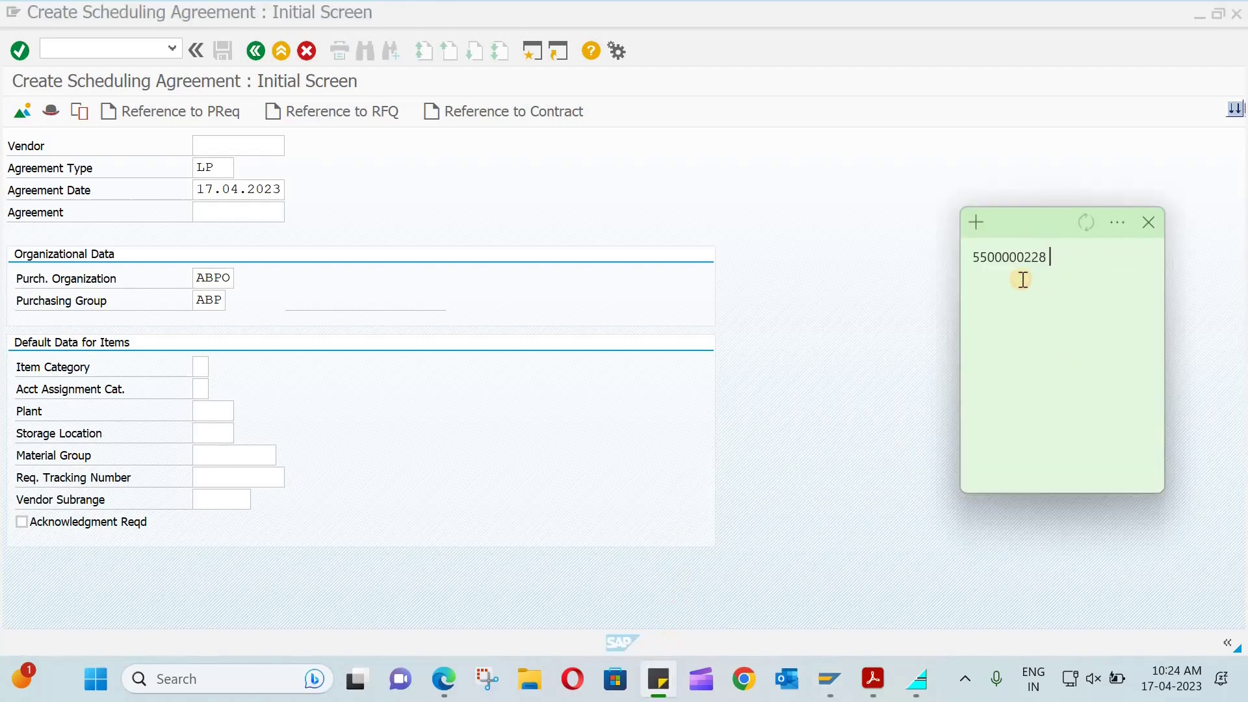
Step: Append "- LP" to the agreement number in the Sticky Notes note and switch back to SAP
text(- LP)
click(826, 216)
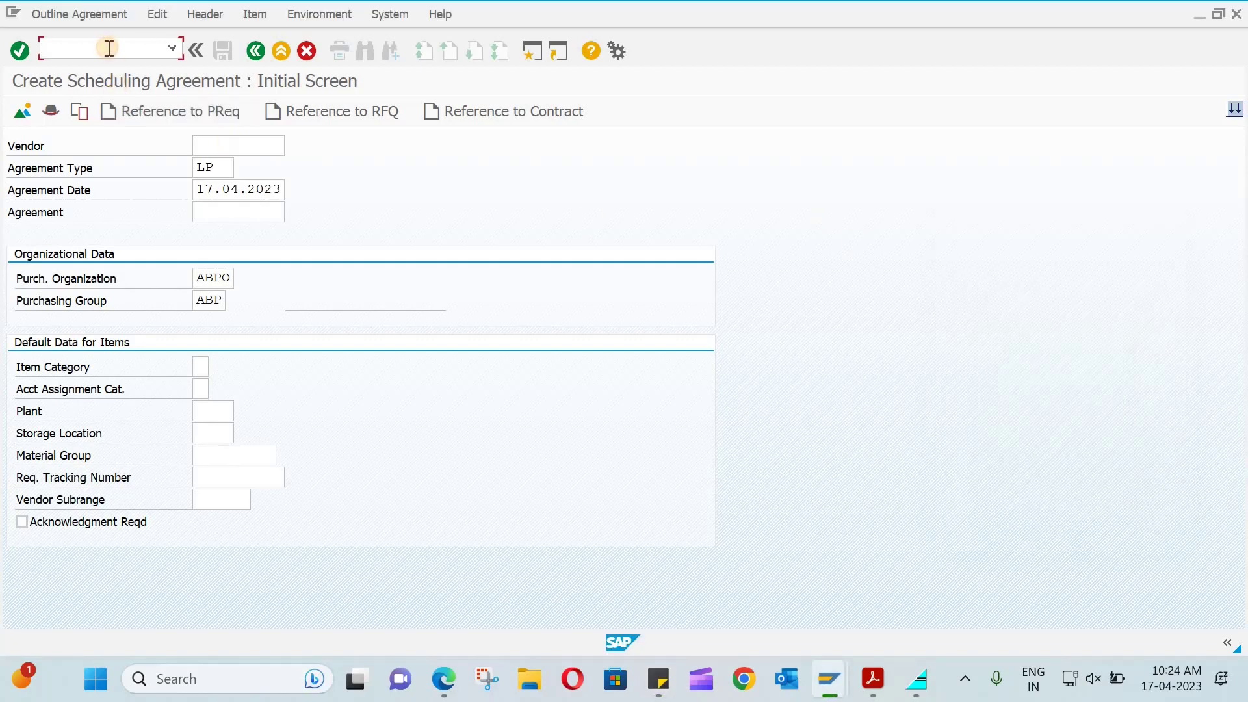
Step: List the contracts for vendor VEN-201 in transaction ME2L with only Contract as document category, look over the selection fields, and exit the report
text(/NME2L)
key(Return)
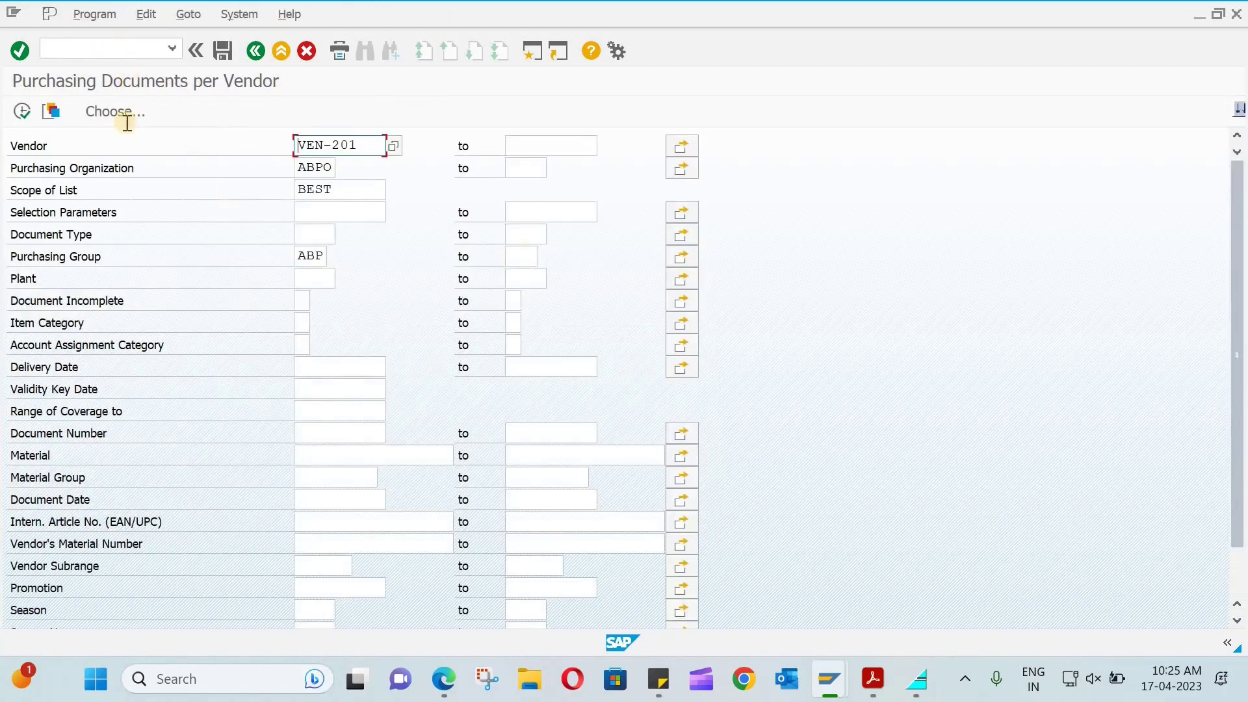
click(117, 111)
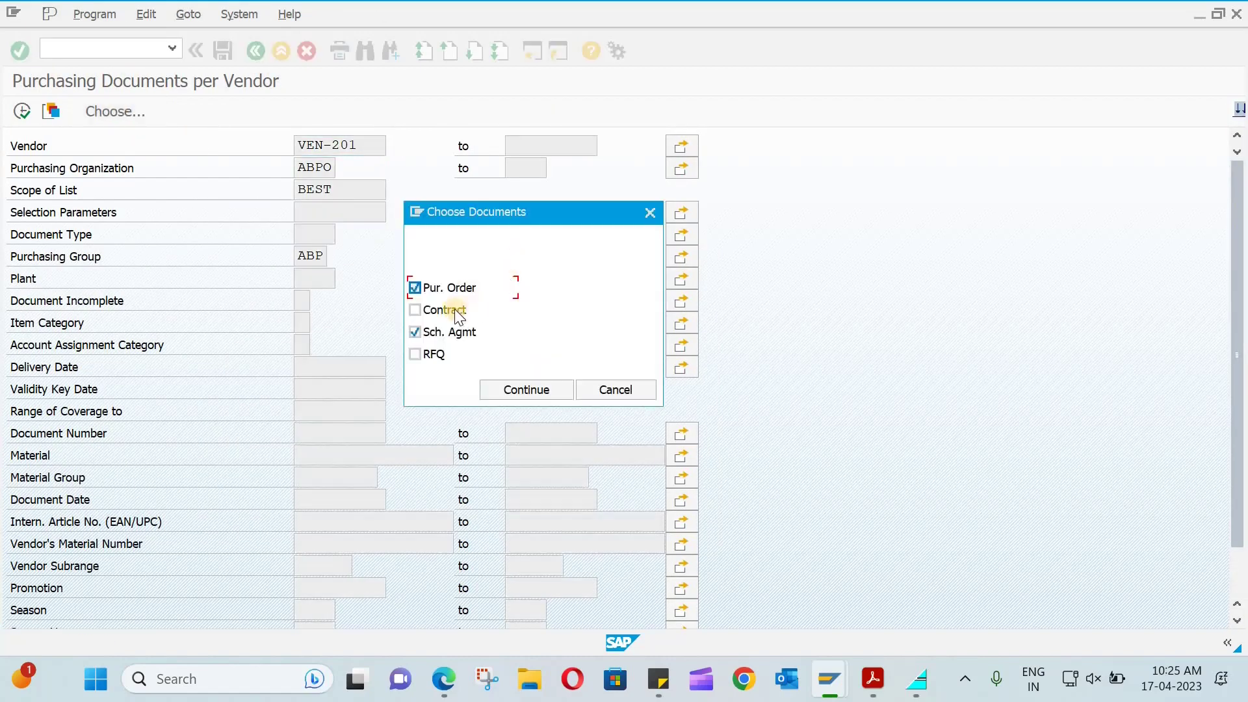
click(417, 330)
click(416, 312)
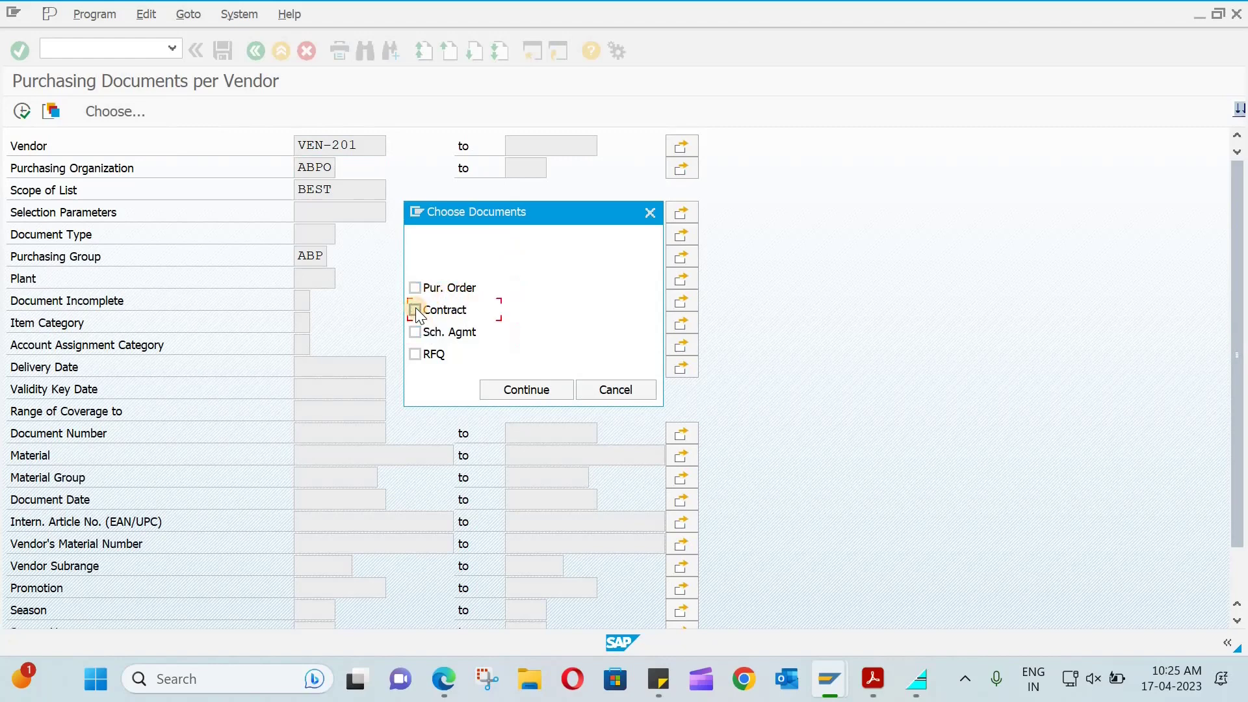
click(549, 388)
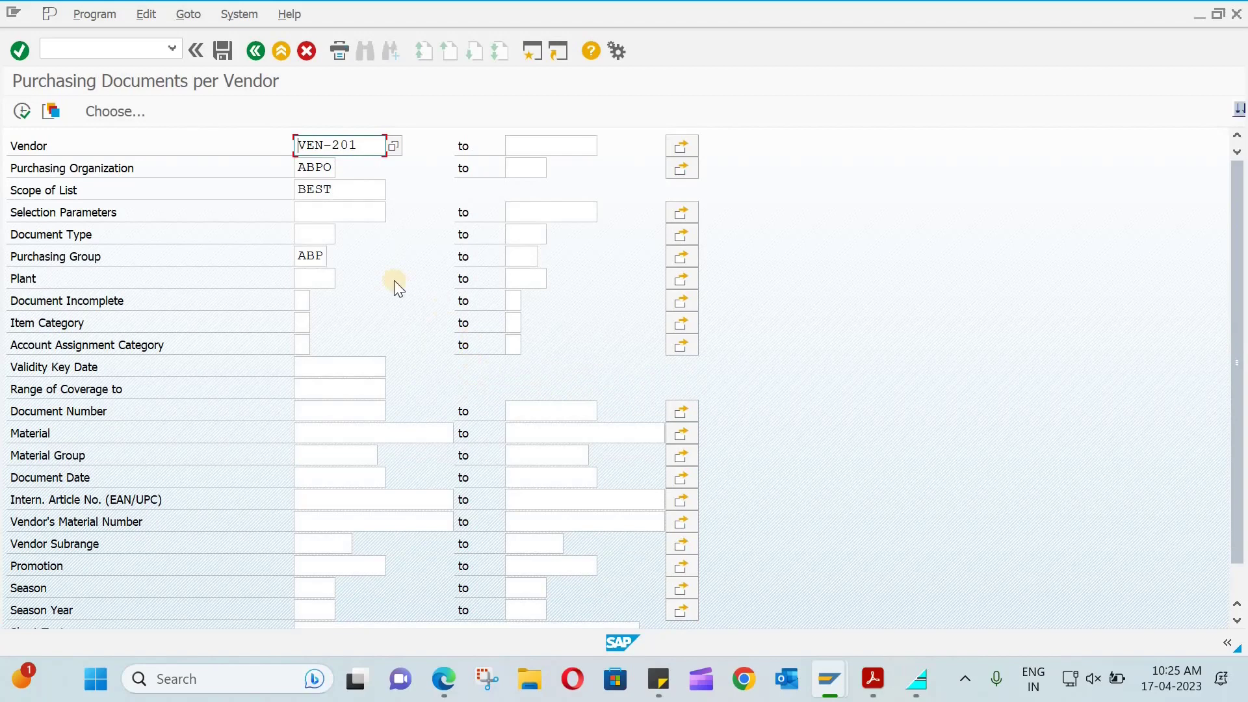
click(19, 112)
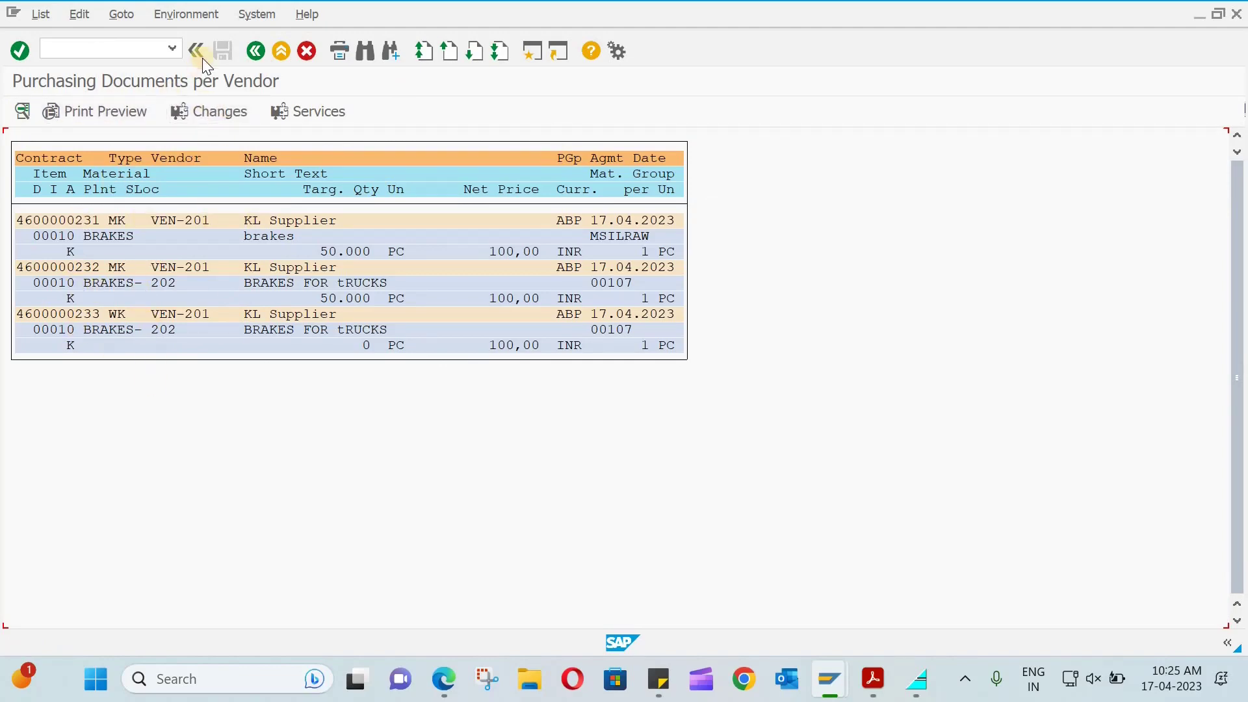
click(256, 50)
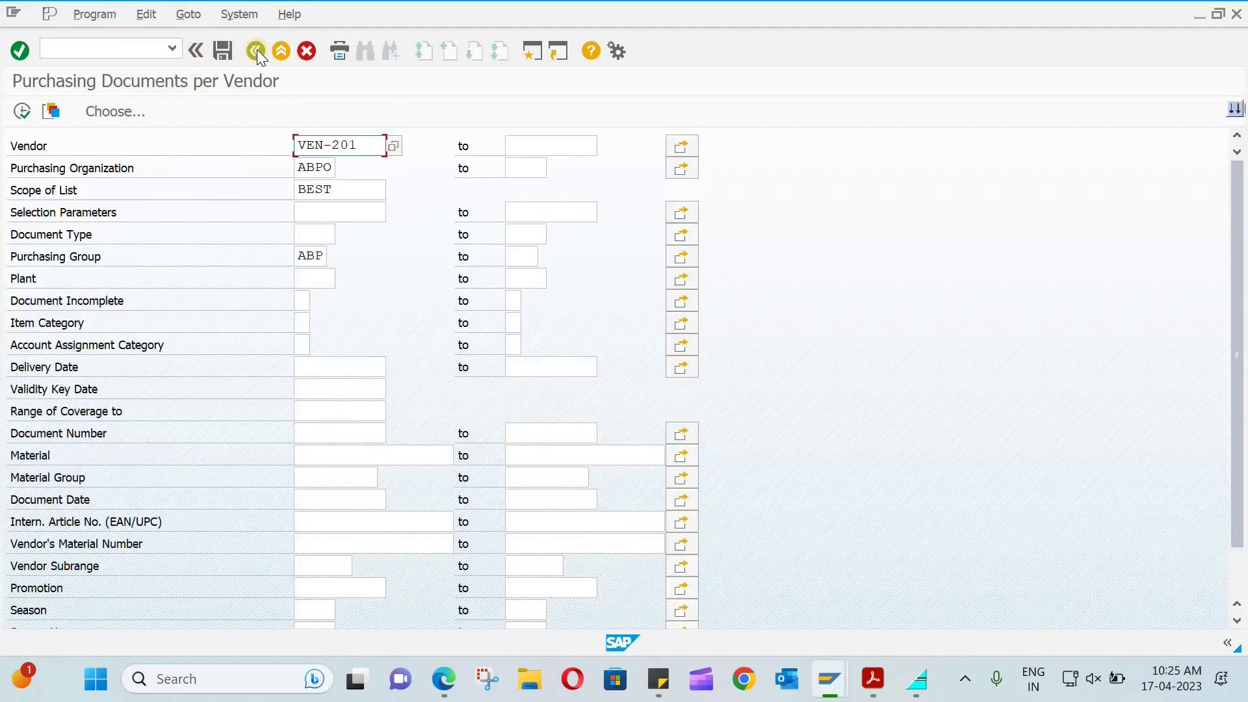
scroll(351, 267, down, 2)
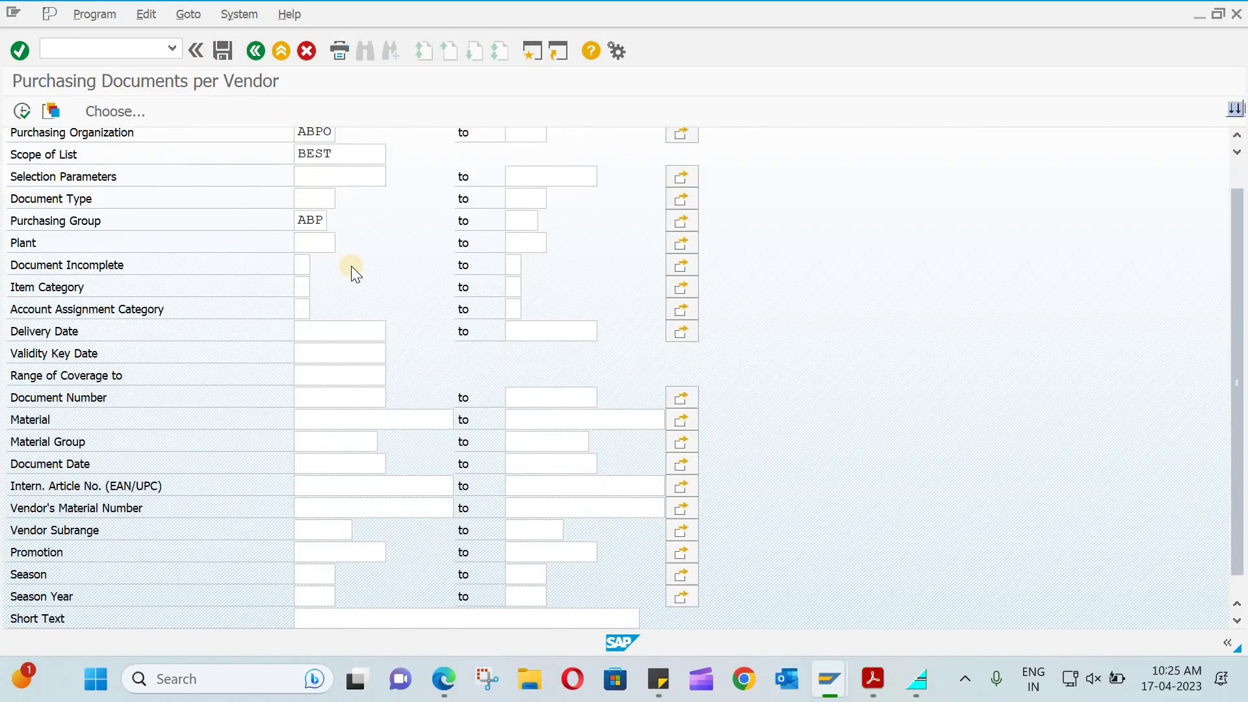
scroll(351, 266, down, 1)
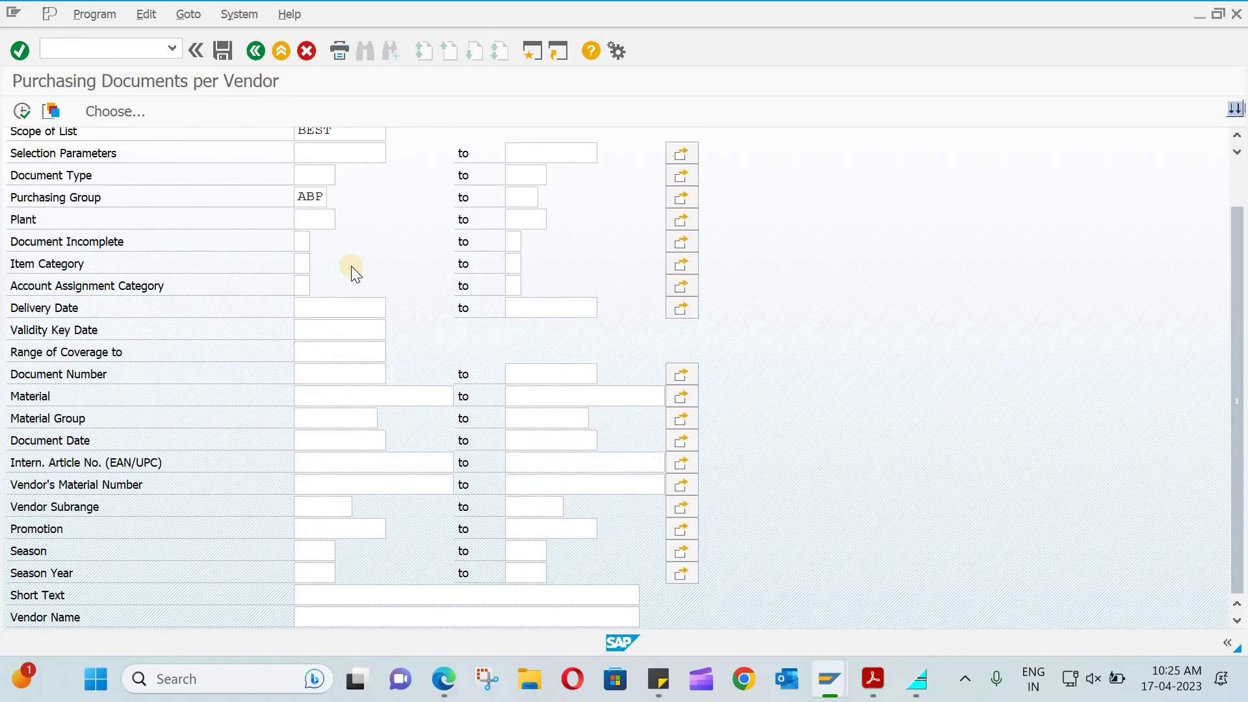
scroll(351, 267, up, 3)
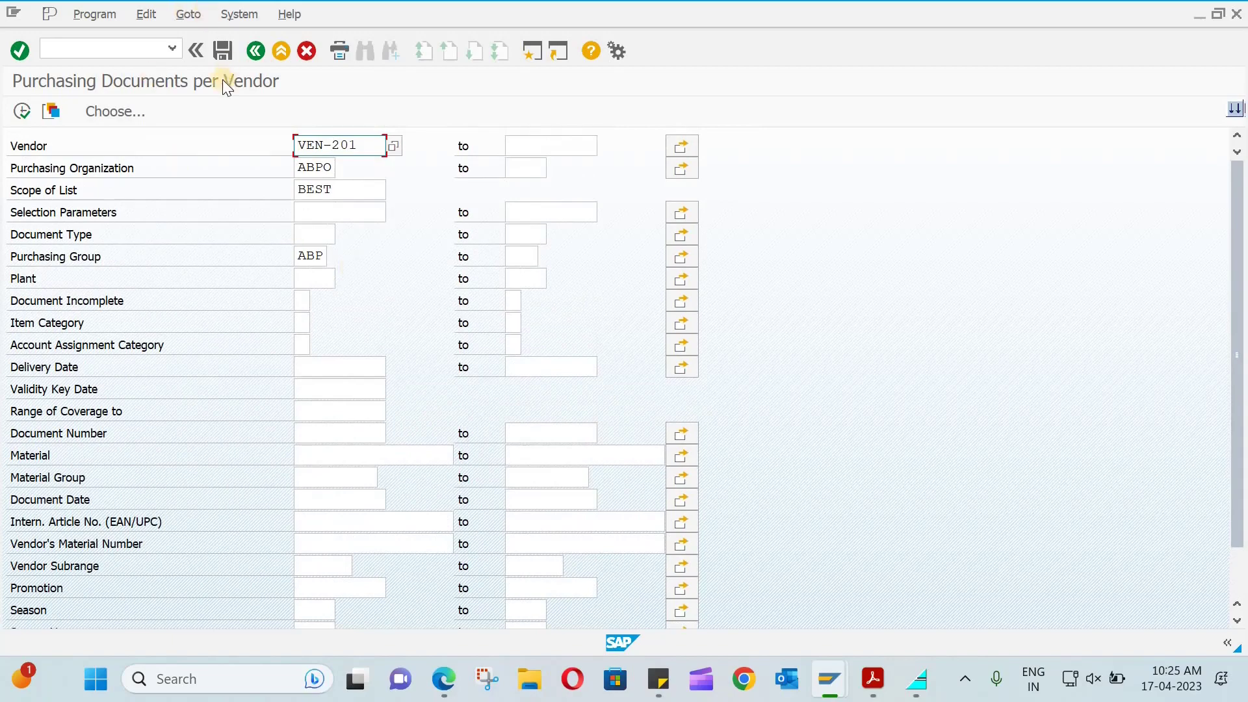
click(257, 53)
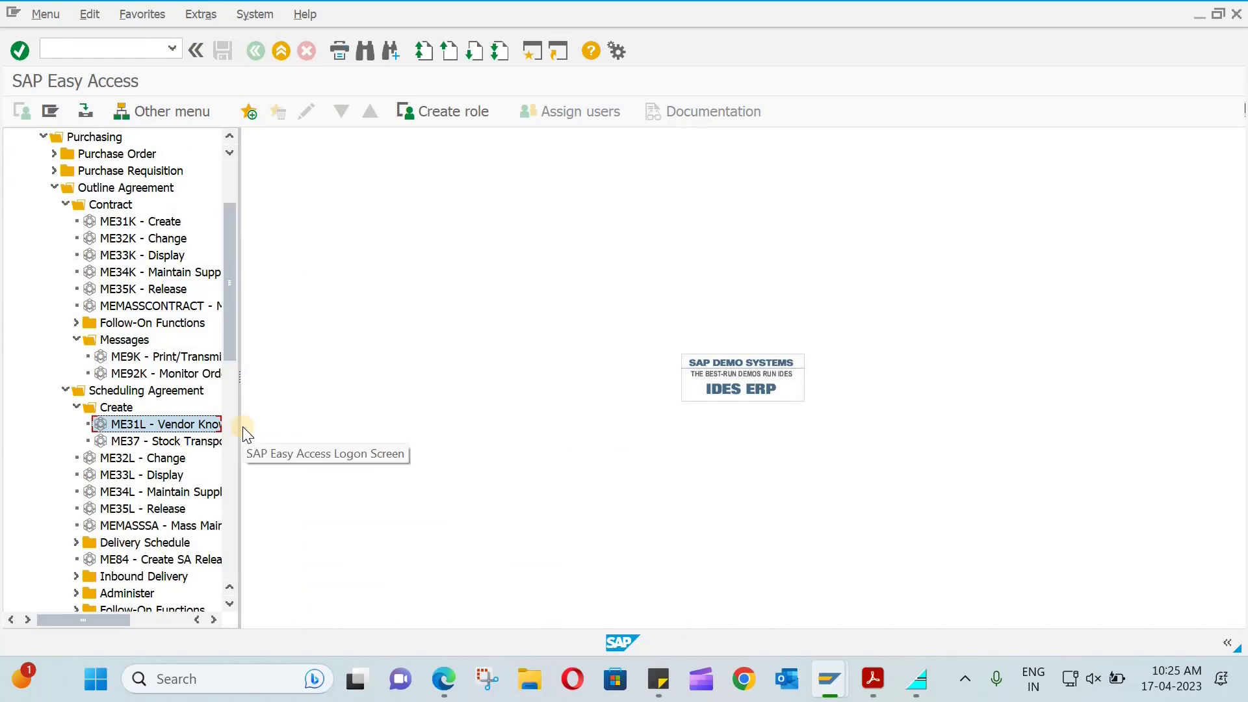
Step: Widen the menu tree and use ME38 - Maintain to open the delivery schedule for item 10 of the proposed scheduling agreement
drag(241, 427, 309, 419)
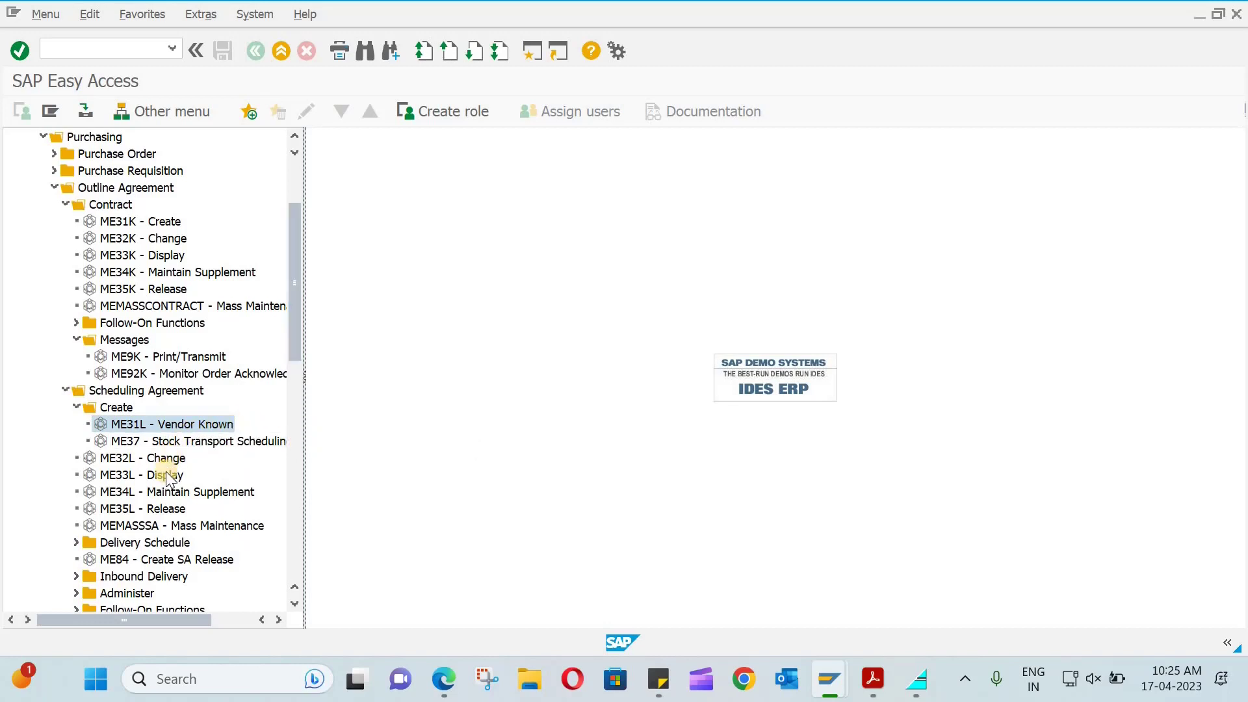
click(76, 545)
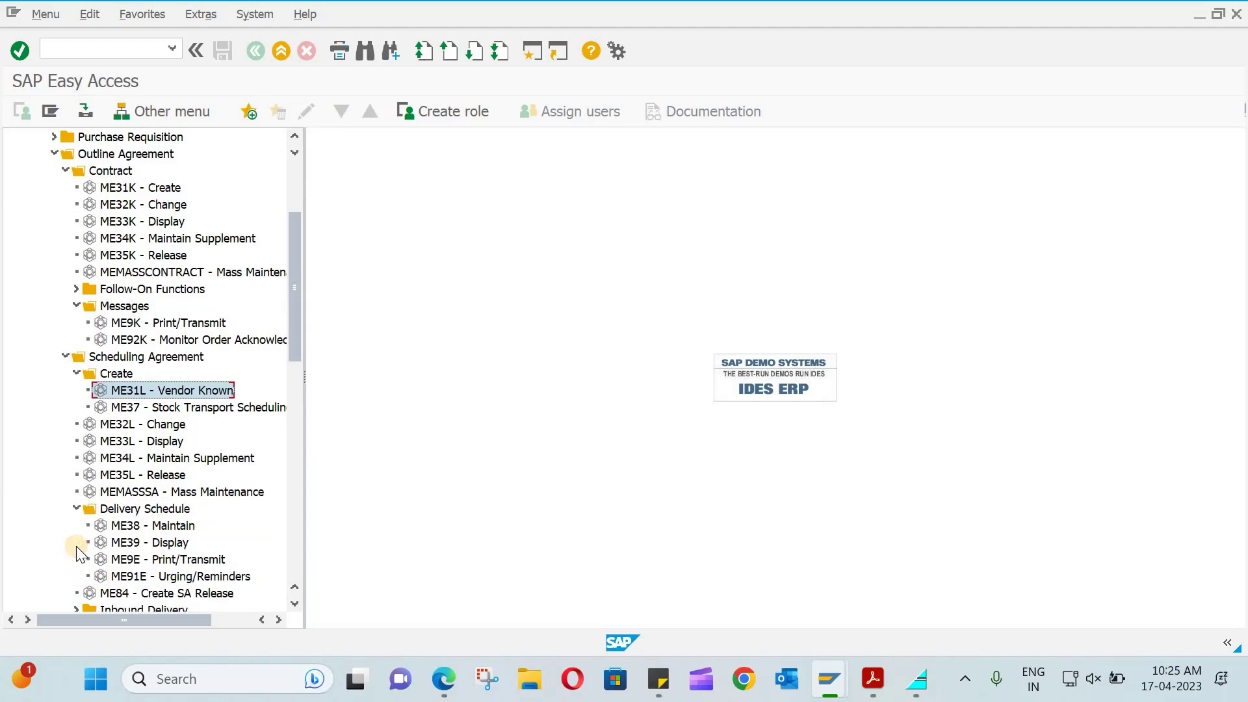
double_click(140, 525)
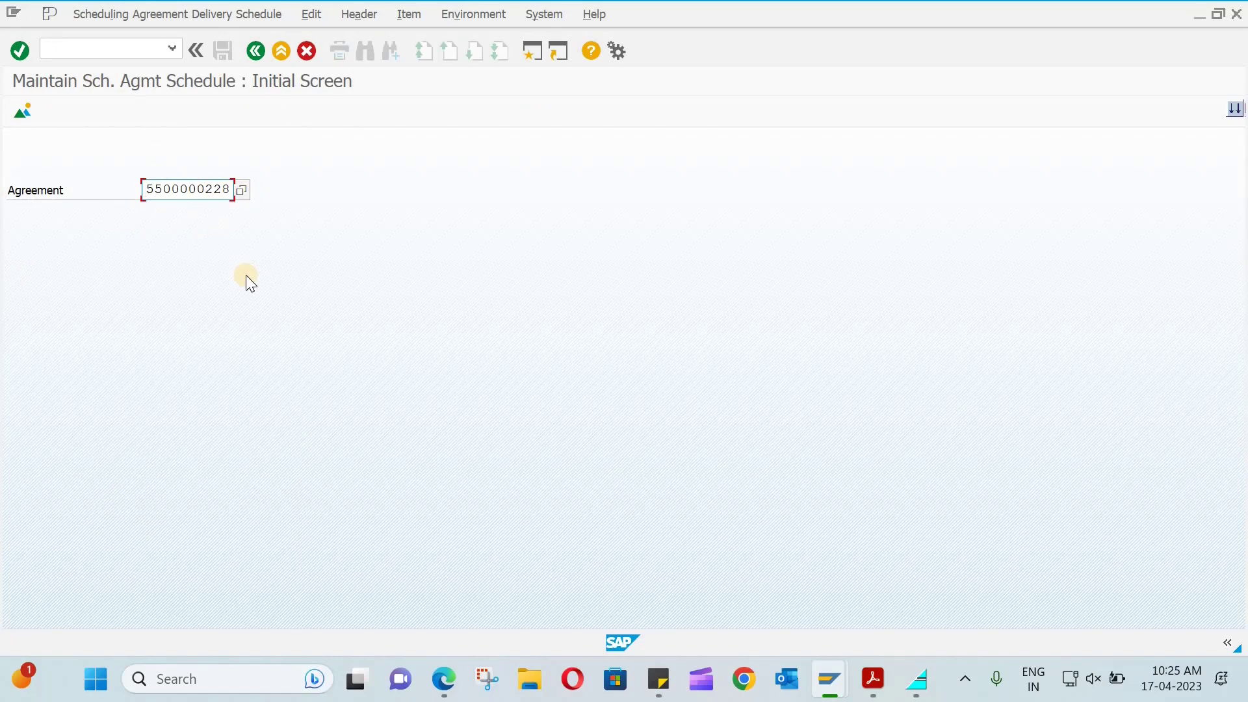
key(Return)
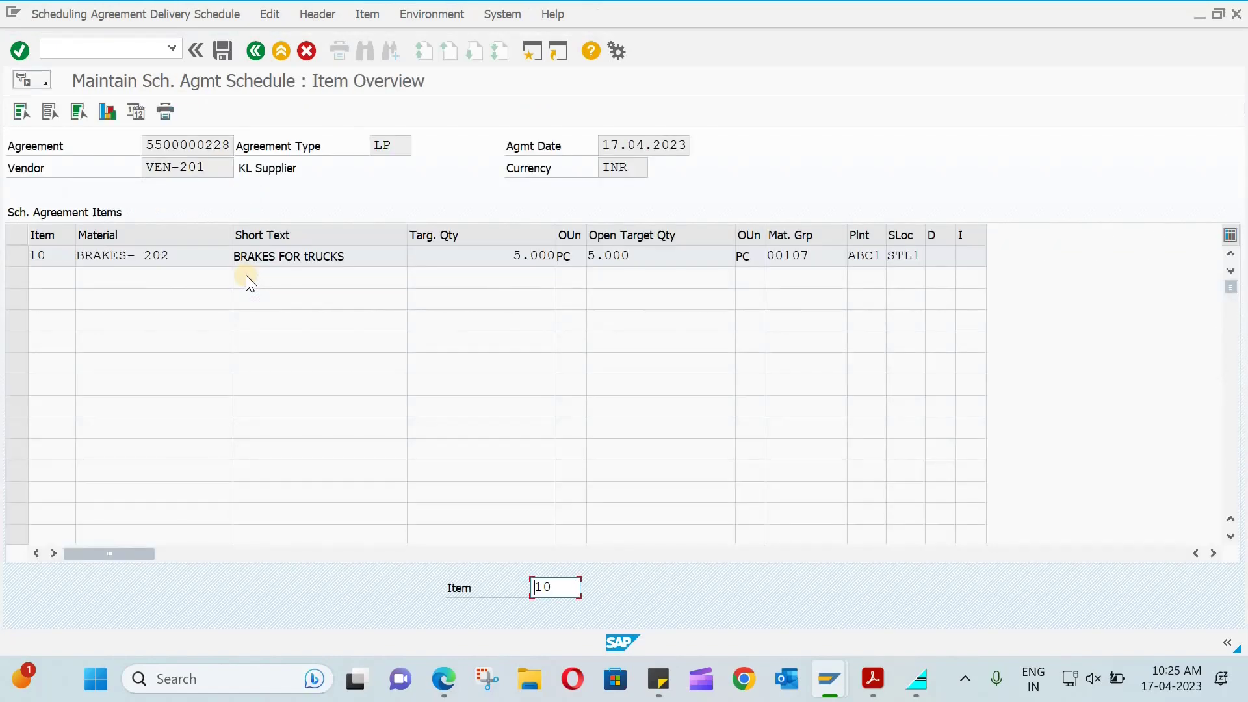
click(14, 253)
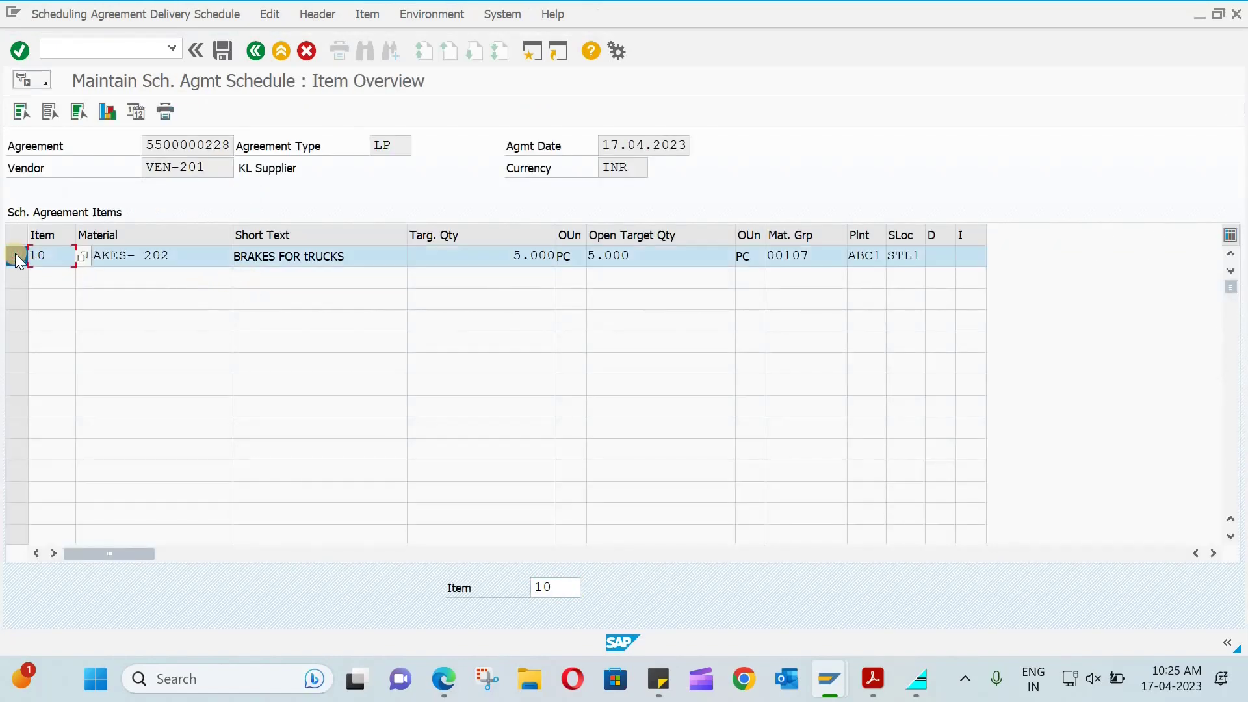
click(129, 111)
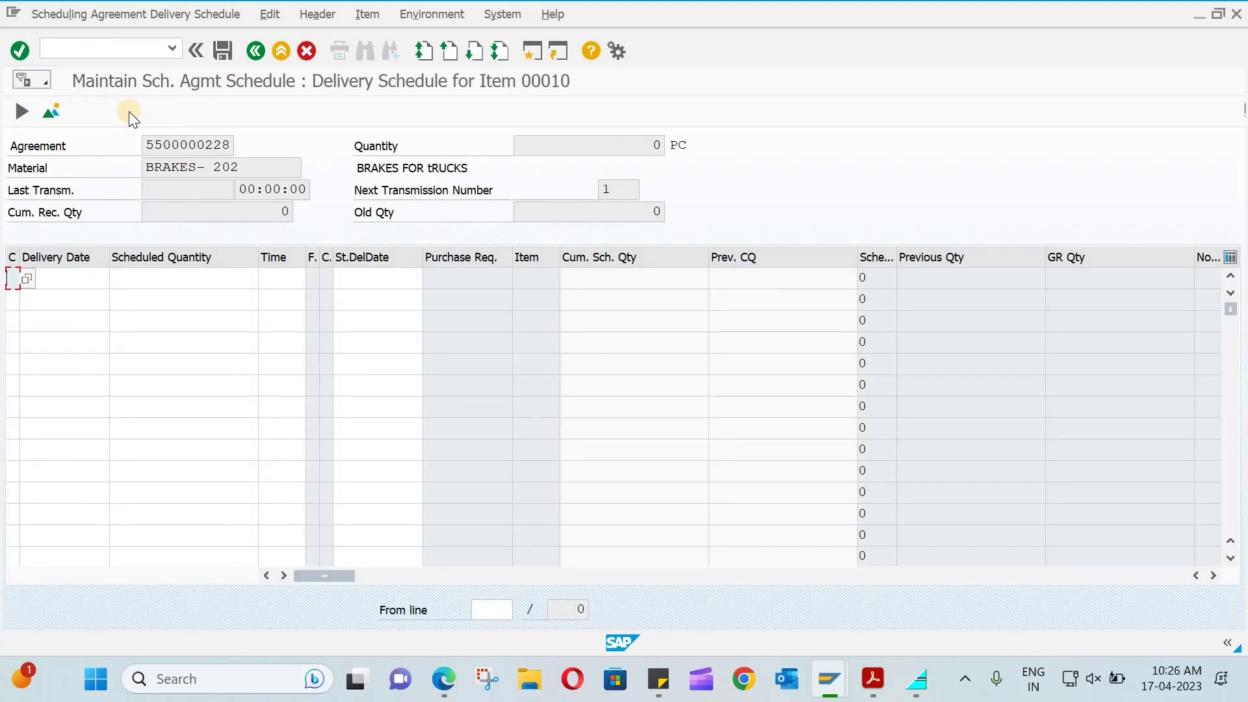
Step: Enter the first schedule line with delivery date 17.04.2023 and a scheduled quantity of 50
click(92, 274)
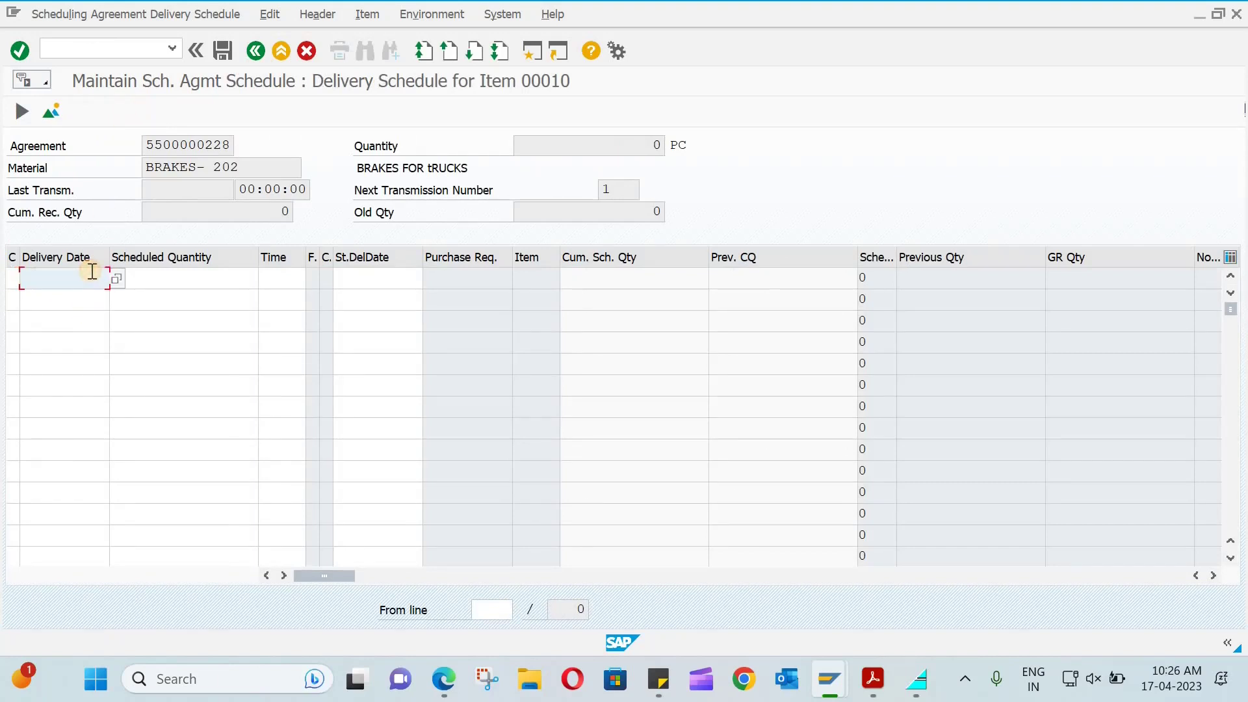
click(120, 279)
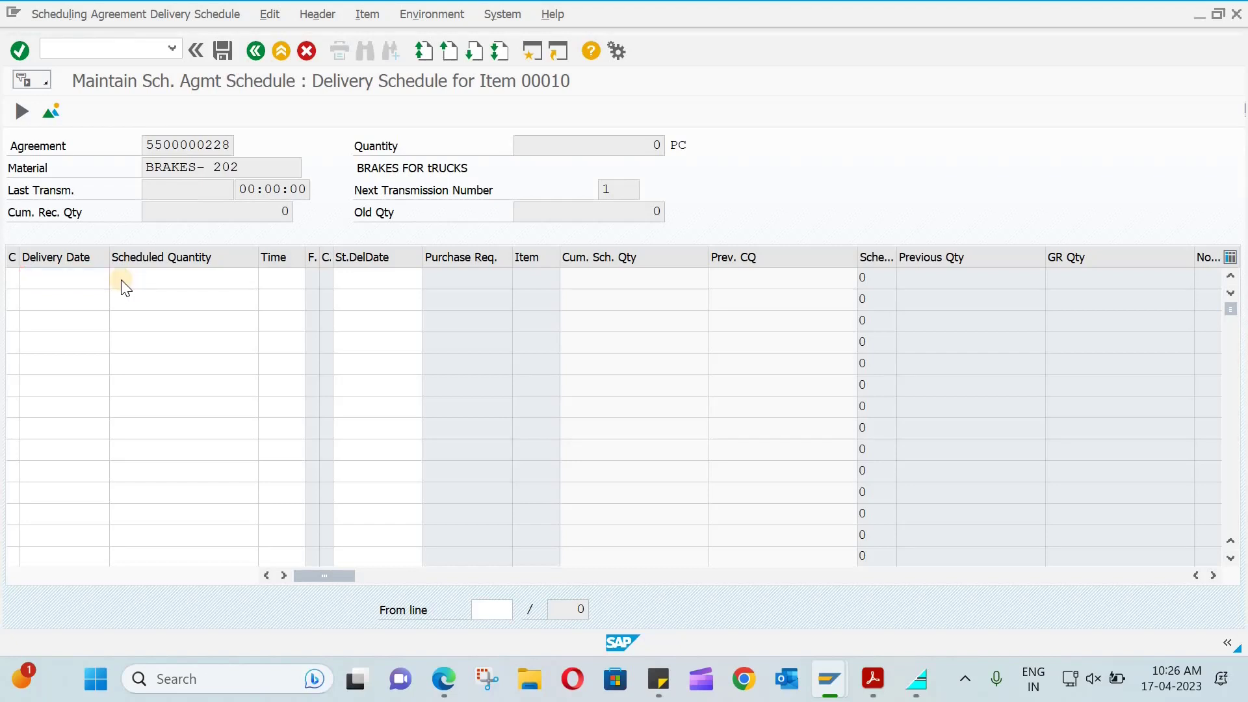
double_click(257, 401)
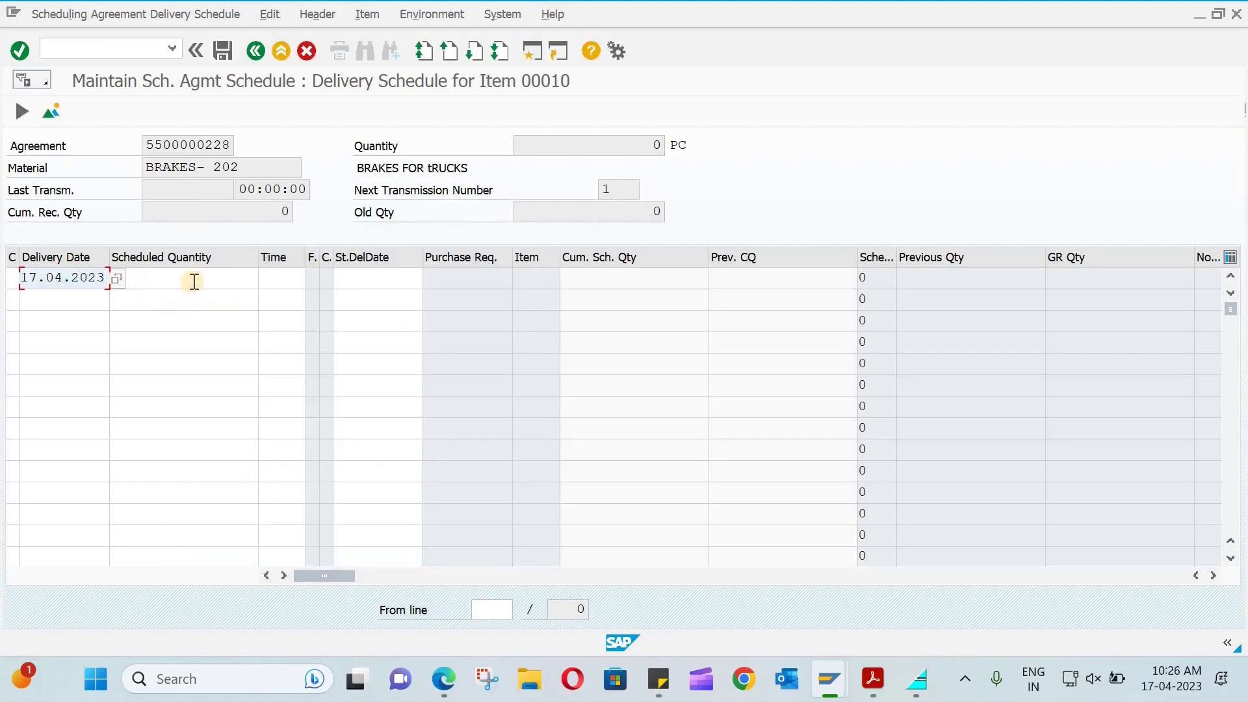
click(194, 281)
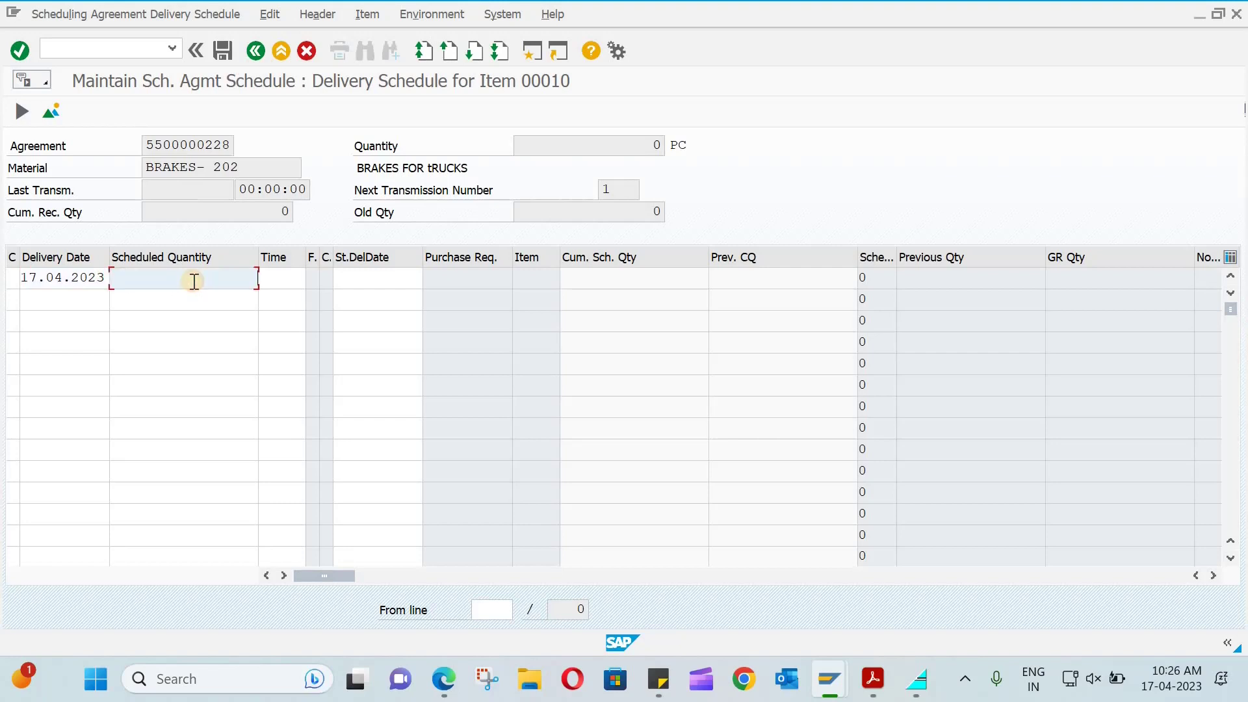
text(50)
key(Return)
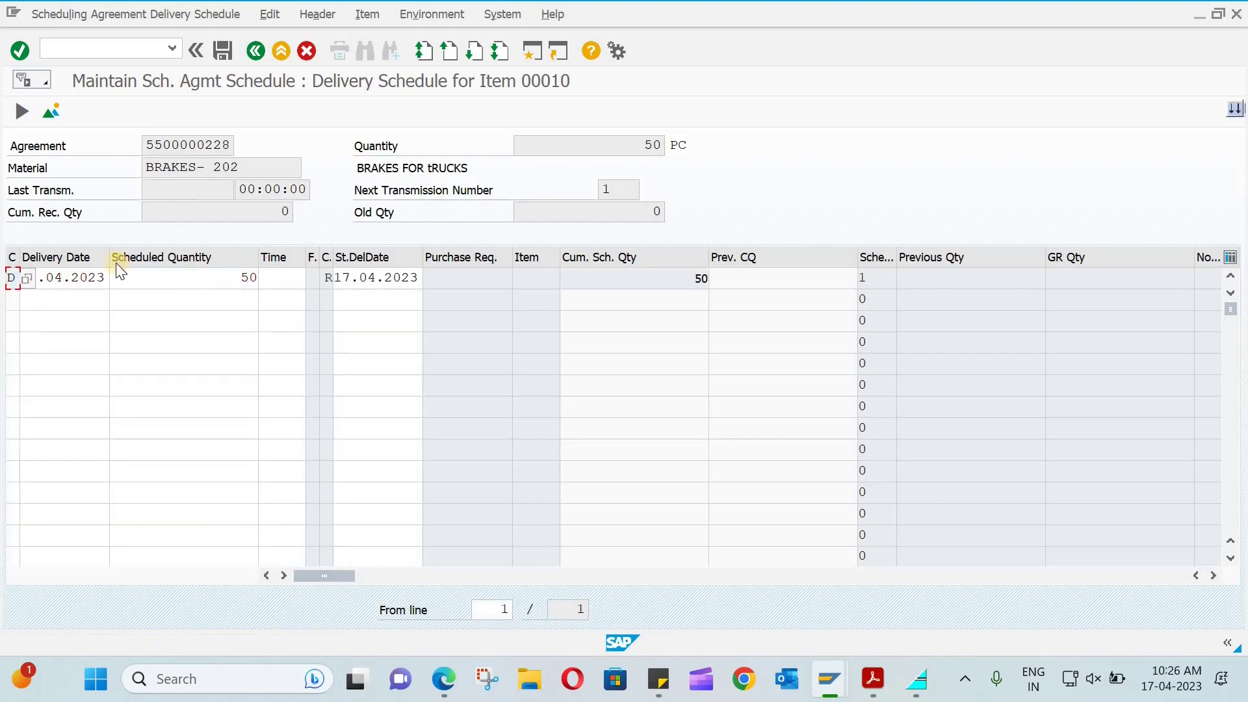
Step: Add a second schedule line with delivery date 17.04.2023 and a scheduled quantity of 34
click(94, 298)
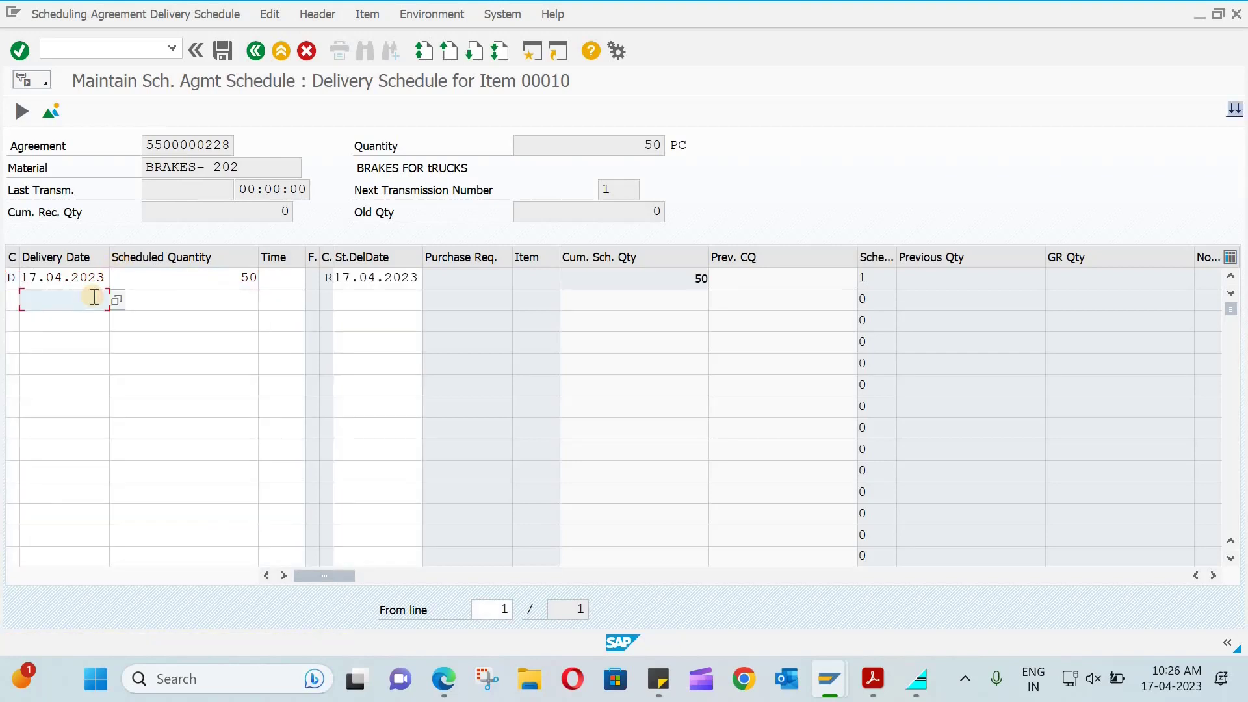
text(1)
key(Down)
key(Return)
key(Tab)
text(34)
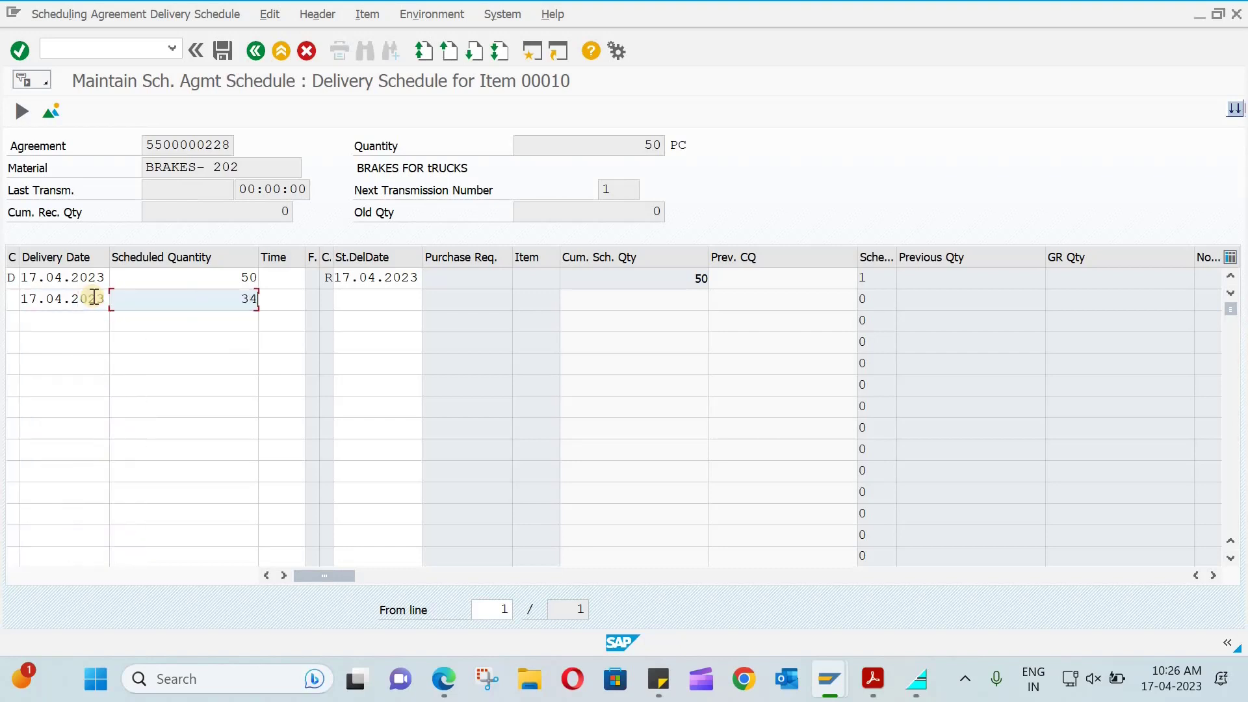
key(Return)
key(Down)
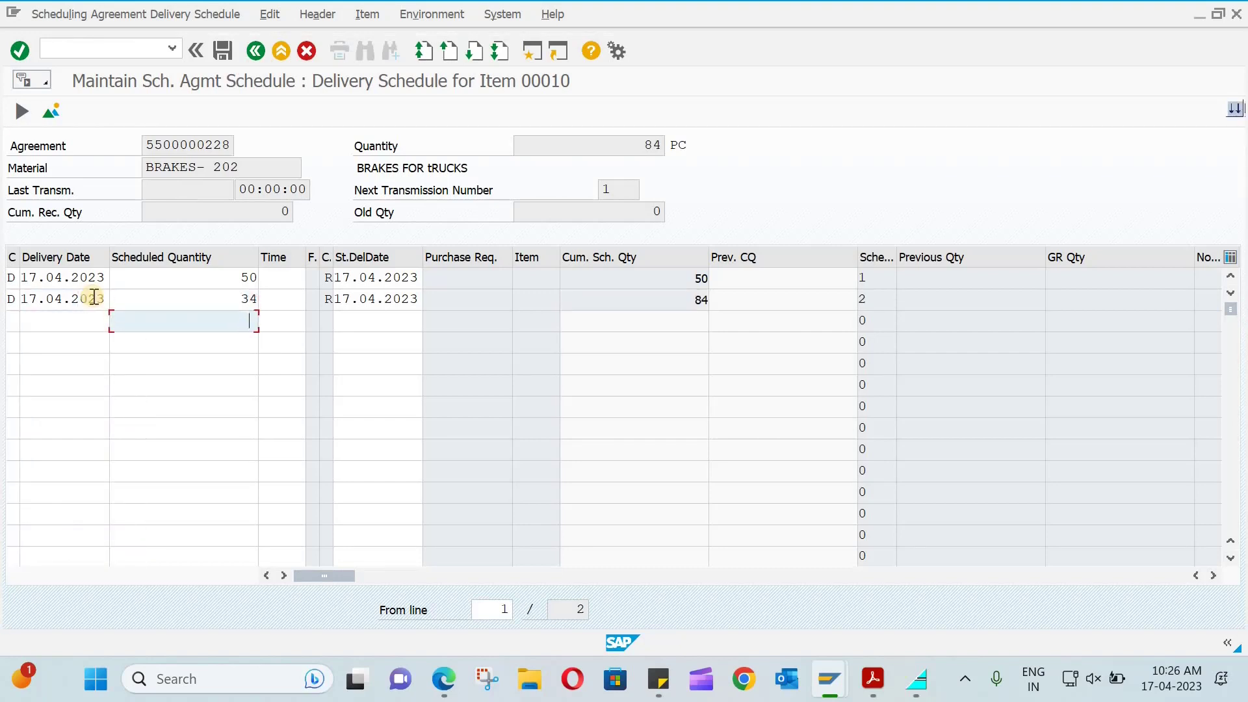
Step: Add a third schedule line with delivery date 18.04.2023 and a scheduled quantity of 90
click(82, 314)
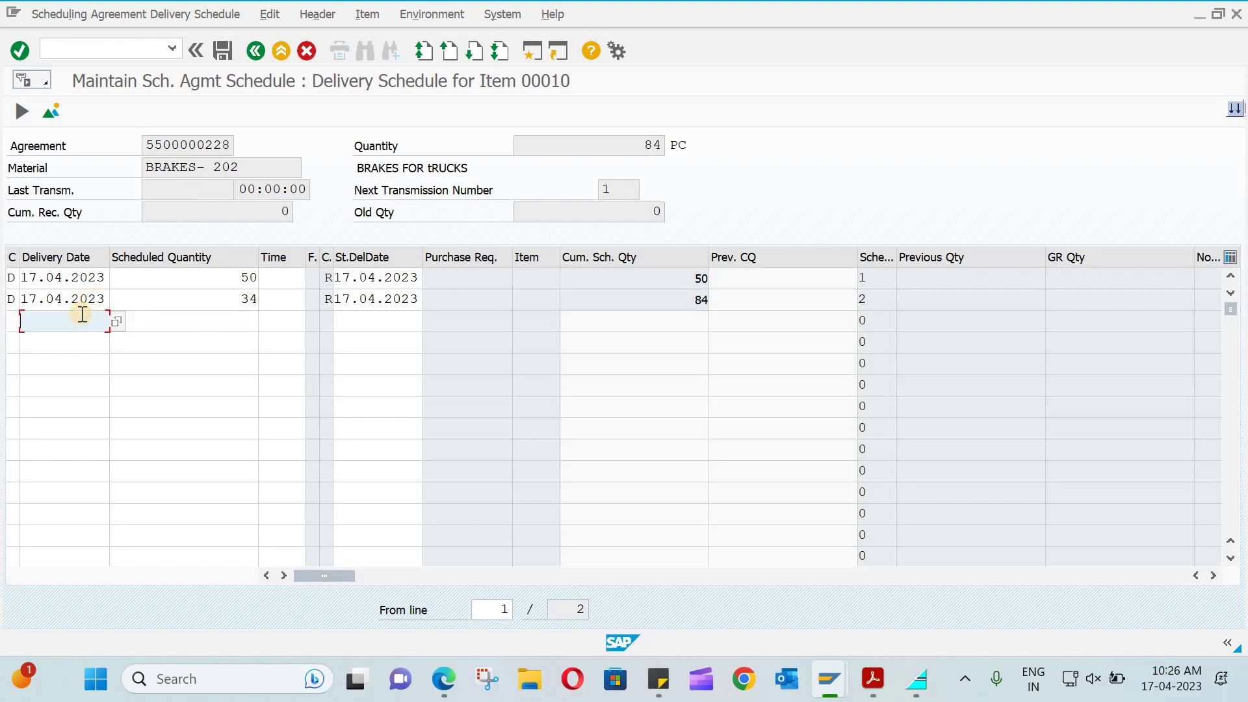
click(115, 321)
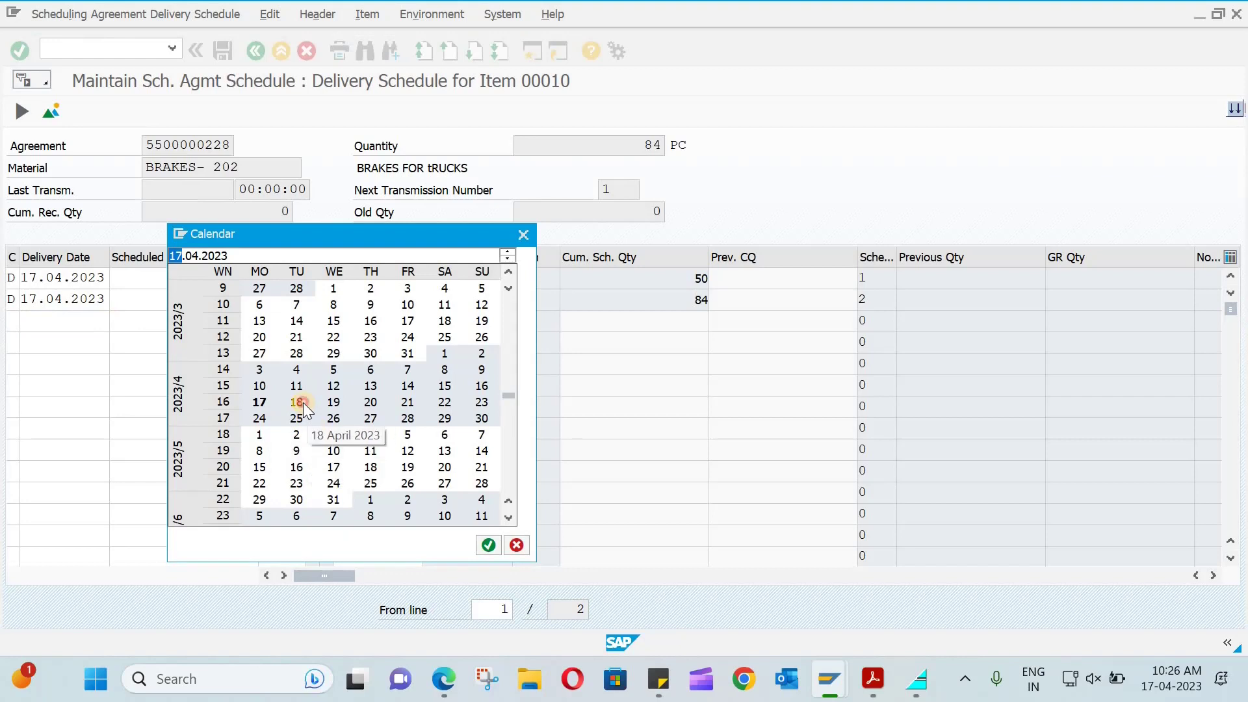
click(303, 403)
click(303, 403)
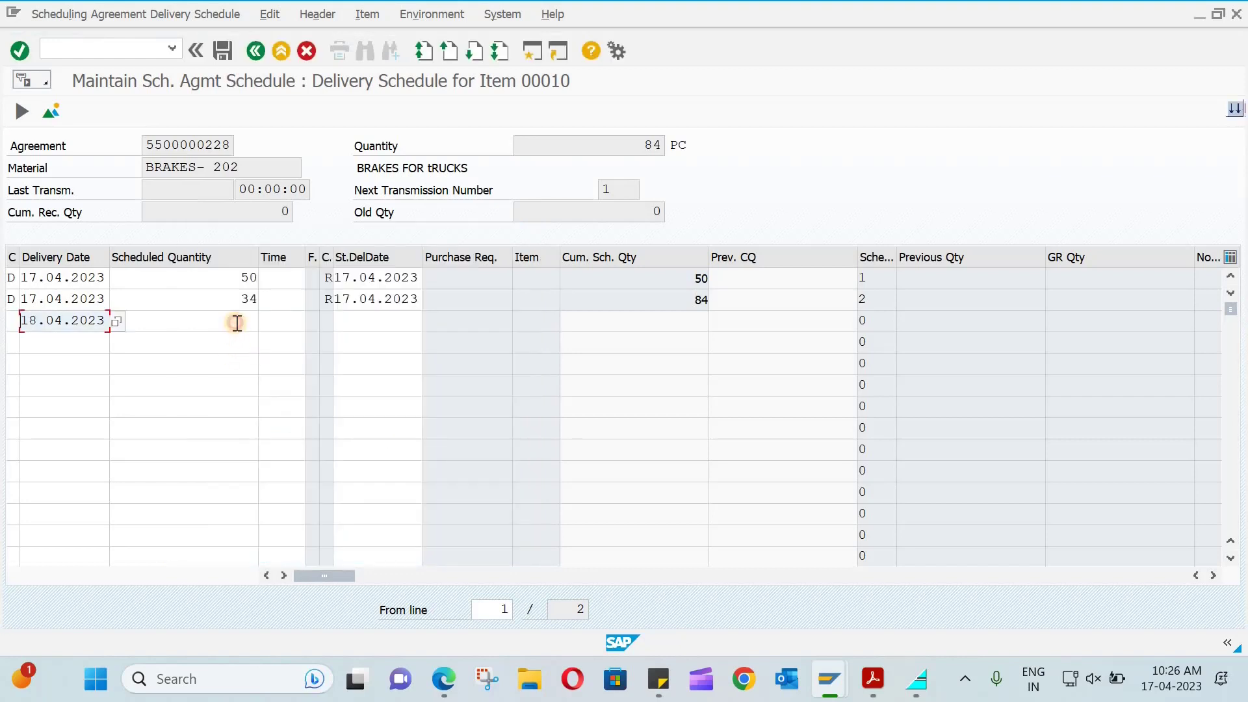
click(238, 323)
text(90)
key(Return)
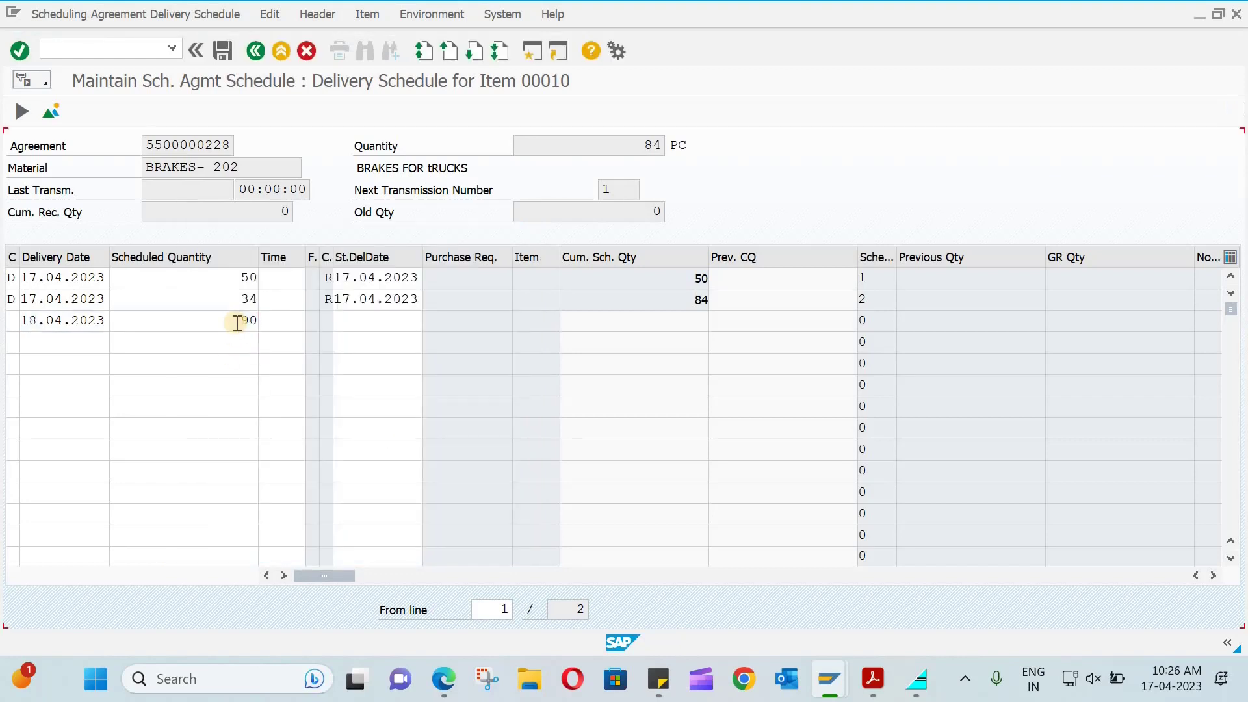
key(Return)
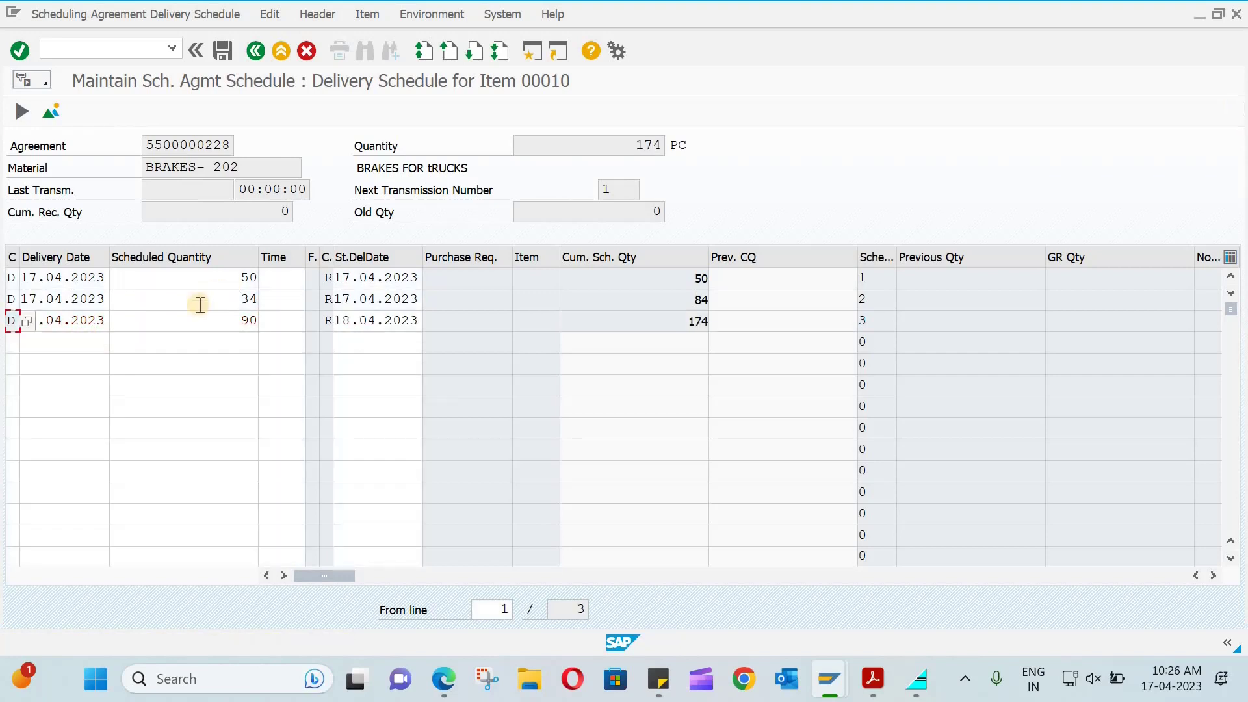
Step: Add a fourth schedule line for 27.04.2023 with a scheduled quantity of 100 and save the delivery schedule
click(89, 352)
click(120, 348)
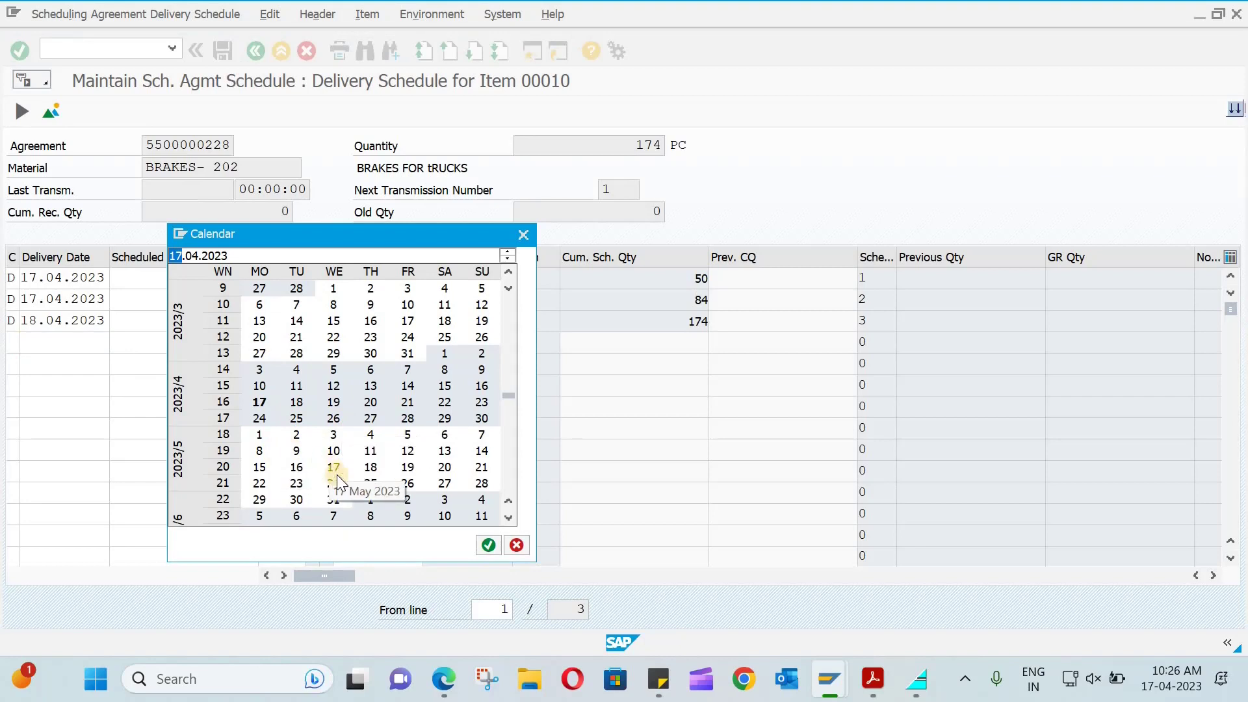
double_click(370, 418)
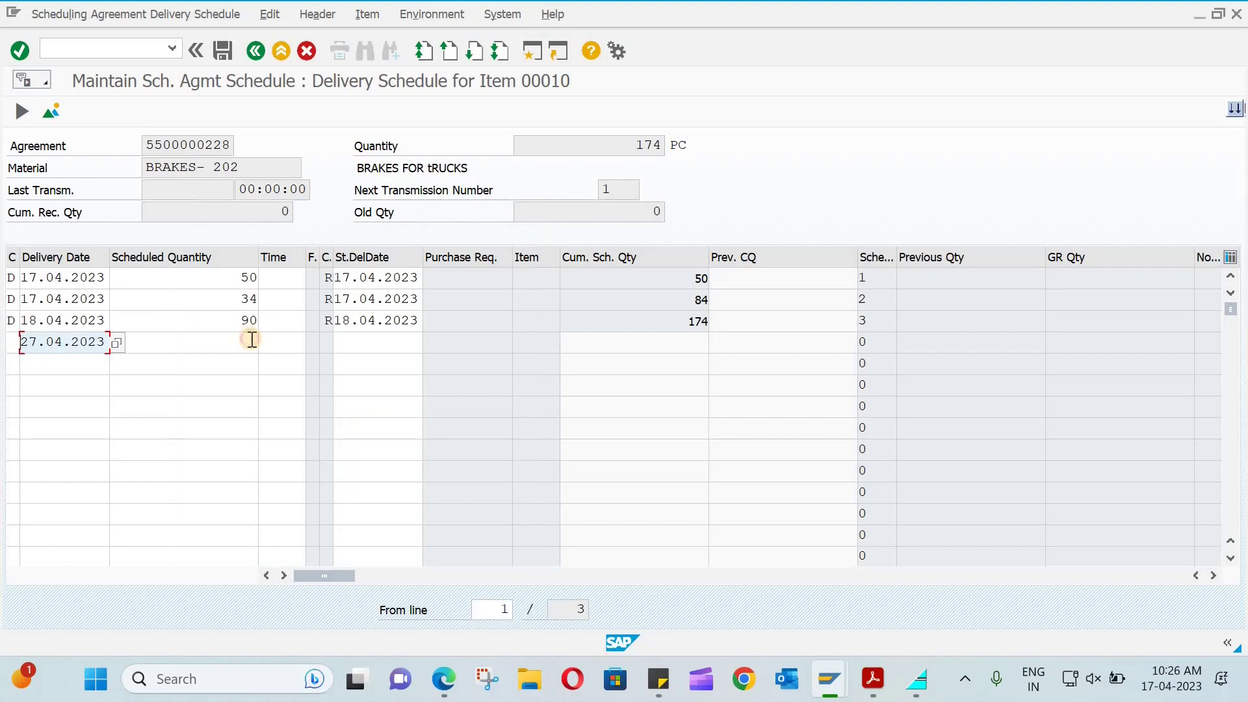
click(252, 340)
text(100)
key(Return)
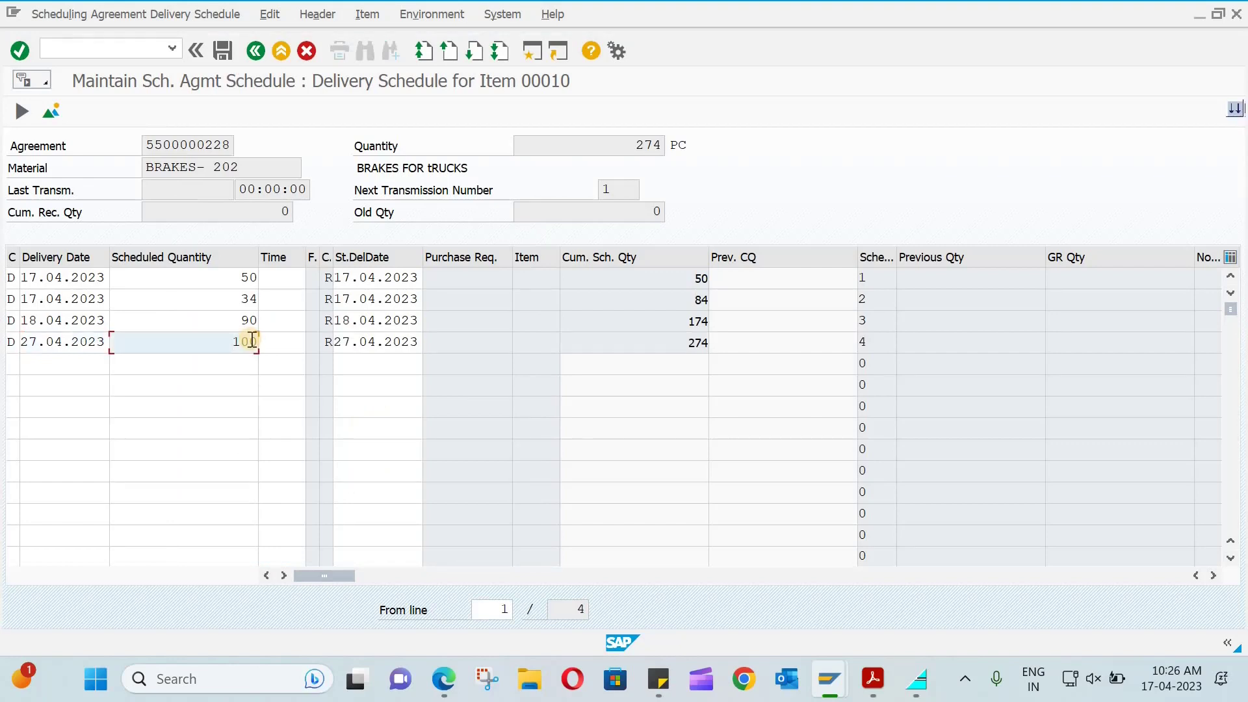
click(67, 362)
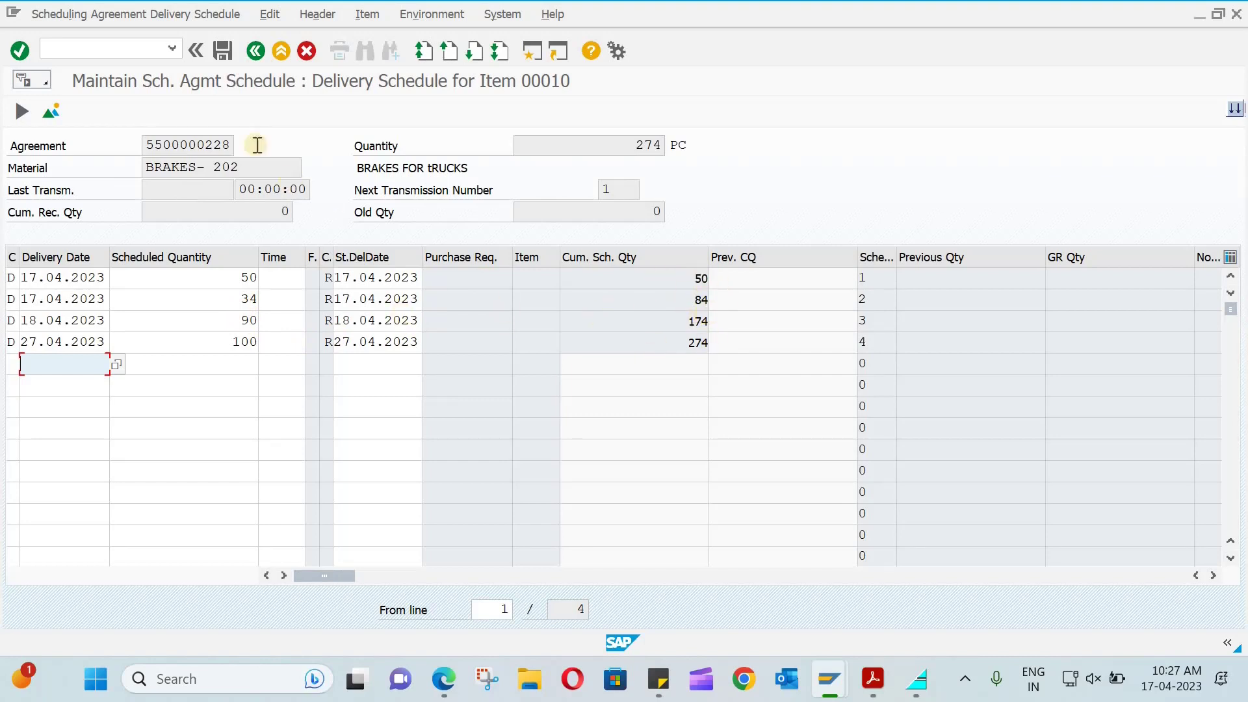
click(228, 51)
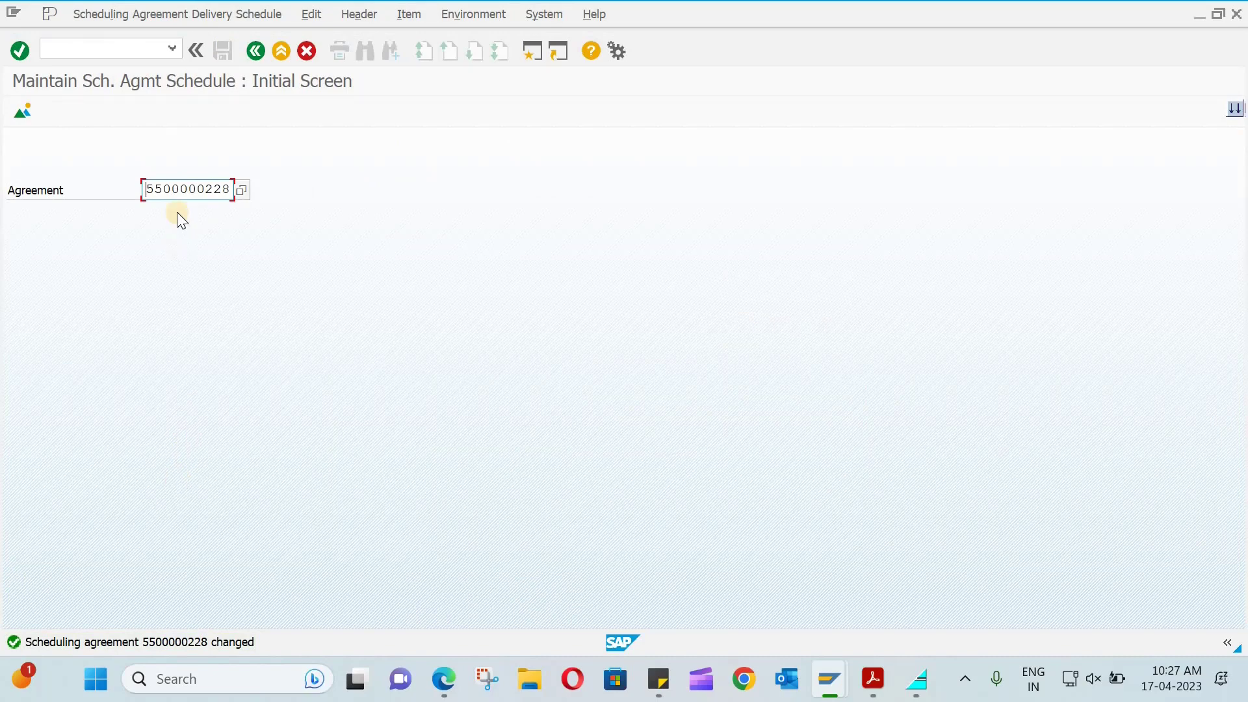
Step: Copy the scheduling agreement number from the initial screen for schedule maintenance
click(178, 189)
double_click(178, 191)
key(ctrl+c)
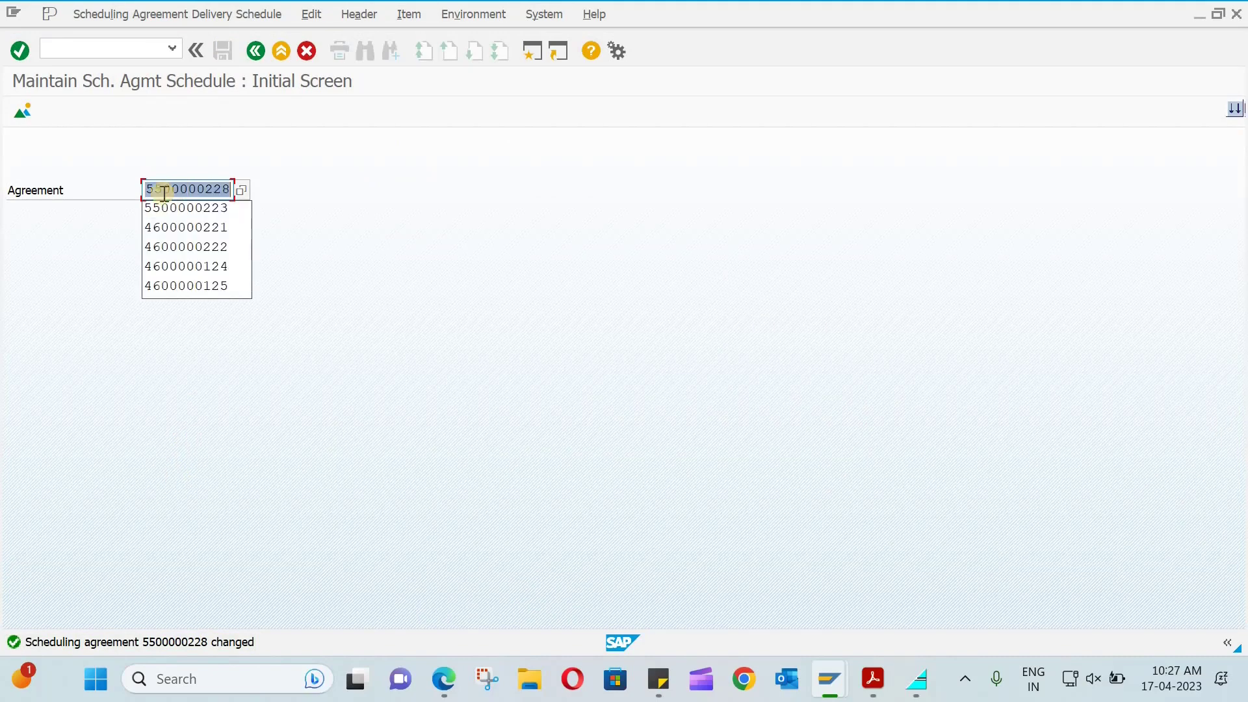
click(248, 187)
click(361, 196)
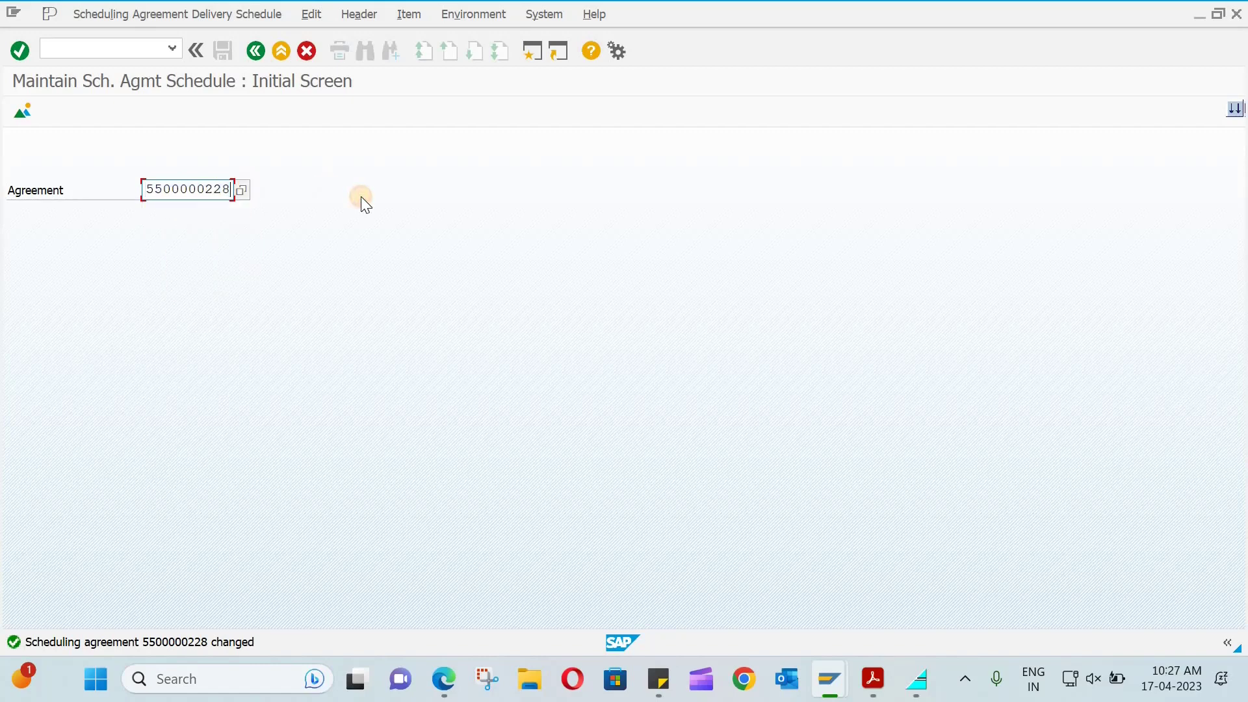
Step: Go to the Create Purchase Order transaction and turn on its document overview
click(138, 48)
text(/NME31N)
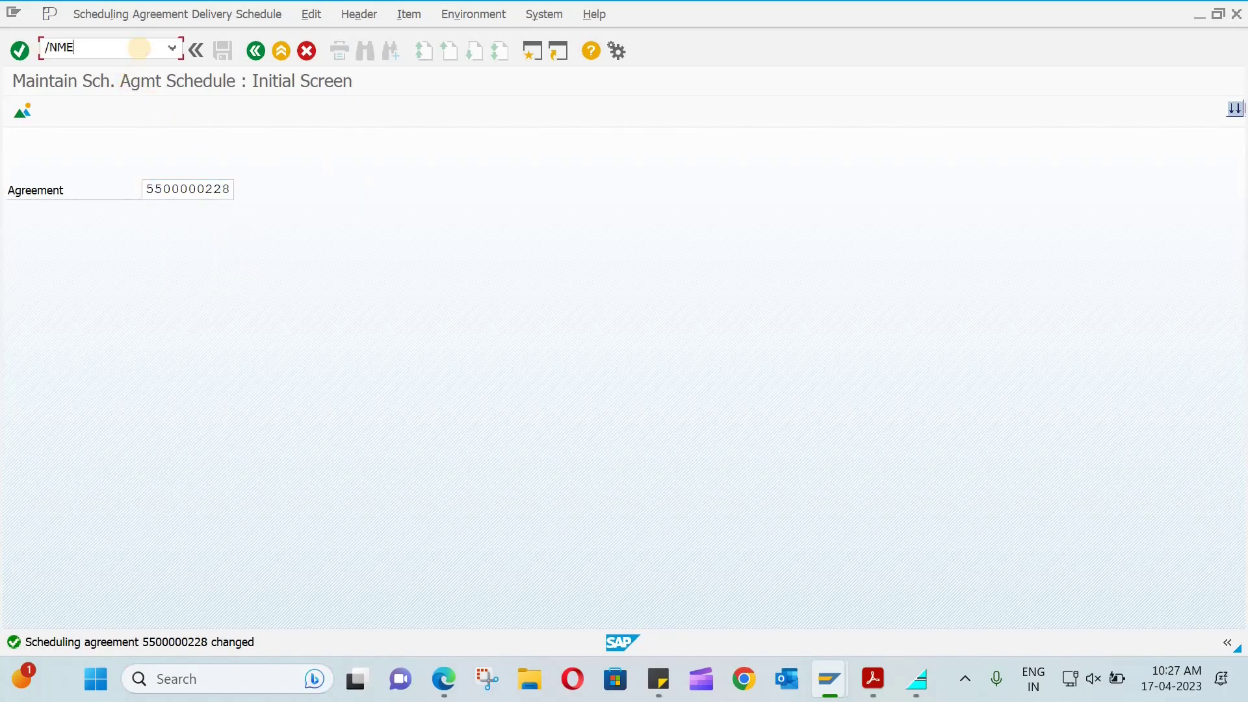
key(Return)
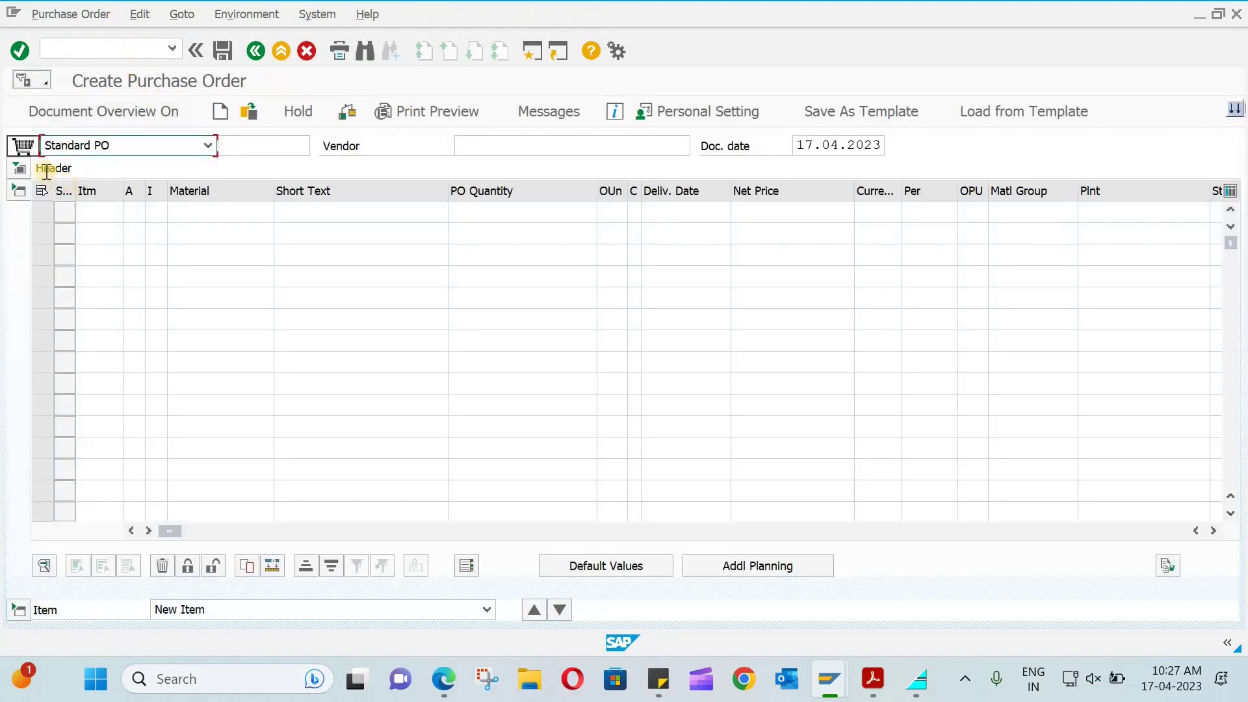
click(67, 112)
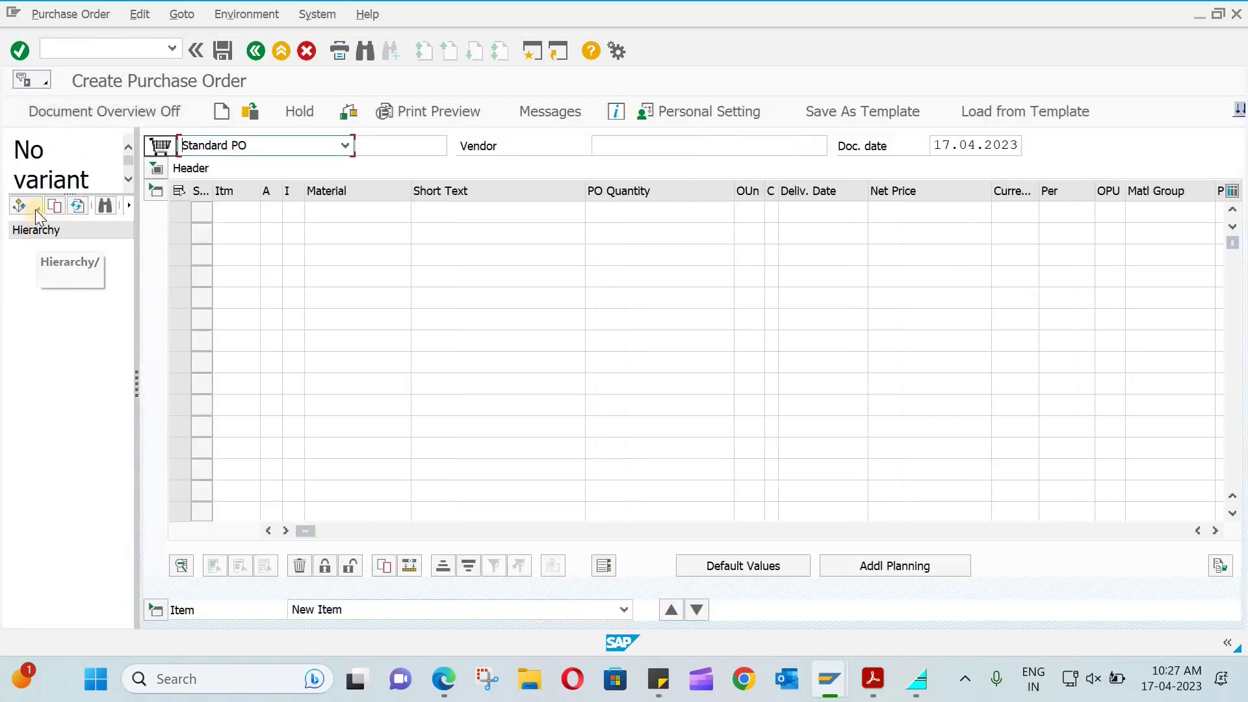
Step: List vendor VEN-201's scheduling agreements in the document overview, clearing the Purchasing Document filter from the selection
click(37, 208)
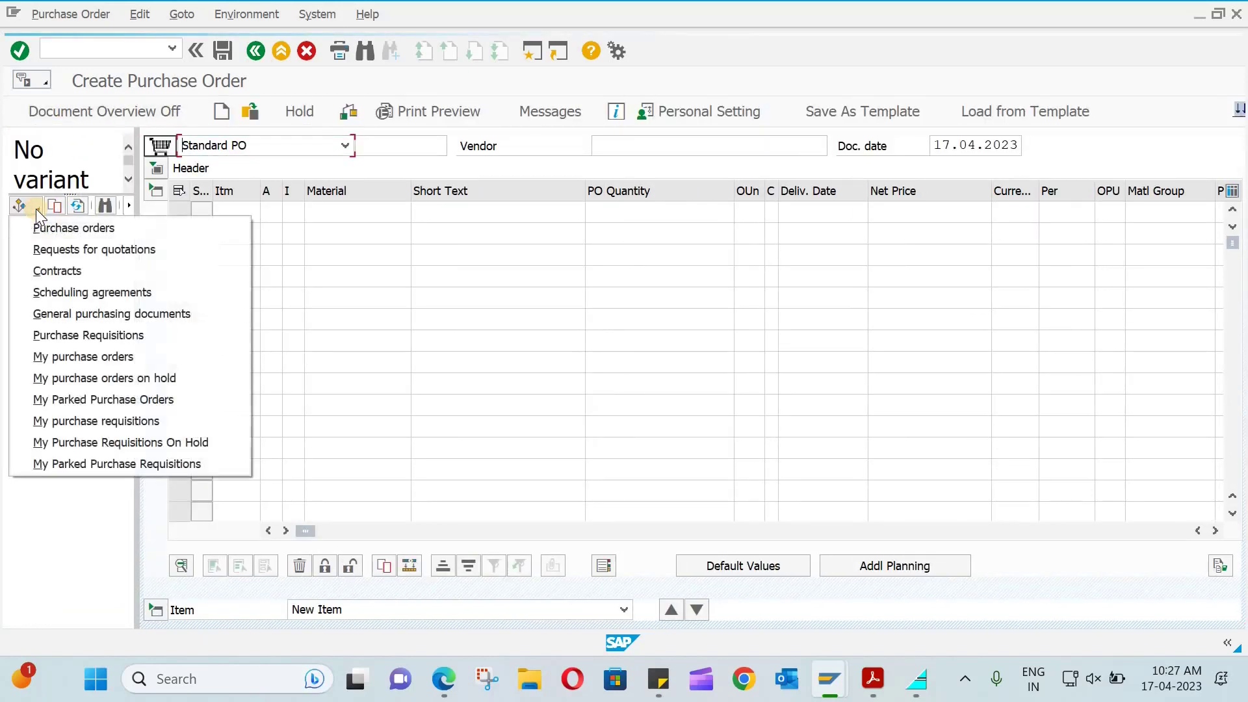
click(115, 292)
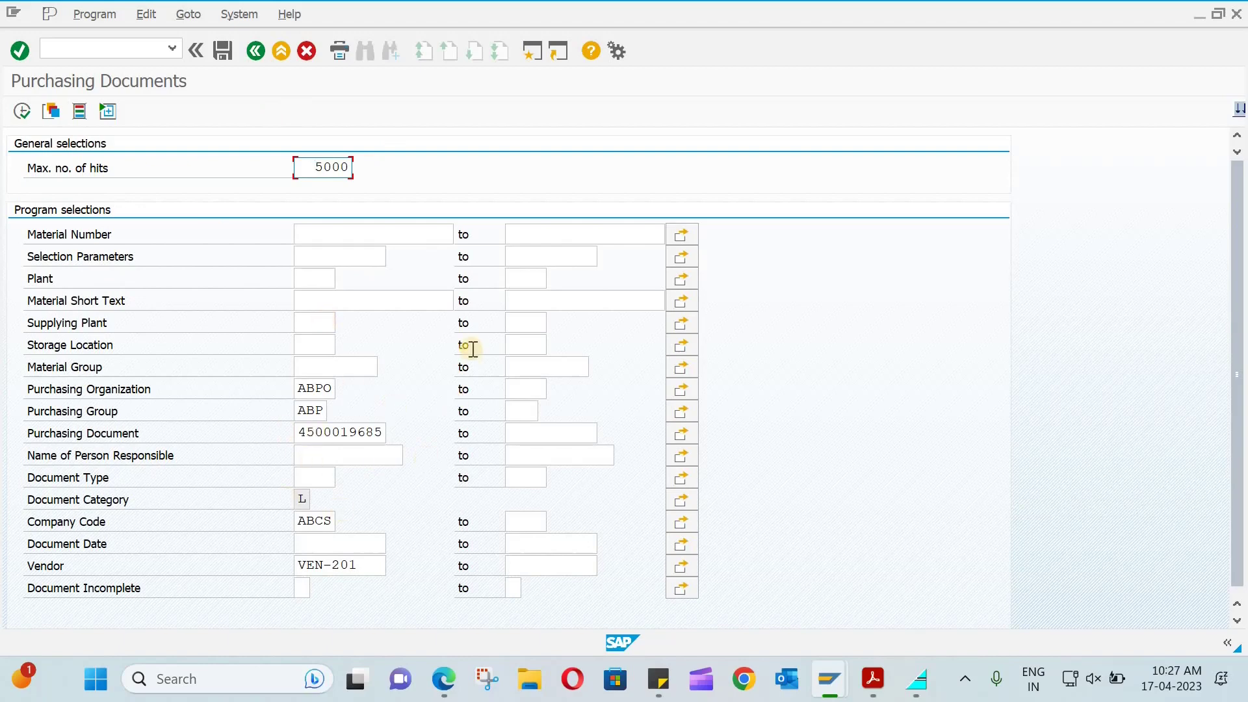
click(302, 435)
key(shift+End)
key(Delete)
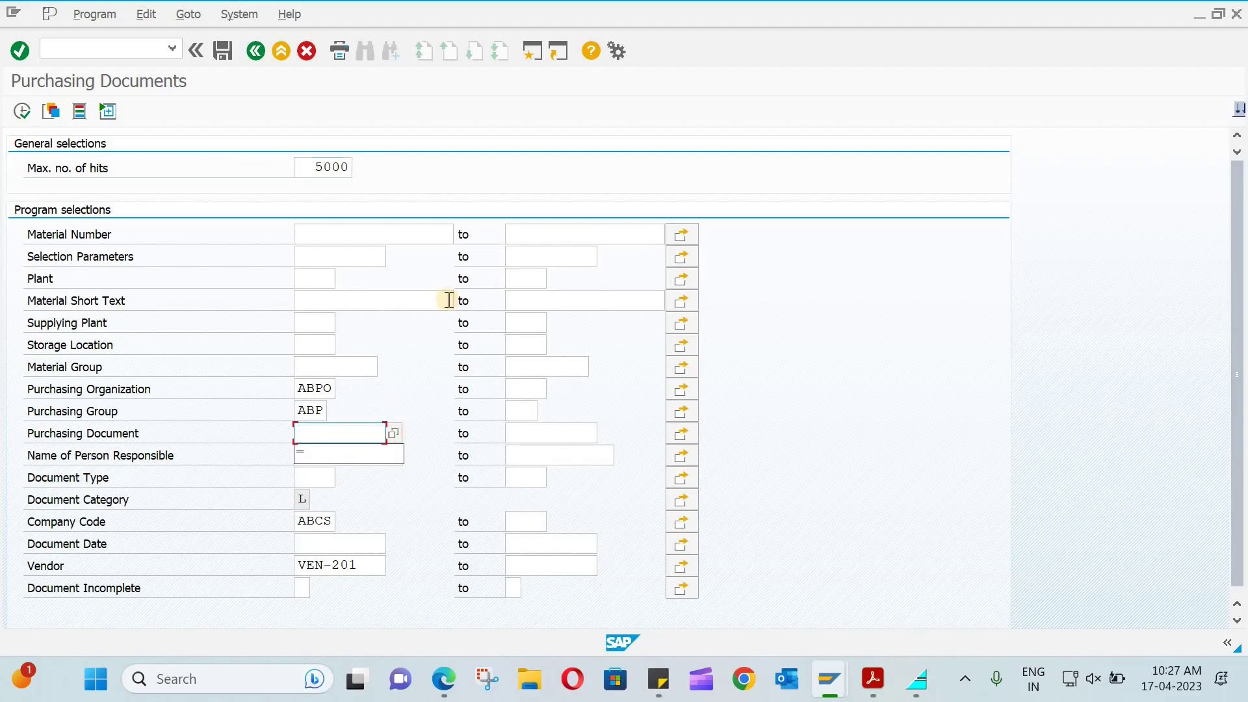
click(817, 360)
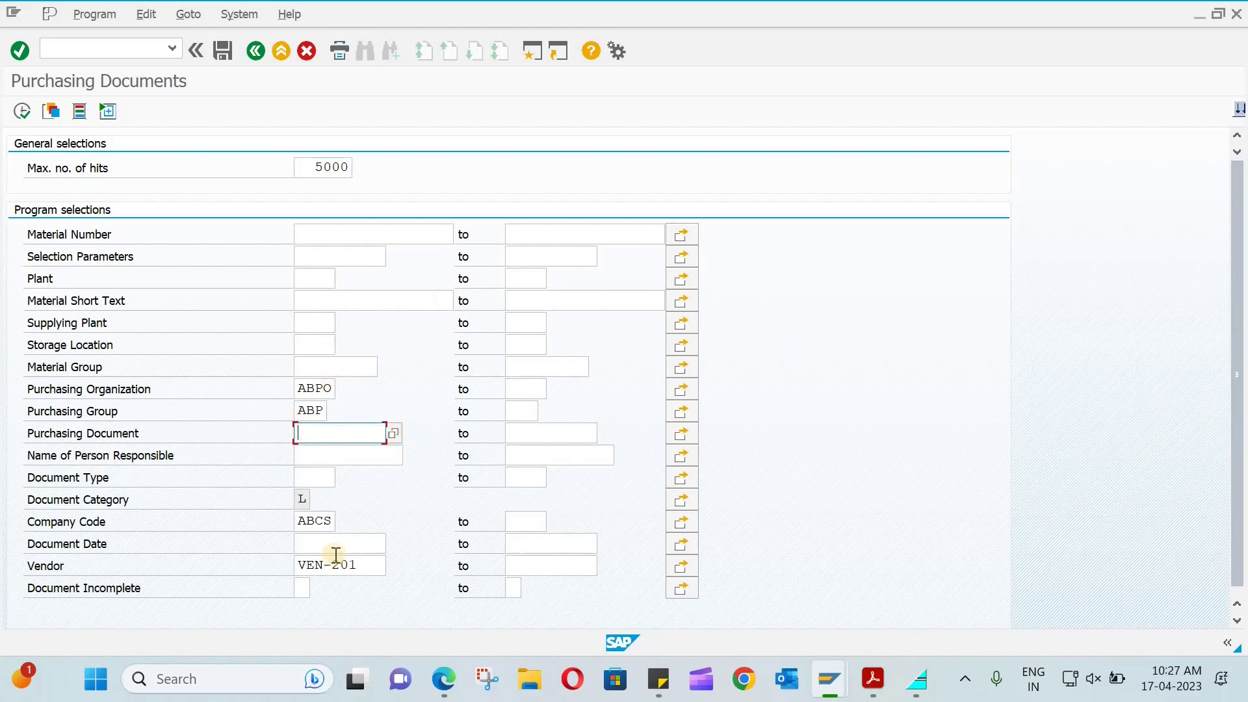
click(19, 116)
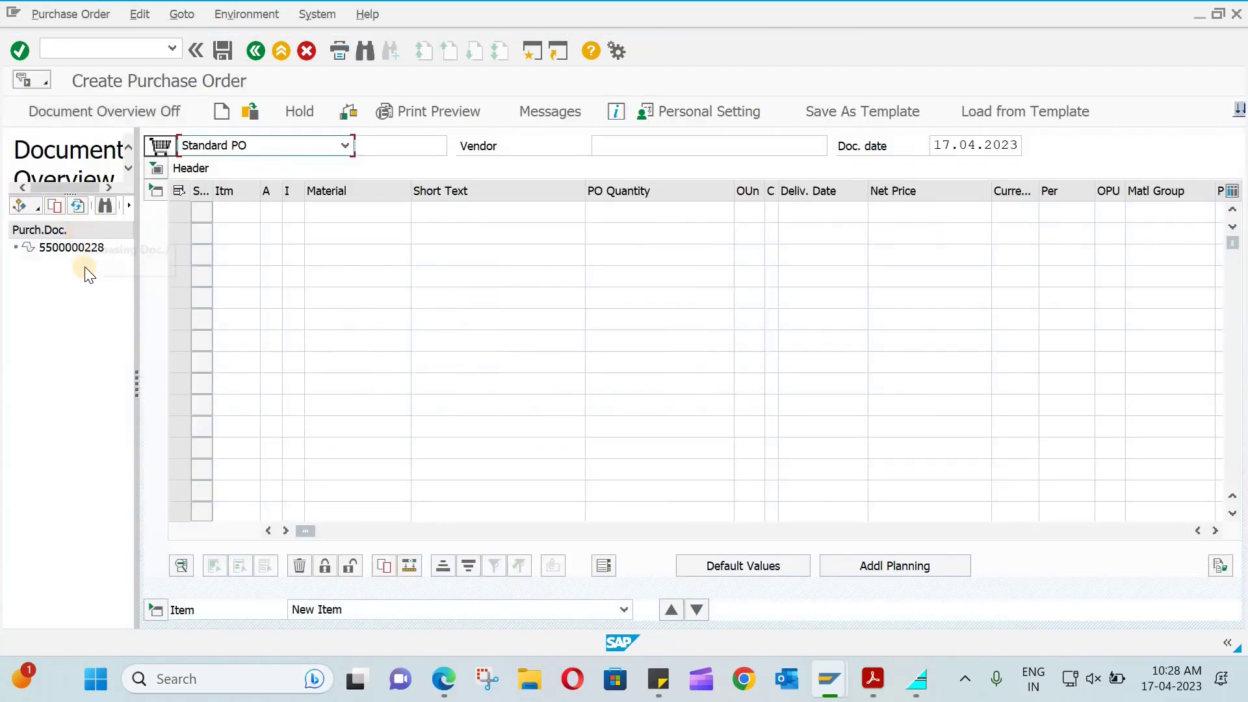
Step: Try to adopt the listed scheduling agreement into the new standard purchase order
click(86, 252)
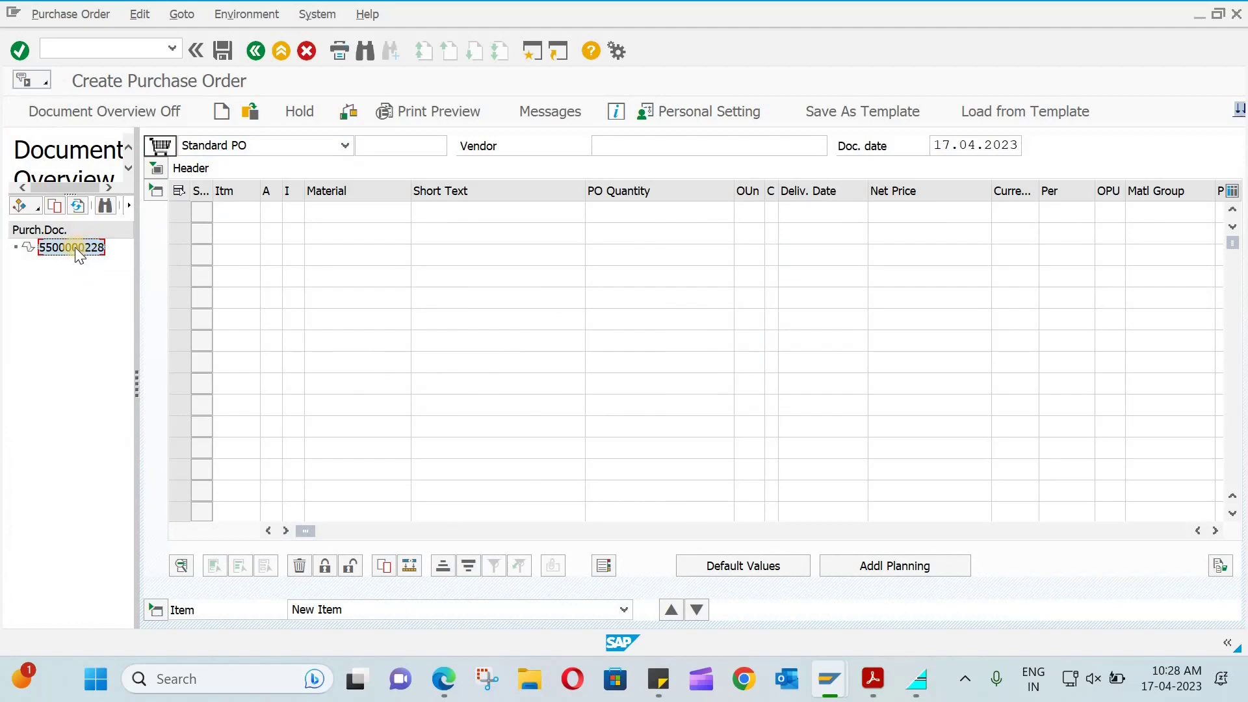
click(55, 204)
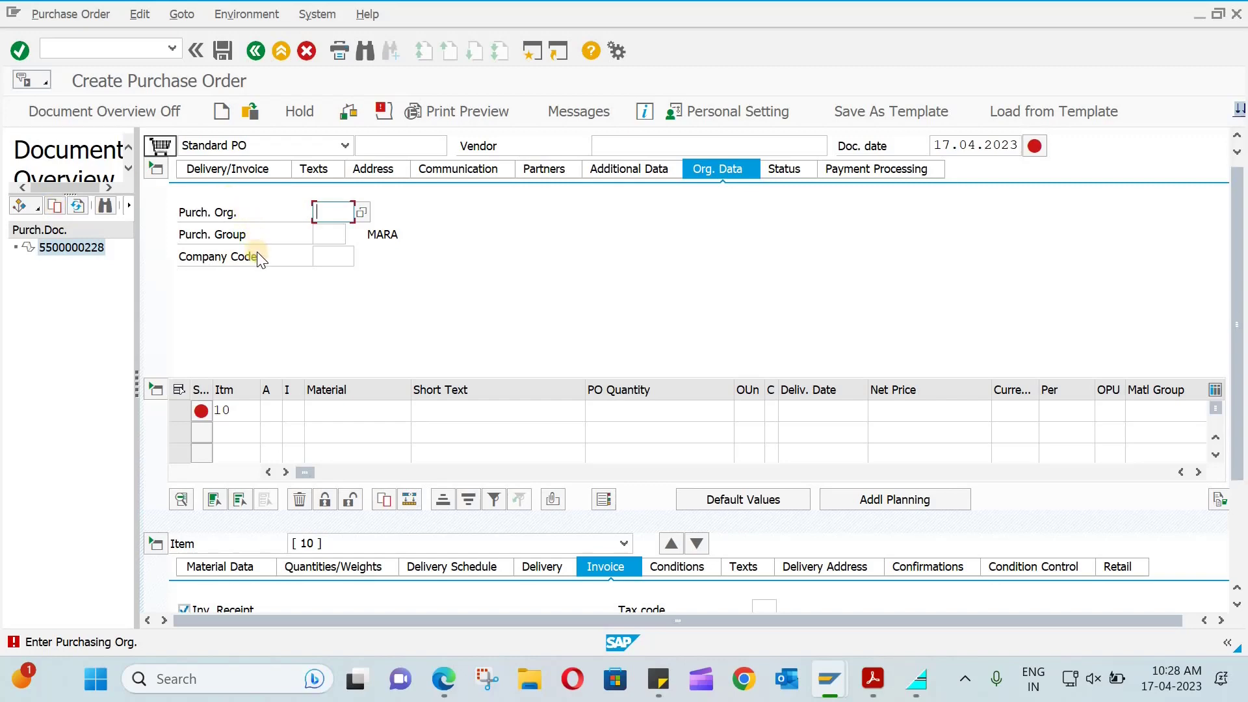
scroll(260, 259, down, 2)
scroll(260, 258, up, 3)
Step: Start transaction MIGO and load the copied scheduling agreement number as the reference for a goods receipt
click(116, 56)
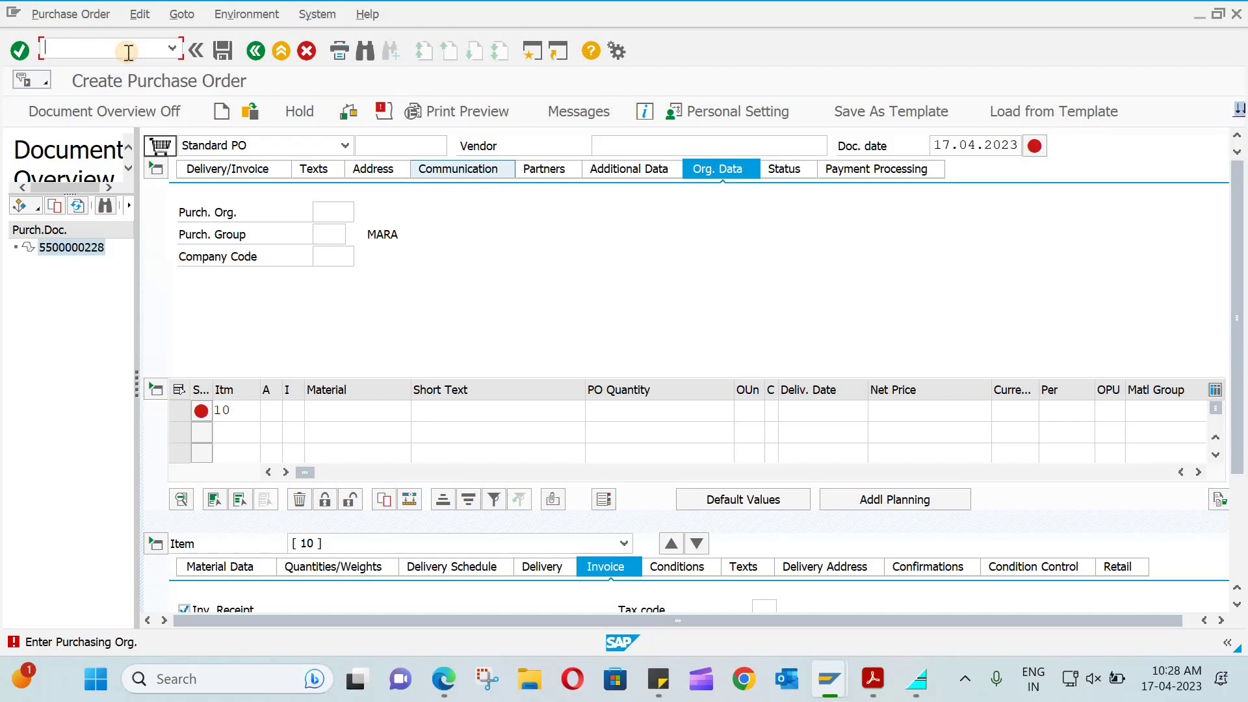
text(/NMIGO)
key(Return)
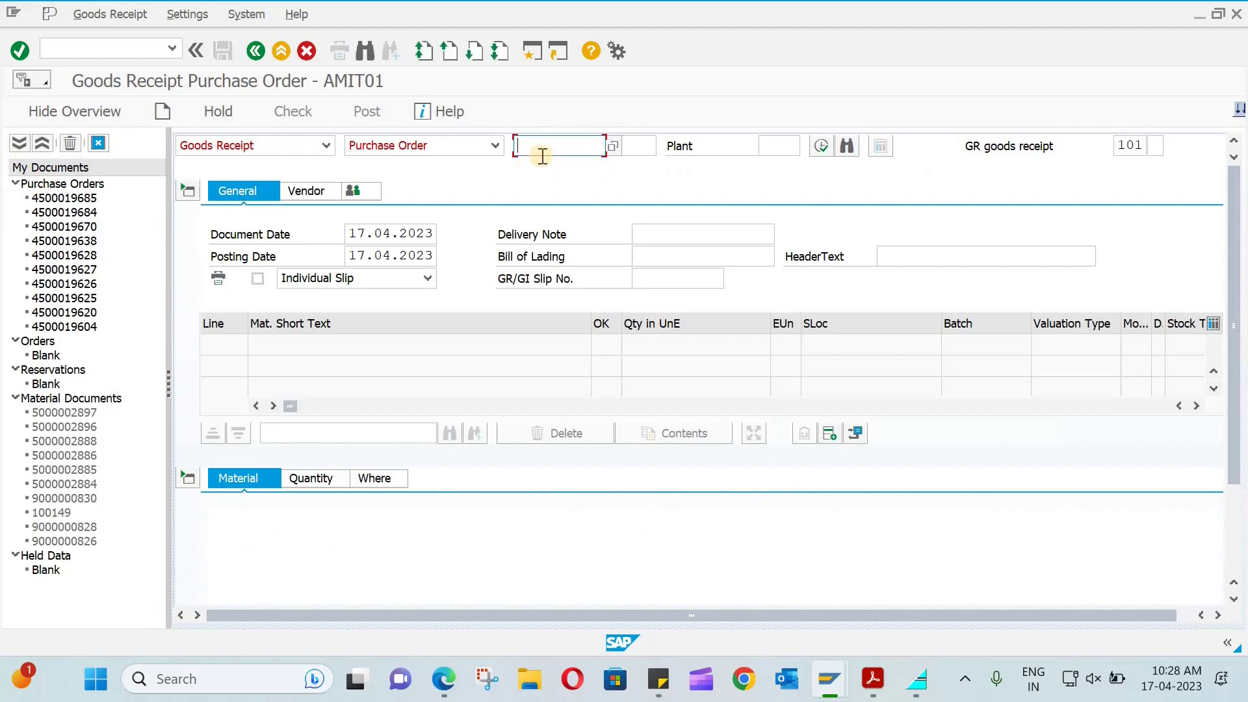
key(ctrl+v)
key(Return)
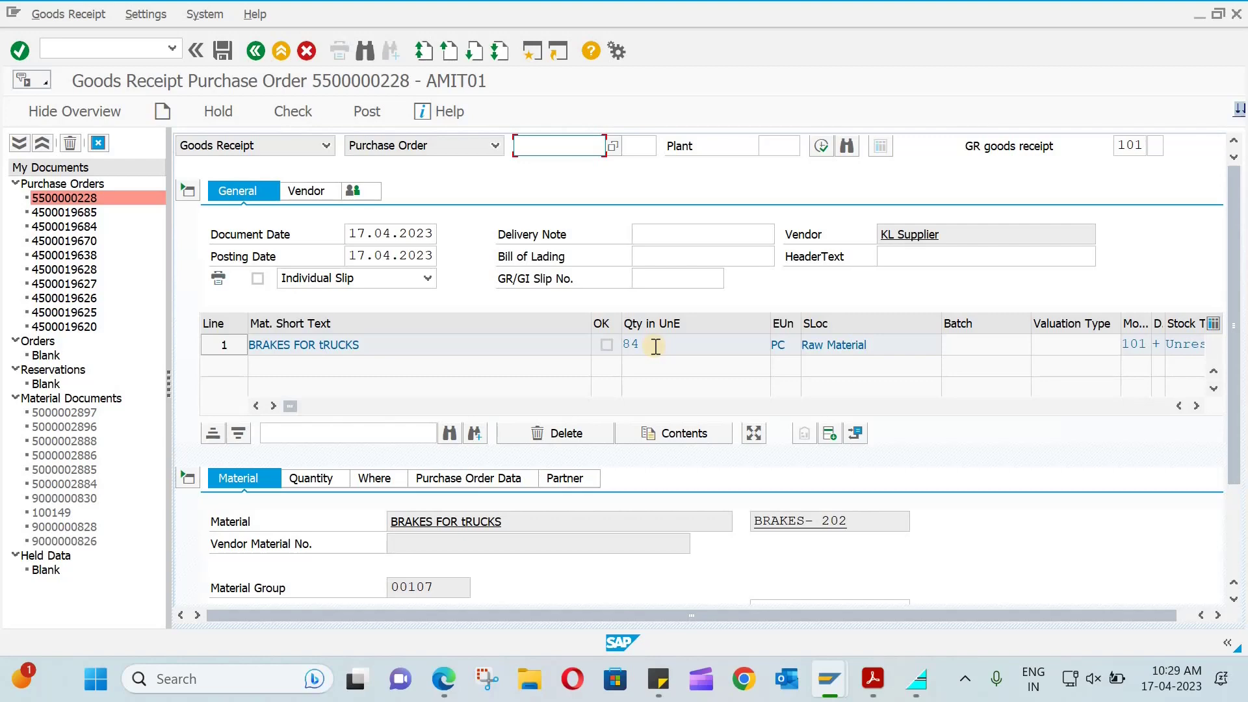
Step: Mark the BRAKES- 202 line as Item OK and post the goods receipt
scroll(656, 346, down, 2)
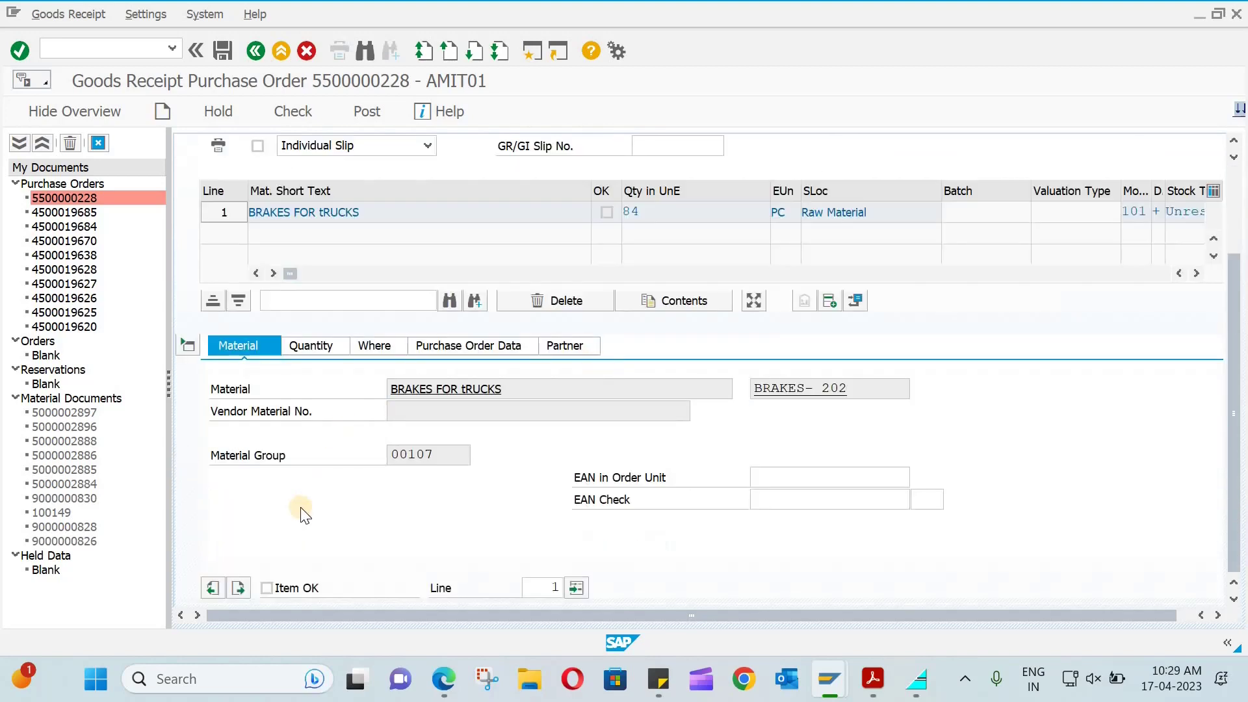
click(286, 589)
click(371, 122)
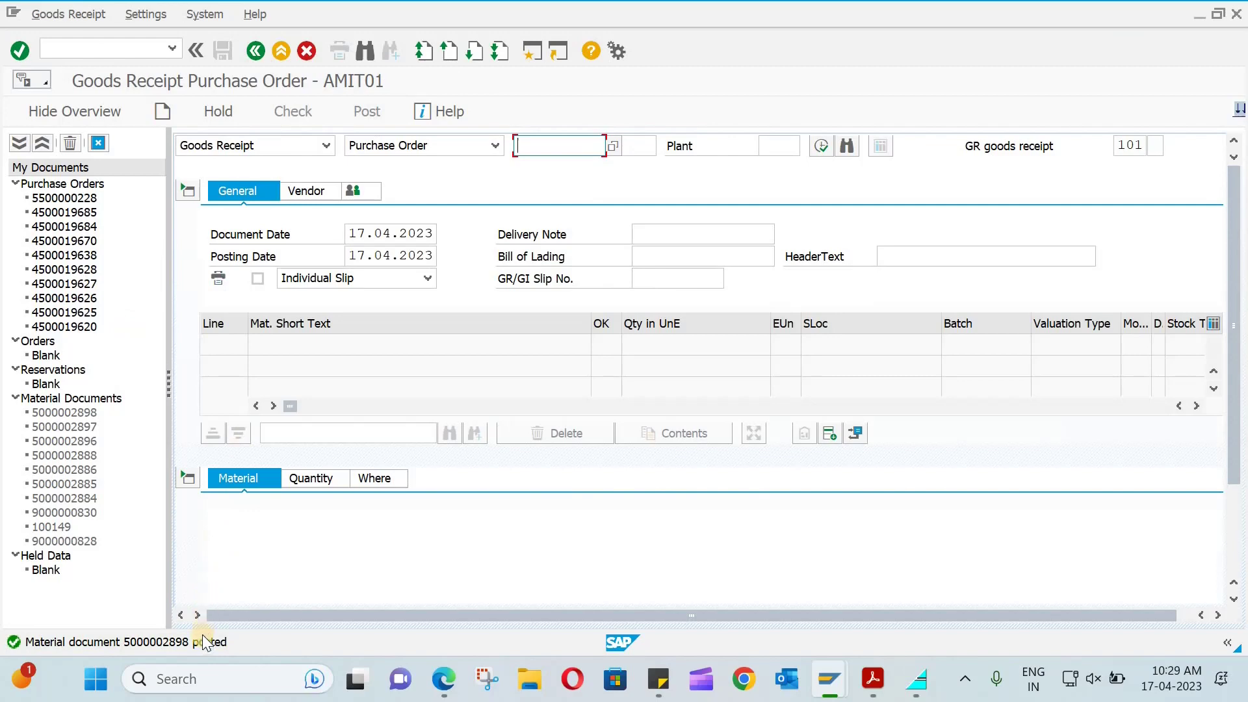
Step: Leave the goods receipt transaction with the command /N and return to the SAP Easy Access screen
click(308, 49)
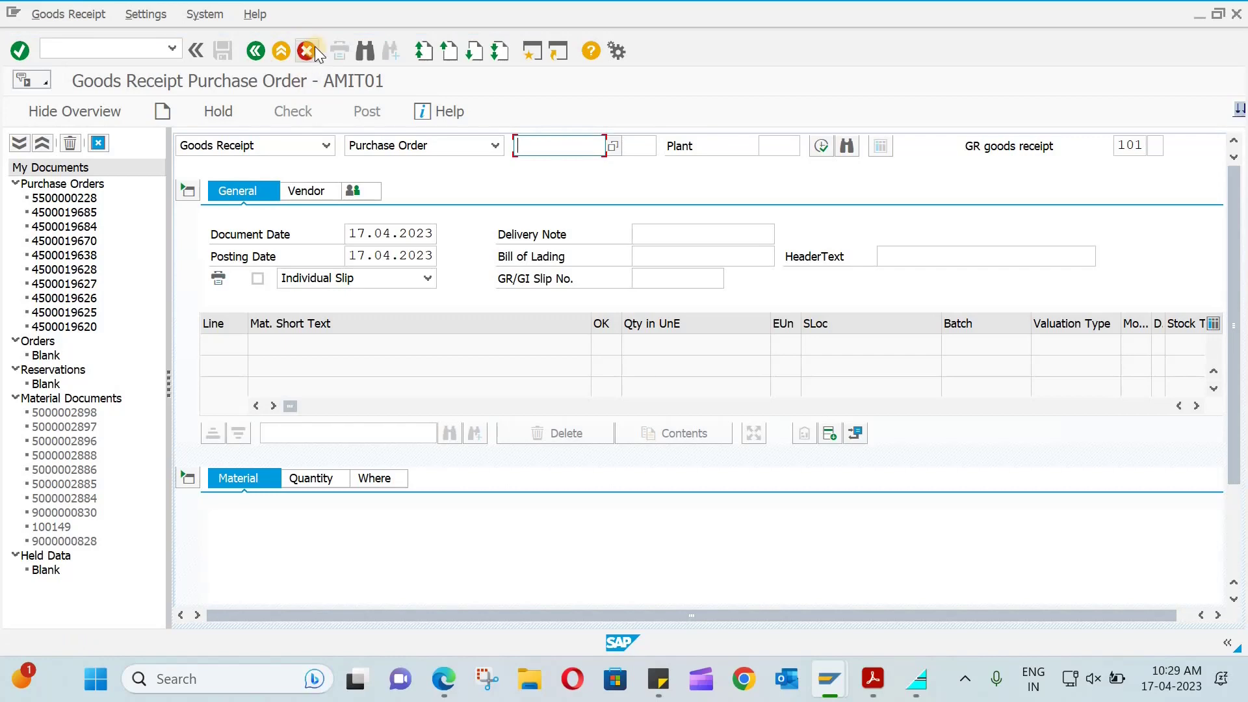
click(315, 48)
click(146, 52)
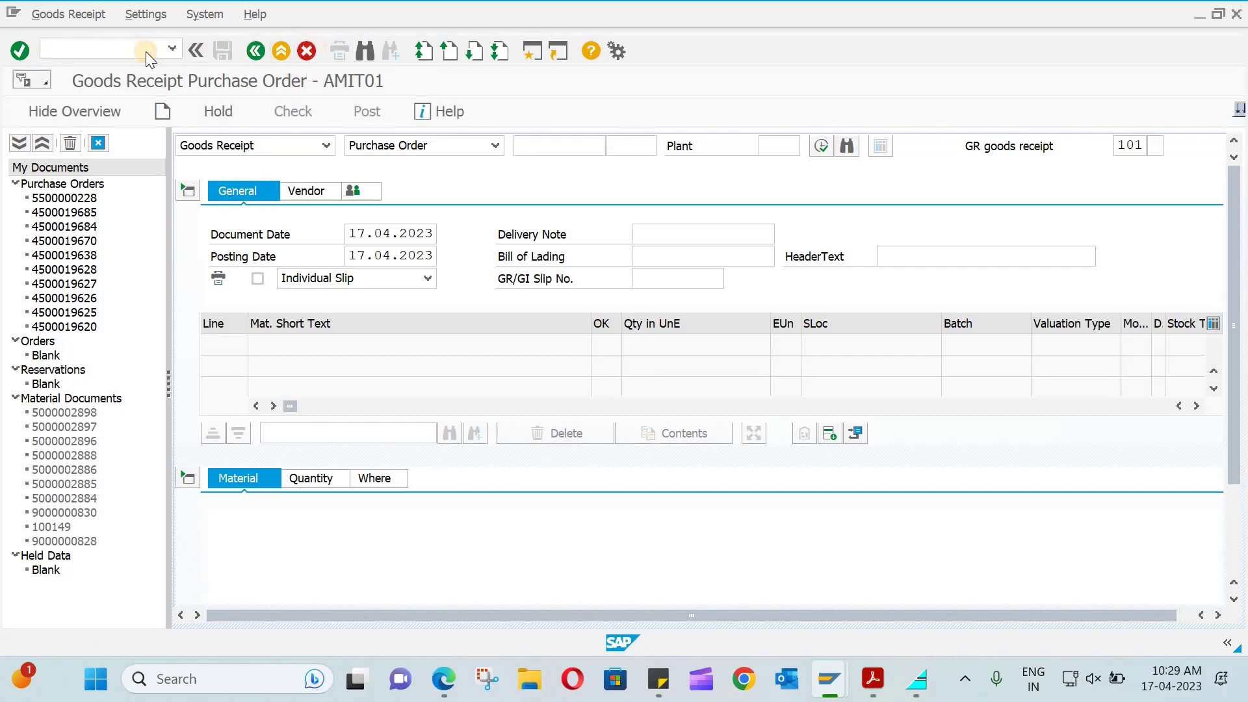
text(/N)
key(Return)
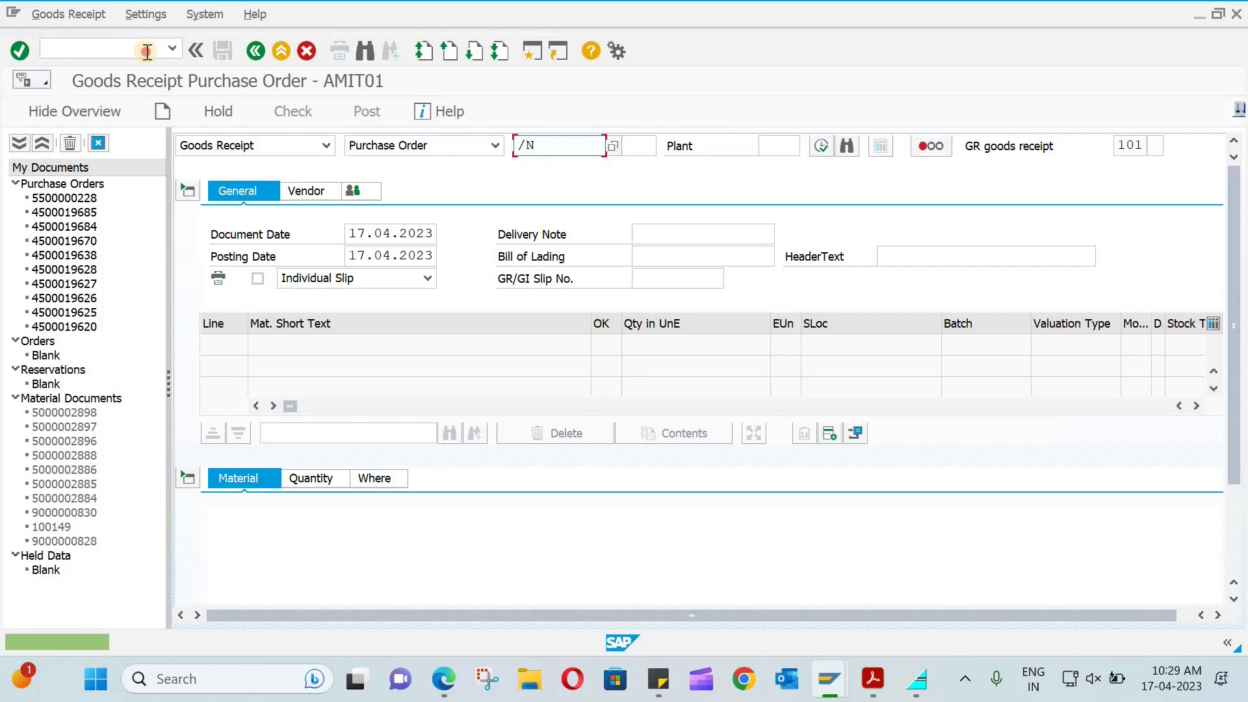
click(145, 52)
text(/N)
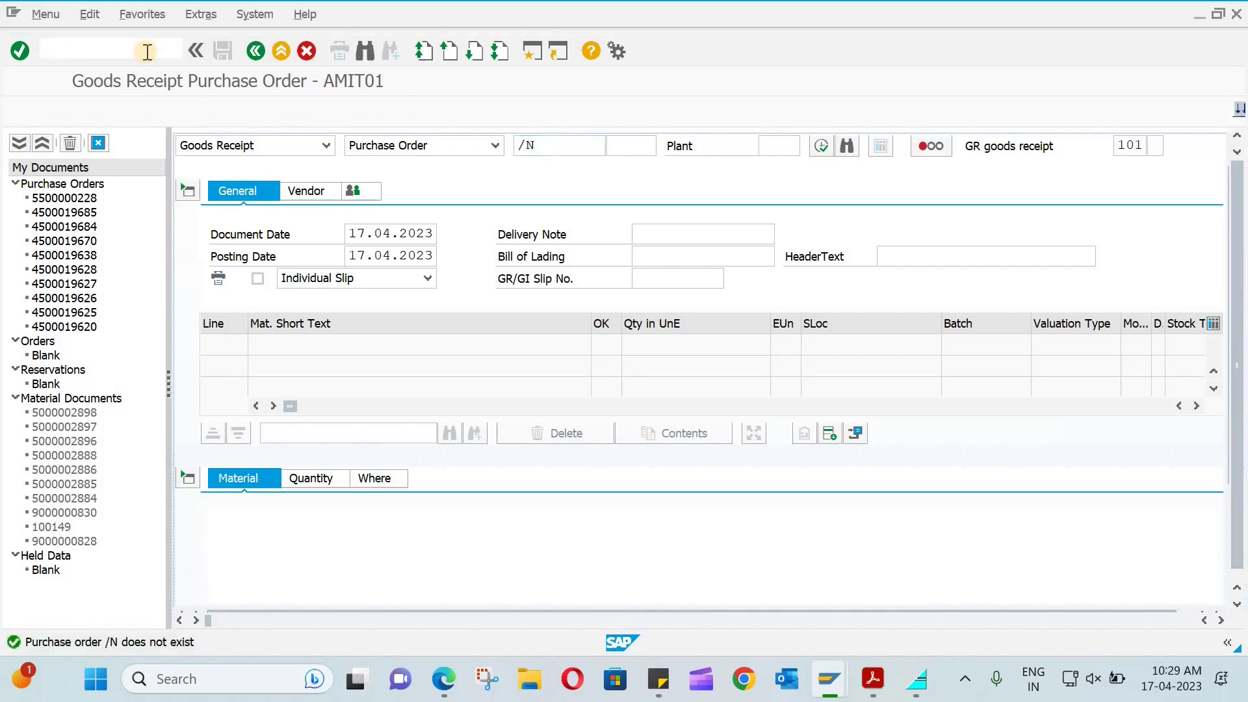
key(Return)
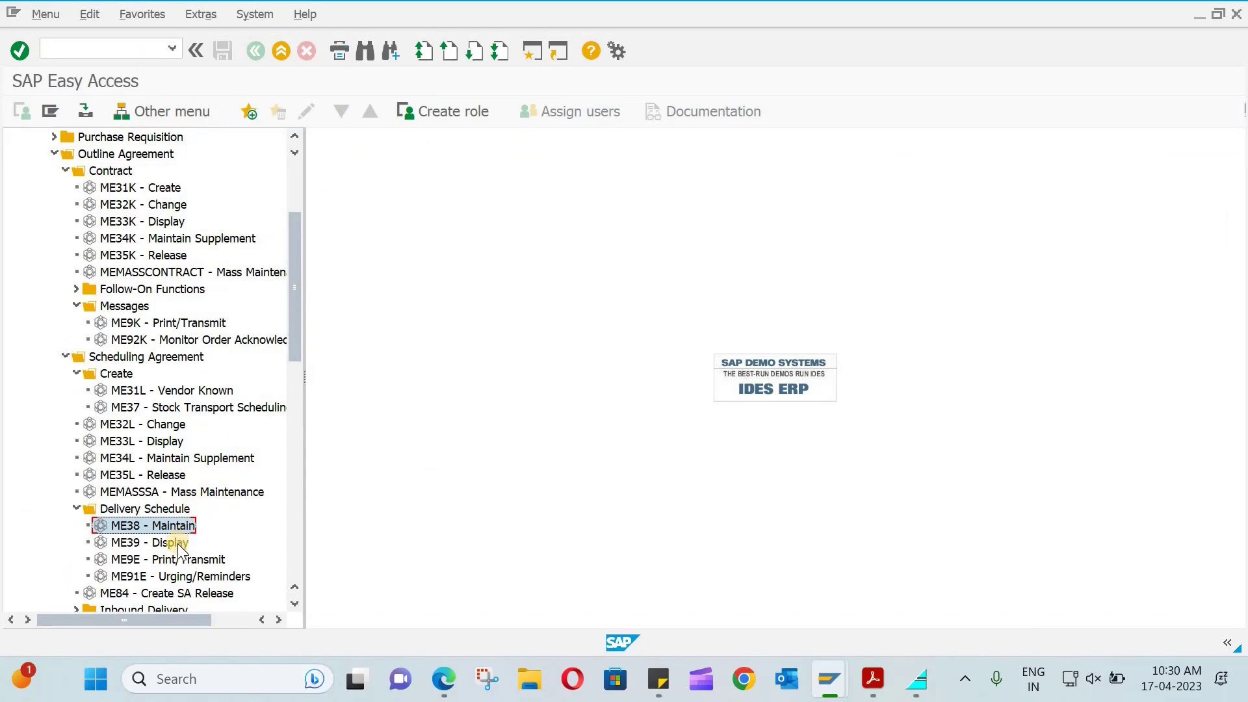
Step: Display the scheduling agreement's delivery schedule for item 10 with ME39 and return to the item overview
double_click(178, 543)
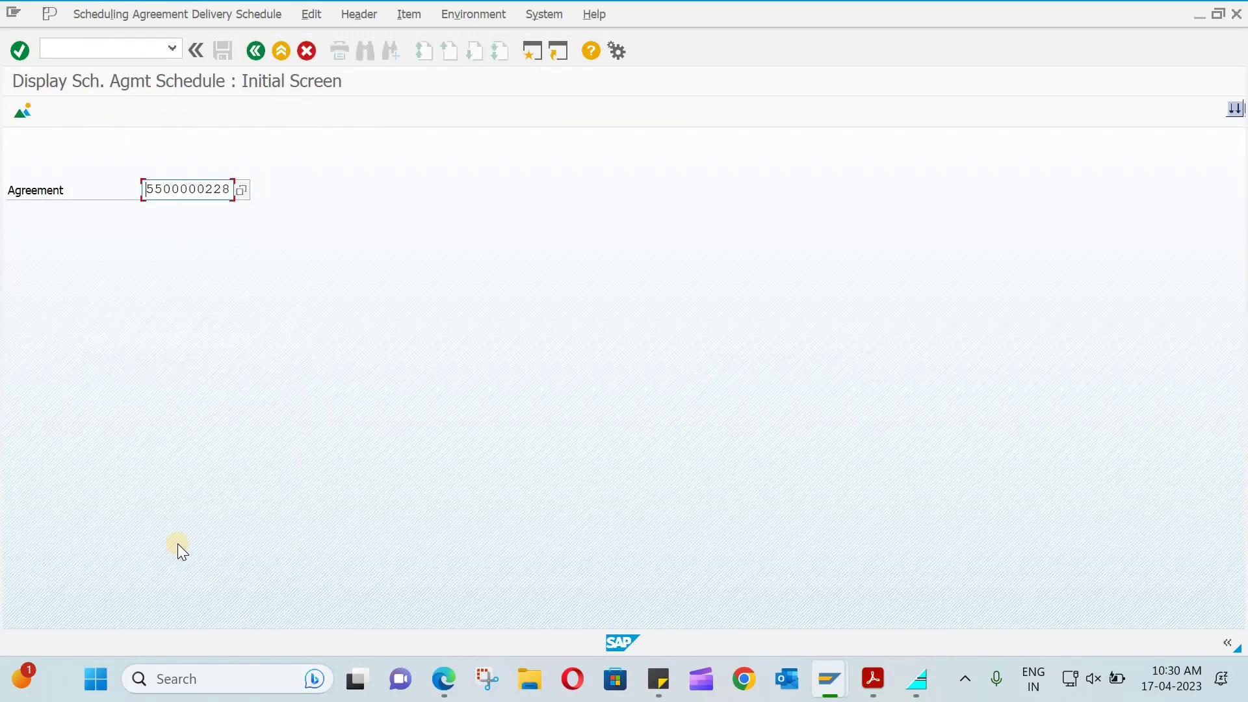
key(Return)
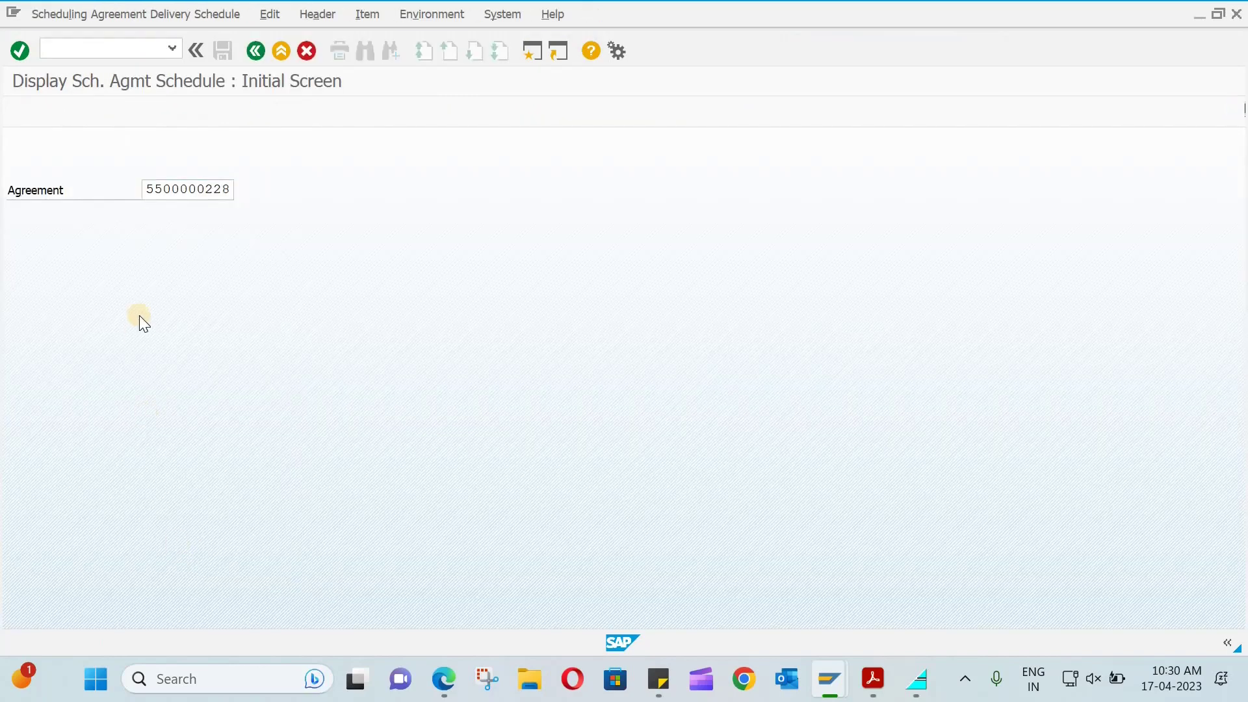
click(17, 256)
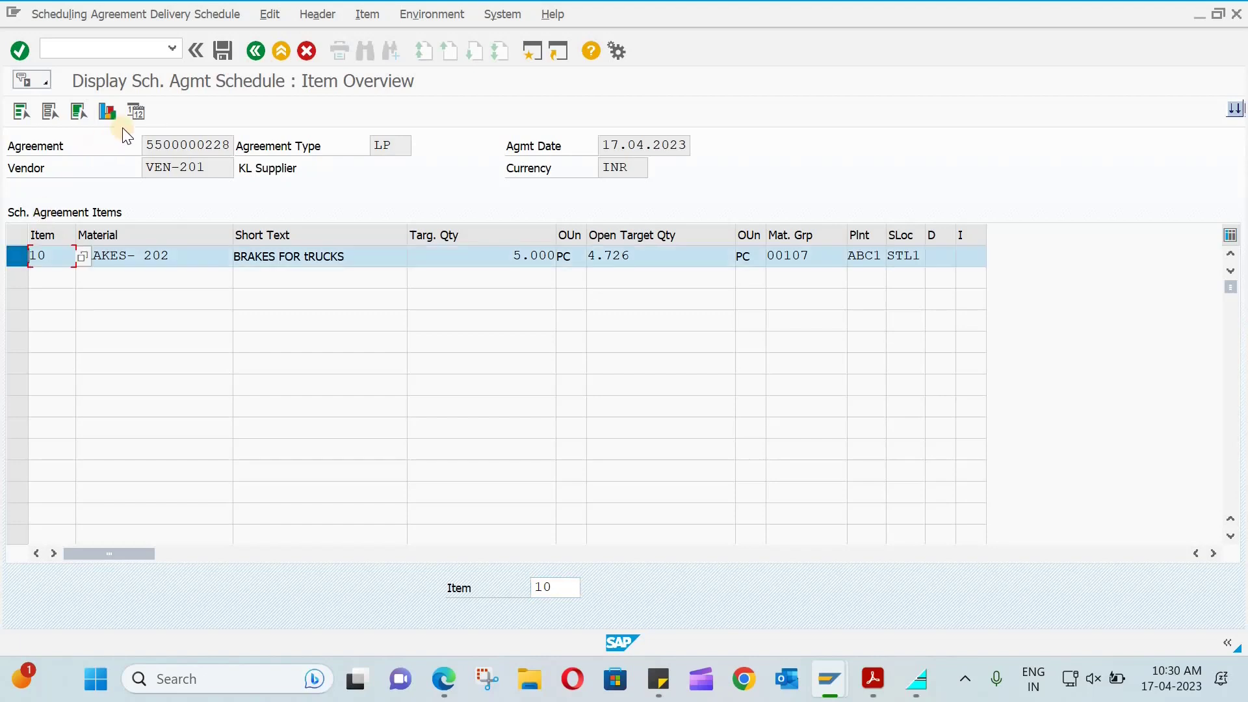
click(135, 113)
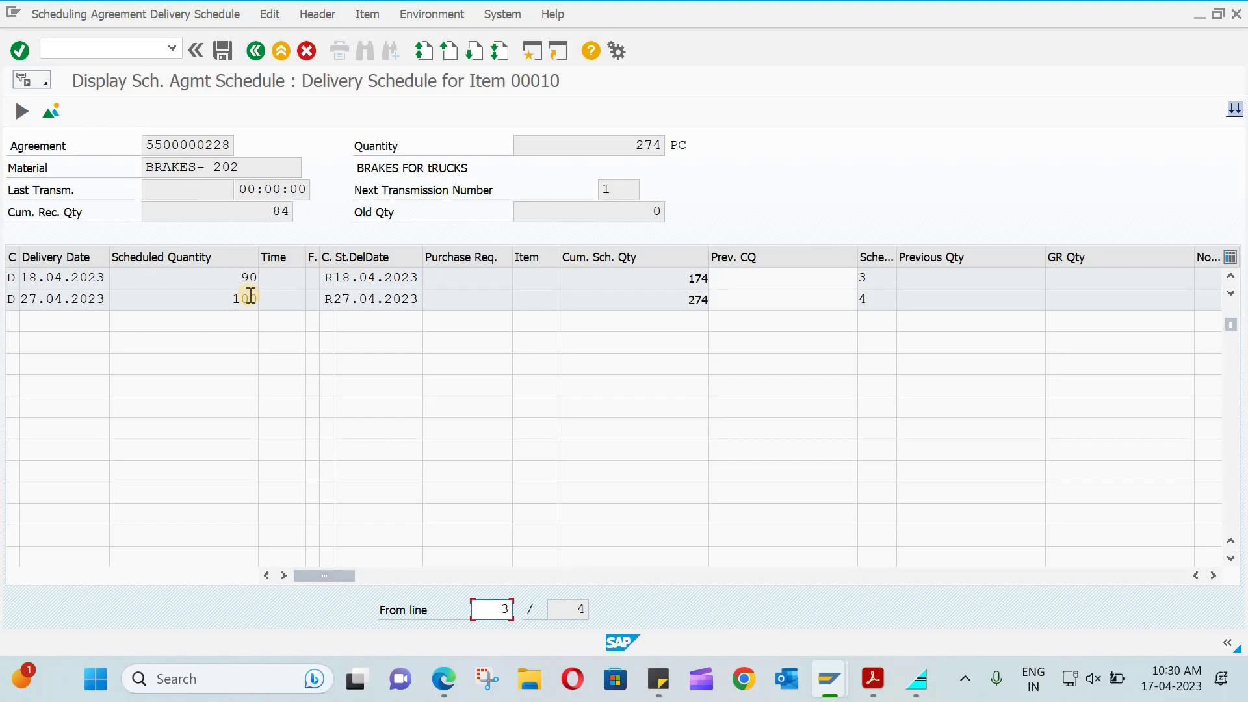
click(254, 49)
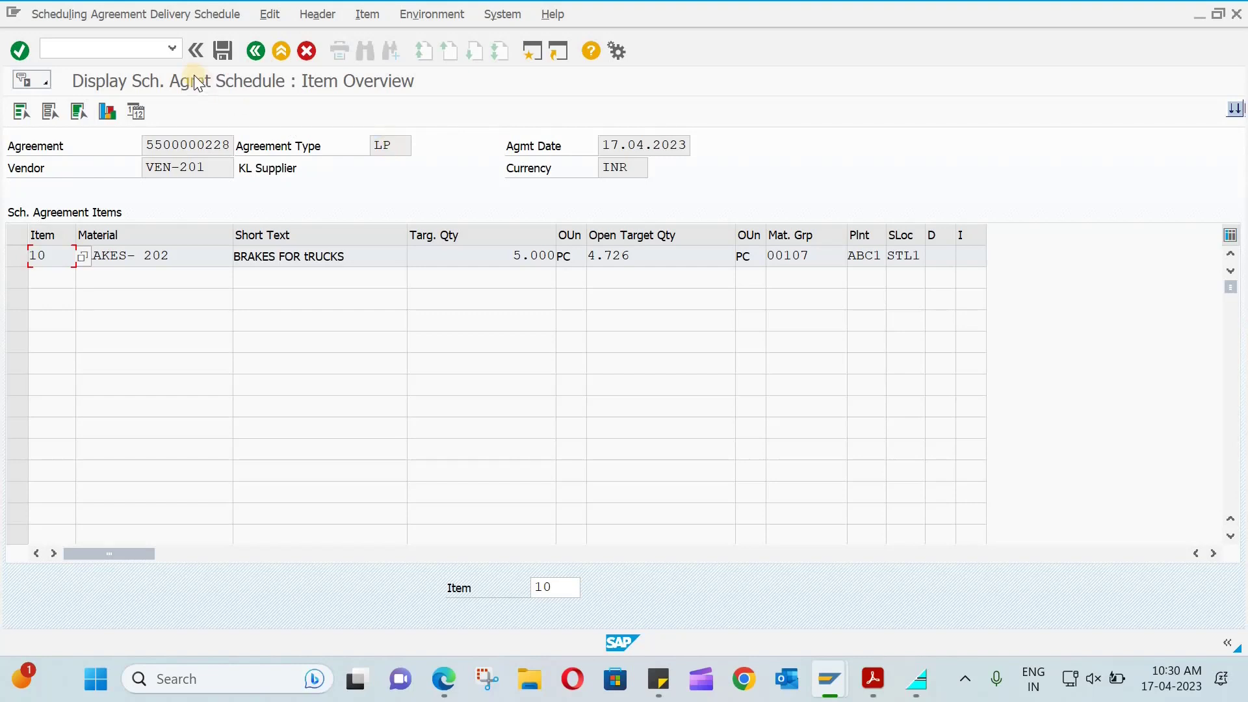
click(131, 54)
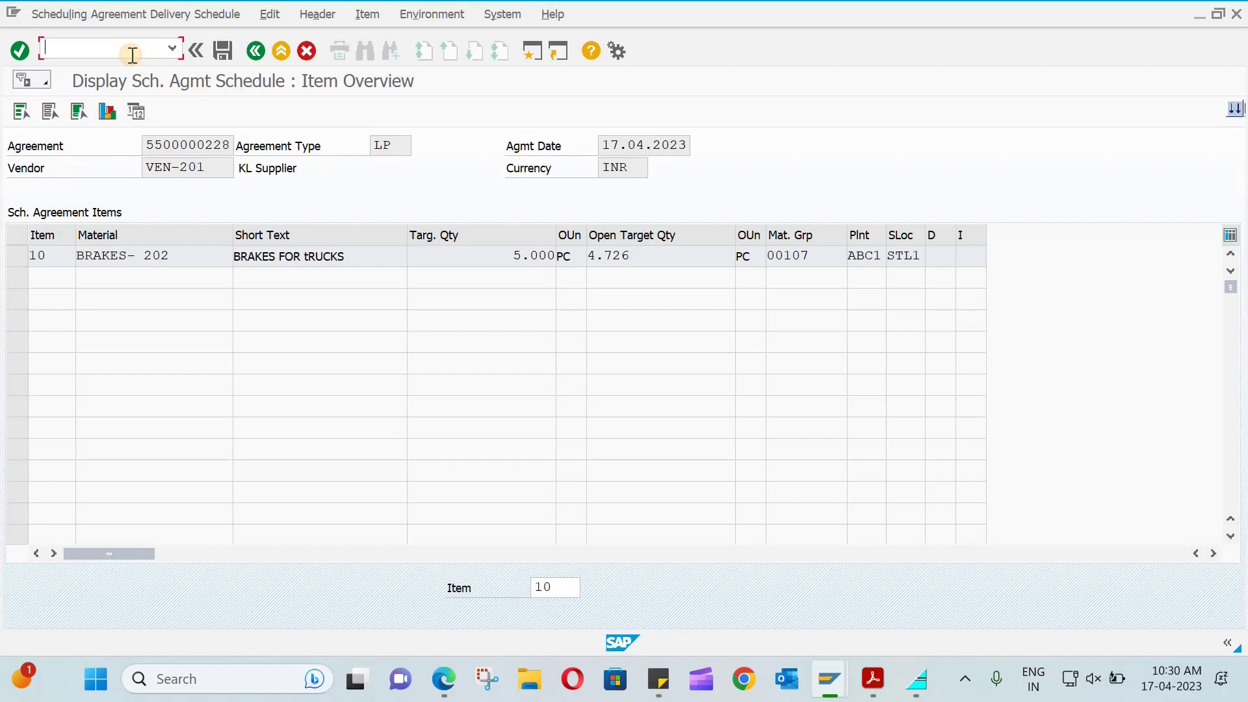